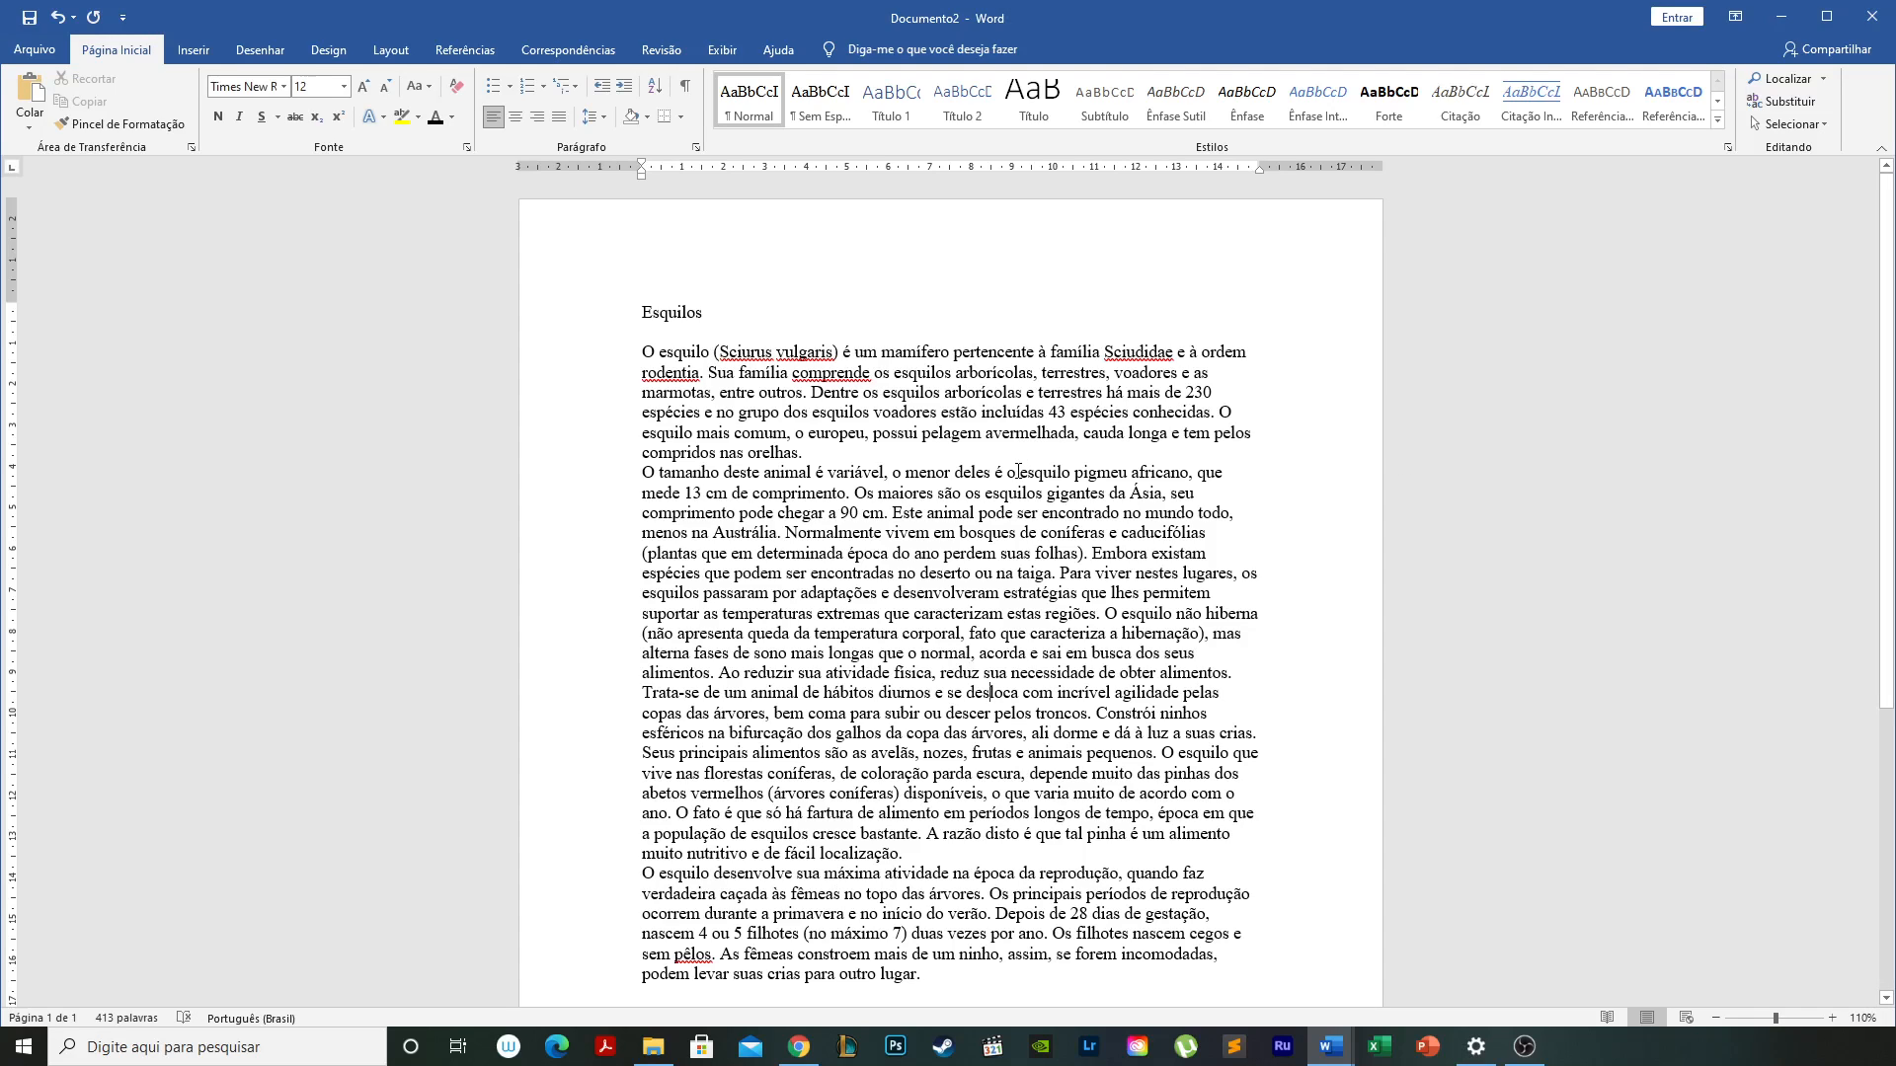
scroll(1019, 471, "down", 2)
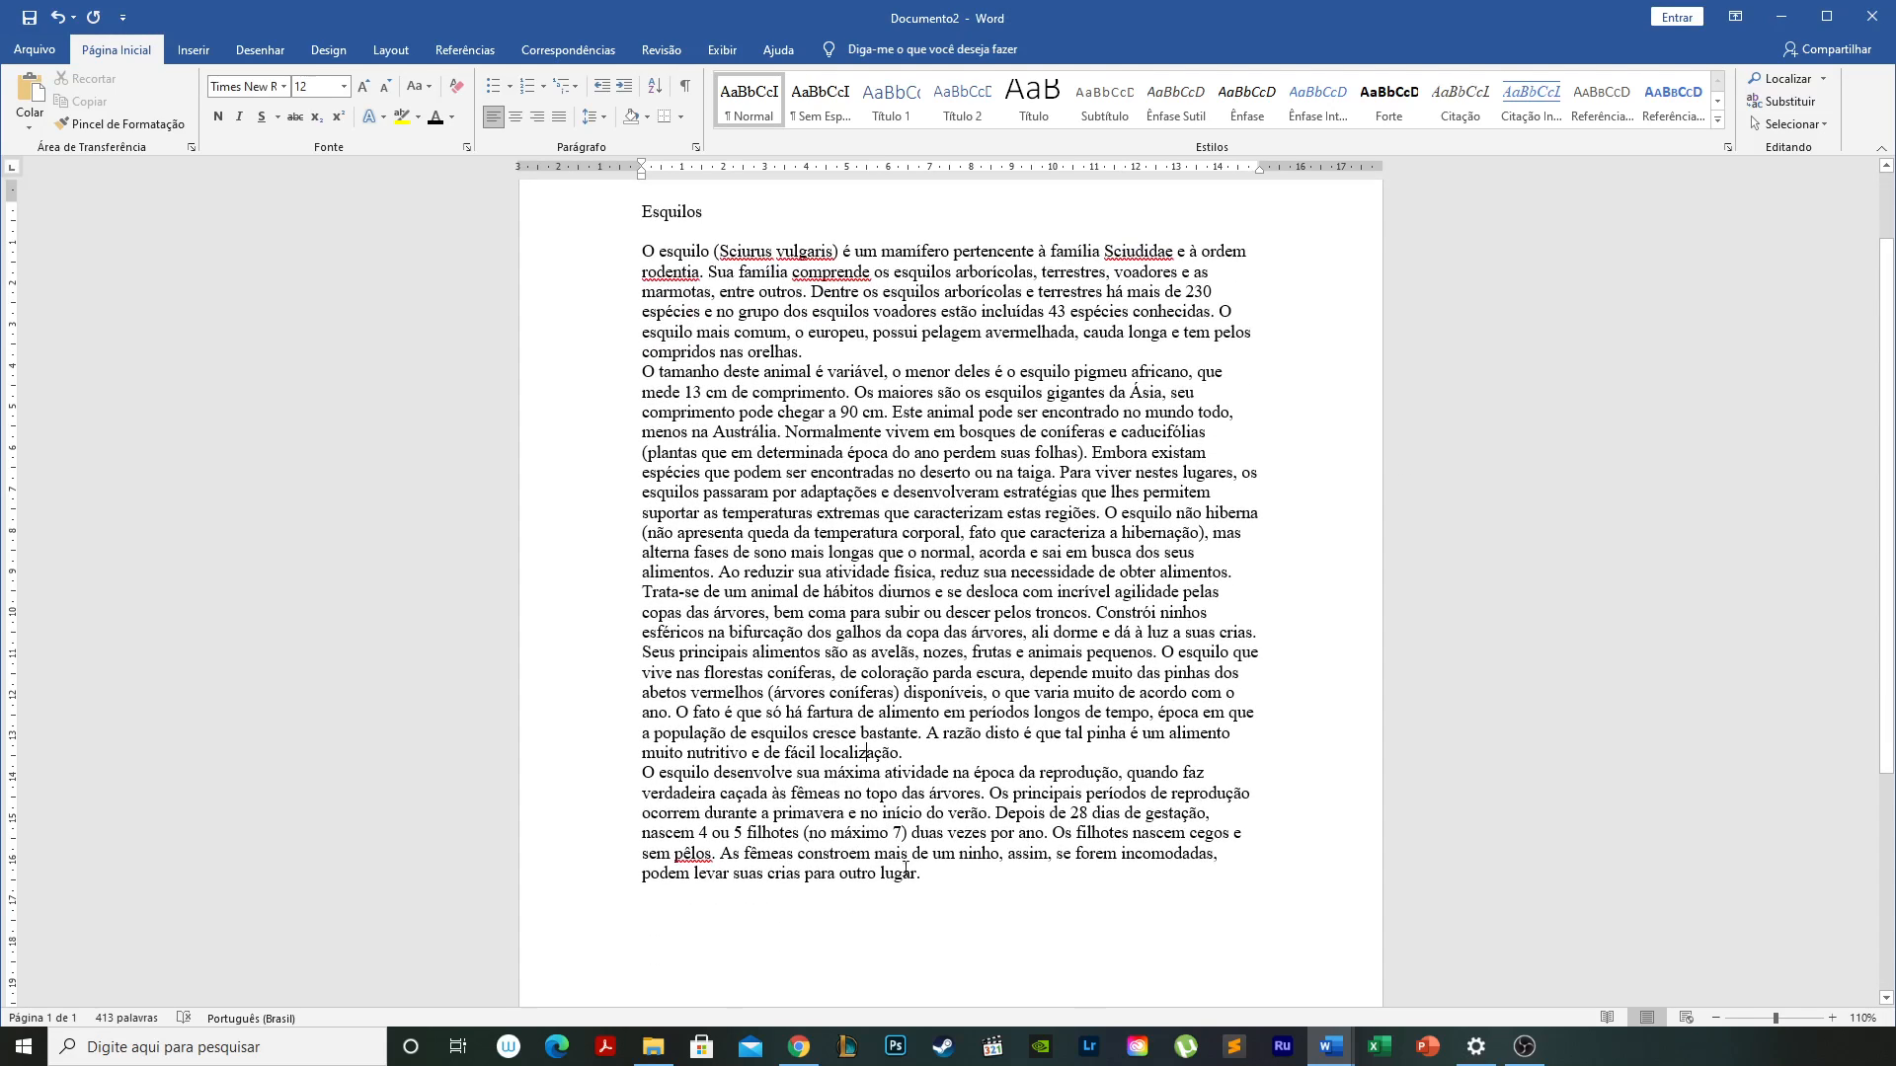
left_click_drag(926, 875, 638, 190)
left_click(766, 533)
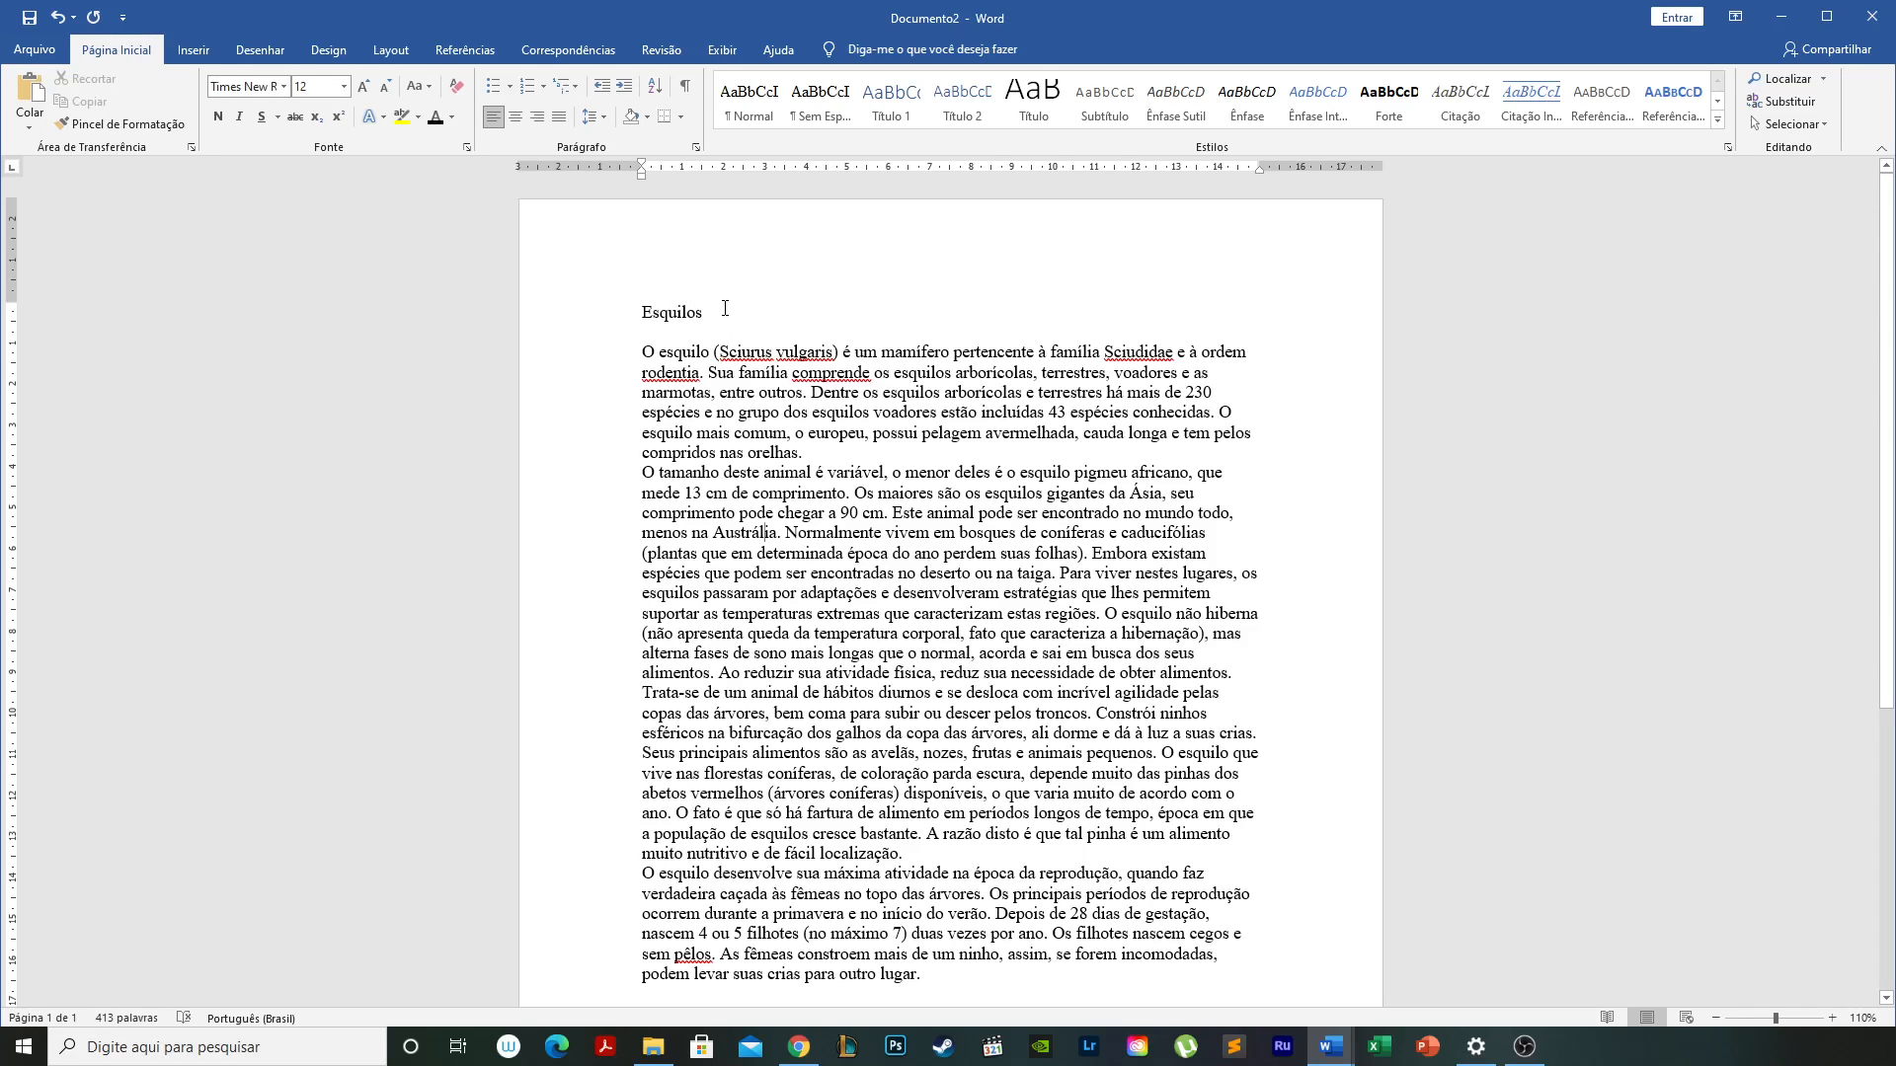
Set the title "Esquilos" to font size 24 and centre it.
left_click_drag(725, 309, 637, 312)
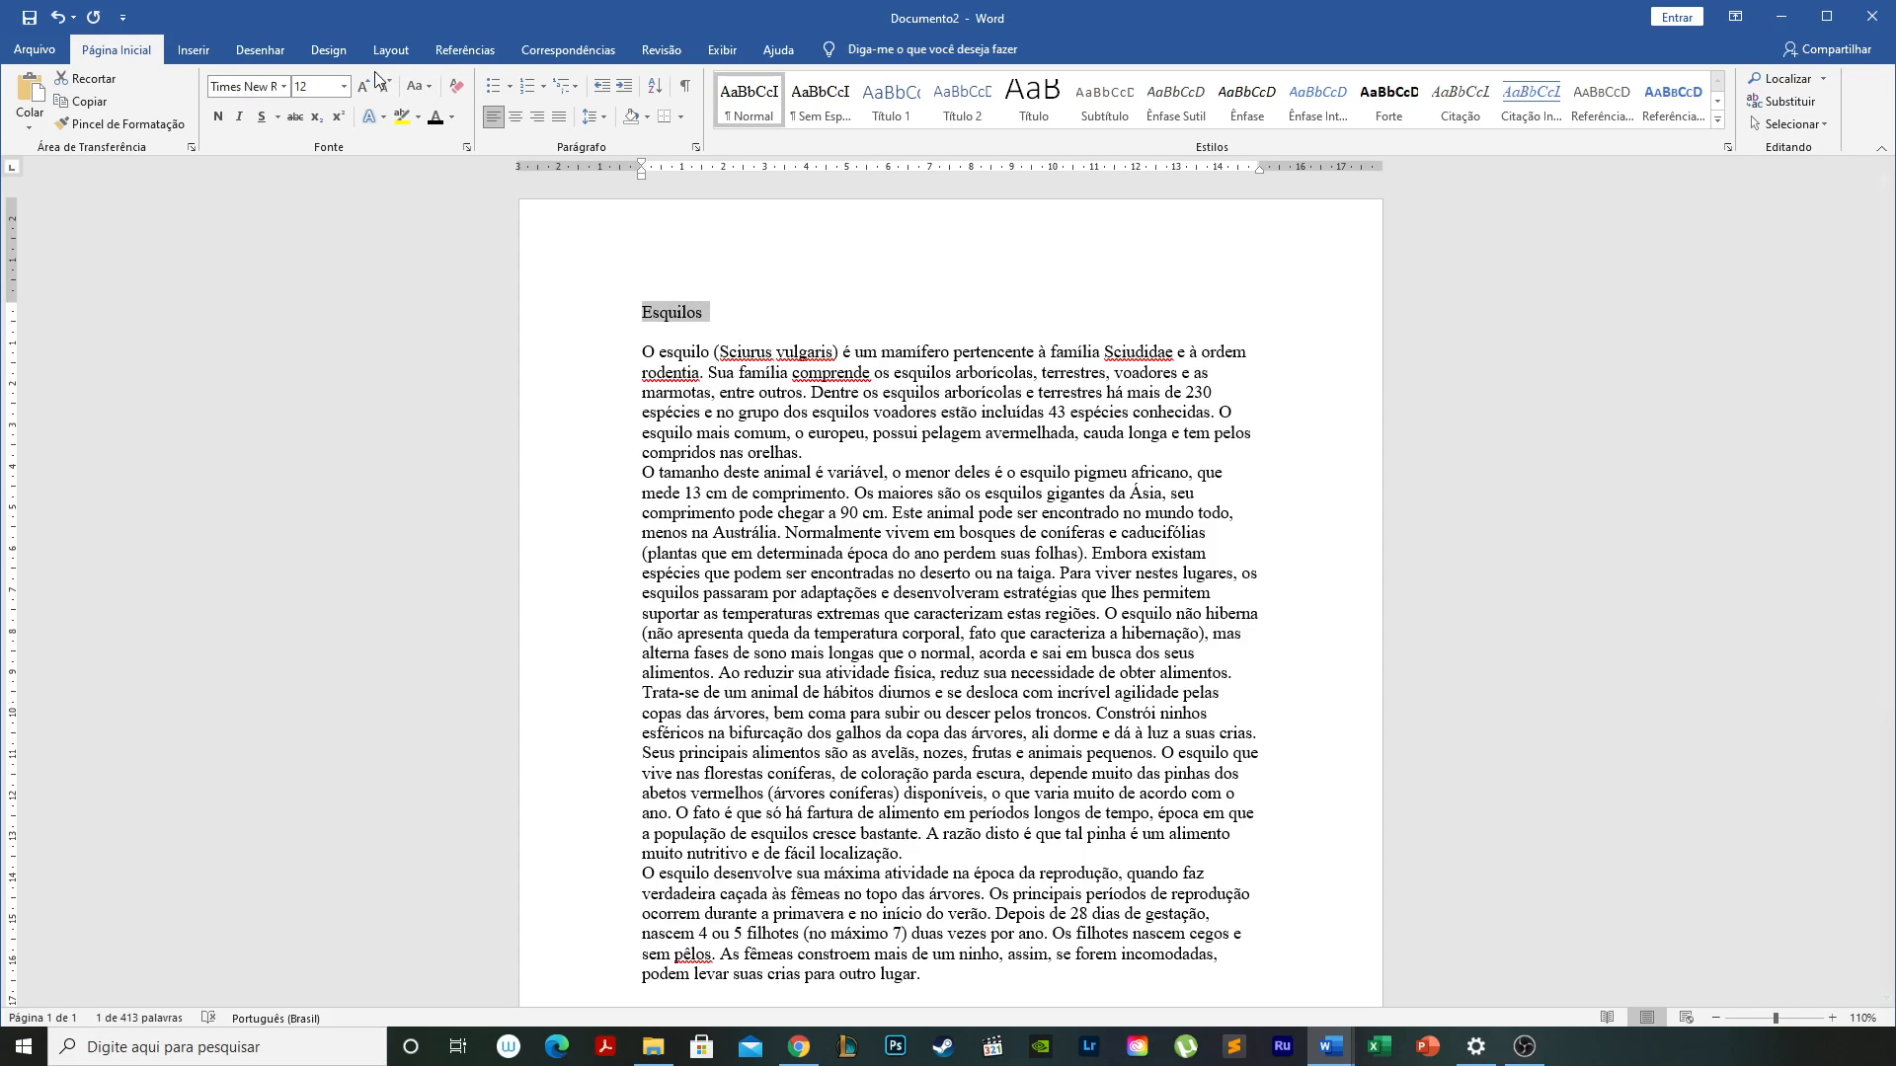
left_click(343, 85)
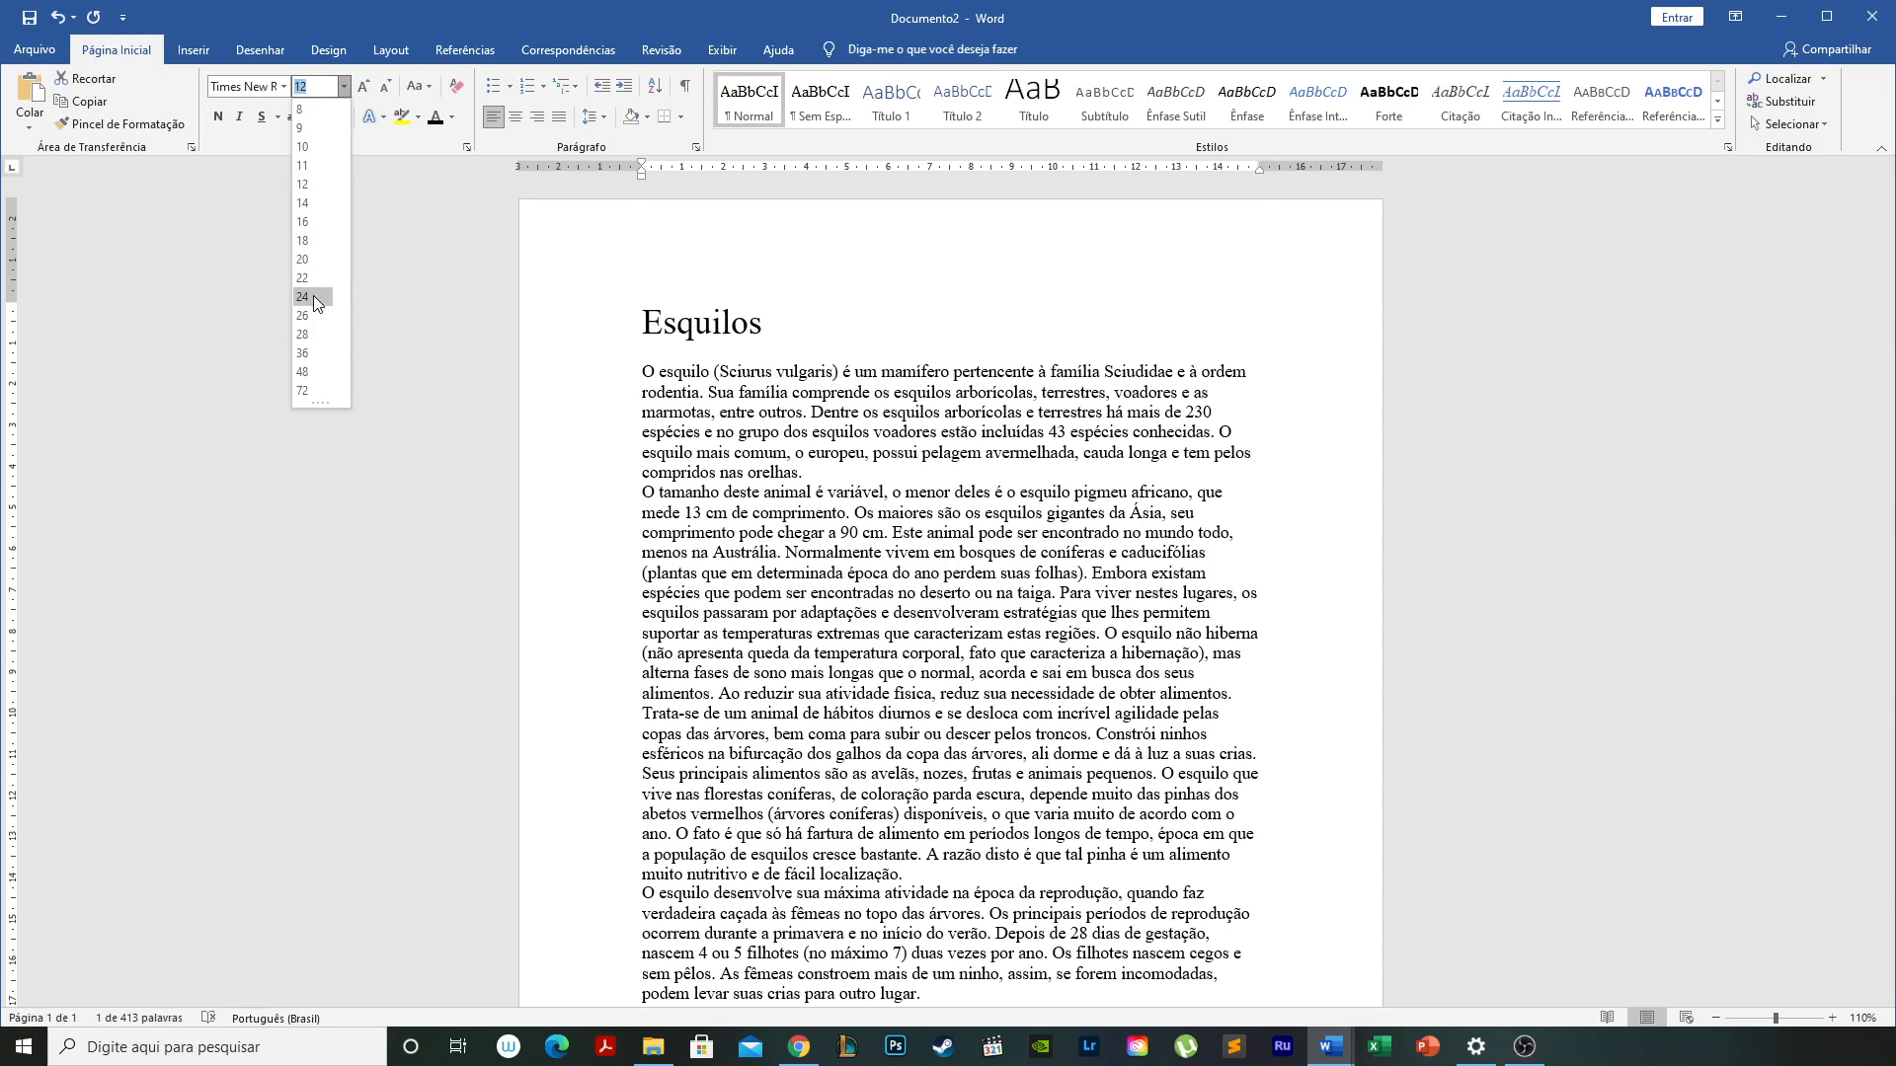
left_click(312, 297)
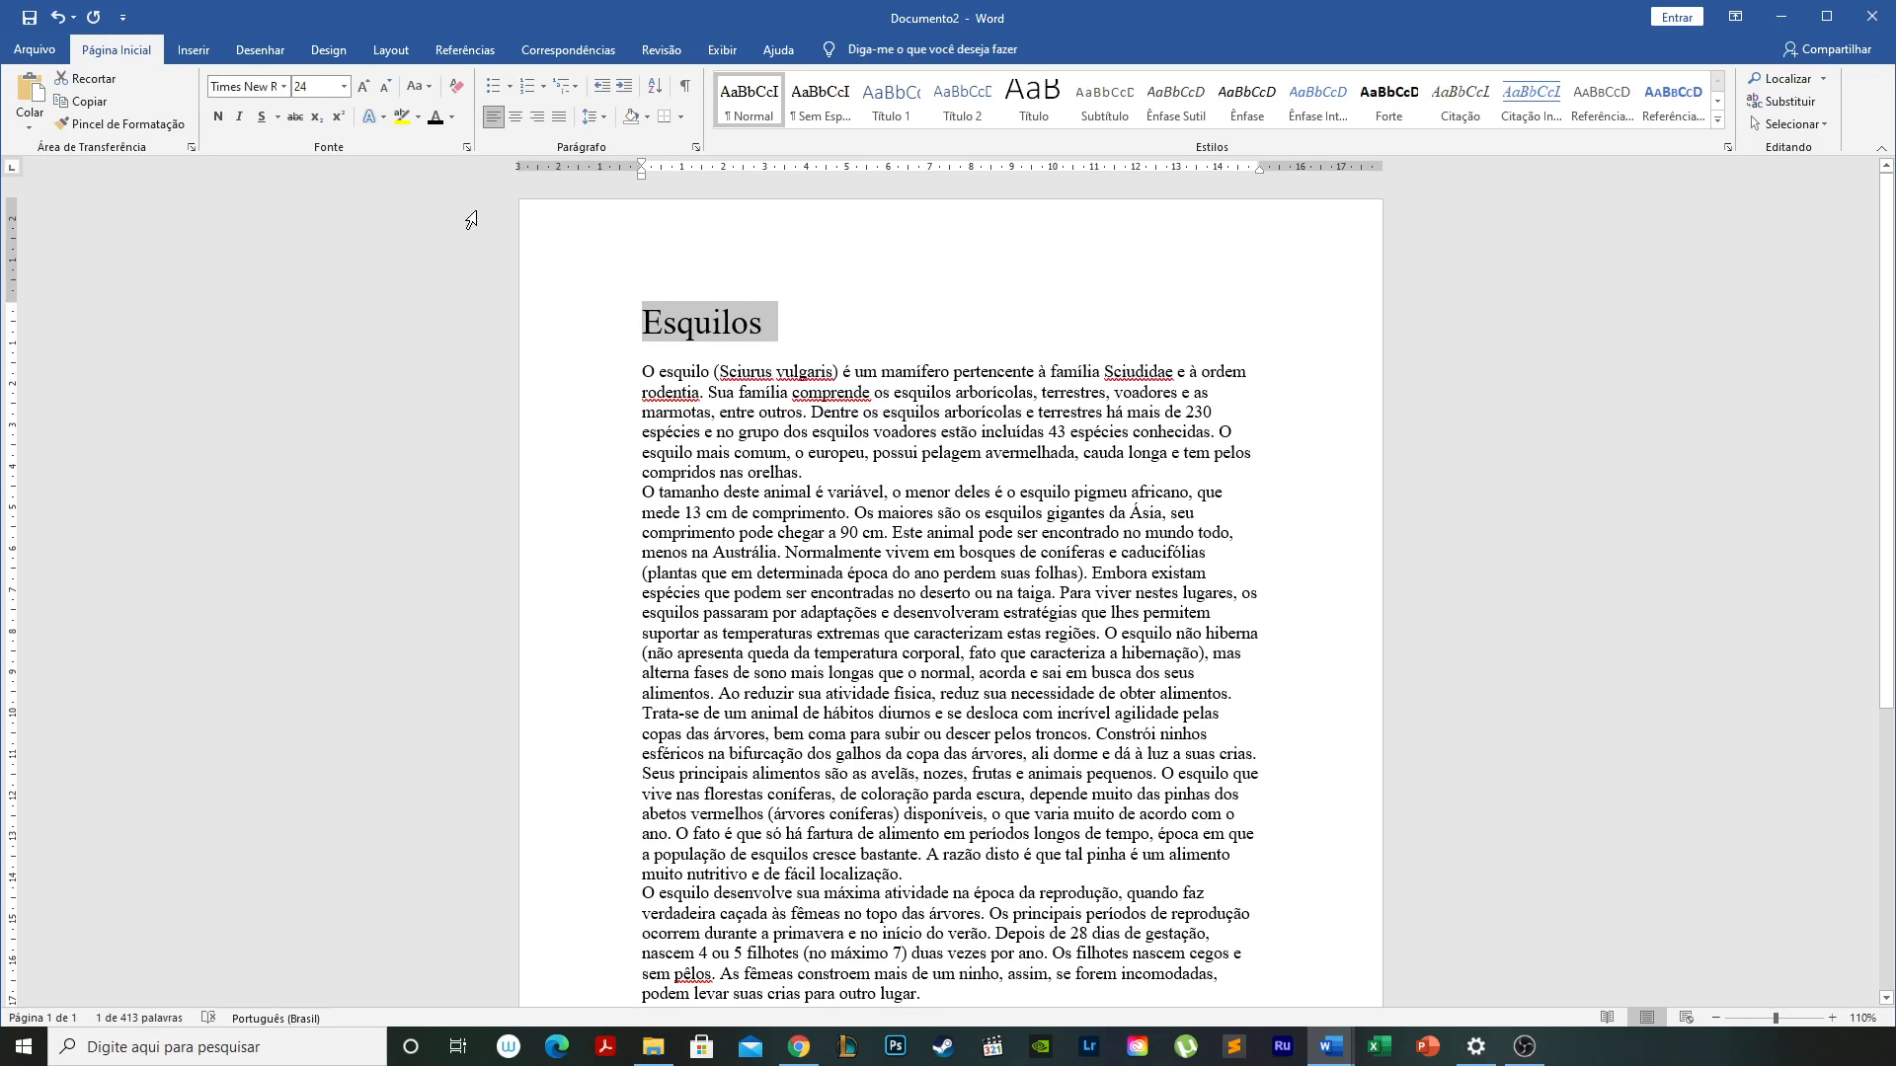
left_click(515, 116)
Change the title's font to Broadway and make it bold.
left_click(266, 86)
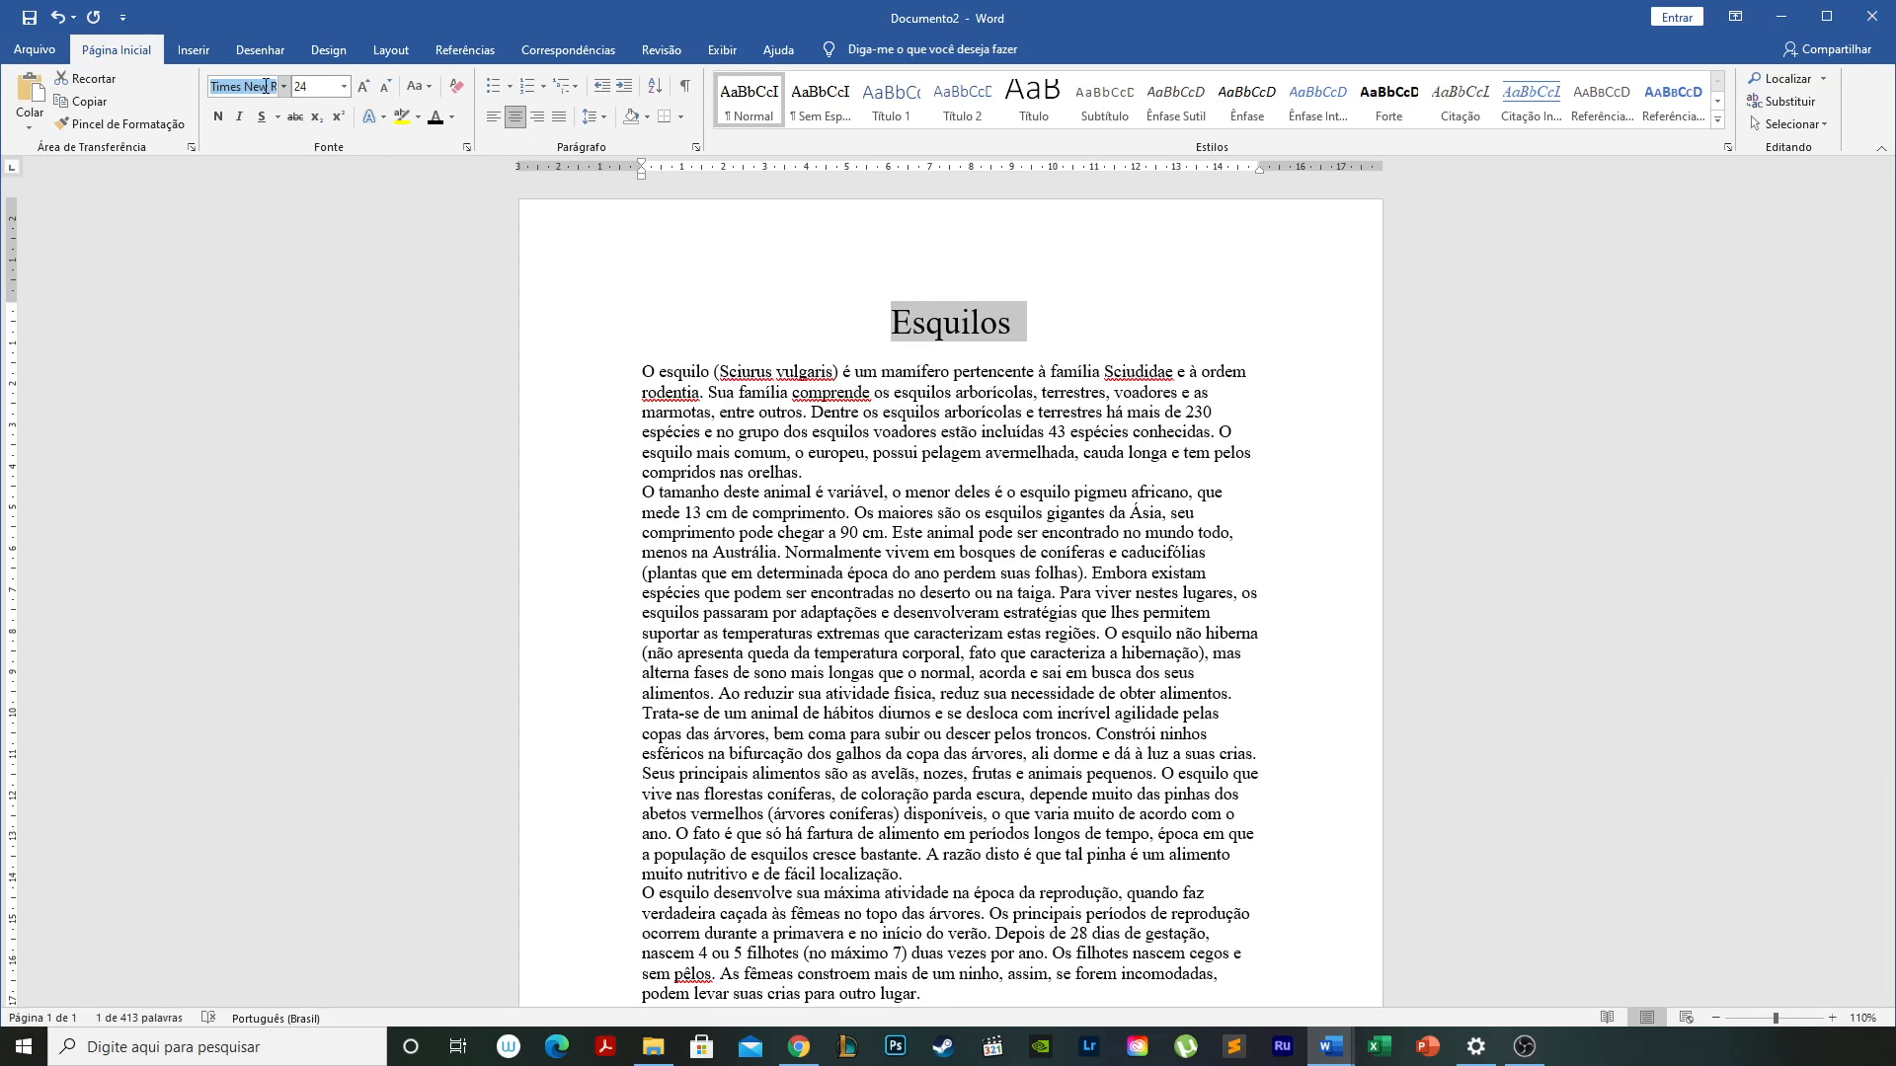
type("Broadway")
key("Return")
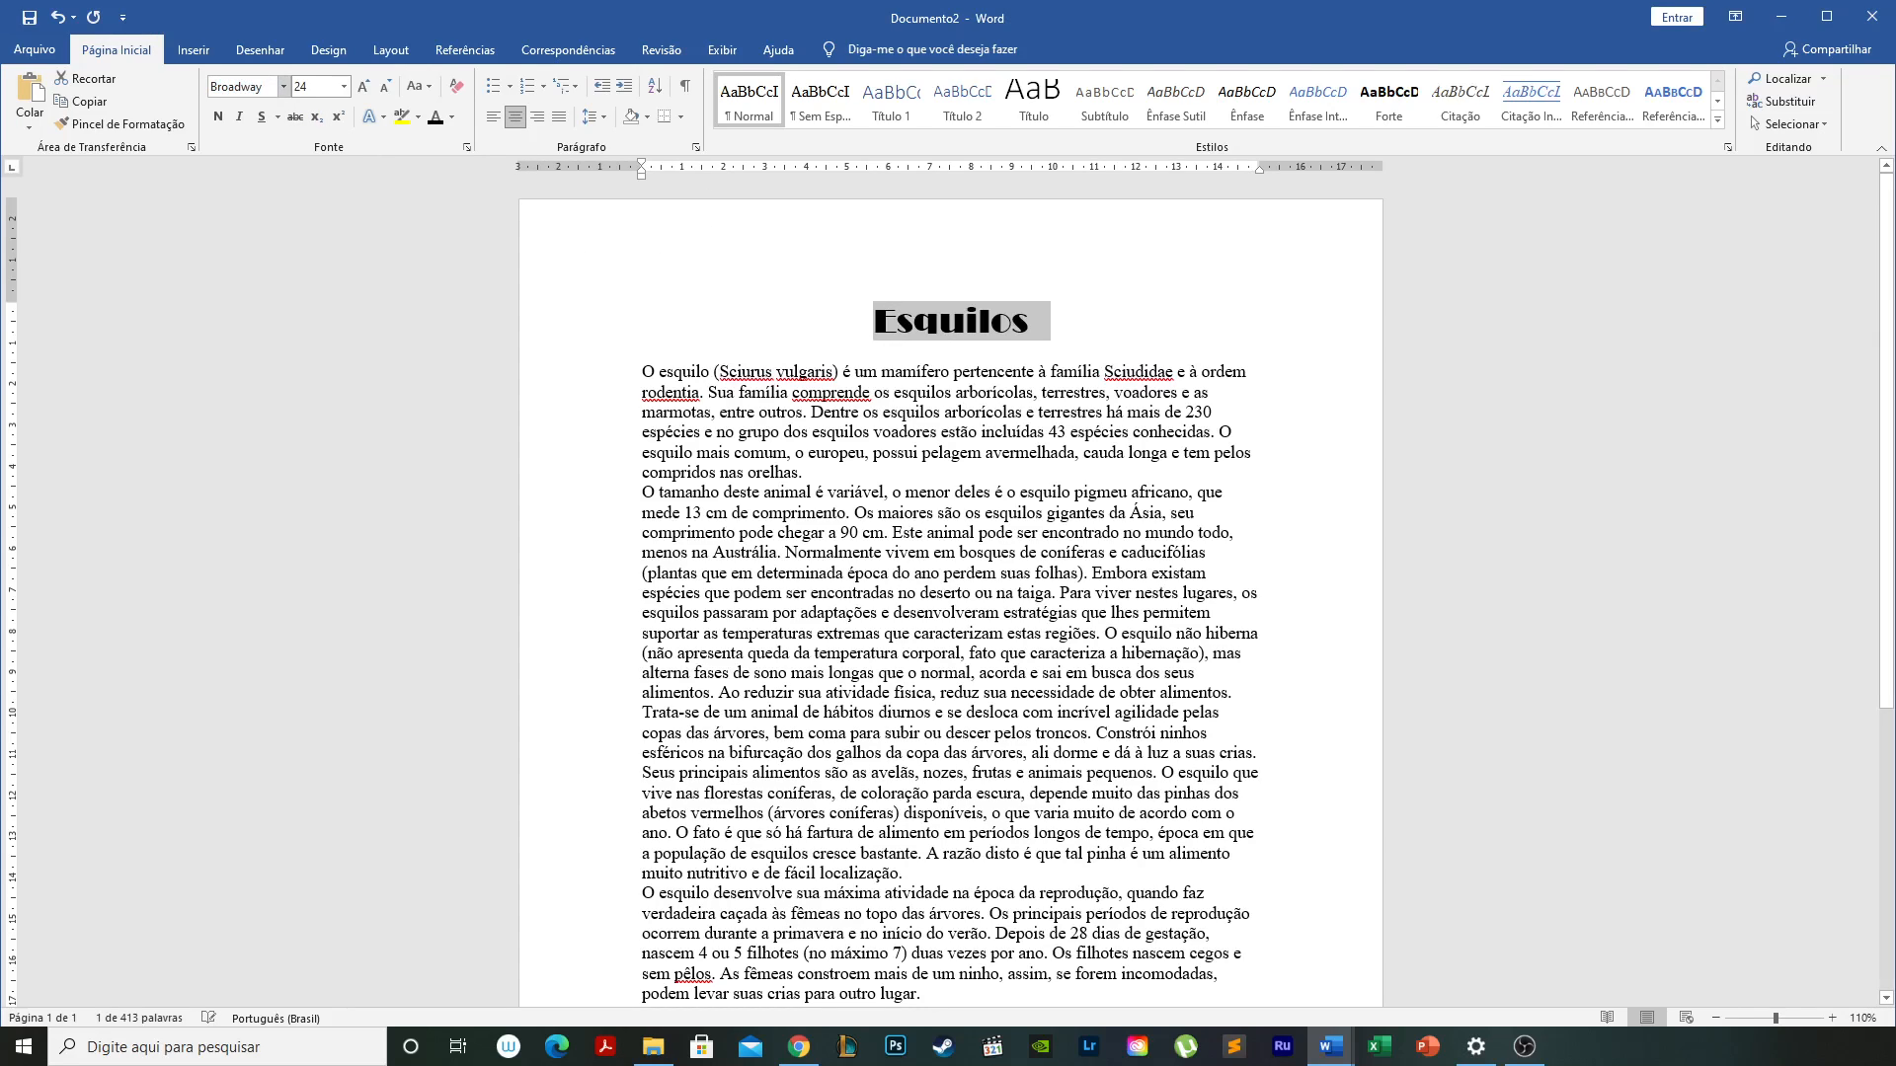
left_click(218, 116)
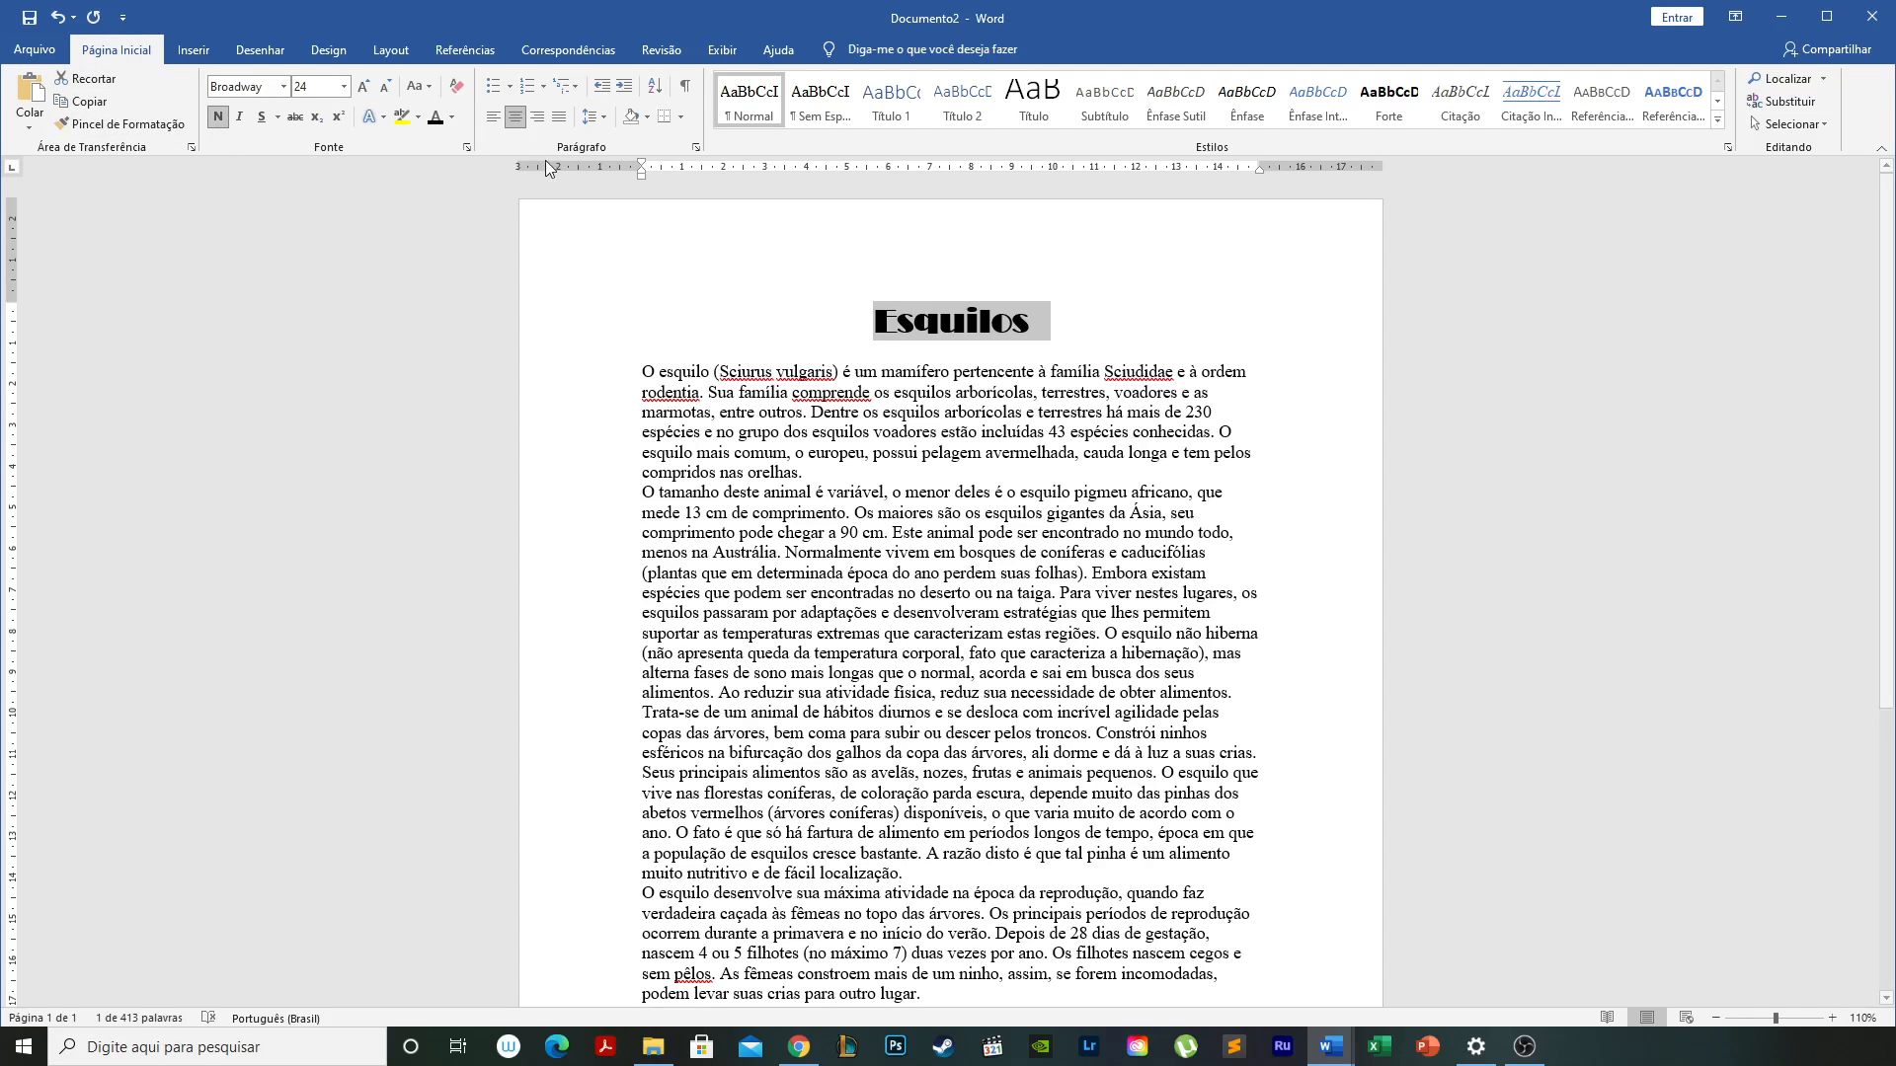
Add a bottom border beneath the title "Esquilos".
left_click(680, 116)
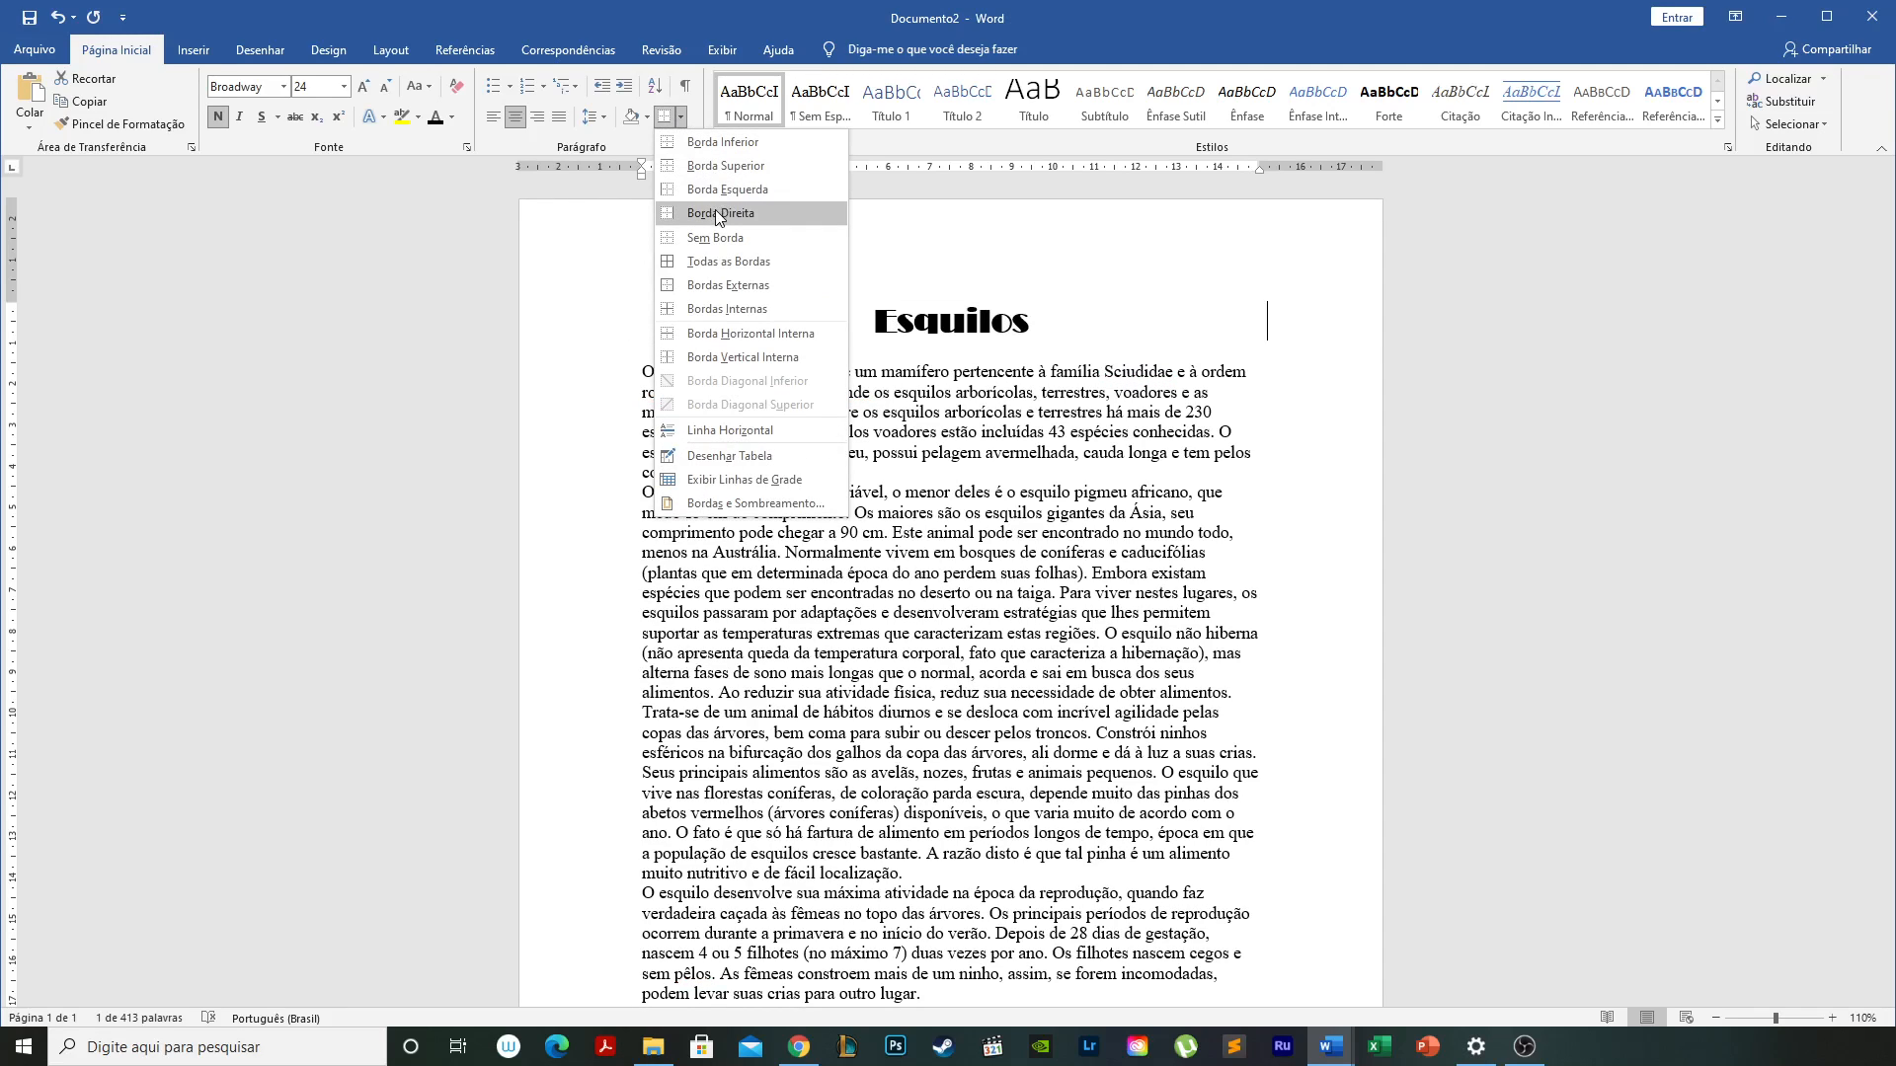
left_click(719, 141)
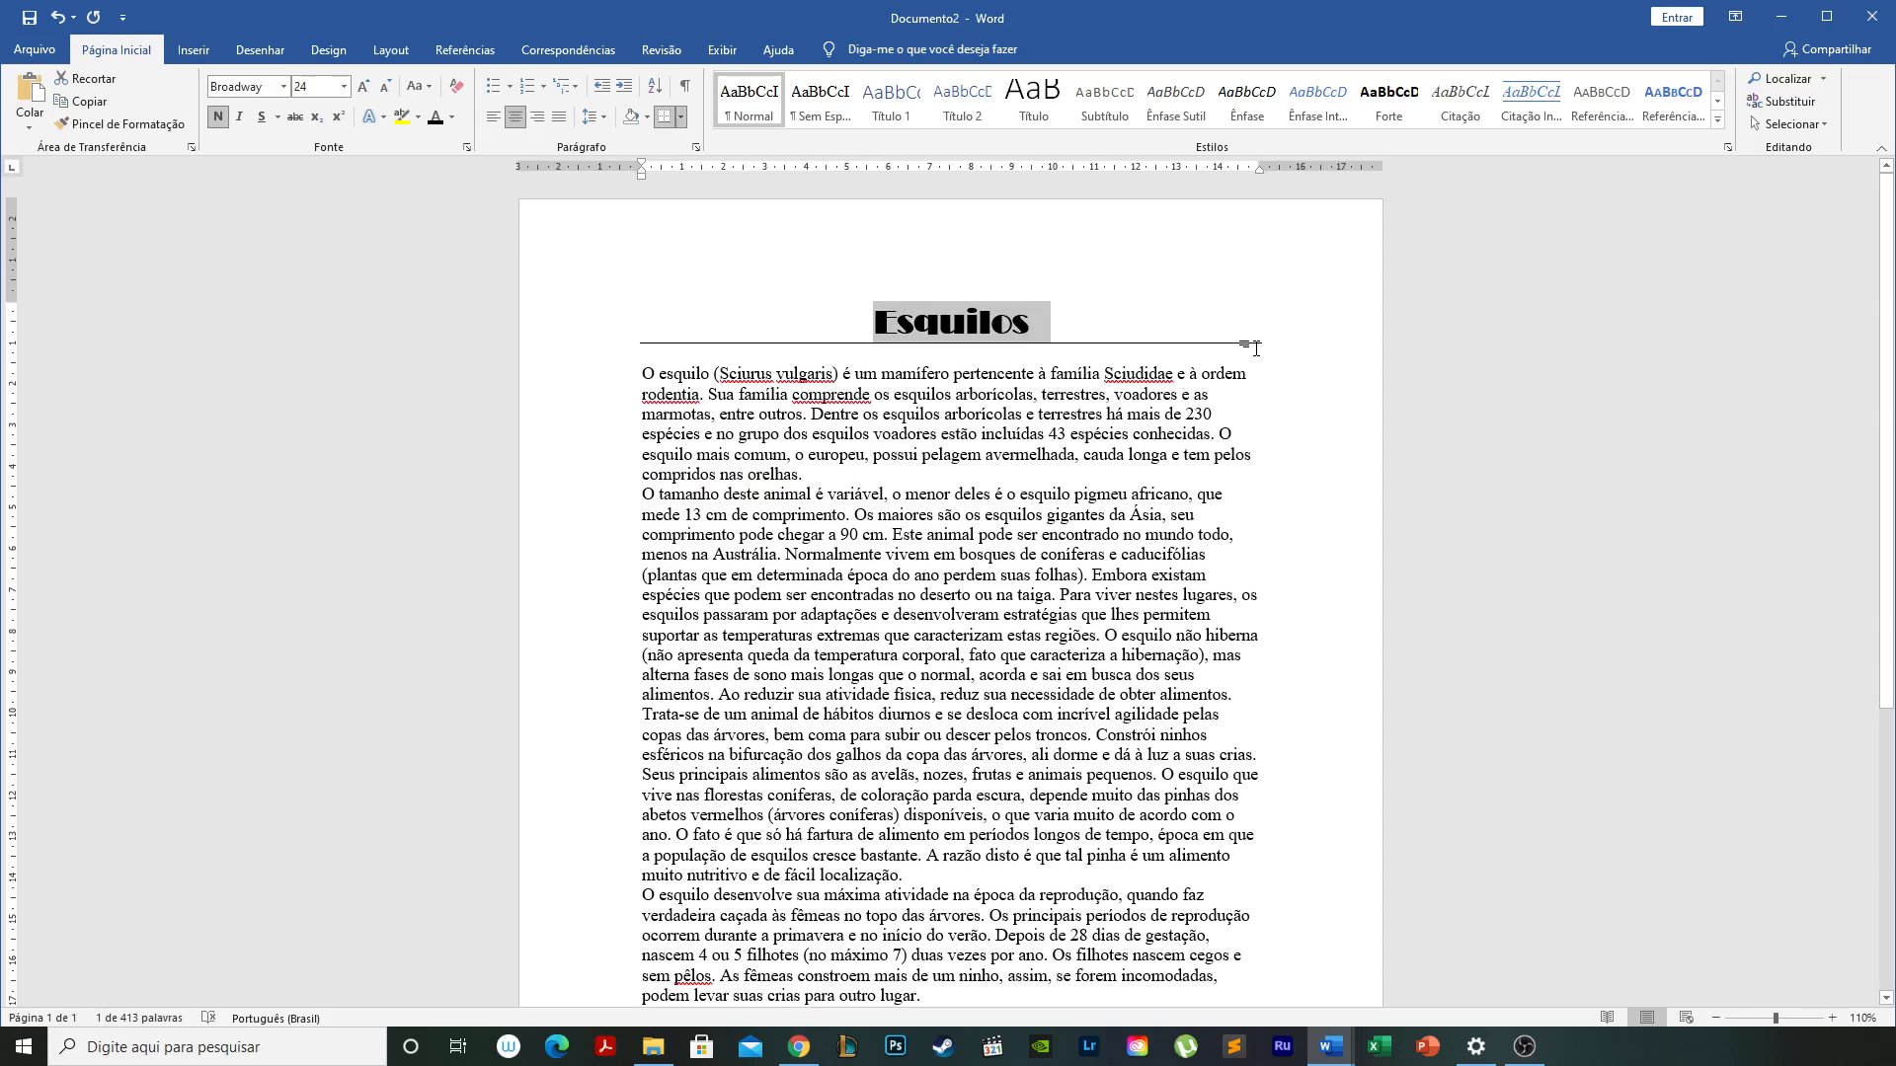
left_click(1202, 331)
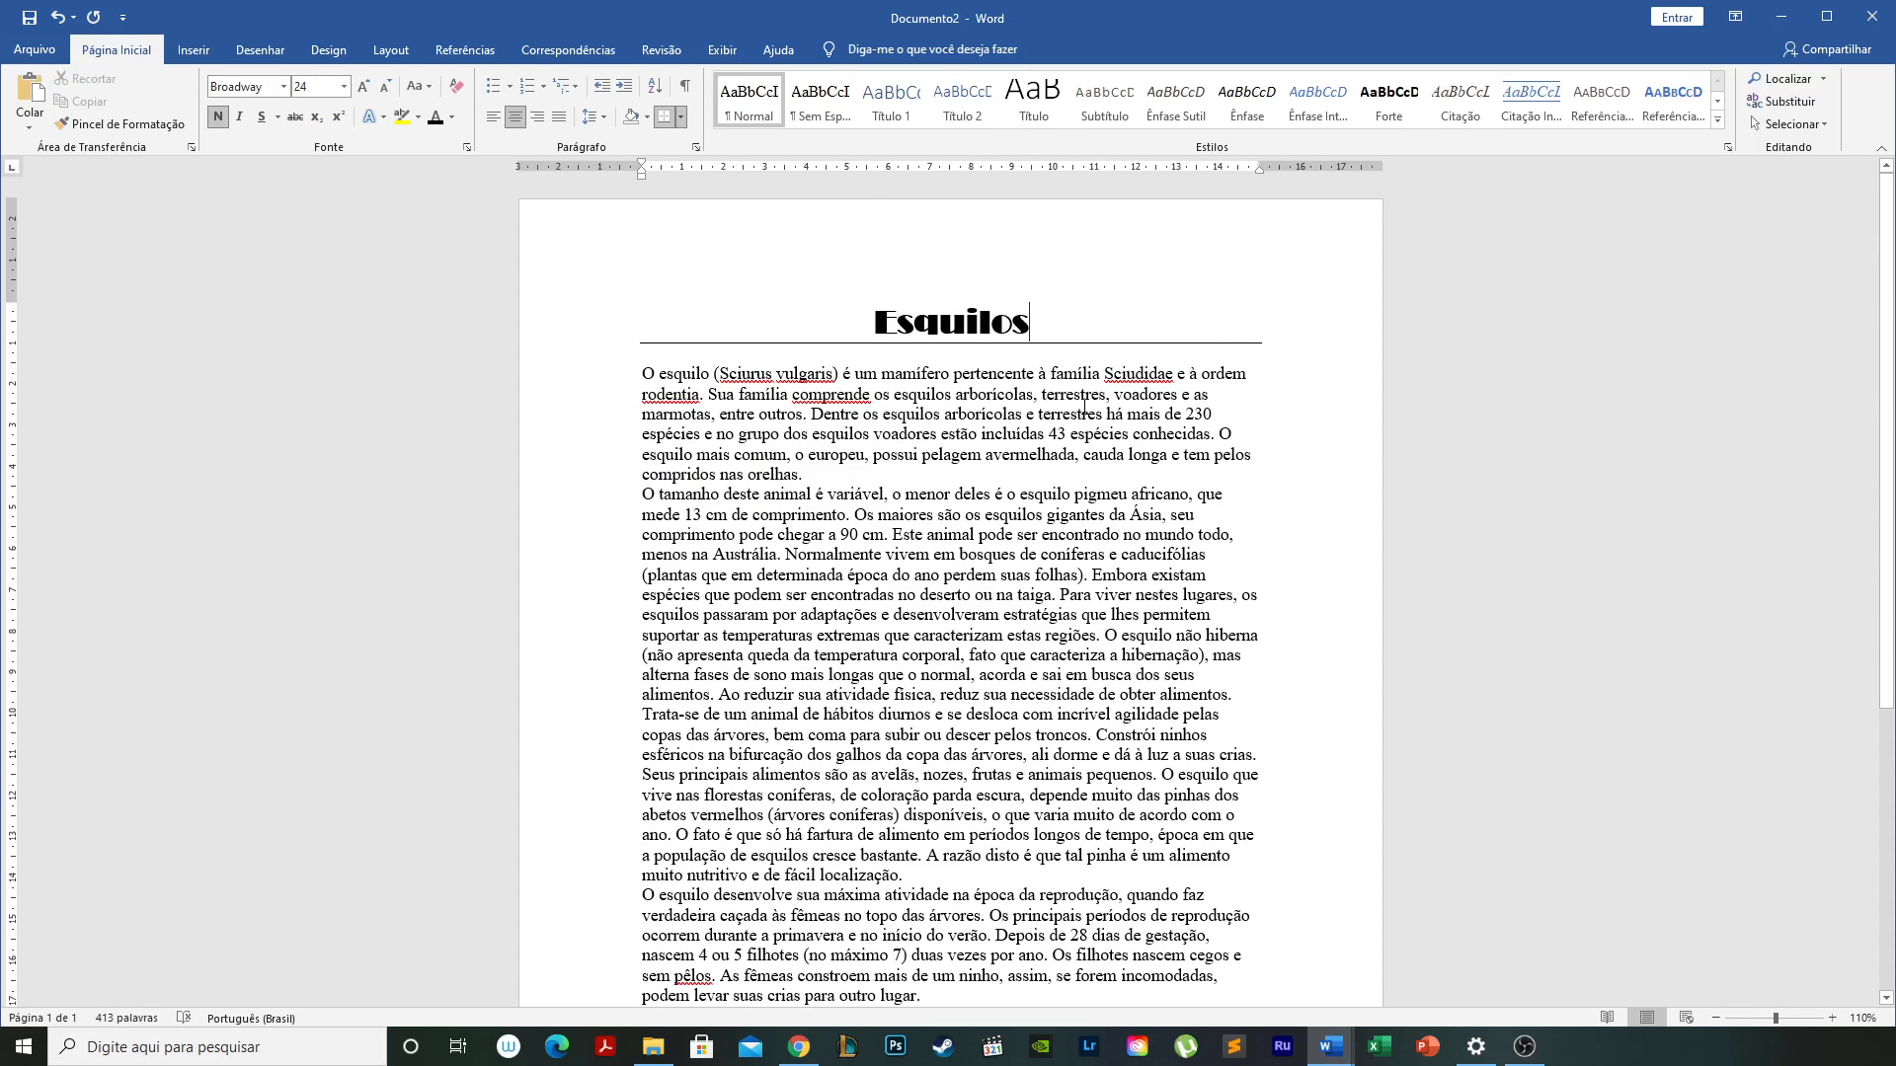
Select all the body text below the title and reduce its font size to 11.
left_click_drag(642, 373, 928, 1007)
scroll(1038, 752, "down", 2)
key("shift+Left")
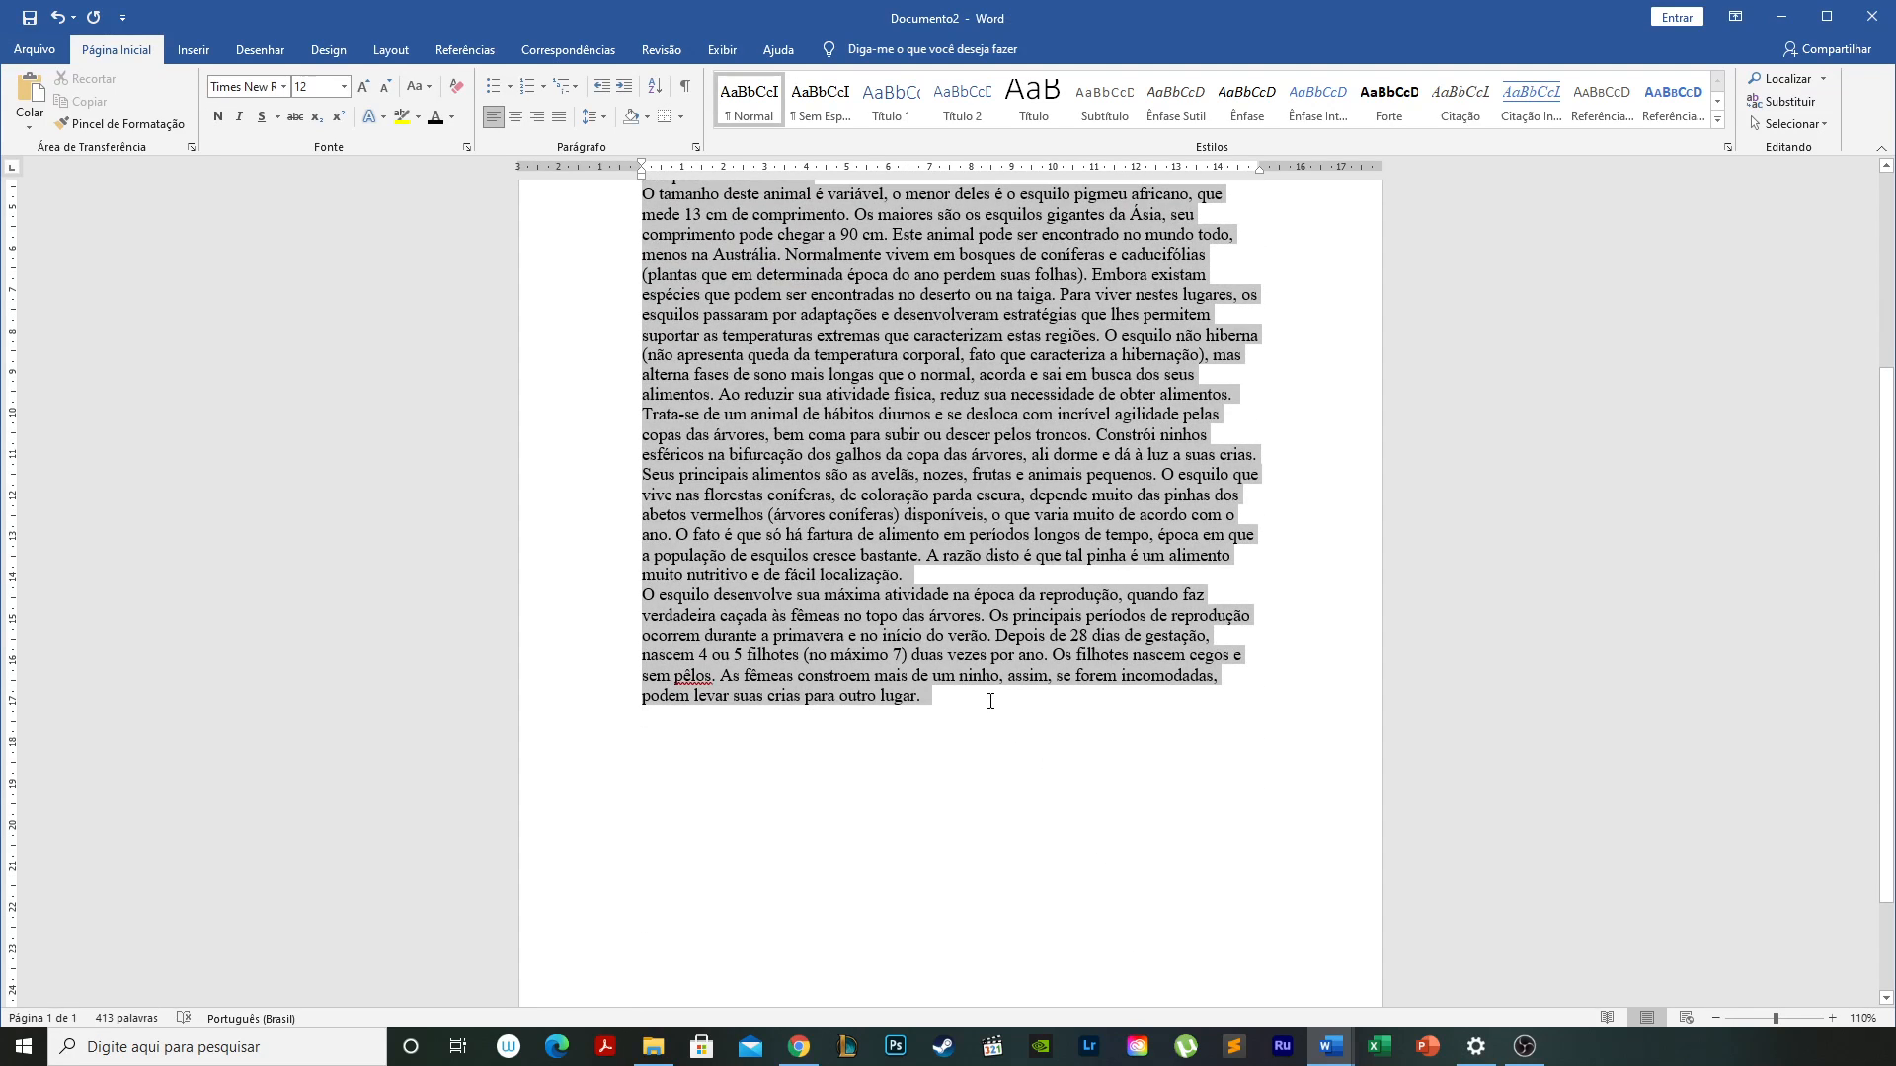
scroll(1009, 628, "up", 4)
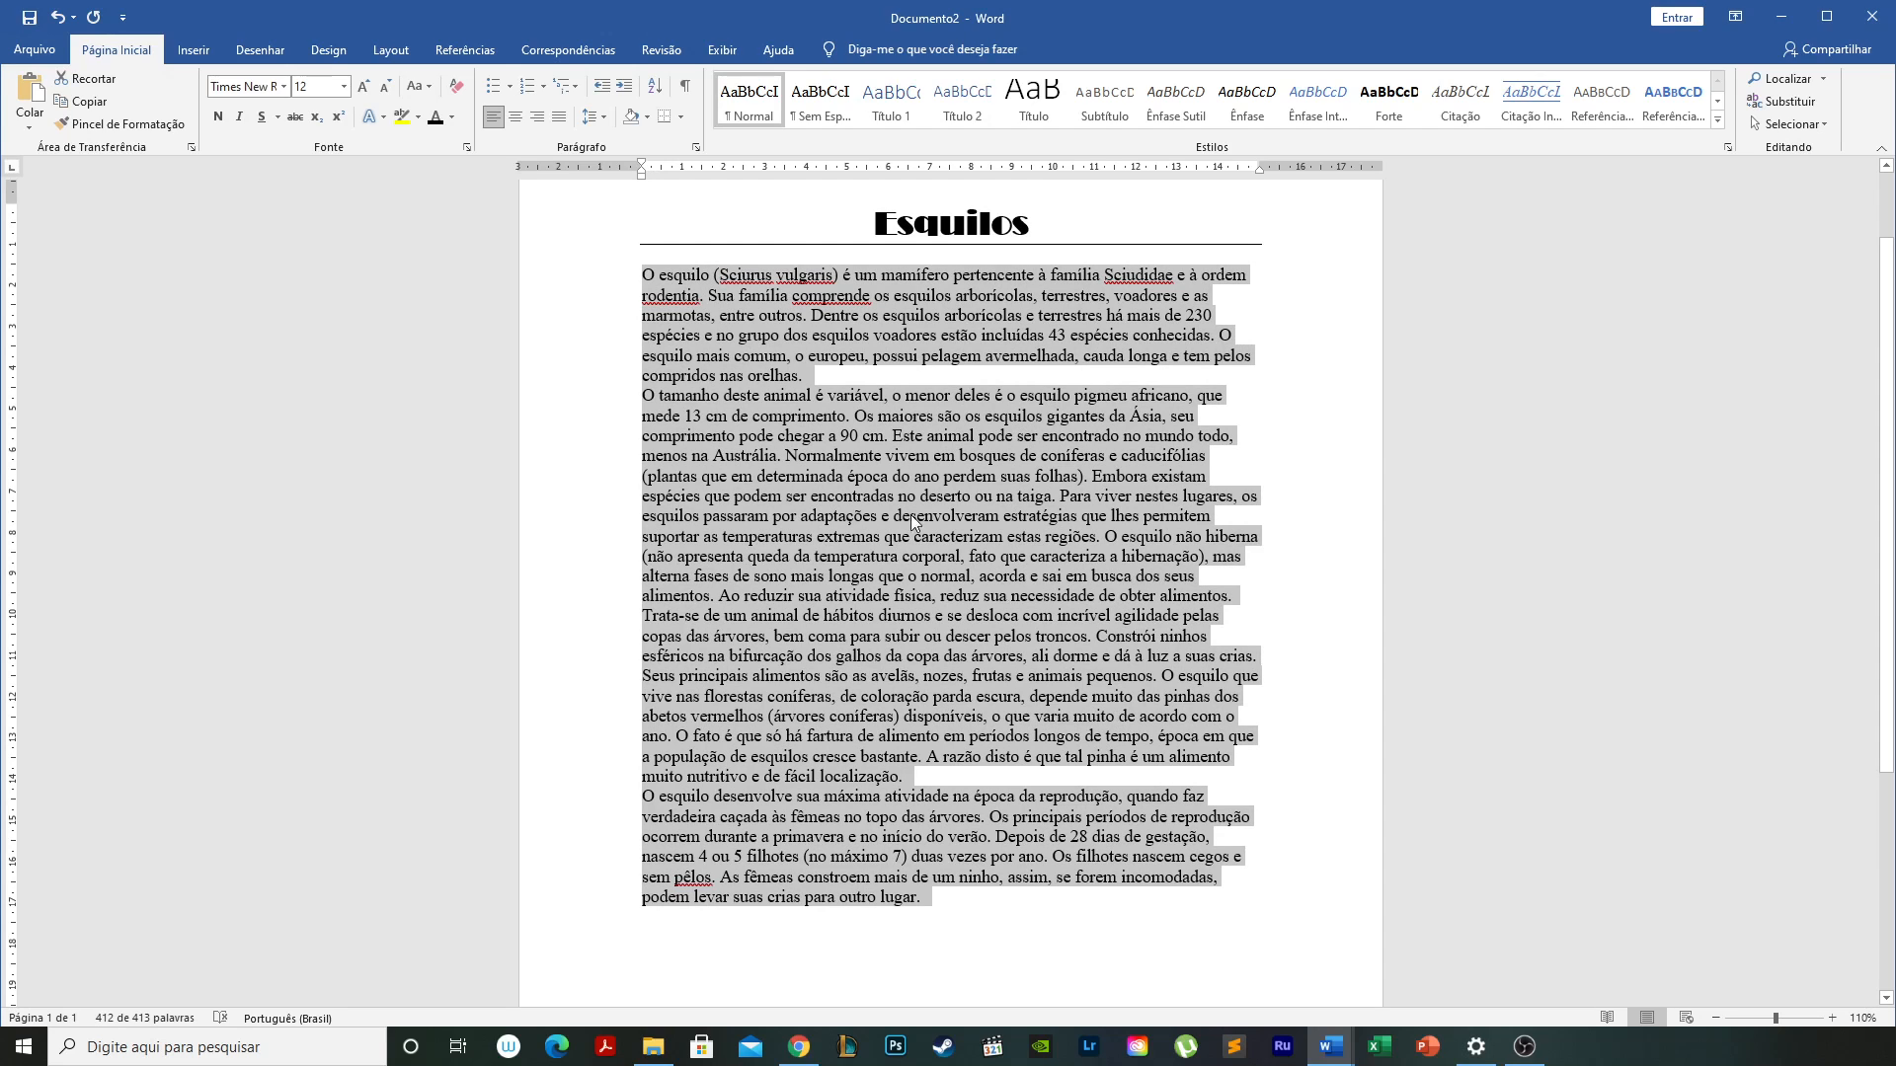
left_click(385, 85)
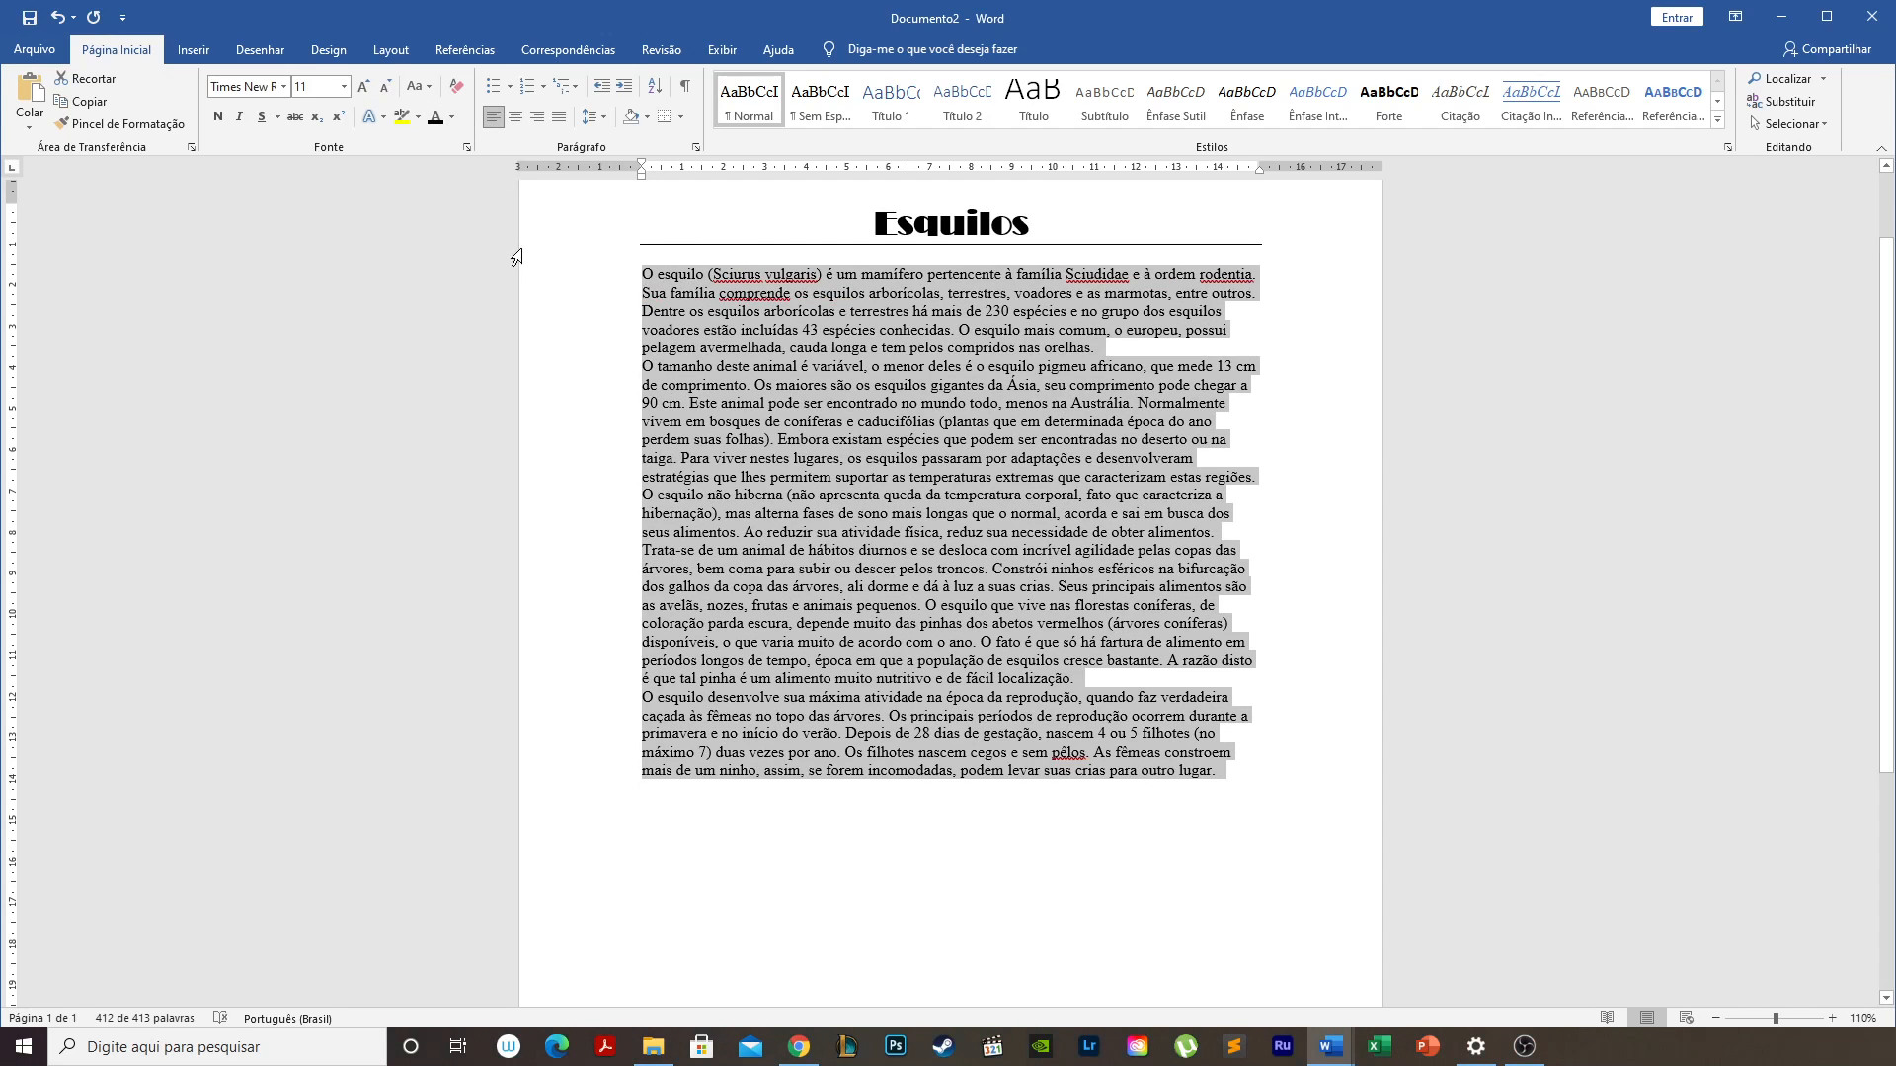
Change the selected body text's font to Palatino Linotype and justify its paragraphs.
left_click(263, 85)
type("Palatino Linc")
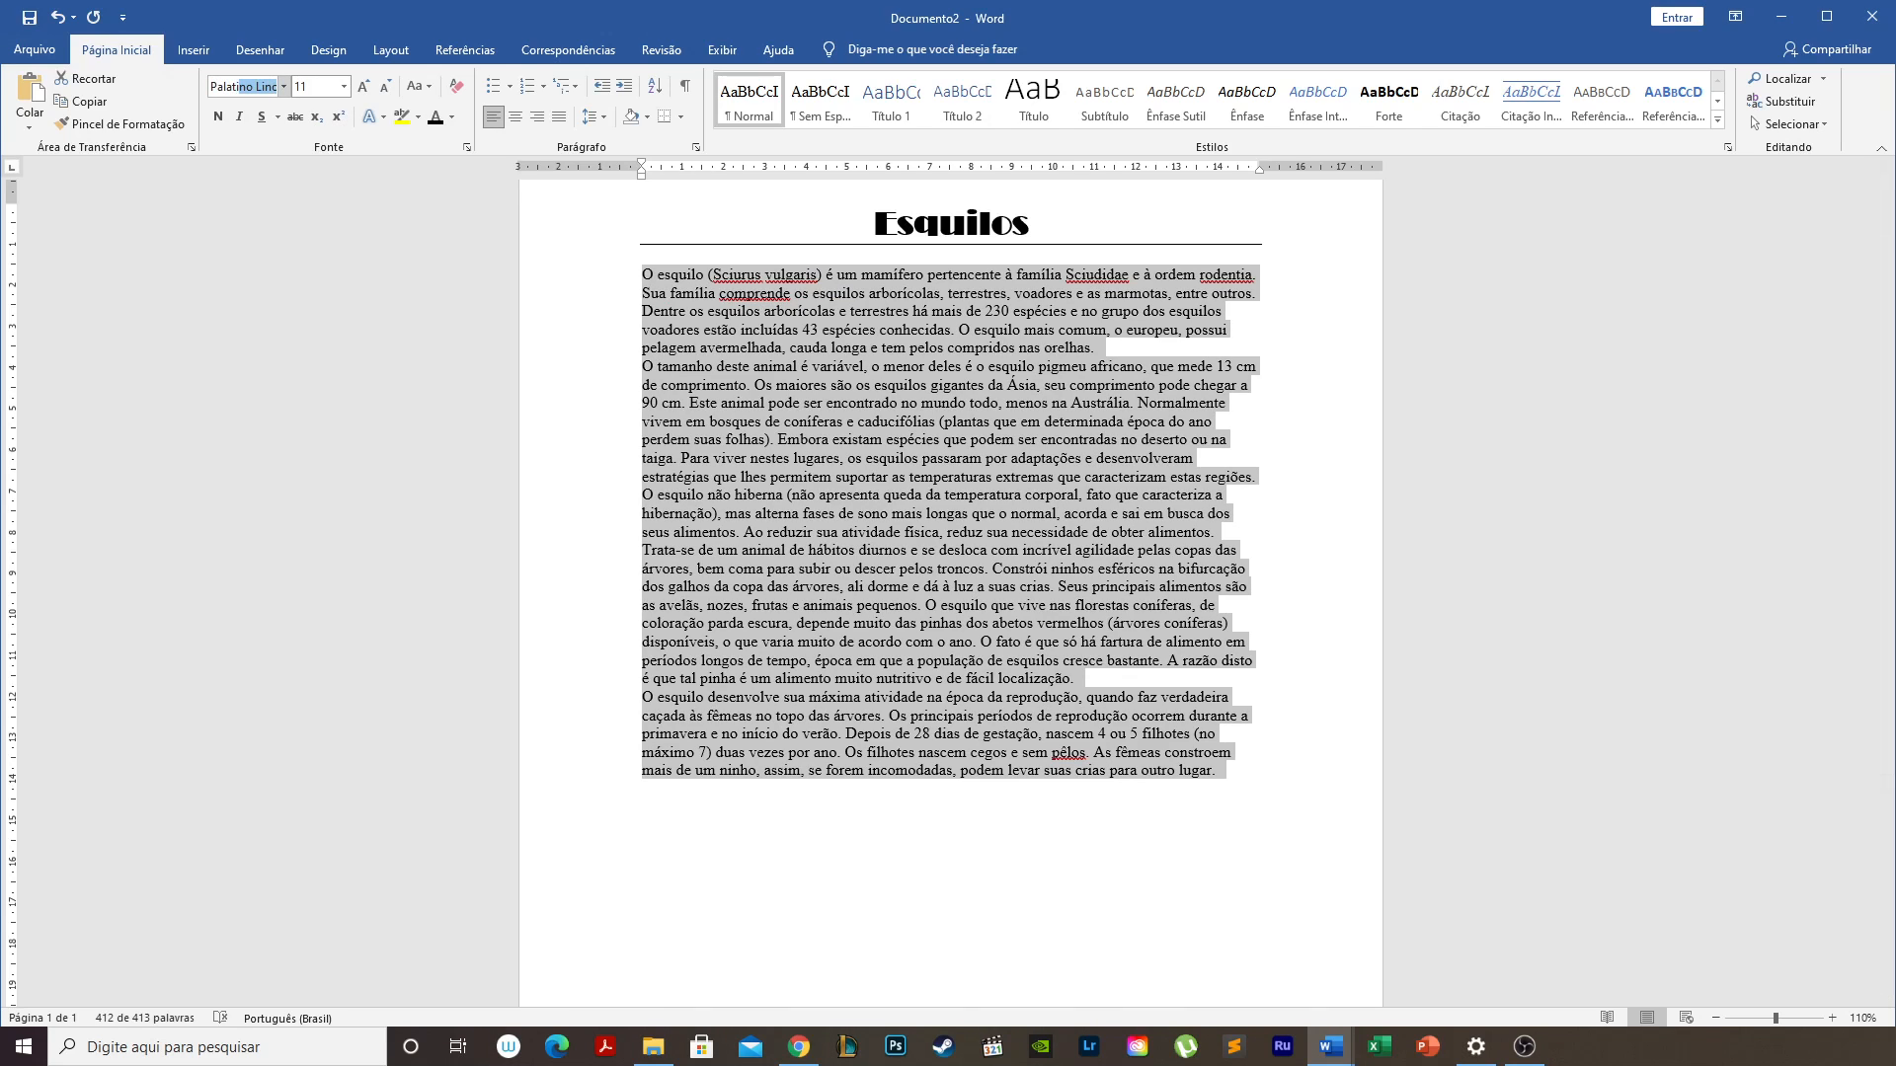
key("Return")
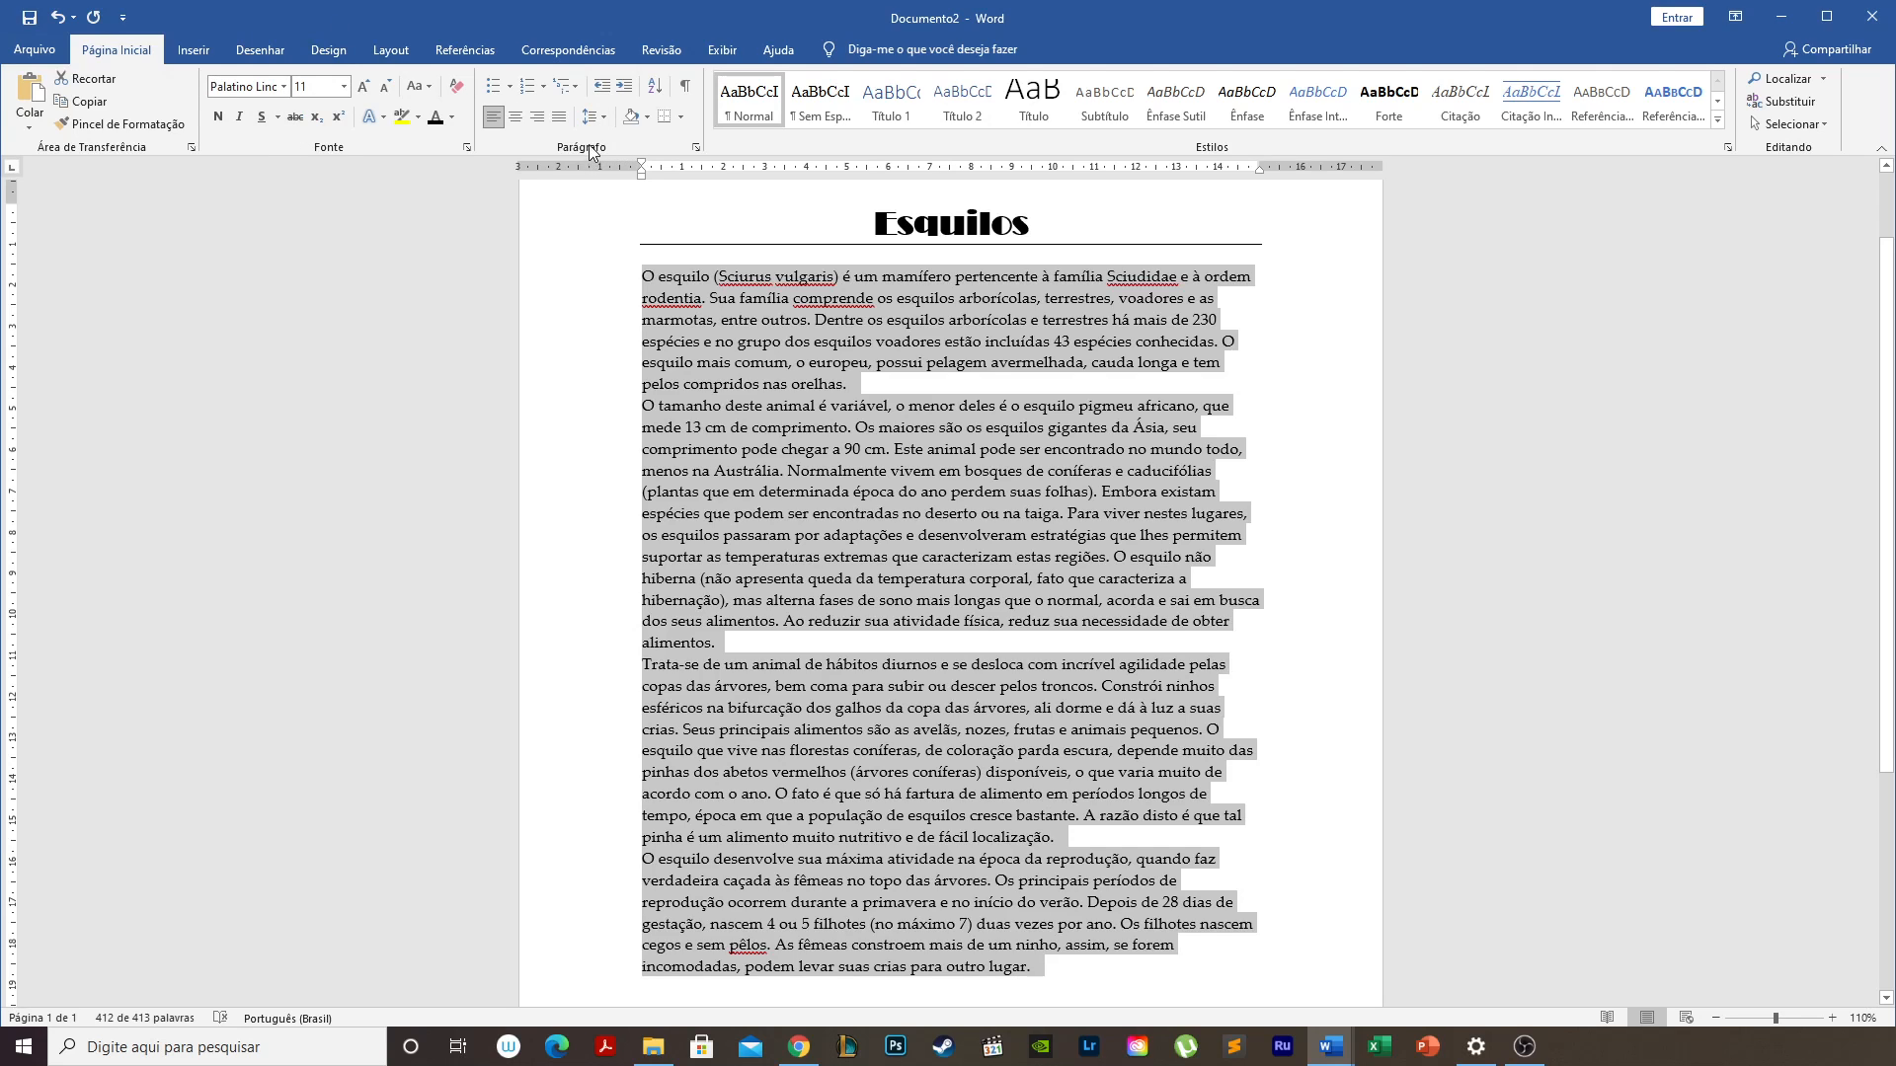
left_click(561, 118)
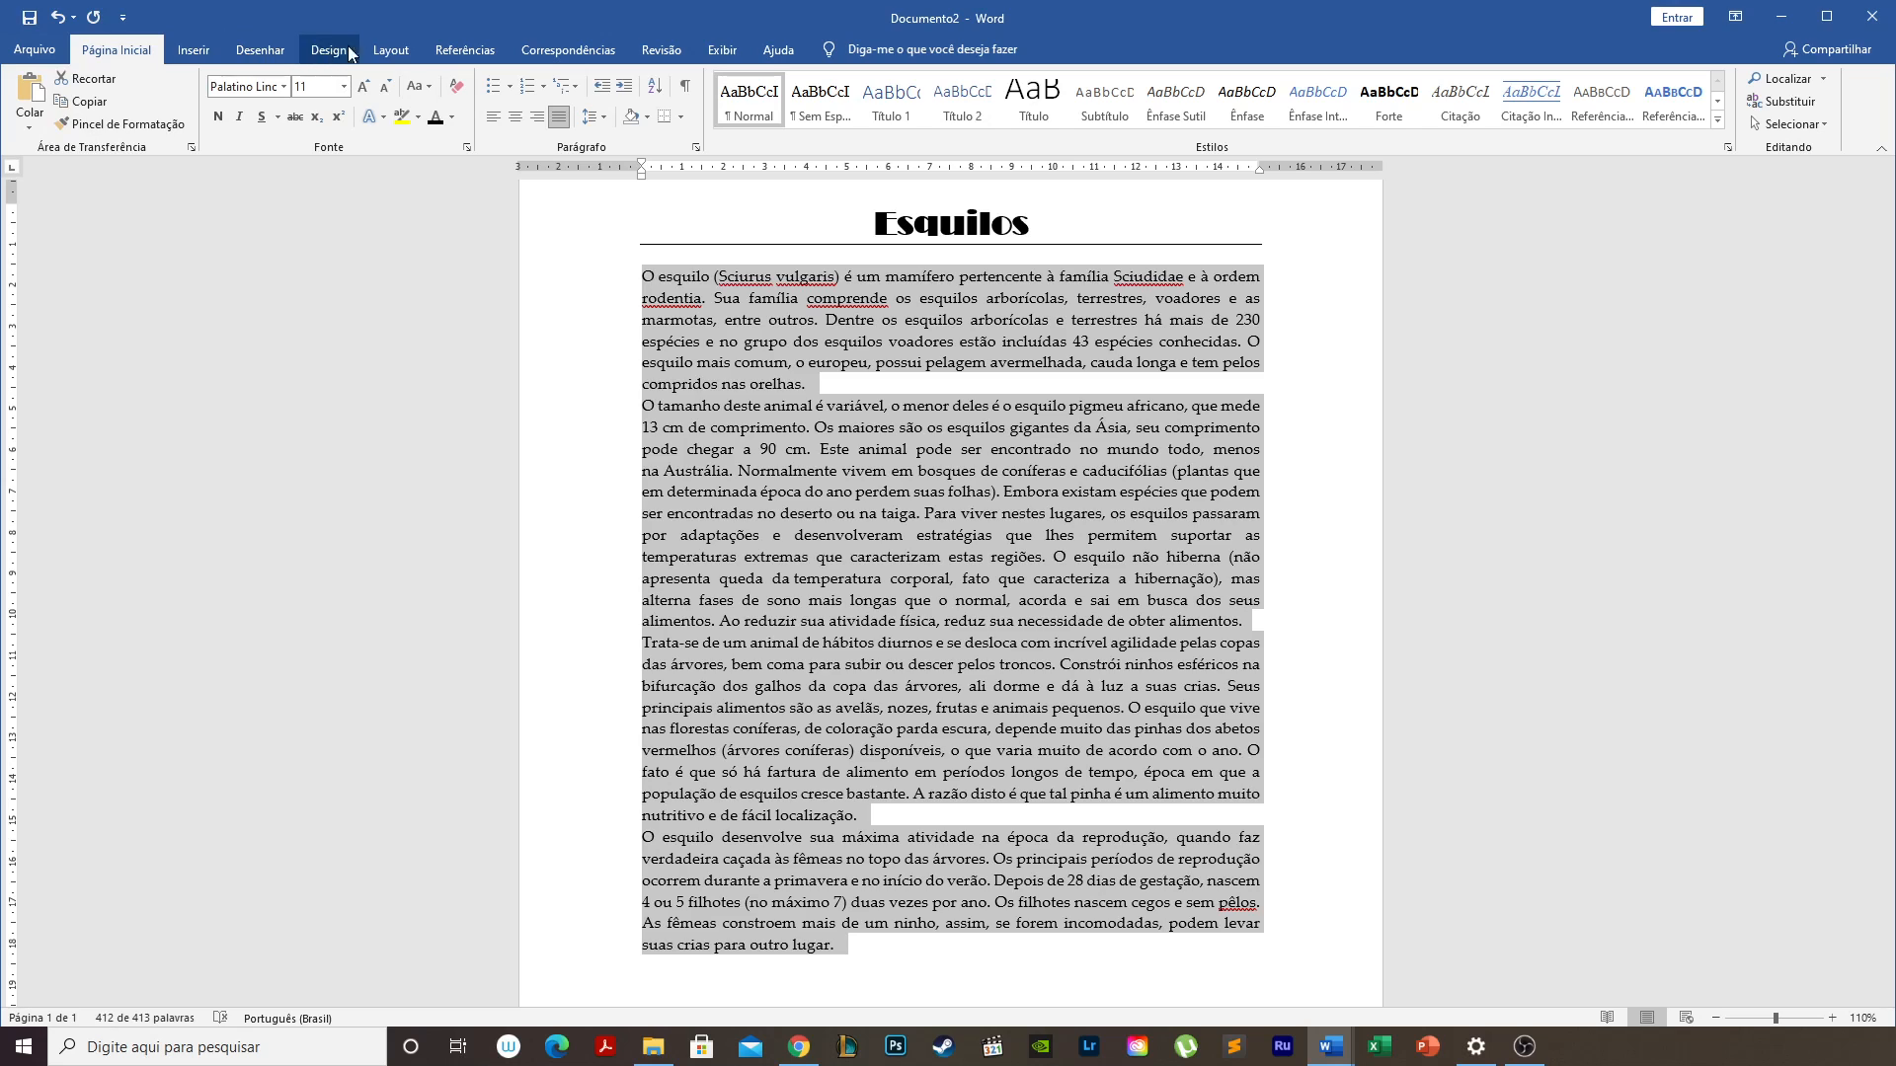
Lay out the selected body text in two columns, keeping the title outside them.
left_click(390, 50)
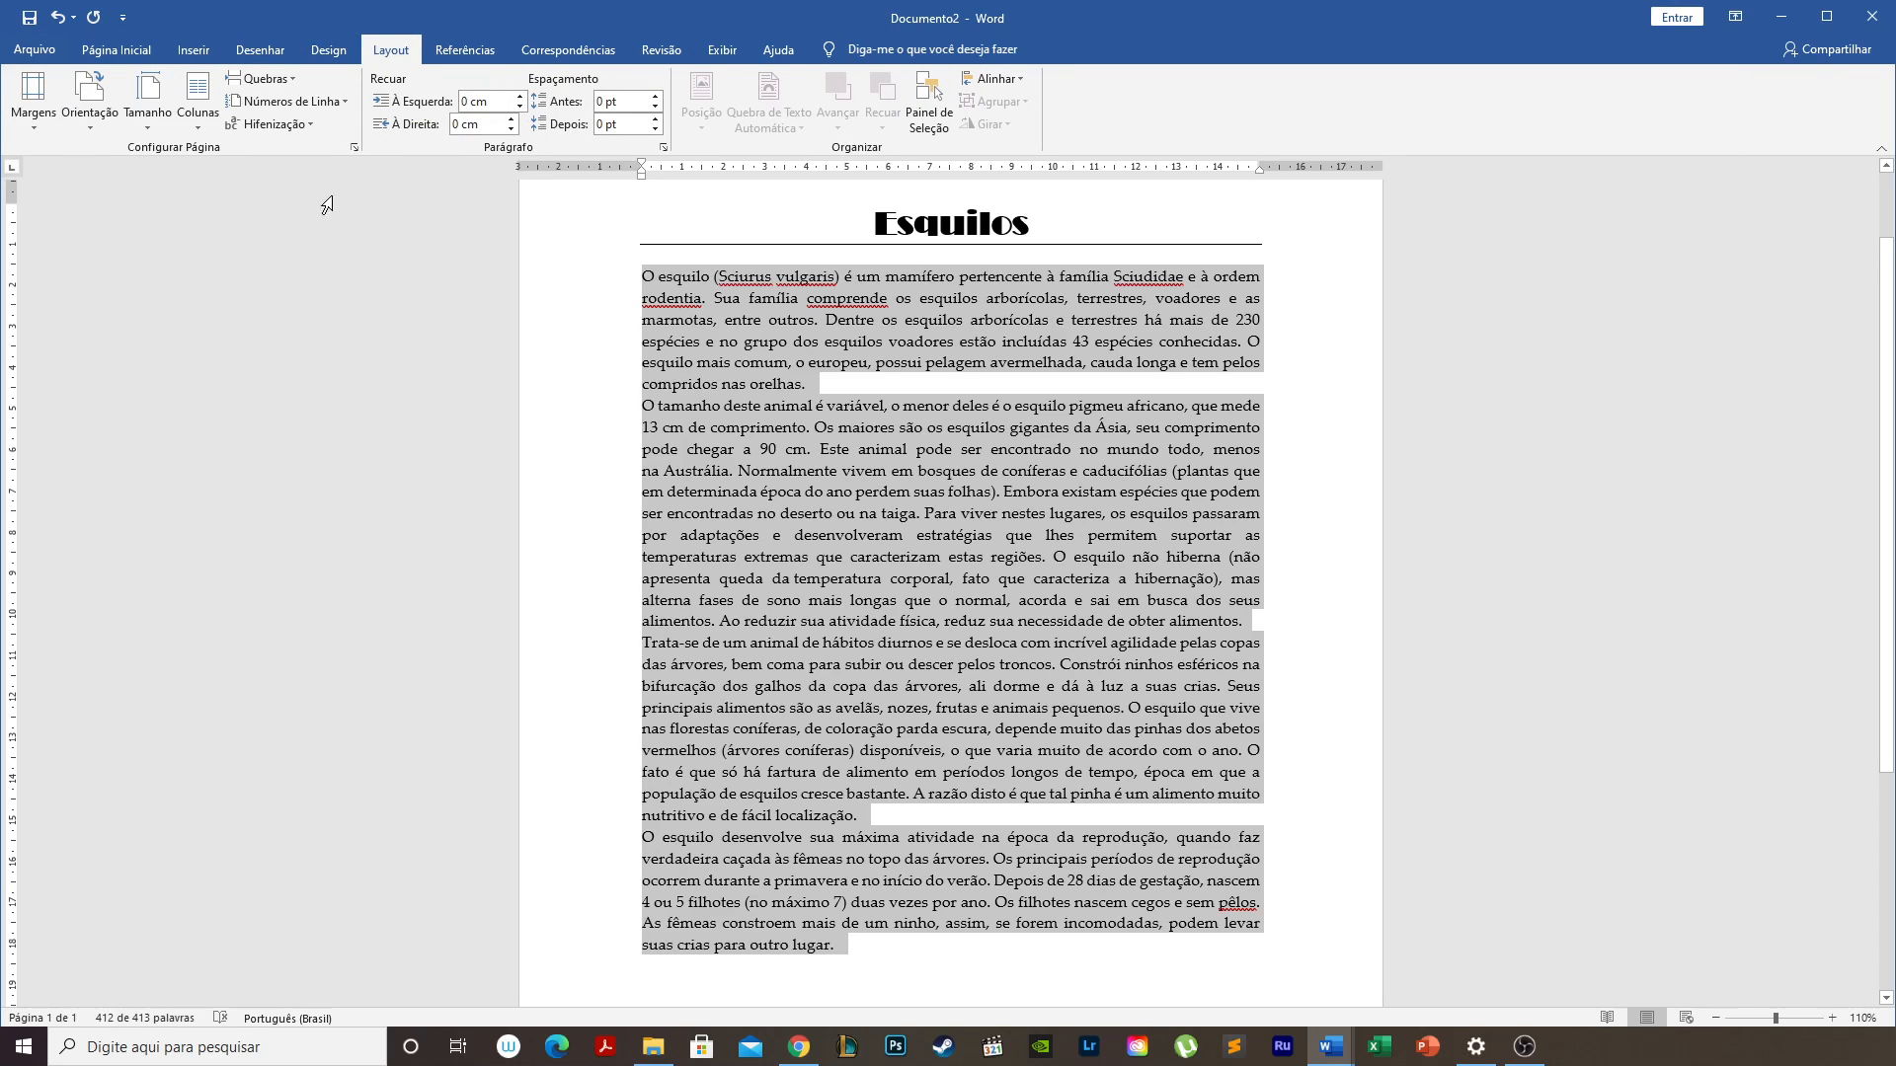
left_click(197, 122)
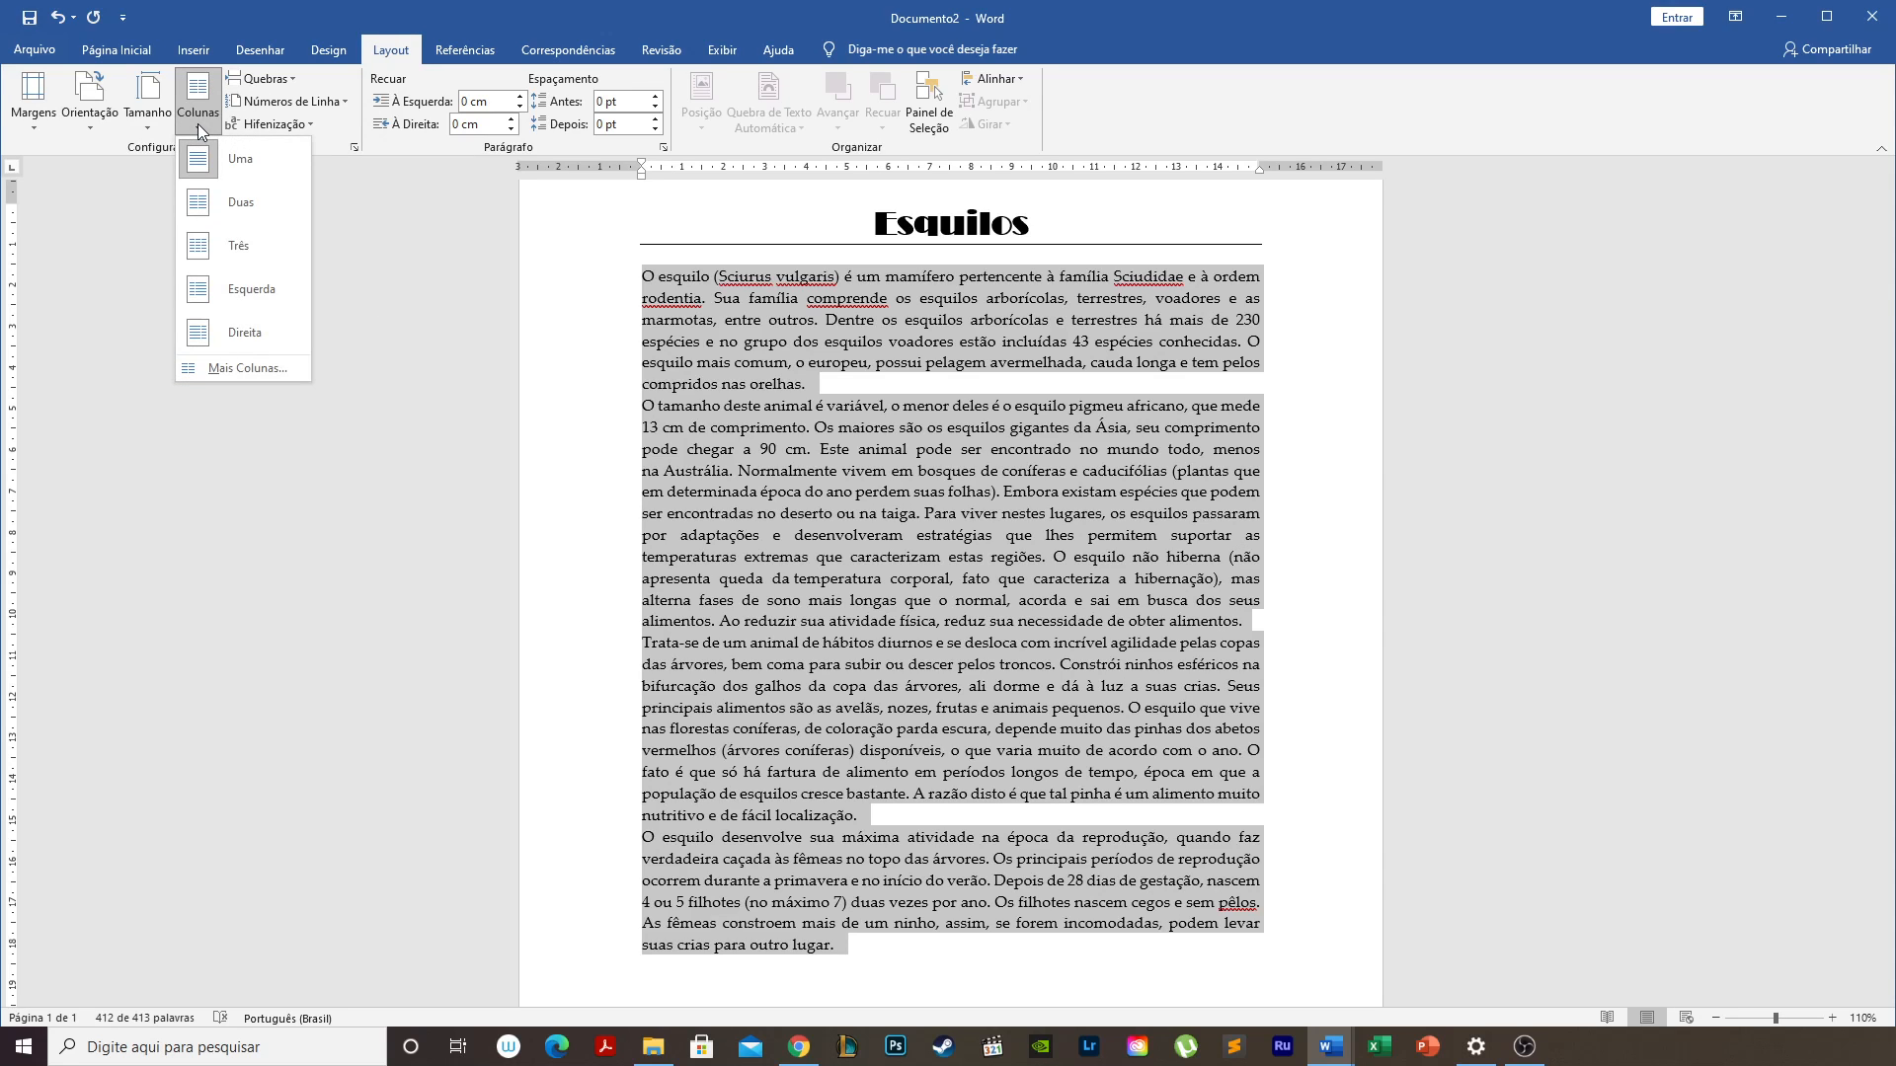
left_click(252, 200)
left_click(905, 599)
scroll(1033, 729, "down", 5)
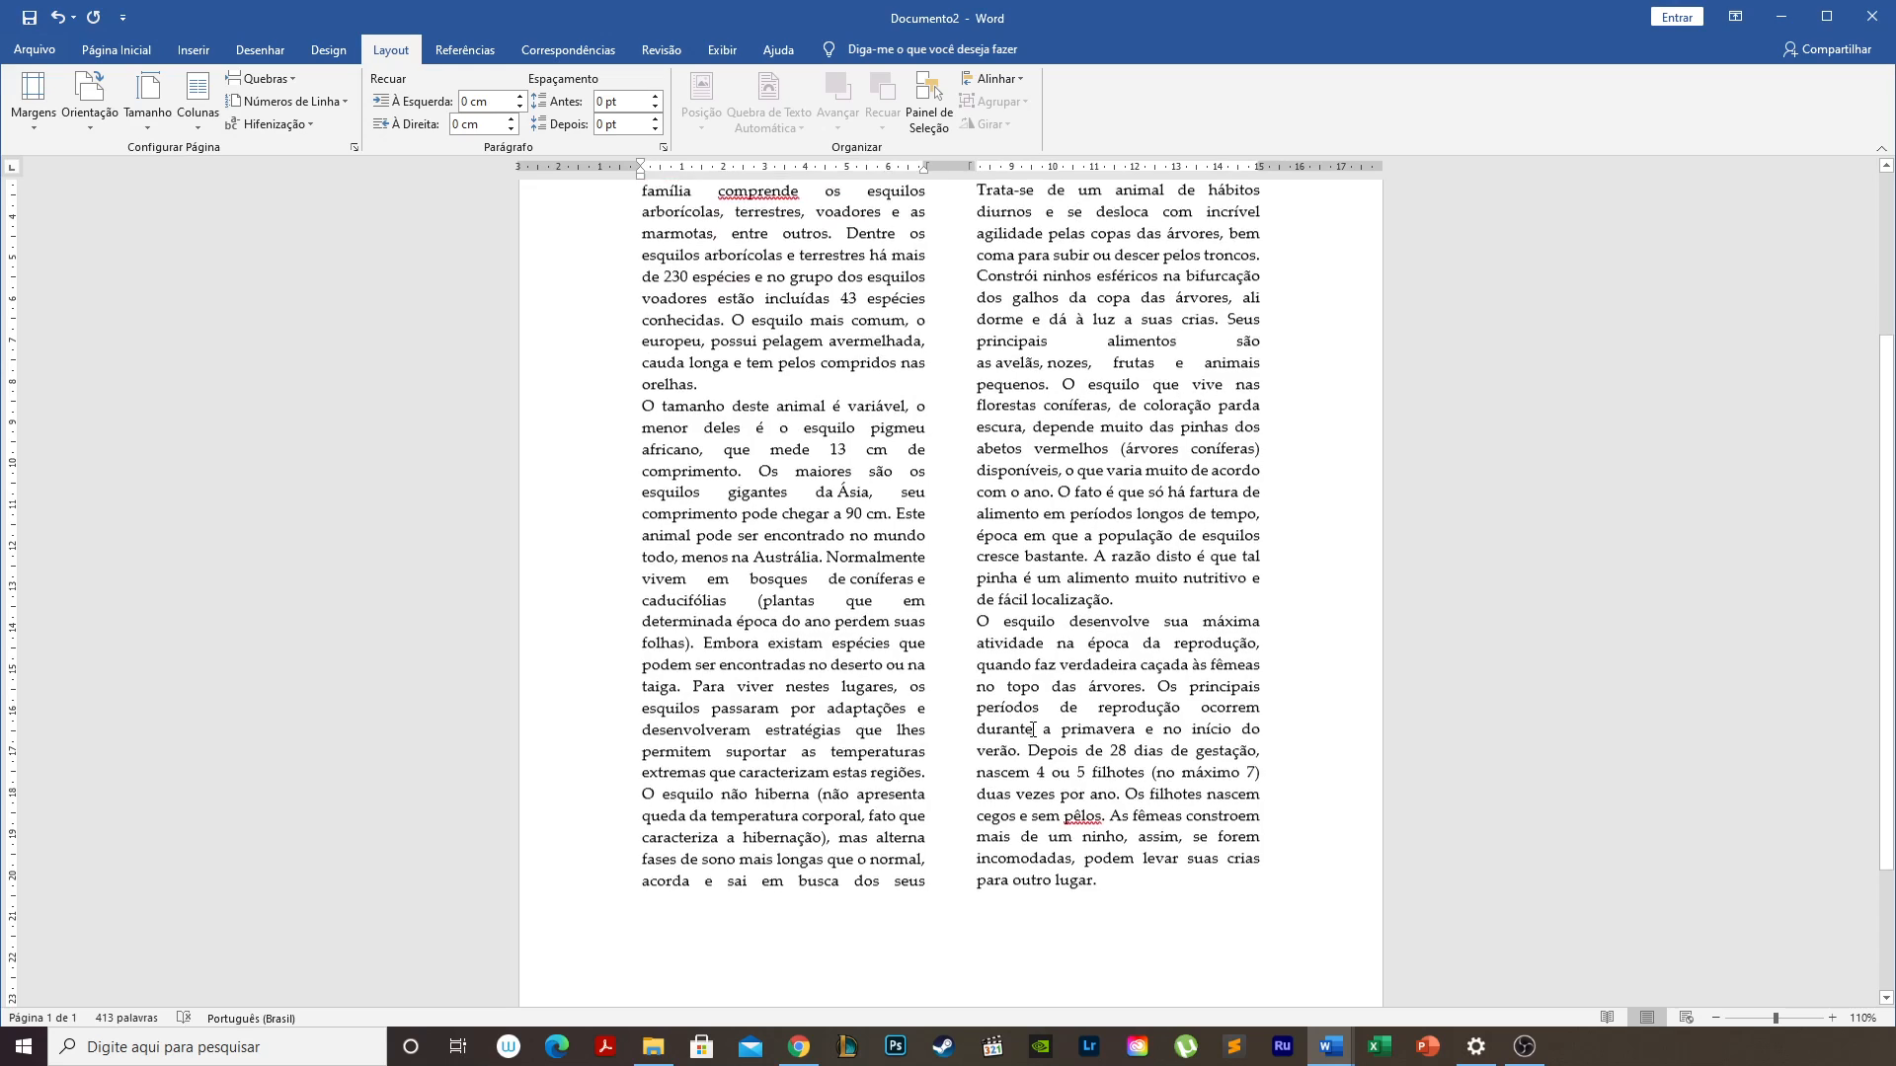
scroll(1032, 729, "up", 3)
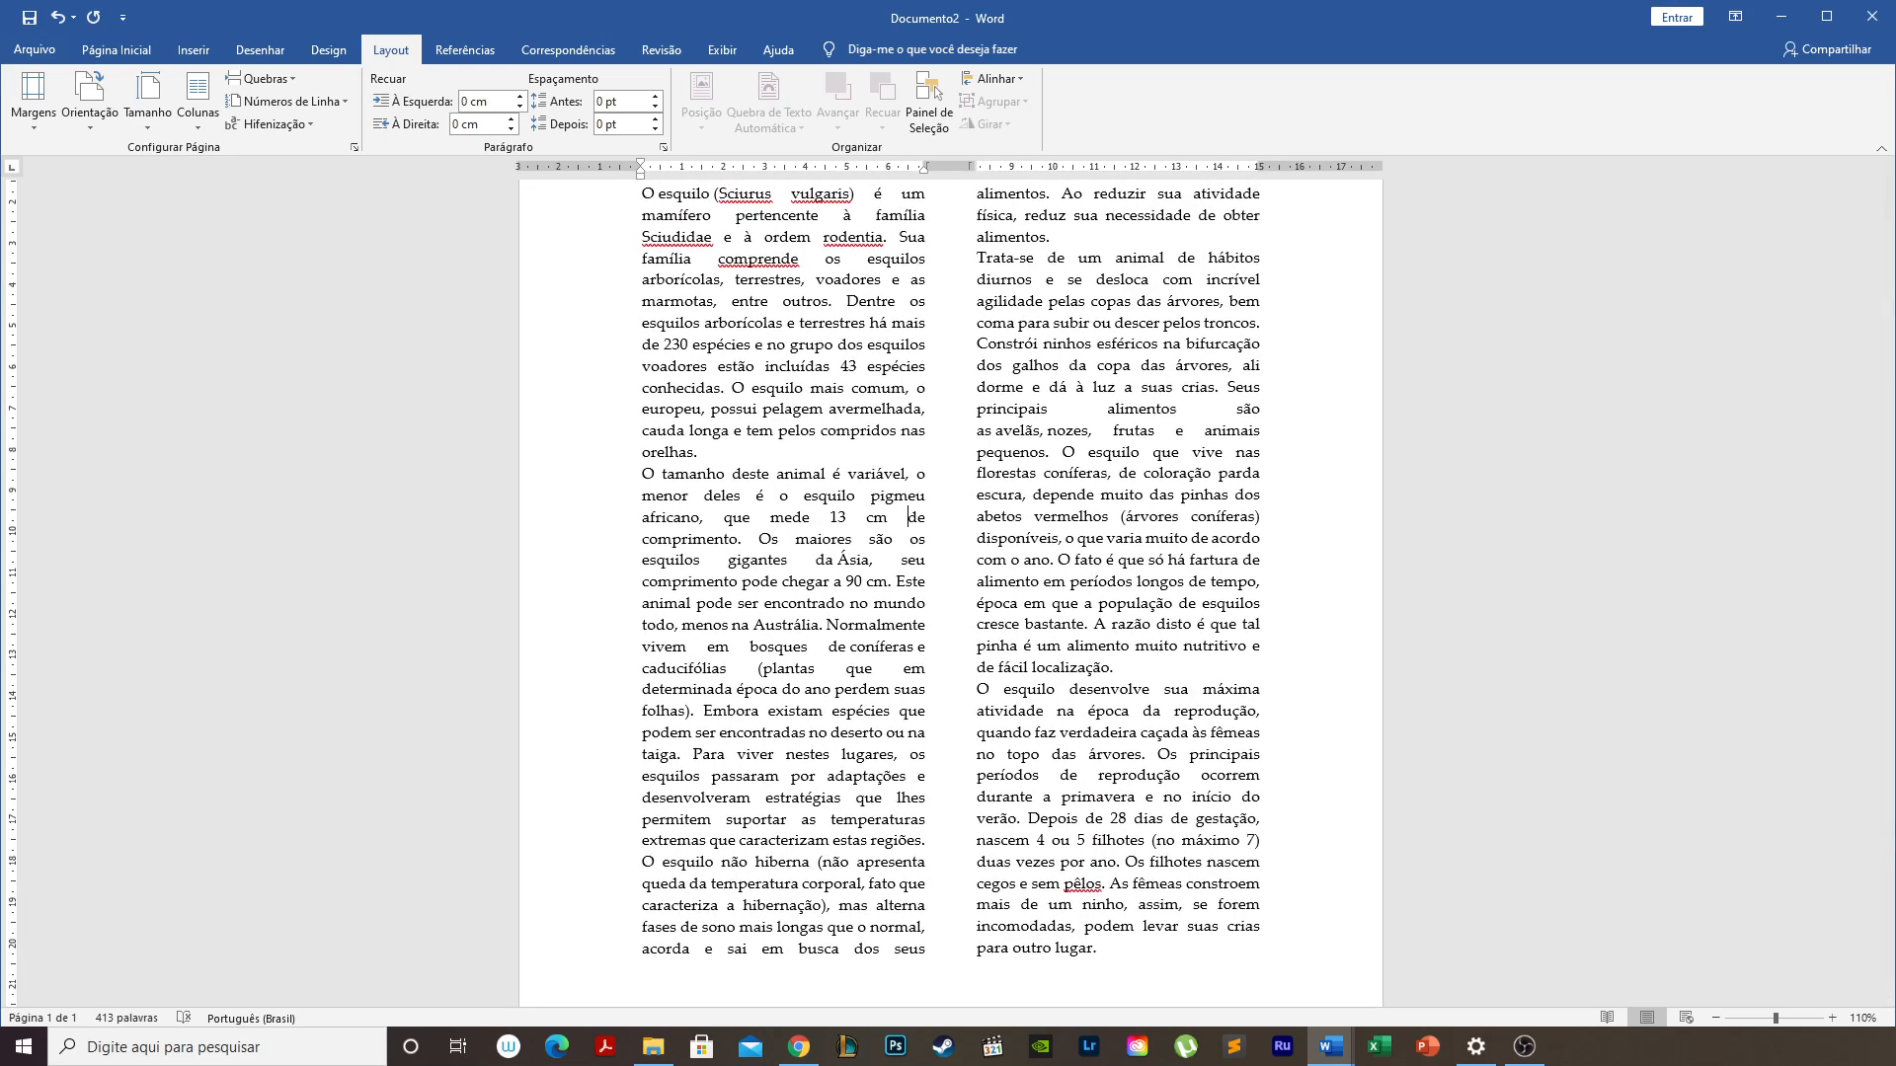
Switch to Chrome and save the InfoEscola picture of the squirrel among red leaves to the desktop as esquilo1.
left_click(802, 1049)
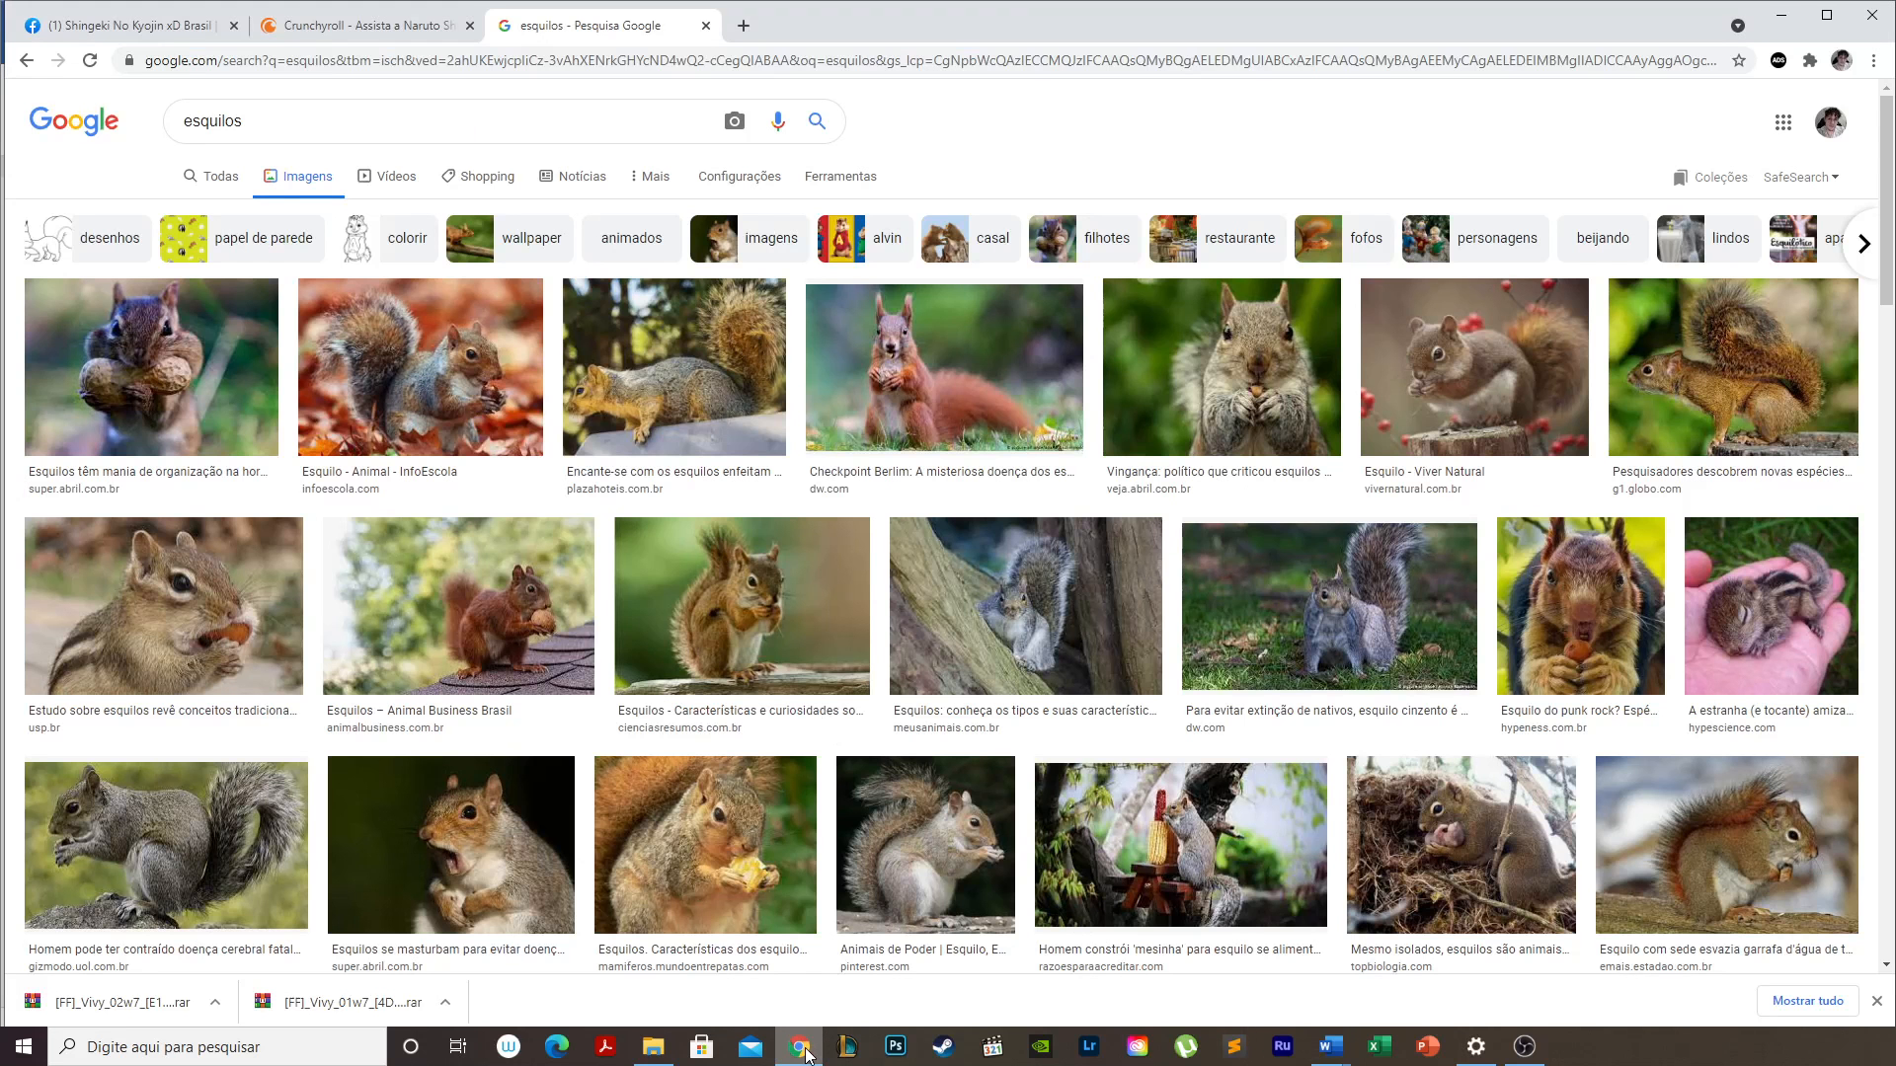
left_click(447, 417)
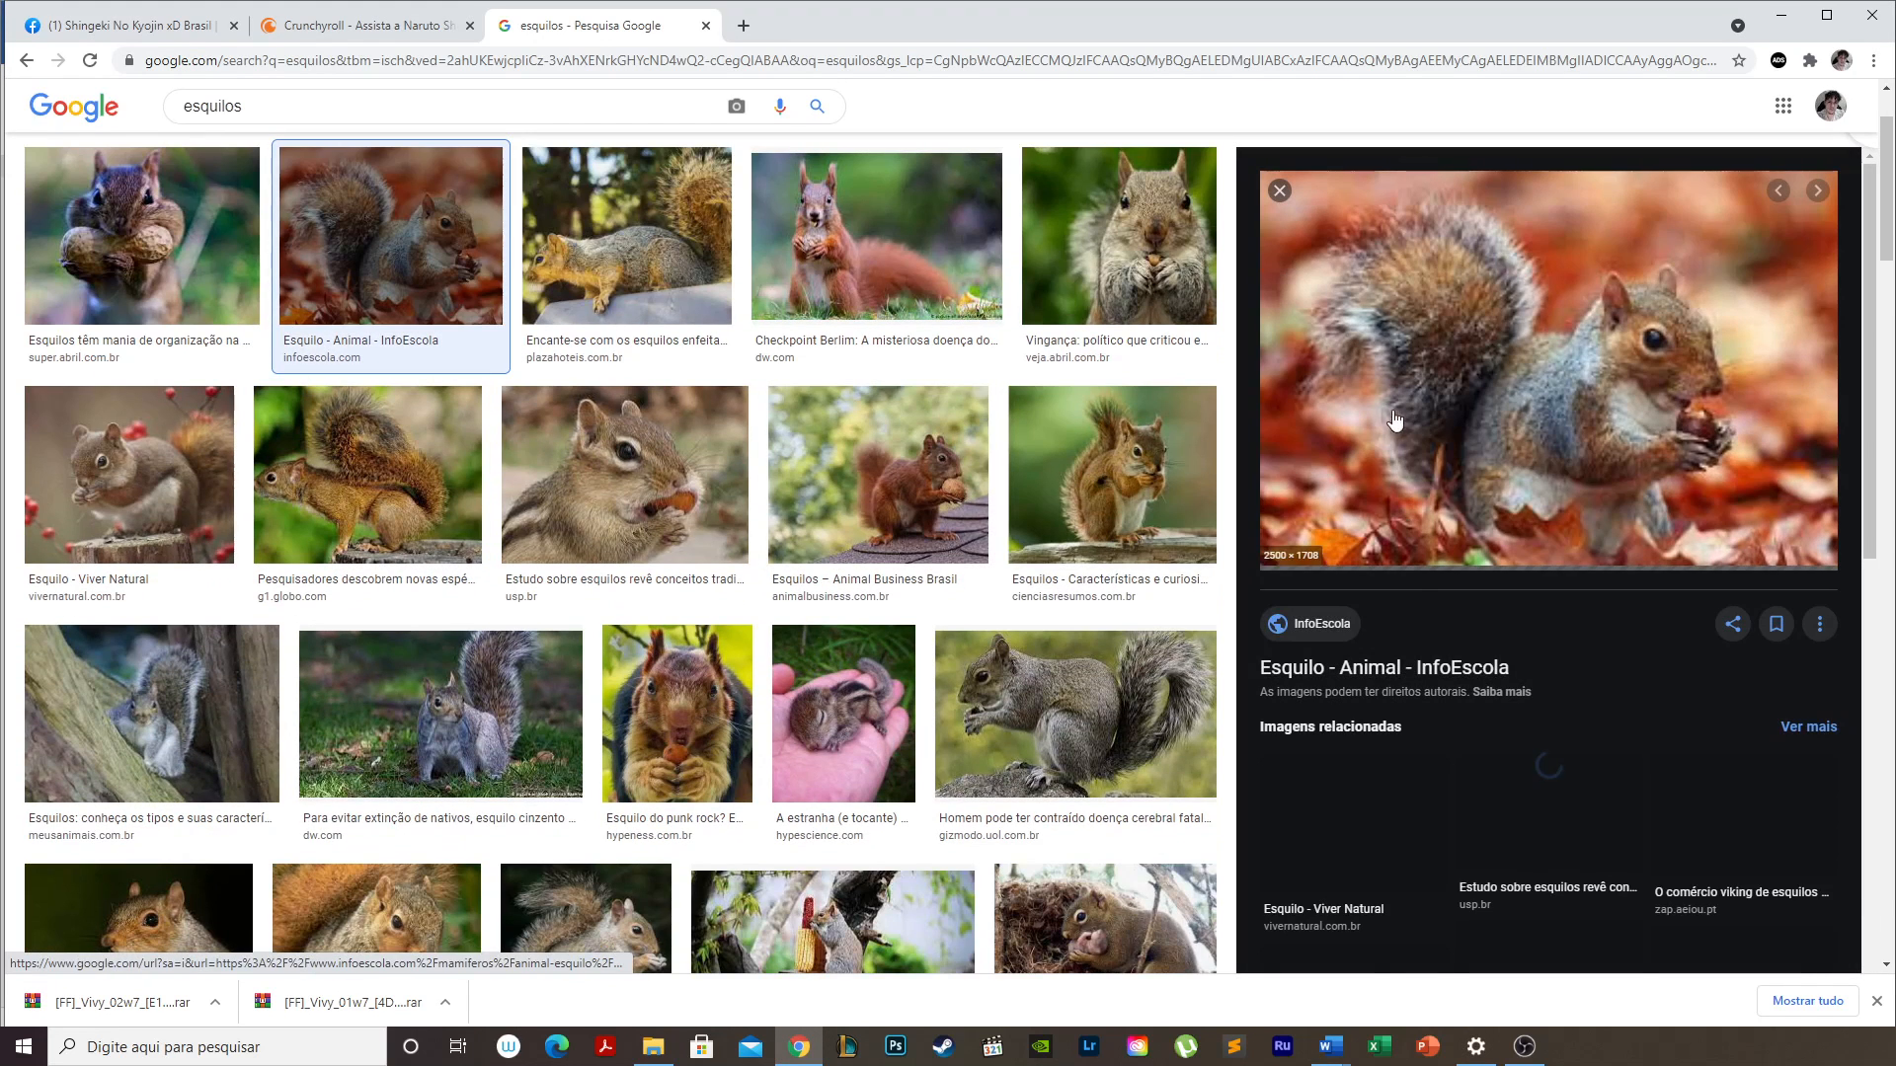
right_click(1482, 437)
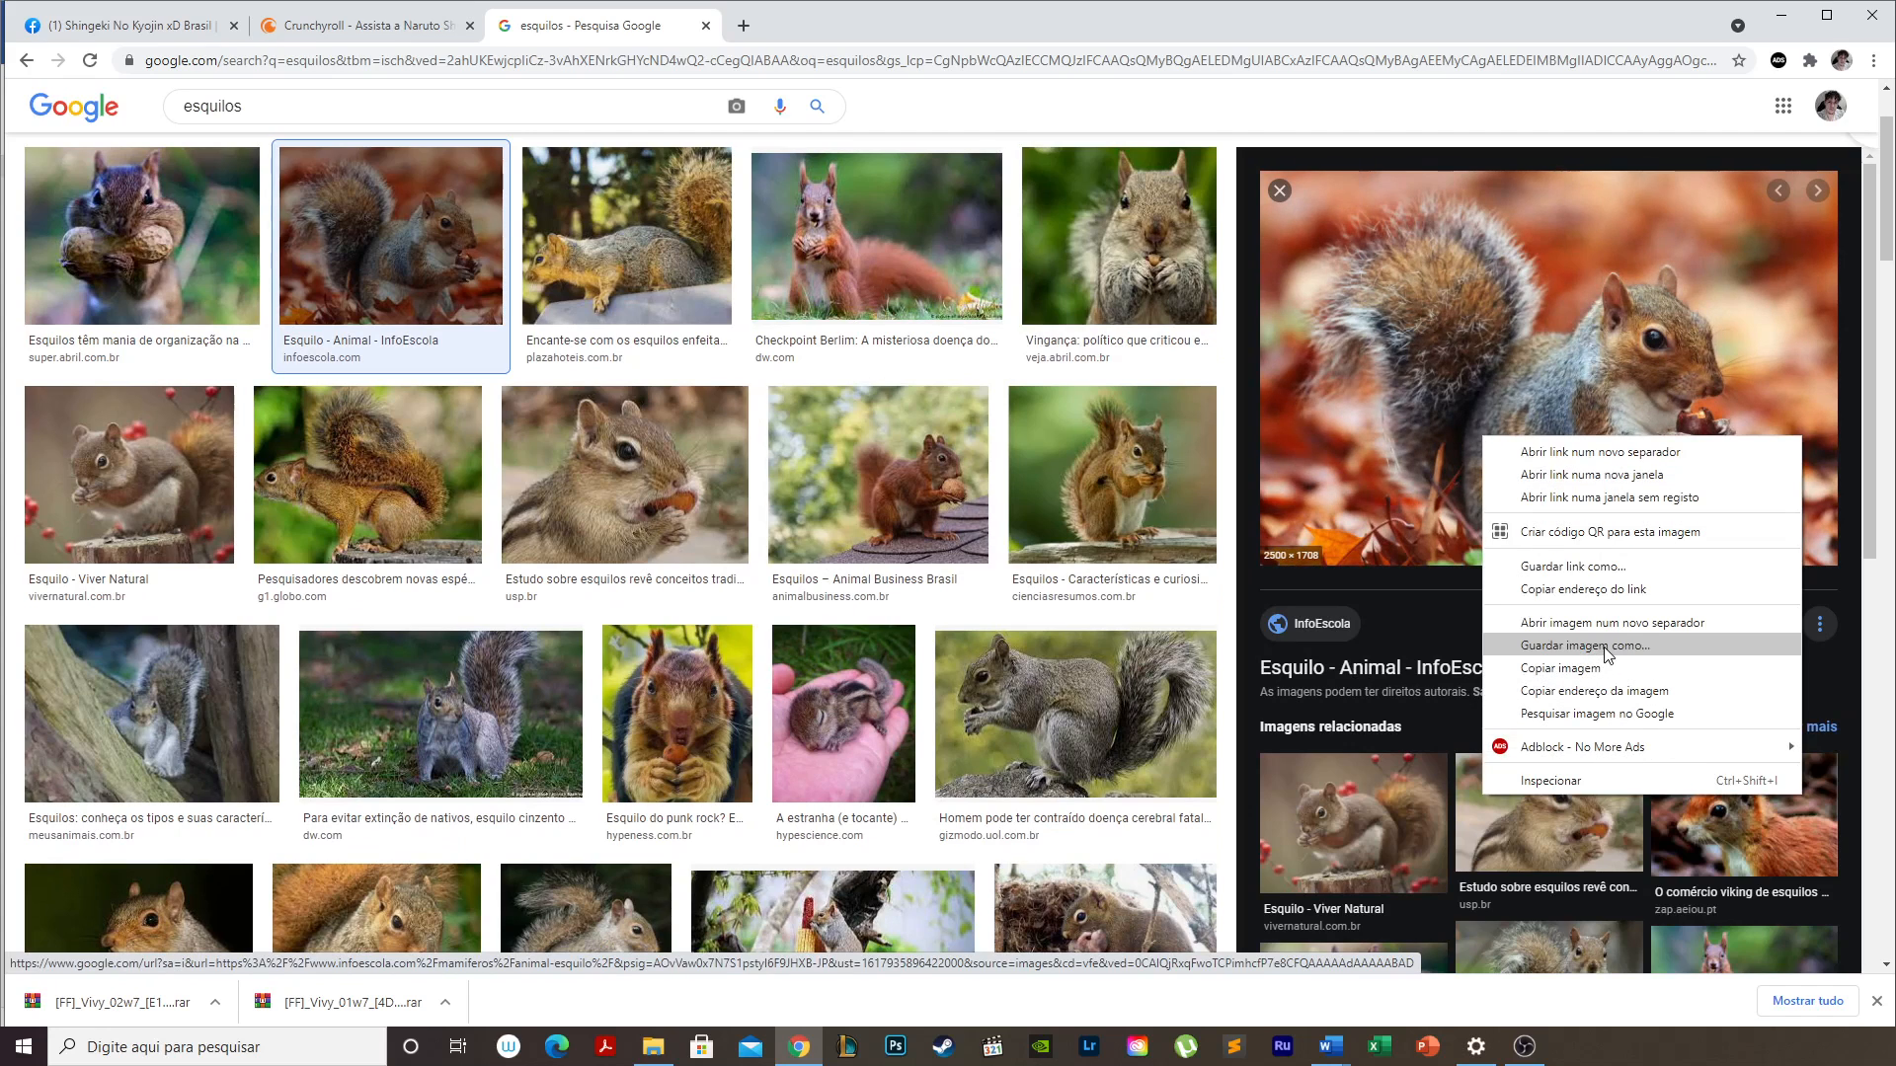
left_click(1442, 525)
type("esquilo1")
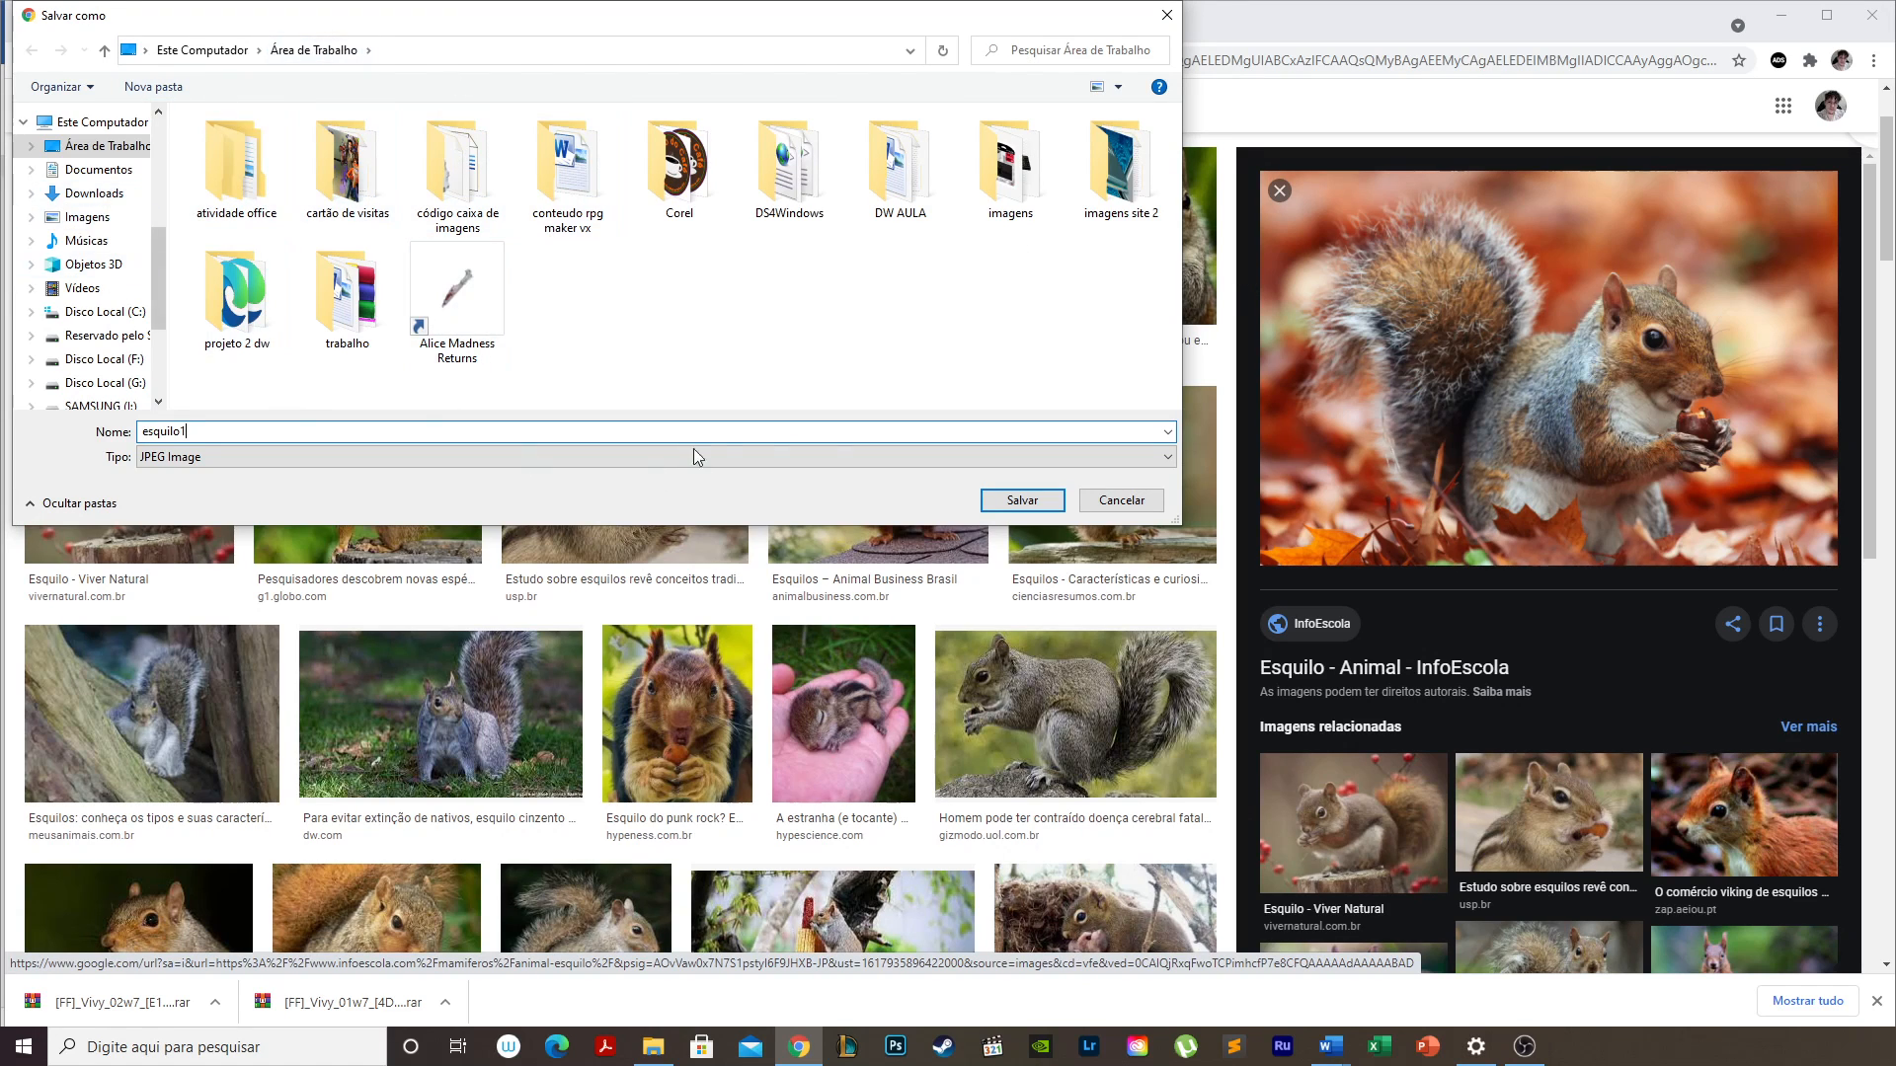
left_click(1022, 501)
Save the Superinteressante picture of the squirrel holding peanuts to the desktop as esquilo2.
scroll(652, 405, "up", 1)
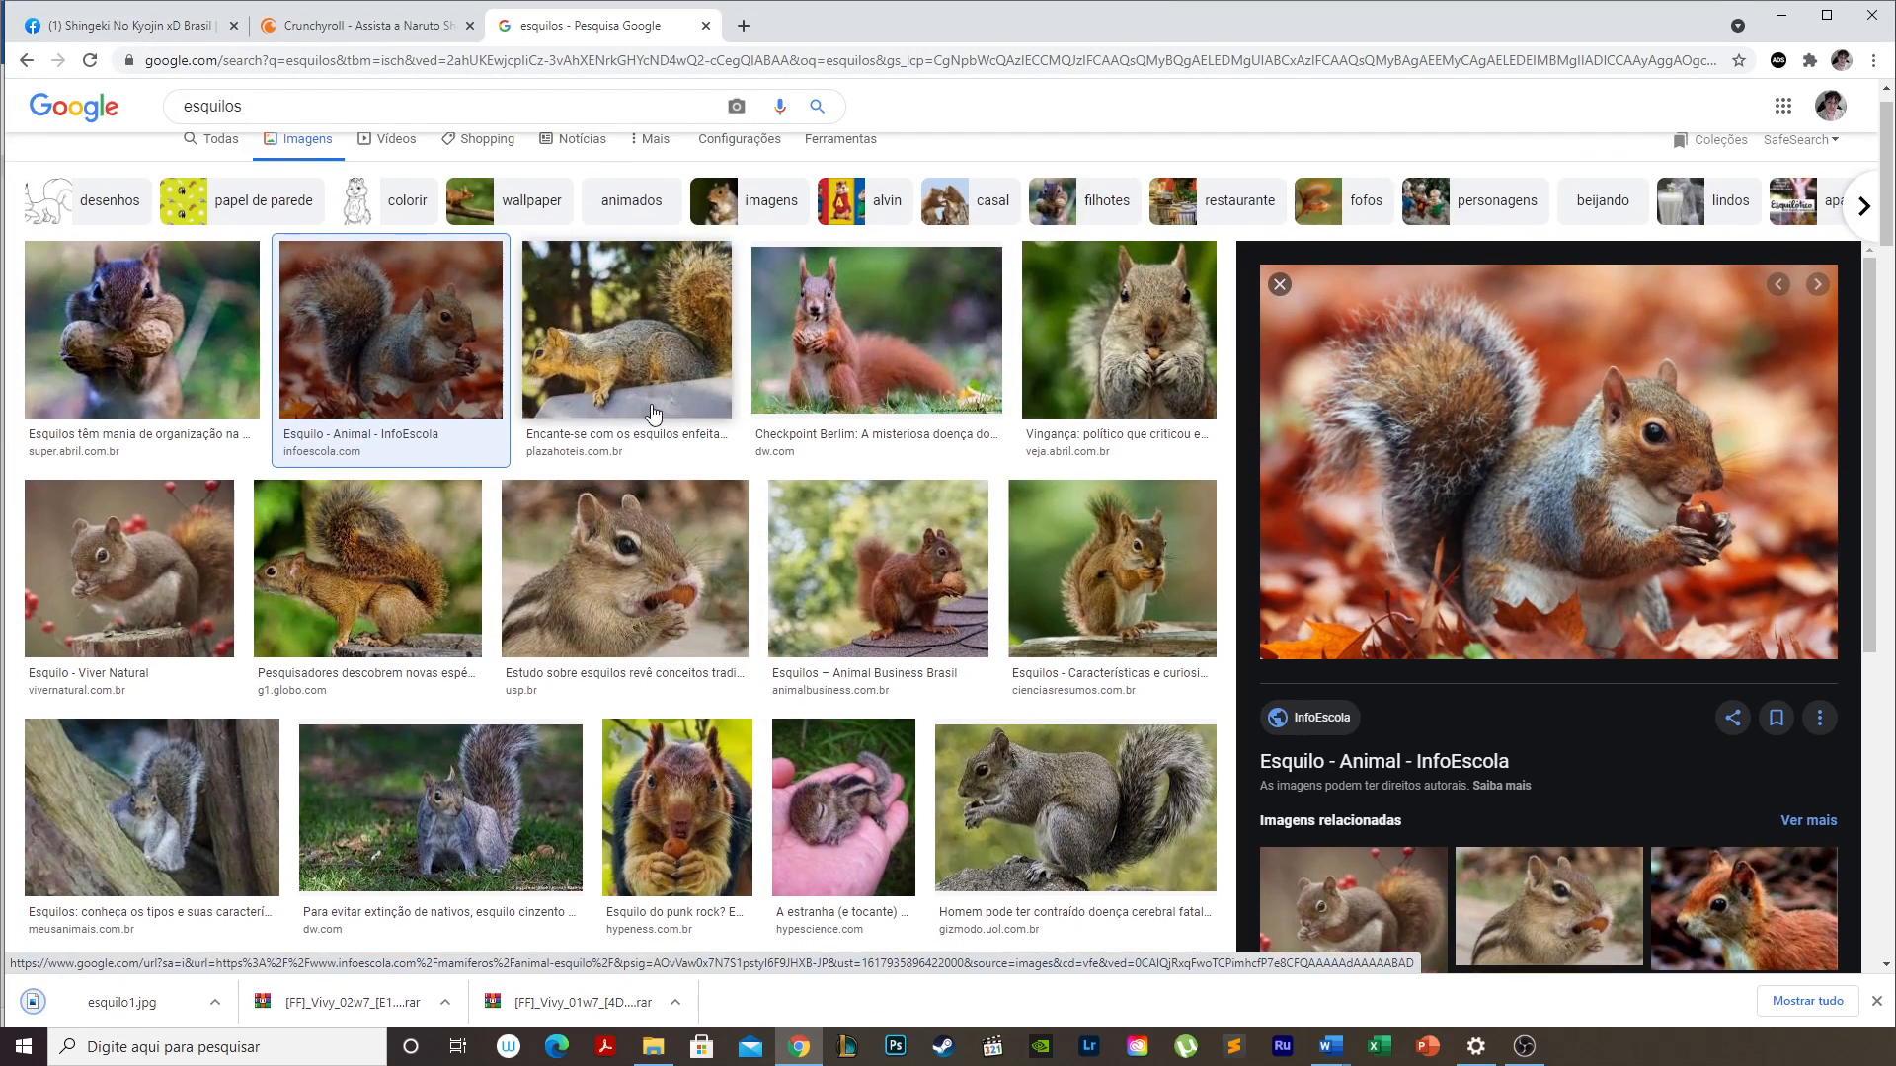
left_click(139, 368)
right_click(1455, 388)
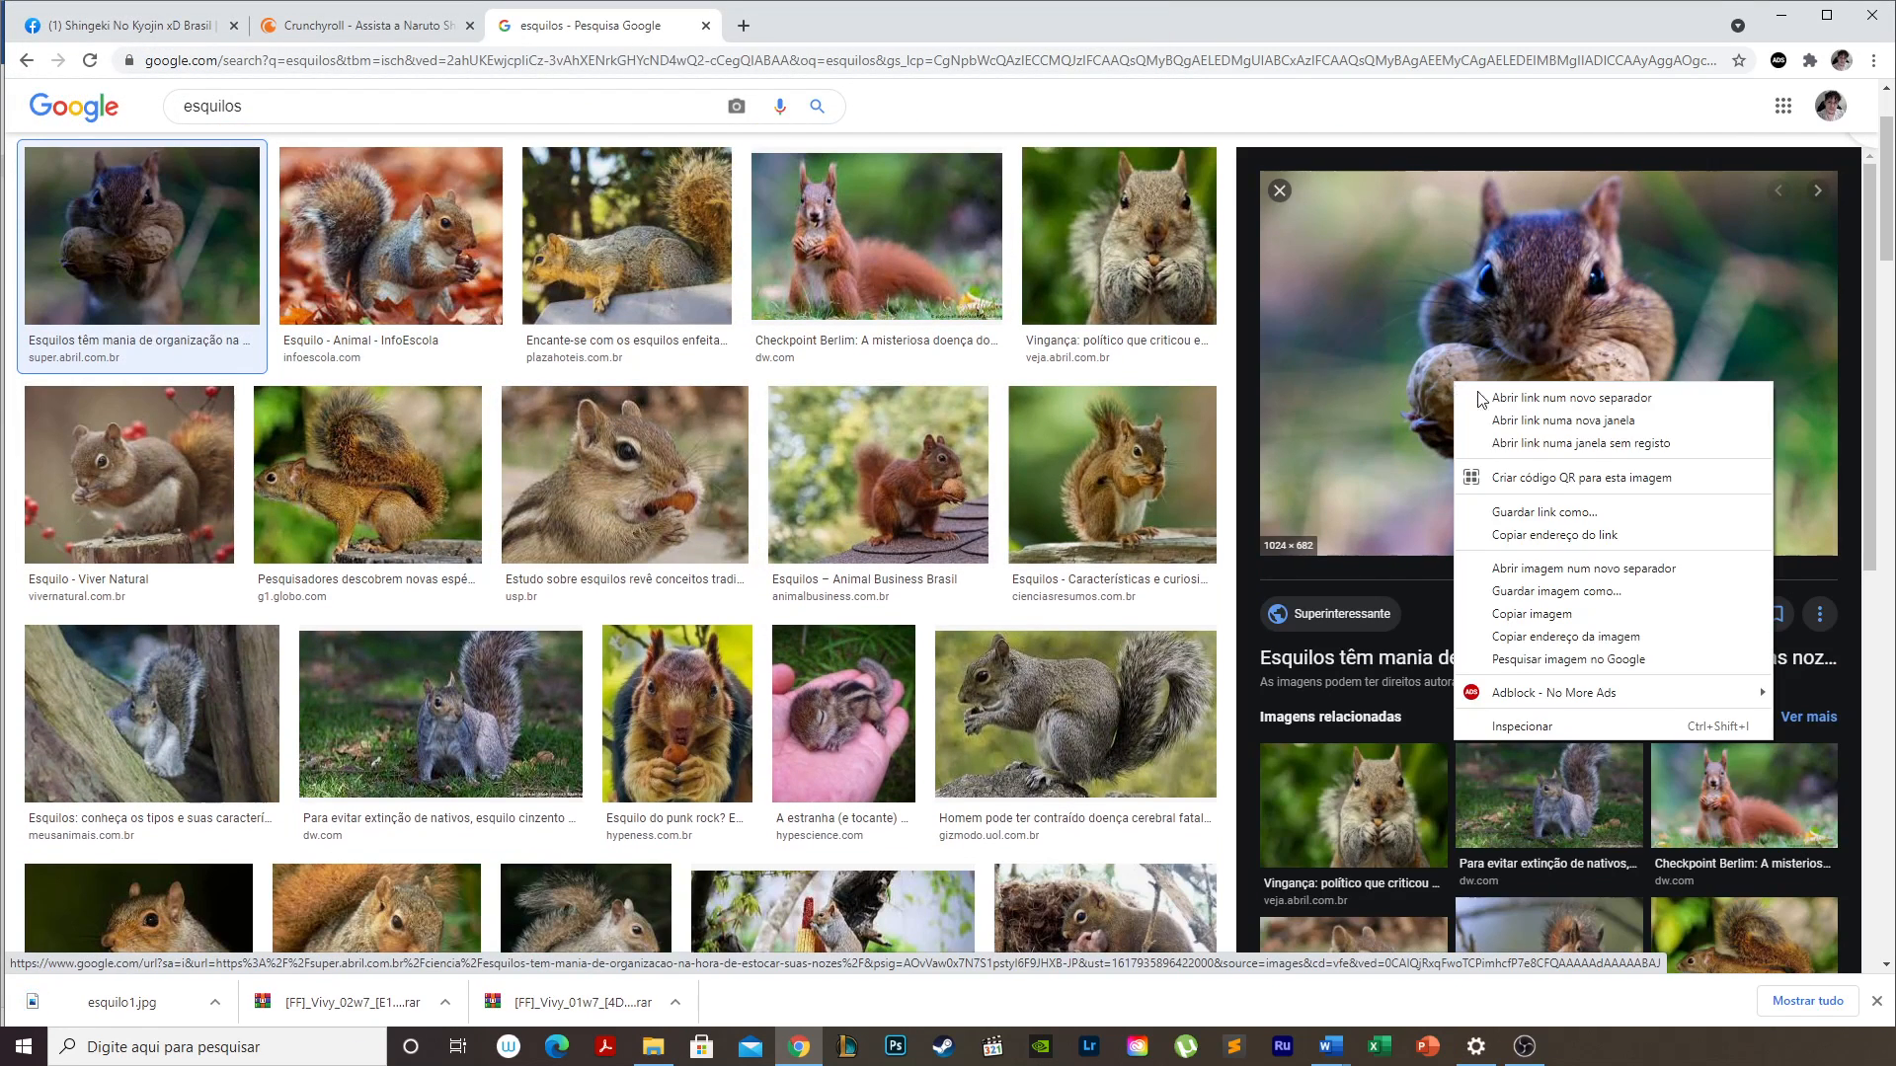
left_click(1605, 592)
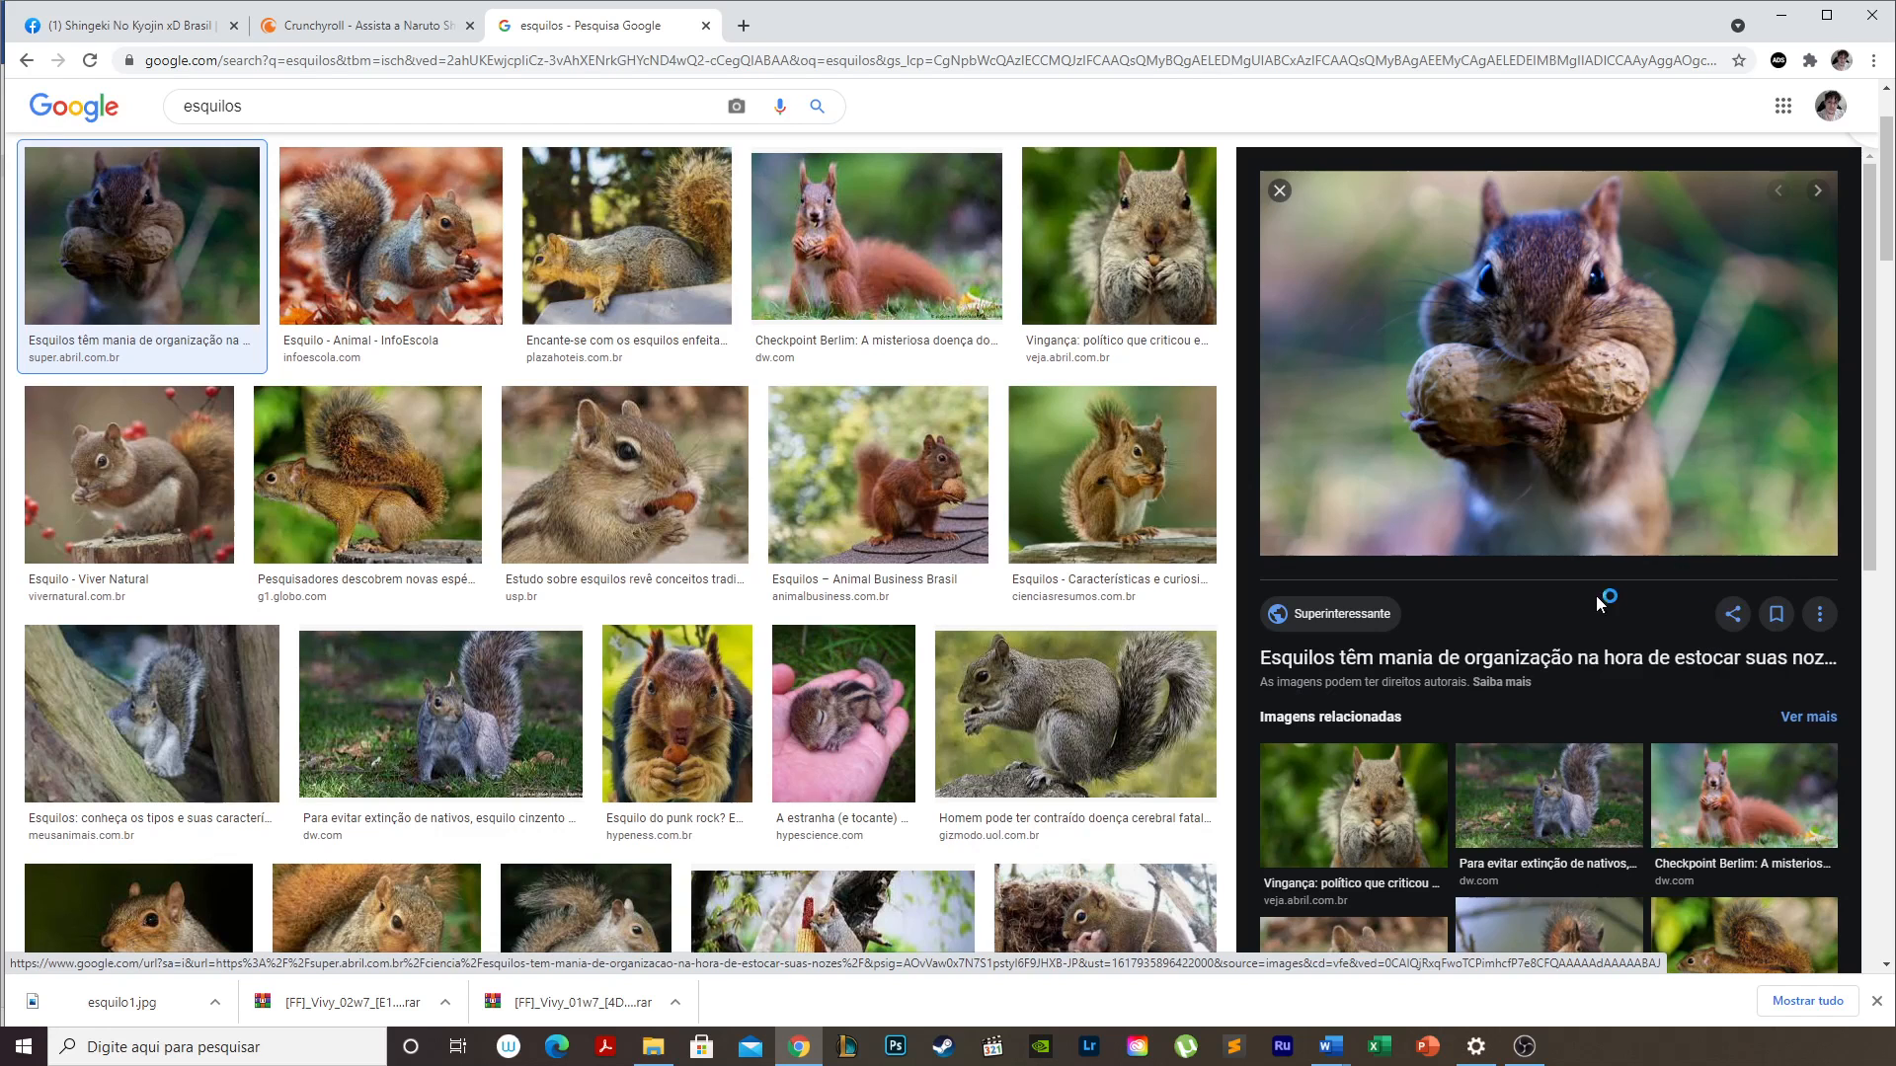
type("es")
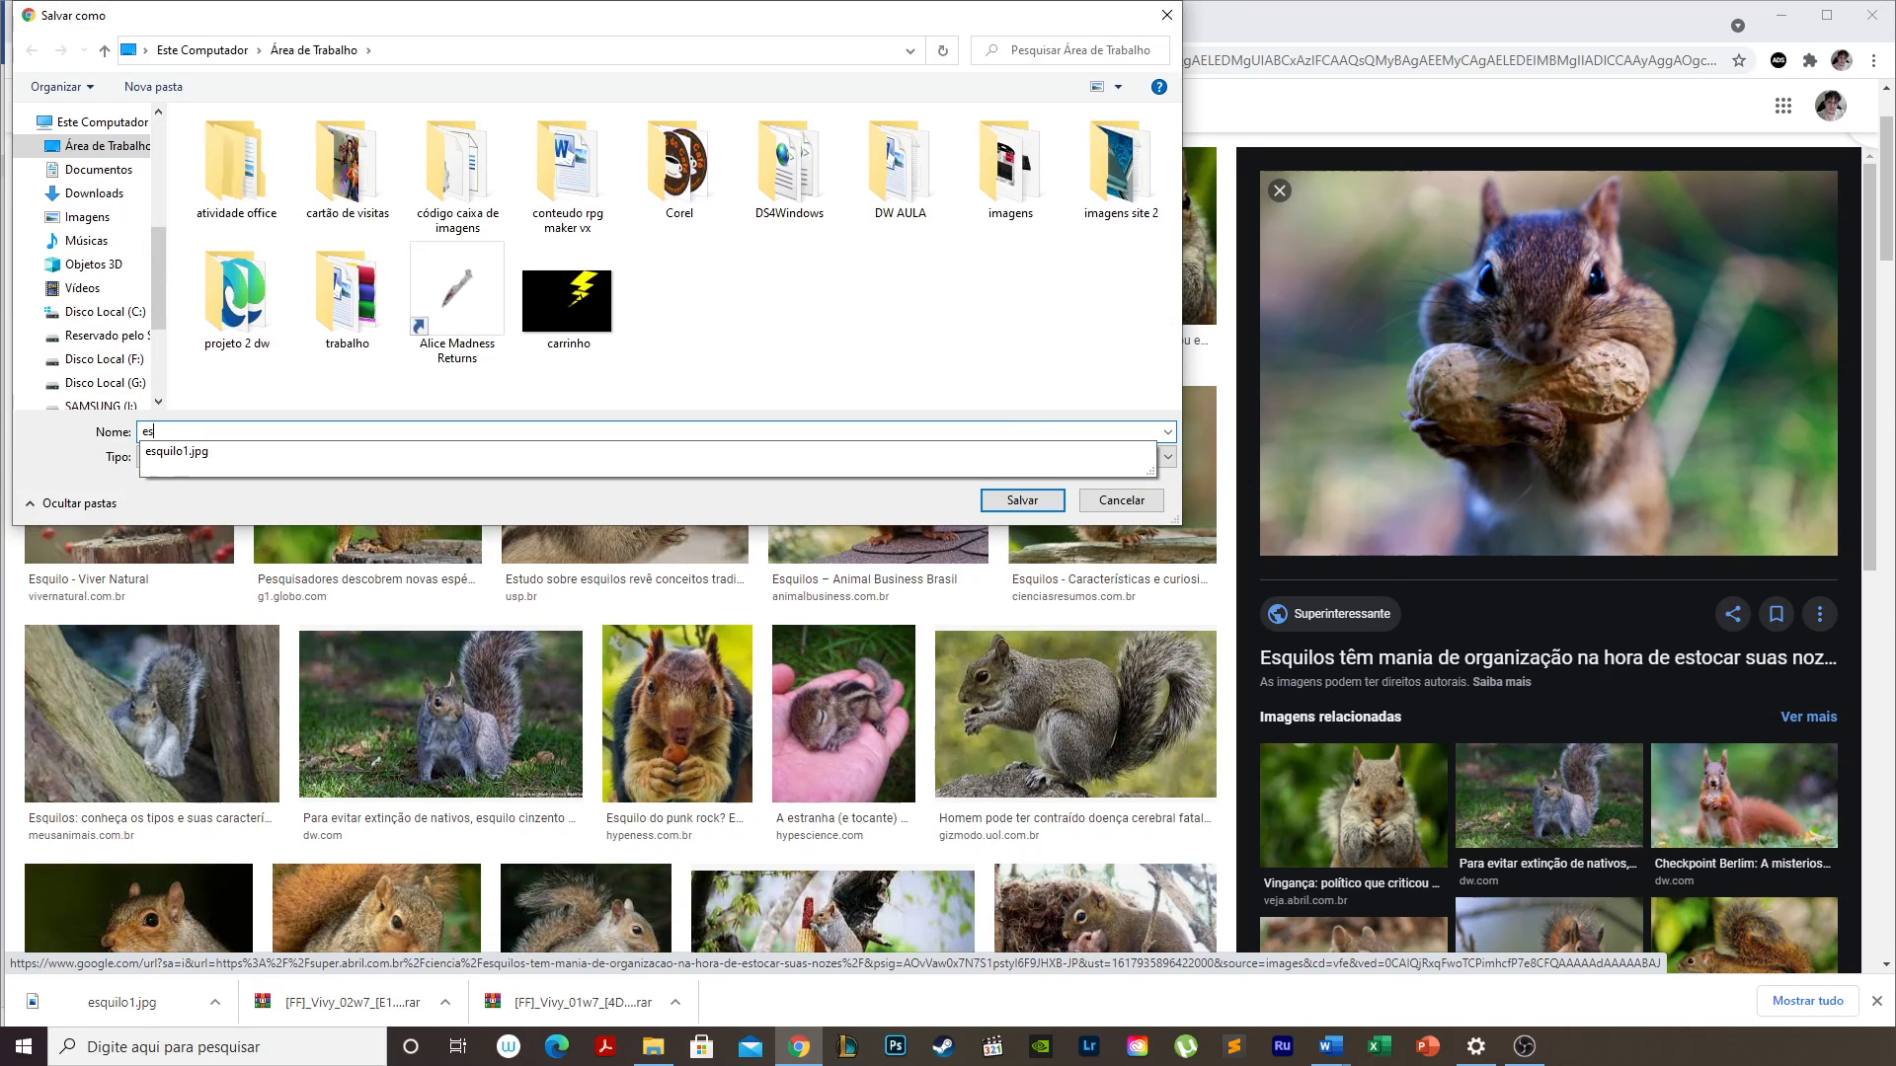
type("quilo2")
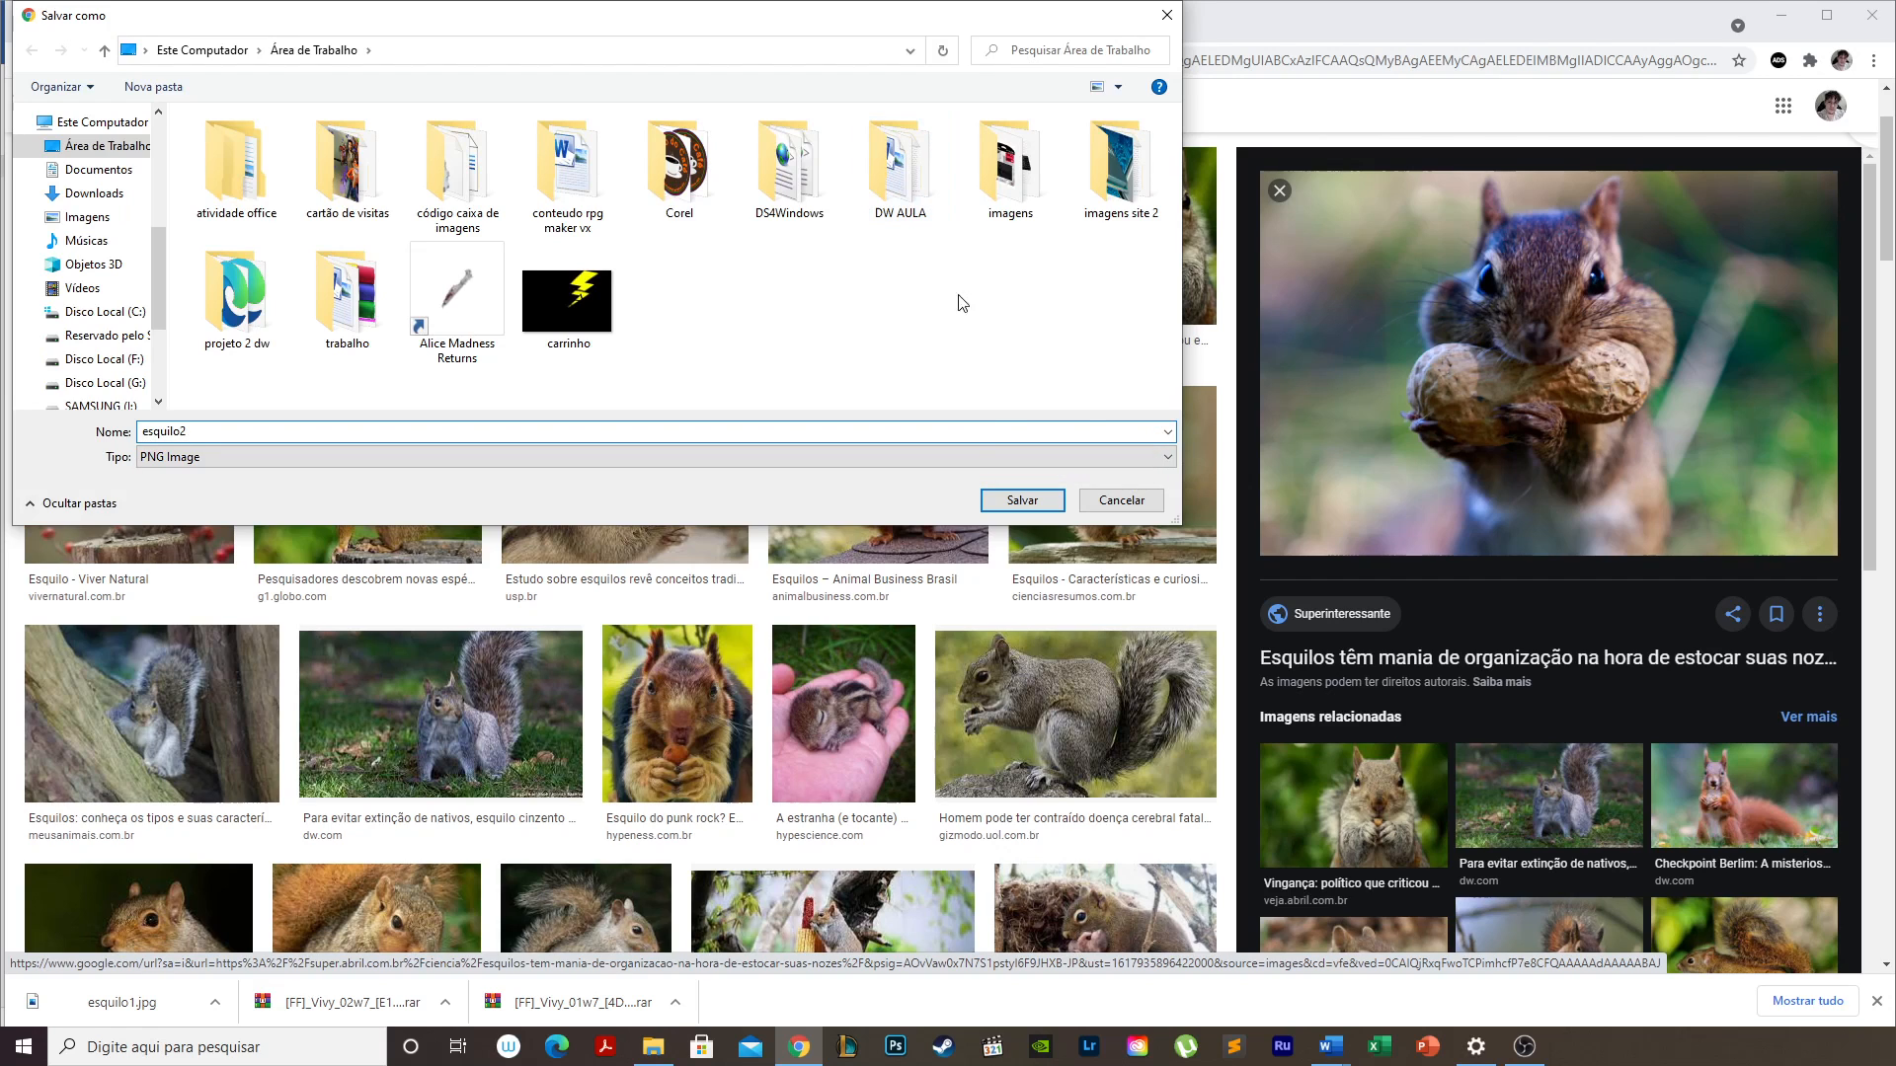
left_click(1049, 507)
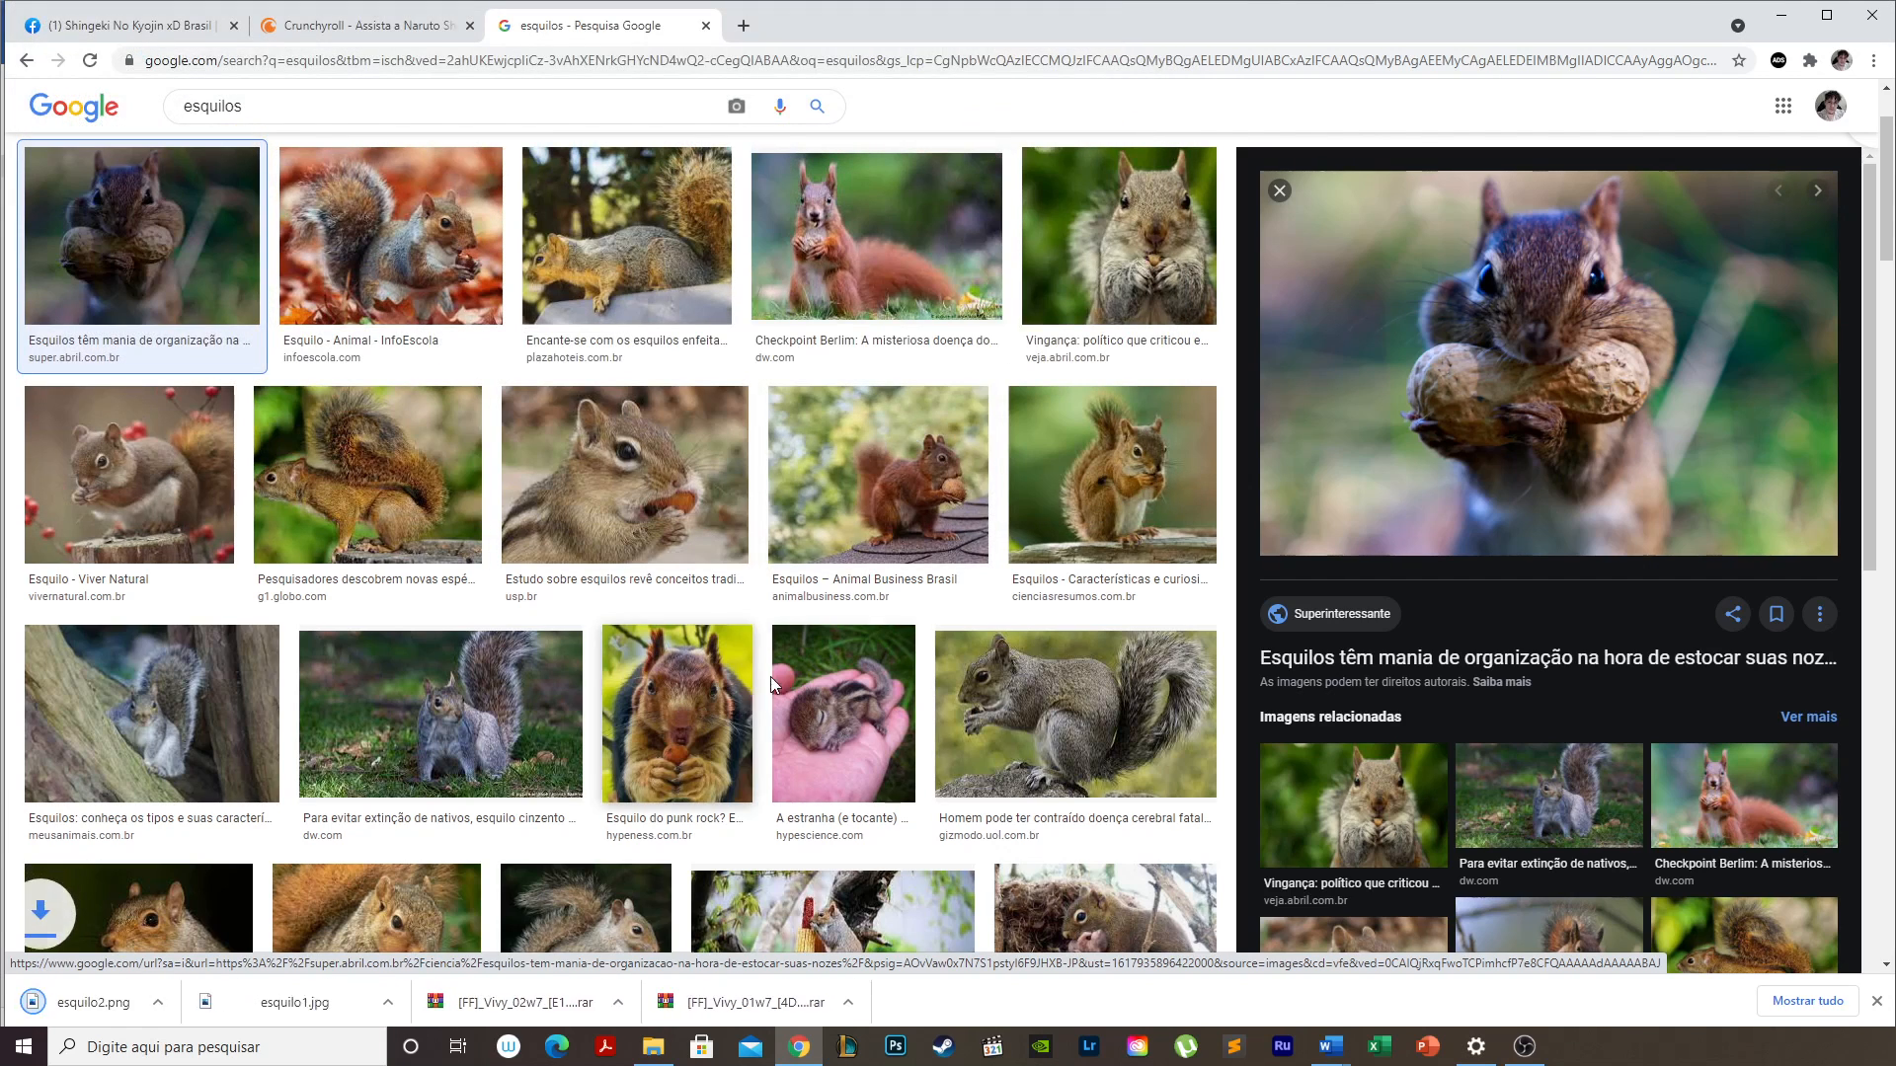
Switch back to Documento2 in Word and place the insertion point after the last sentence, "para outro lugar.".
mouse_move(1330, 1048)
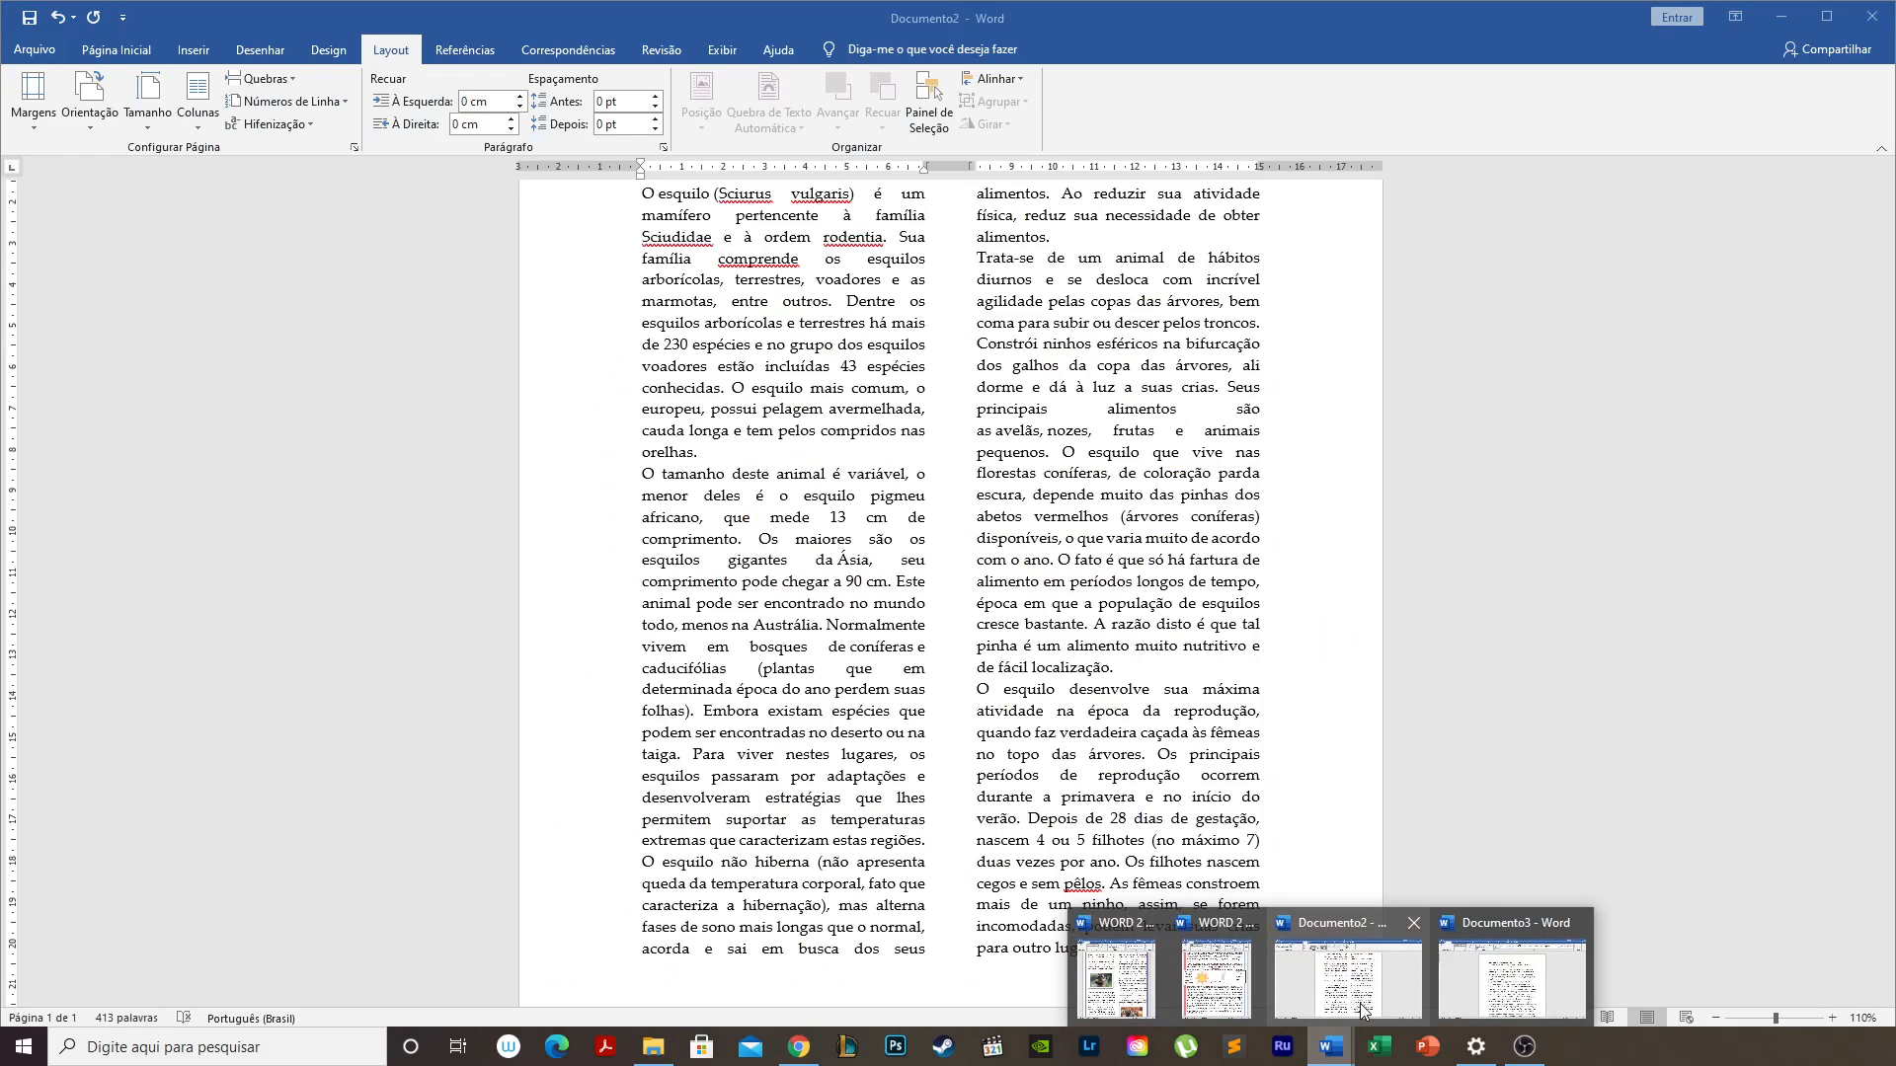
left_click(1360, 1009)
scroll(745, 435, "up", 3)
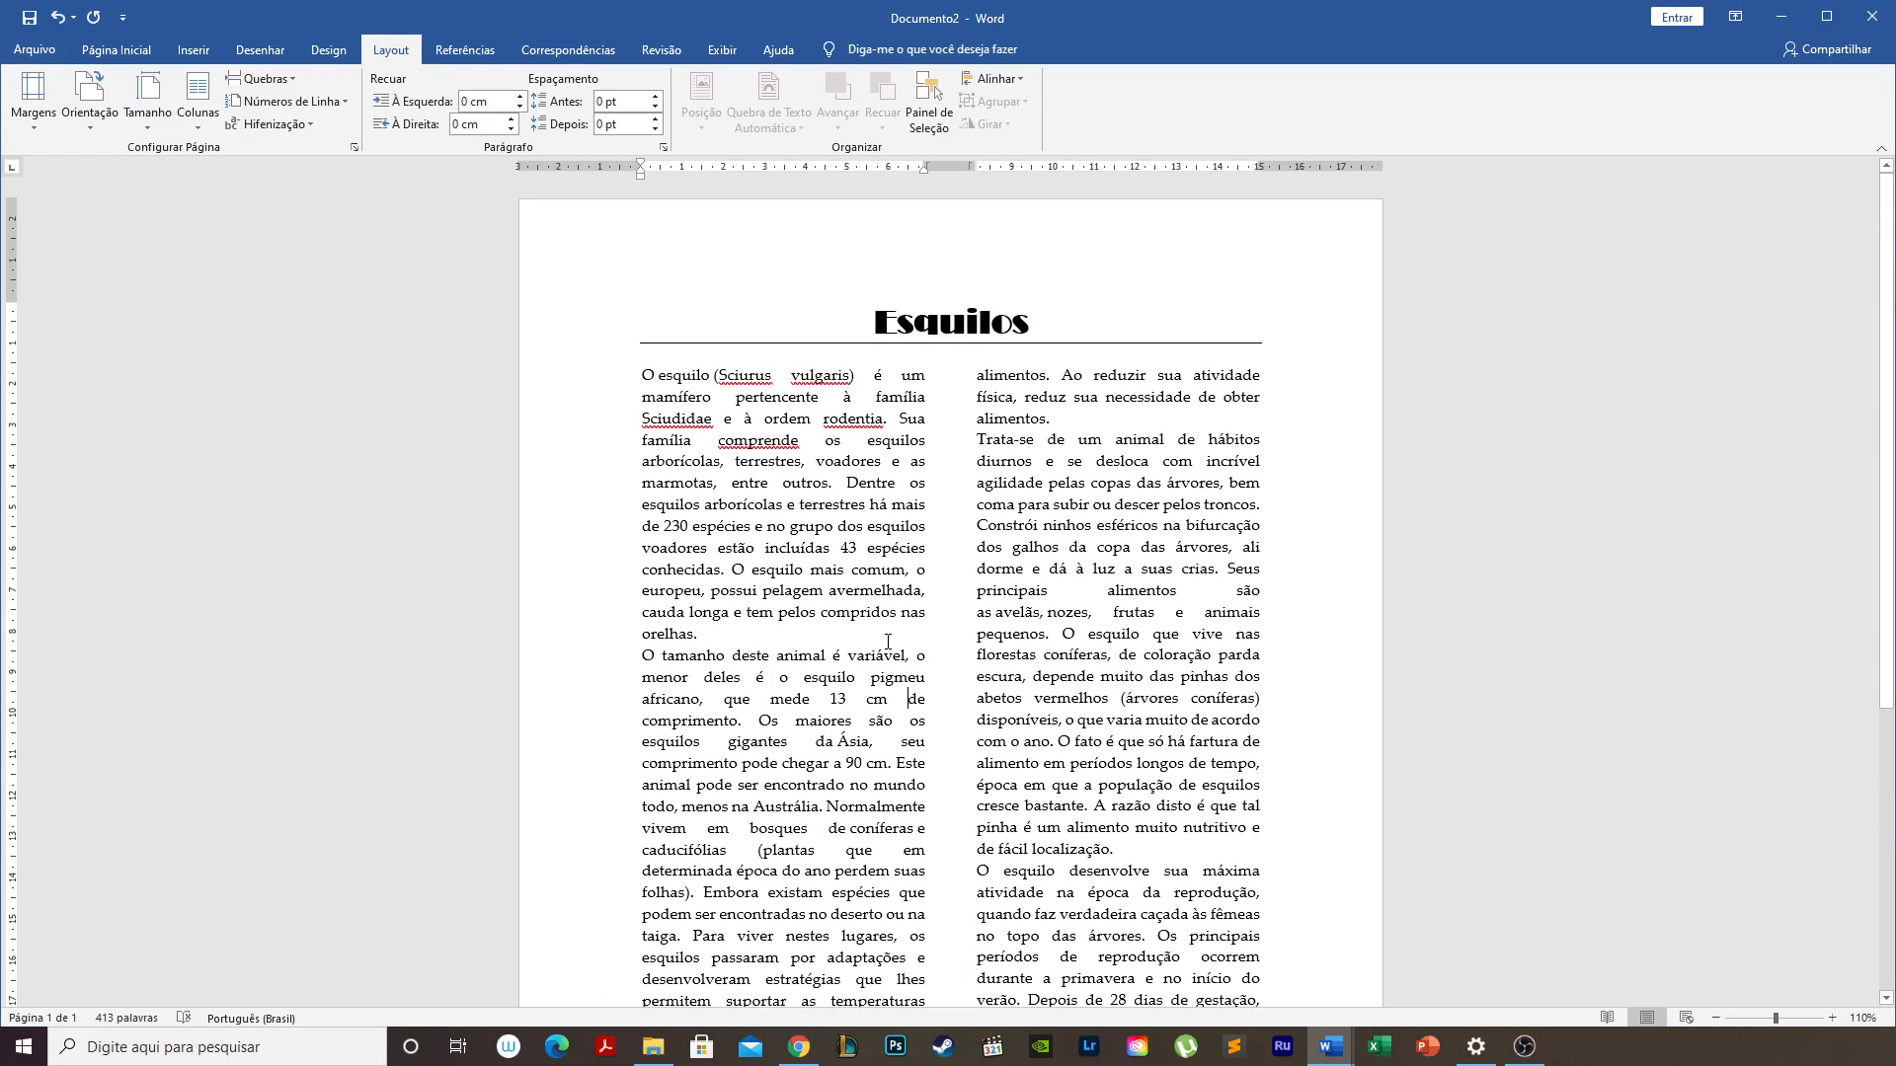
scroll(810, 715, "down", 5)
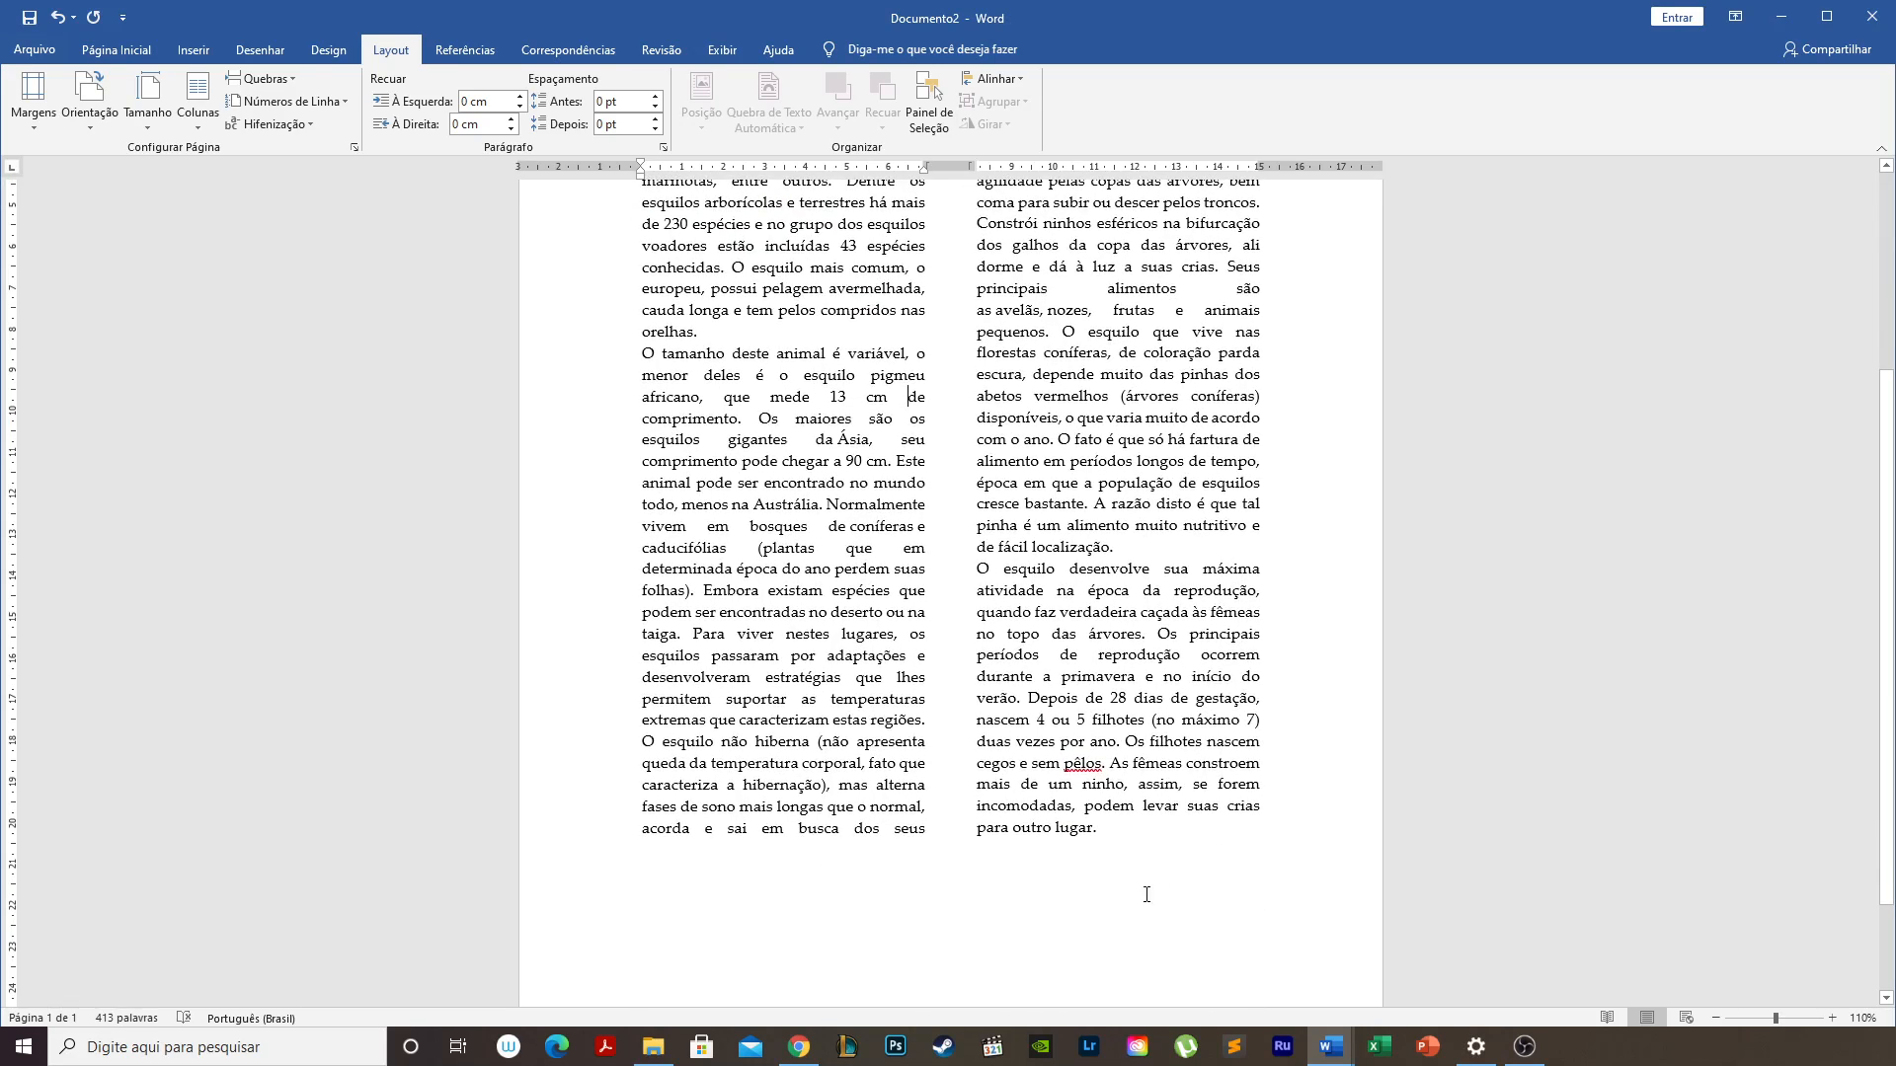
left_click(1108, 832)
scroll(1003, 856, "down", 2)
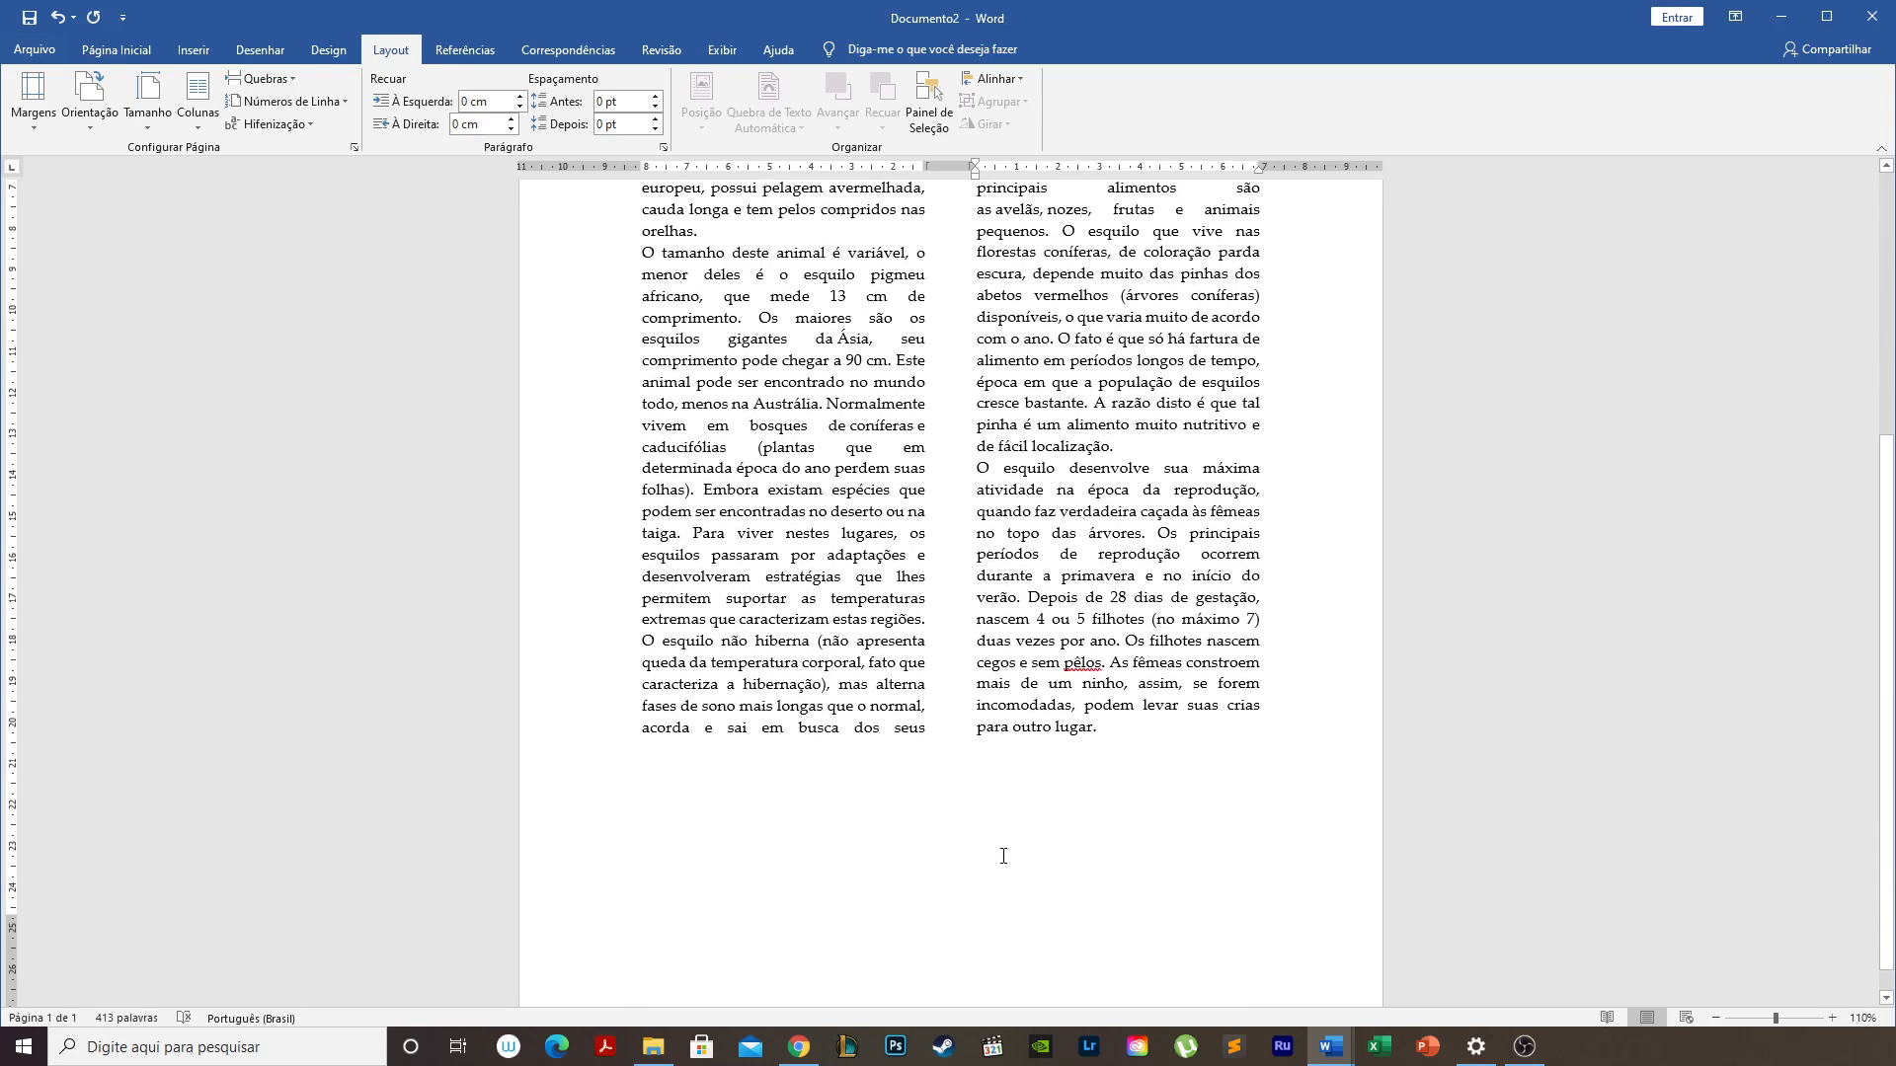
Insert the picture esquilo2 from the desktop after the last sentence and give it a white-framed picture style.
left_click(194, 50)
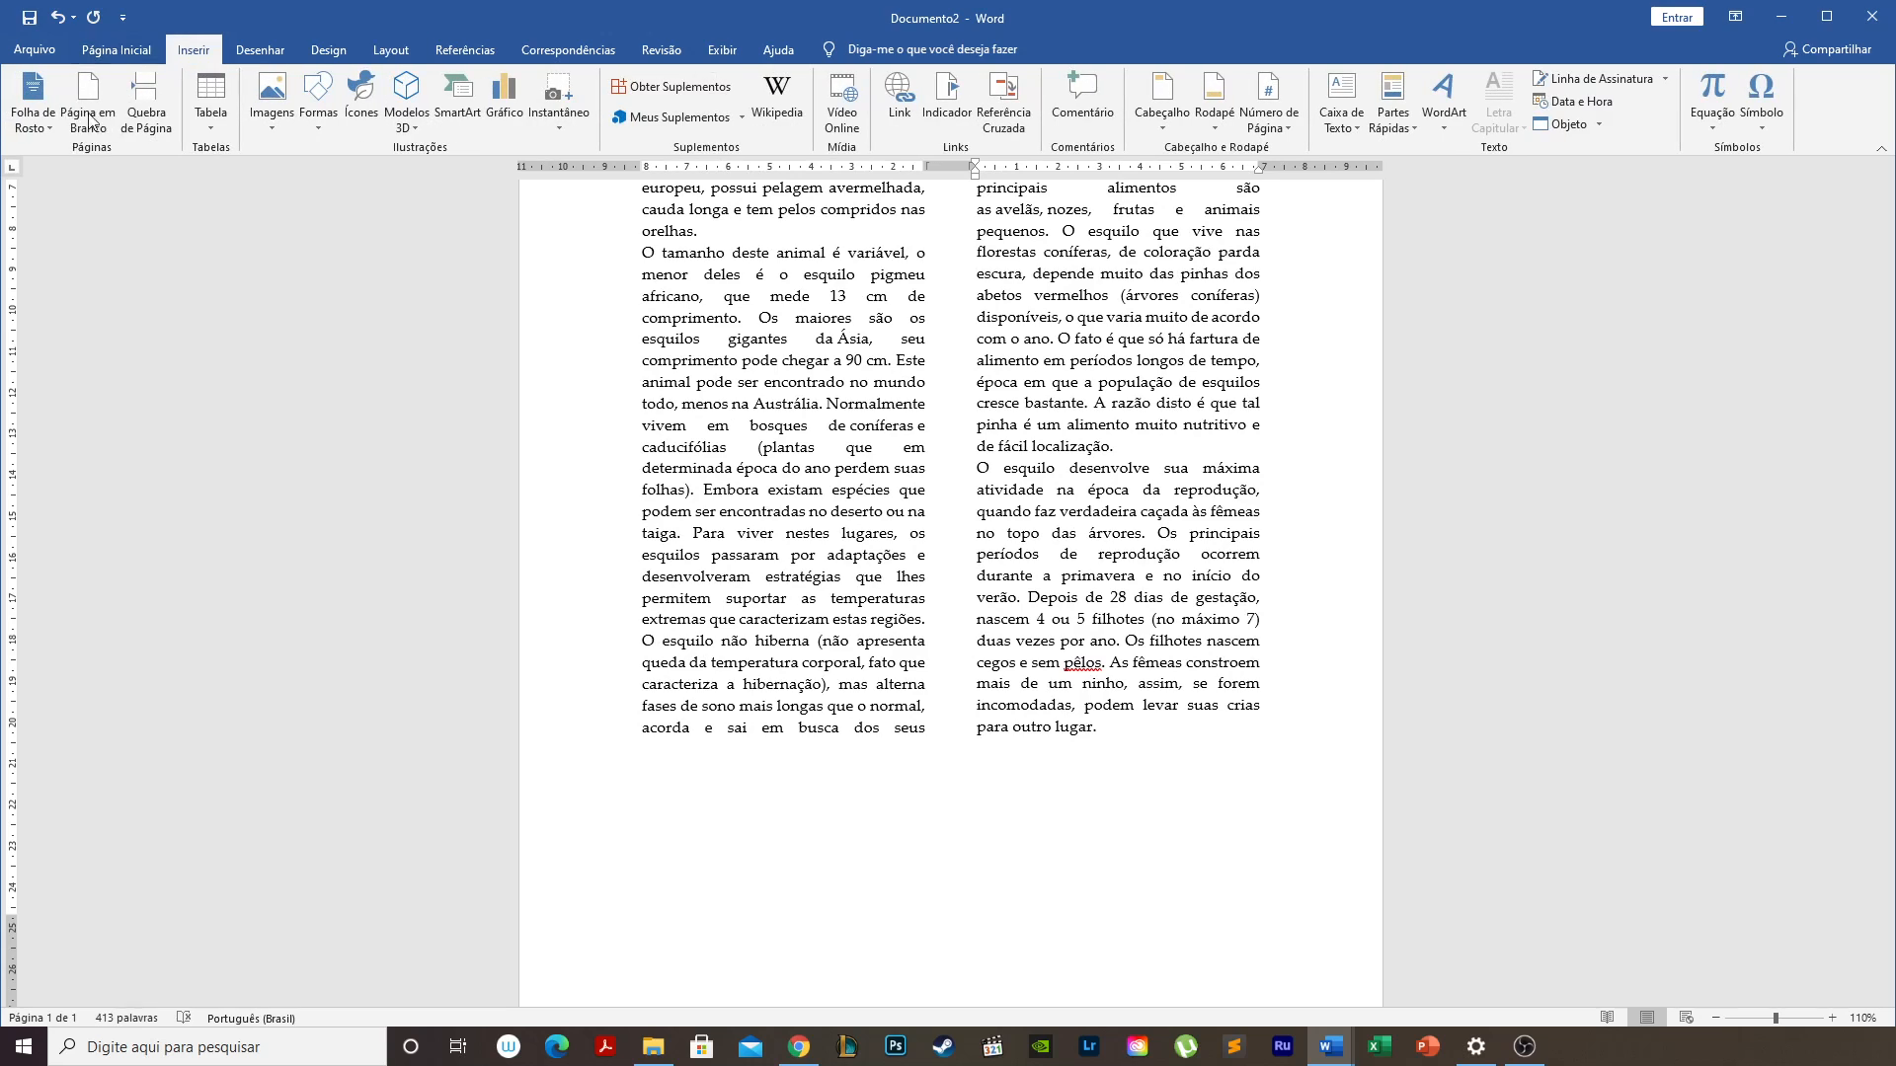
left_click(270, 106)
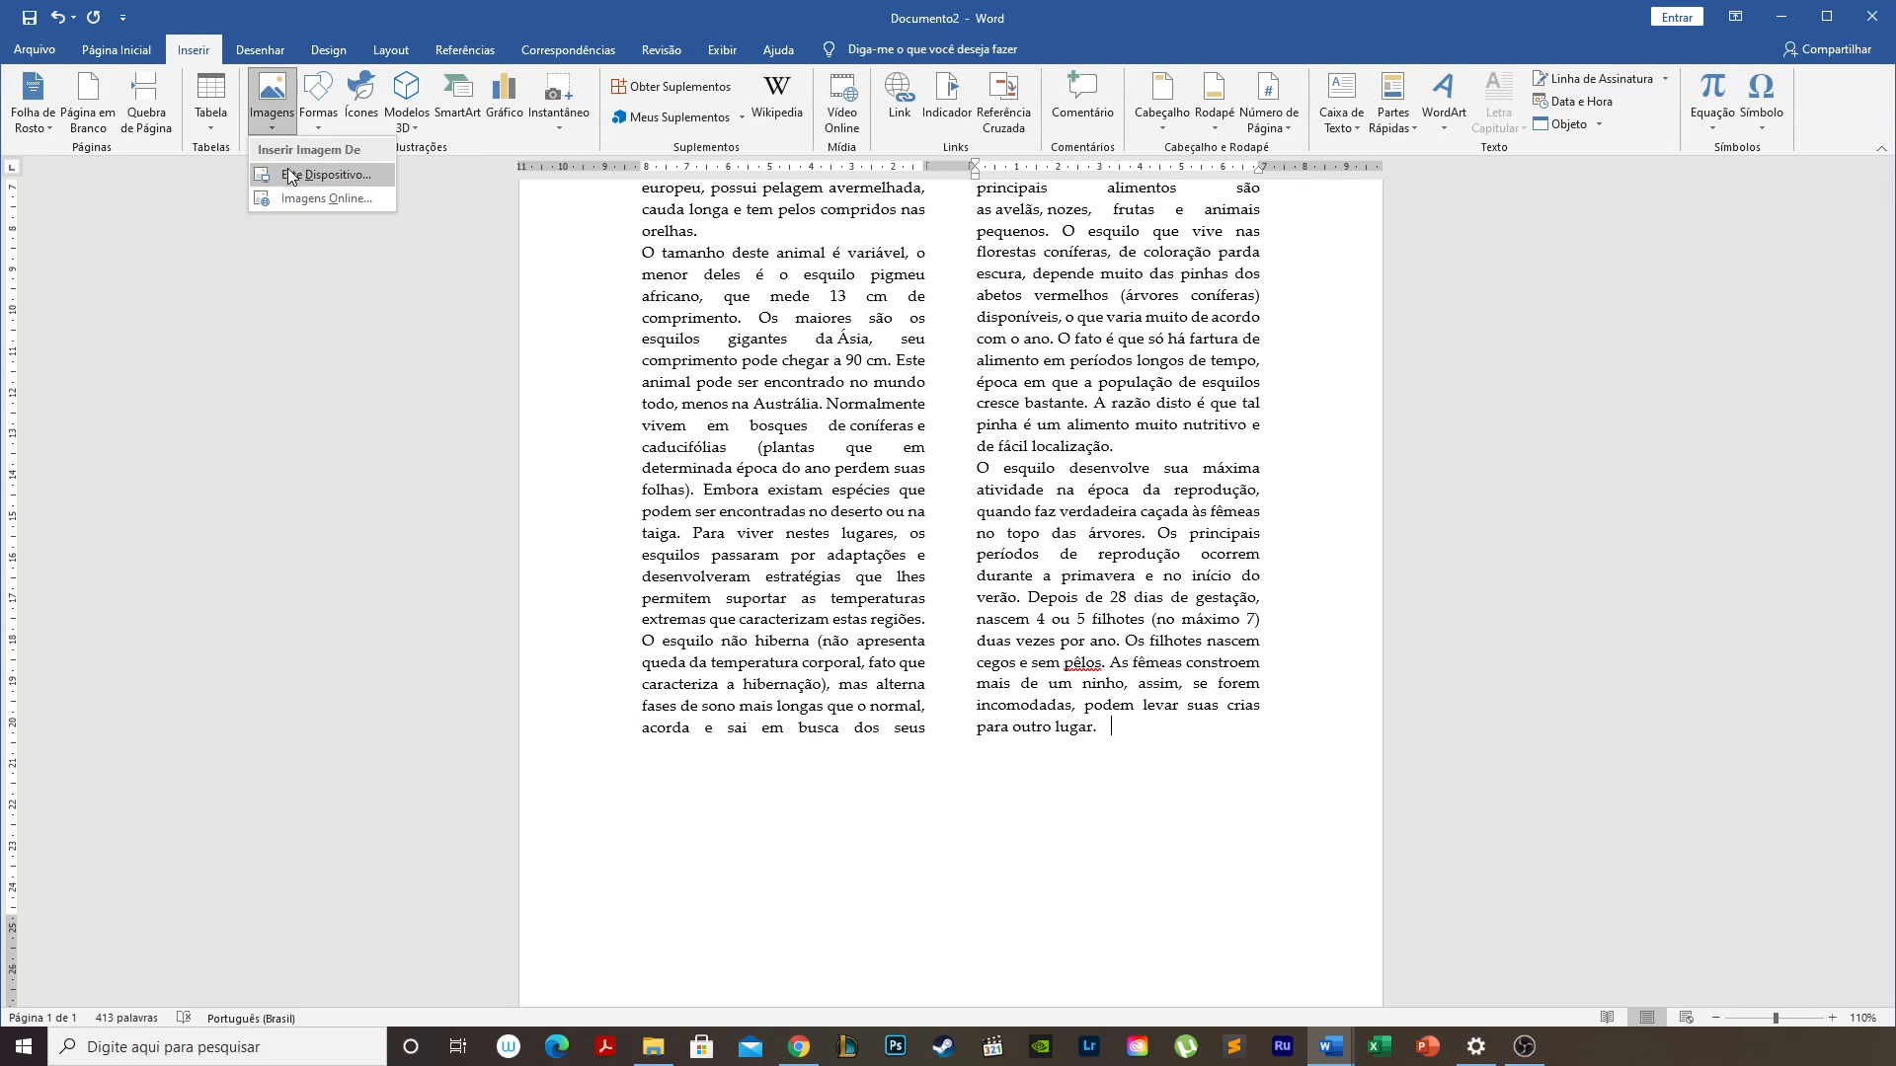
left_click(297, 199)
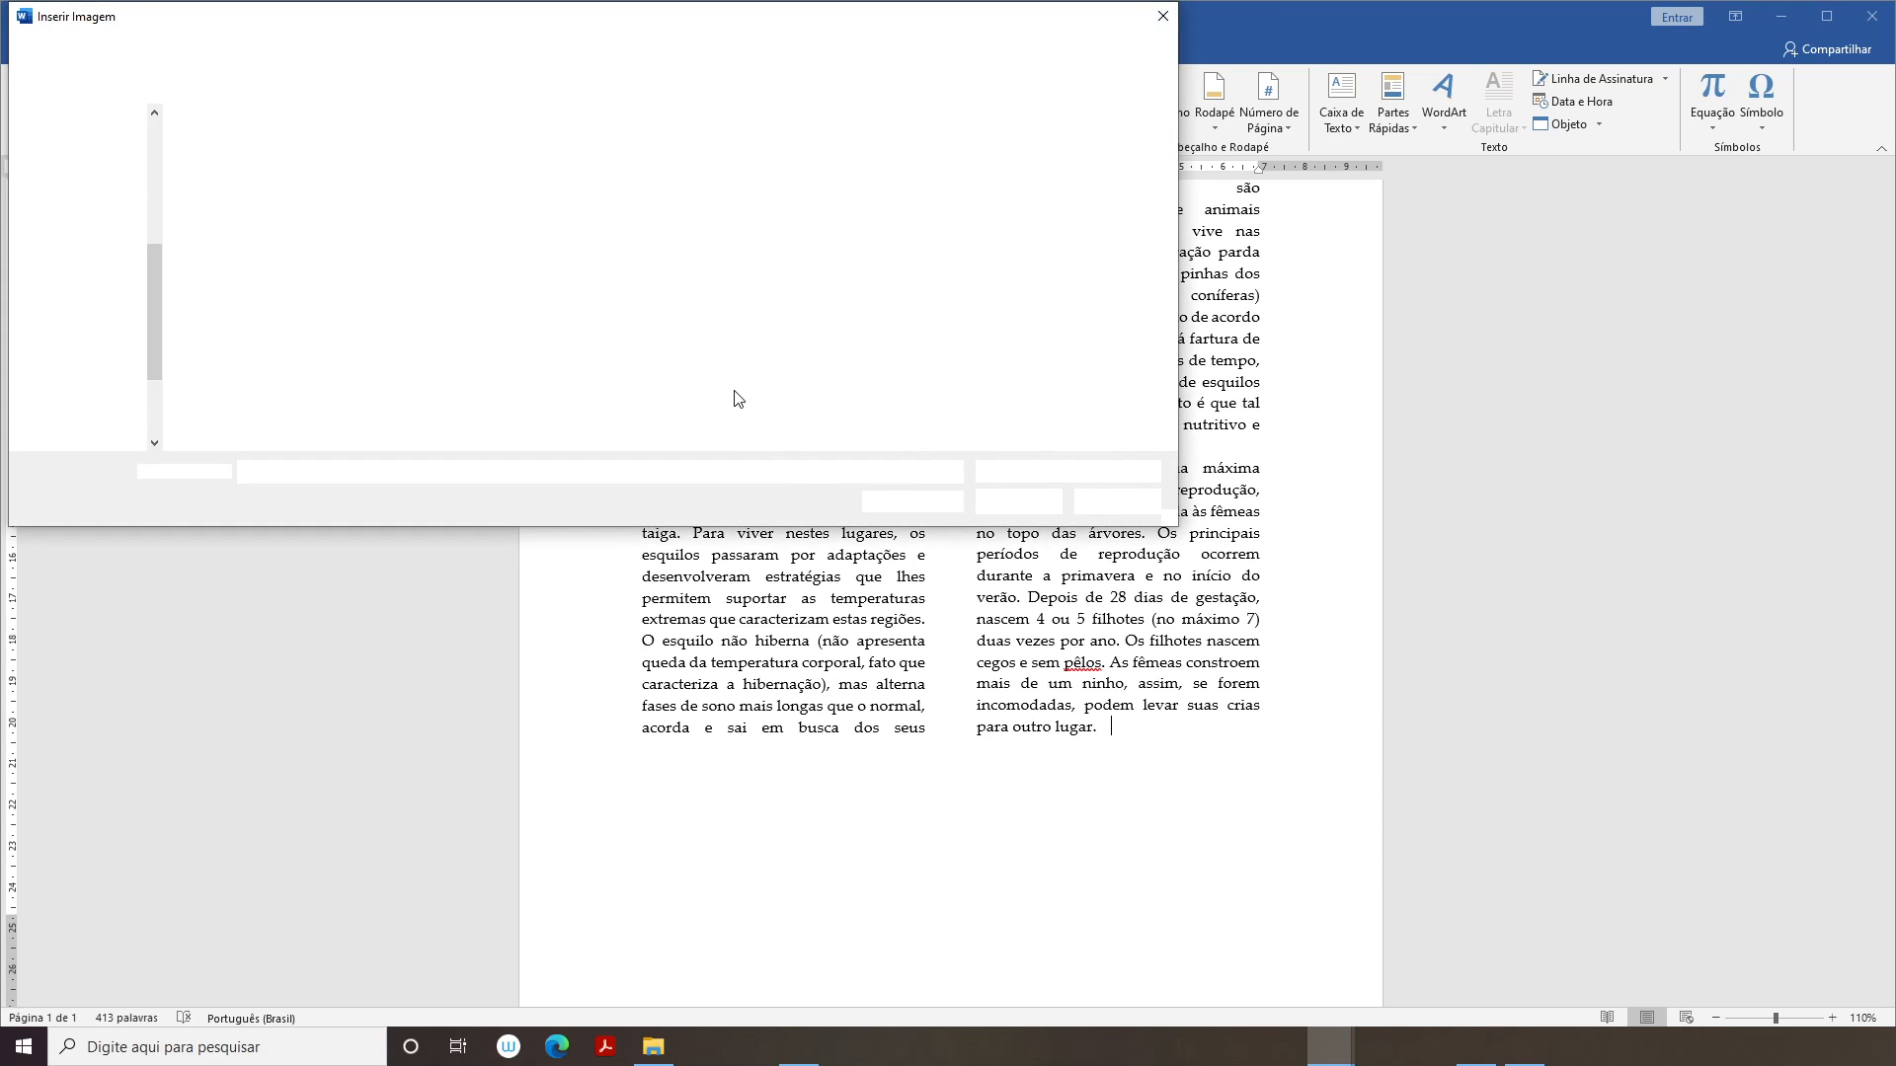
left_click(104, 148)
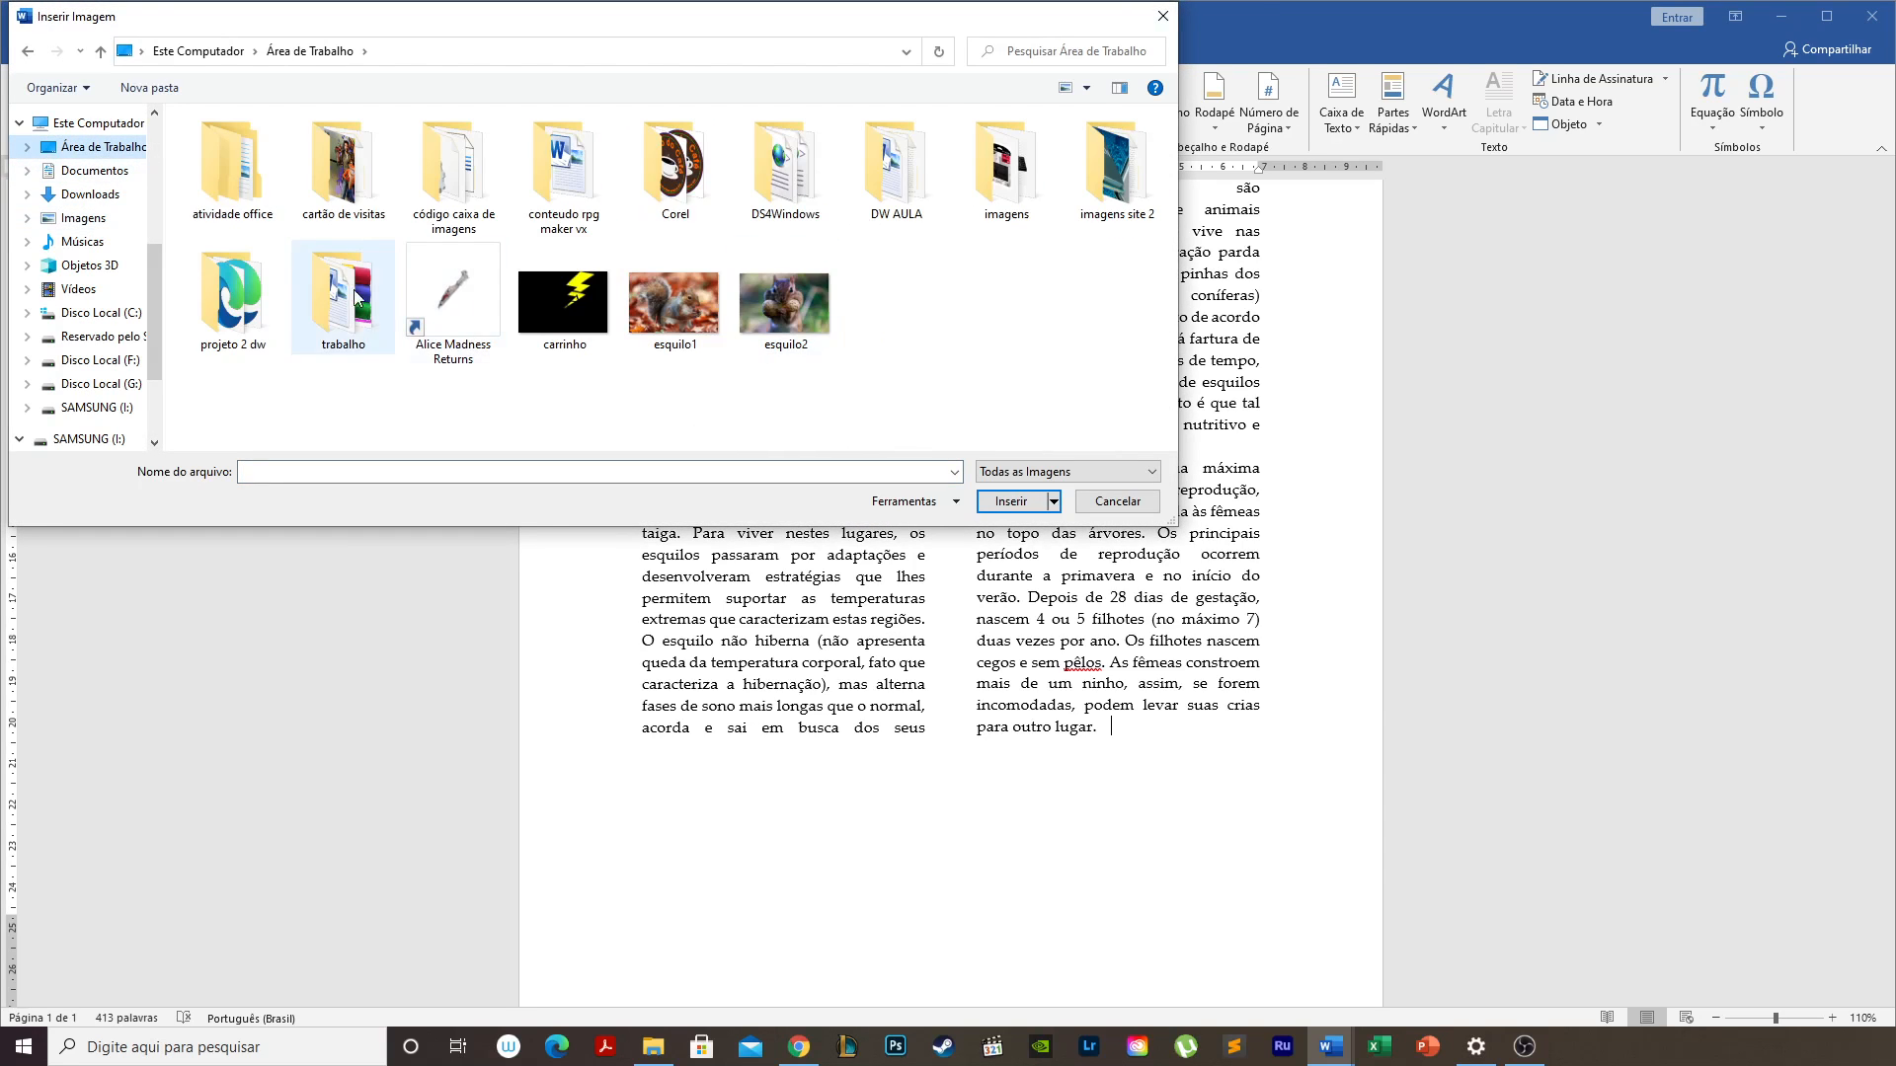
double_click(782, 338)
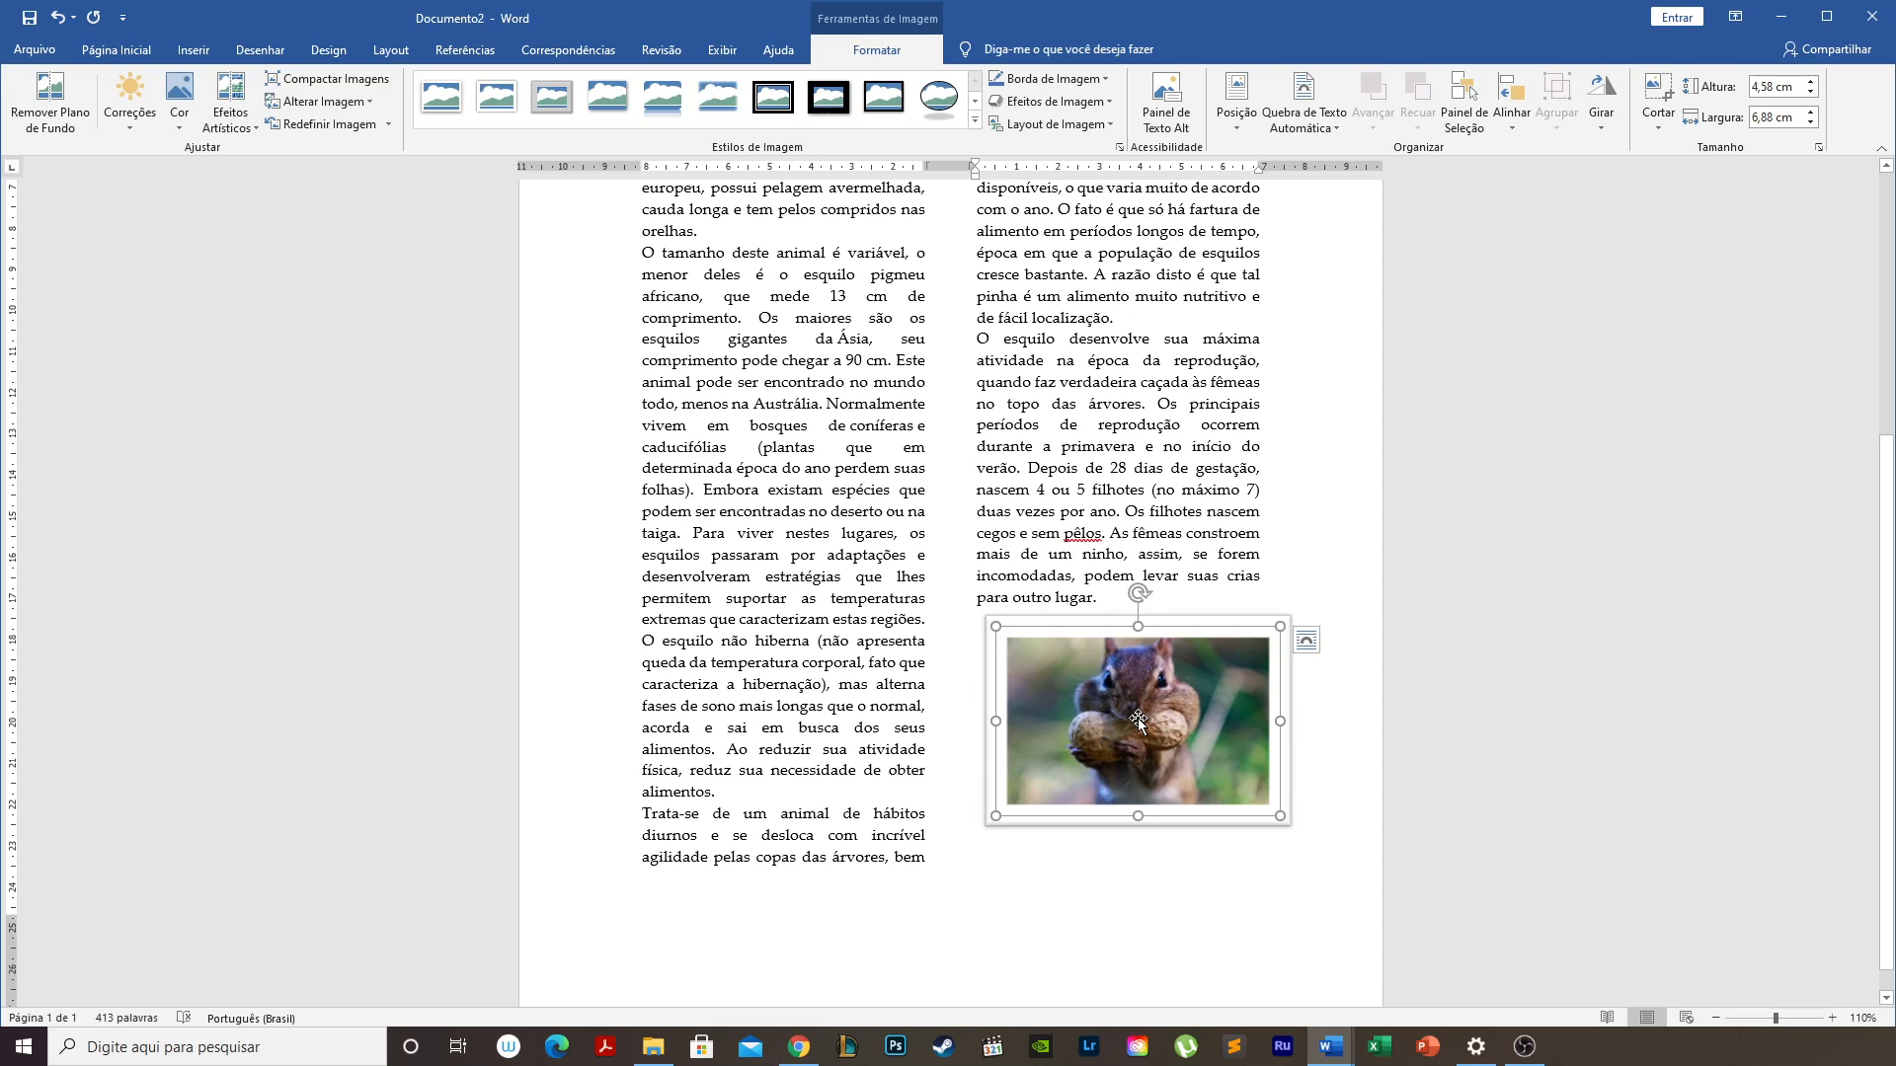
Move the peanut squirrel picture up into the first column, just after the words "O tamanho deste".
left_click_drag(1139, 719, 950, 514)
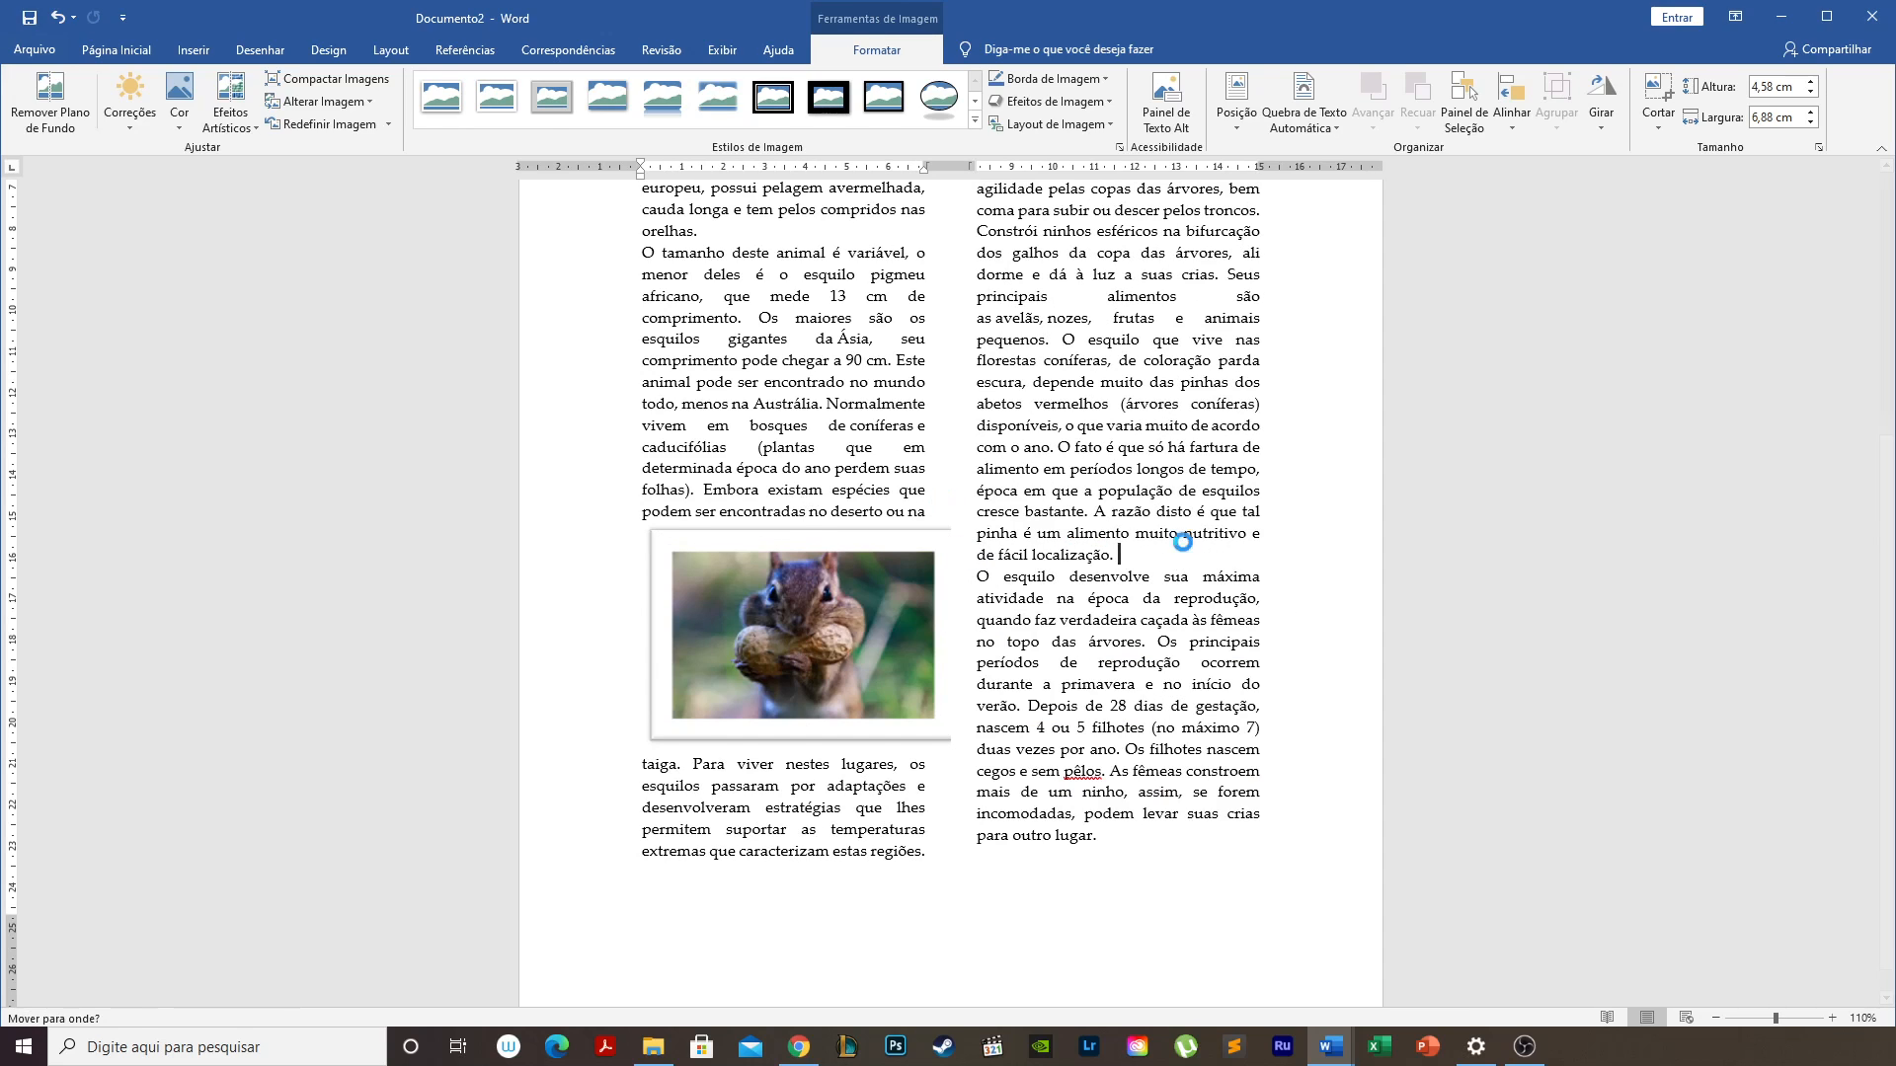
left_click_drag(853, 612, 828, 428)
scroll(793, 720, "up", 4)
left_click_drag(793, 721, 788, 512)
scroll(837, 624, "up", 1)
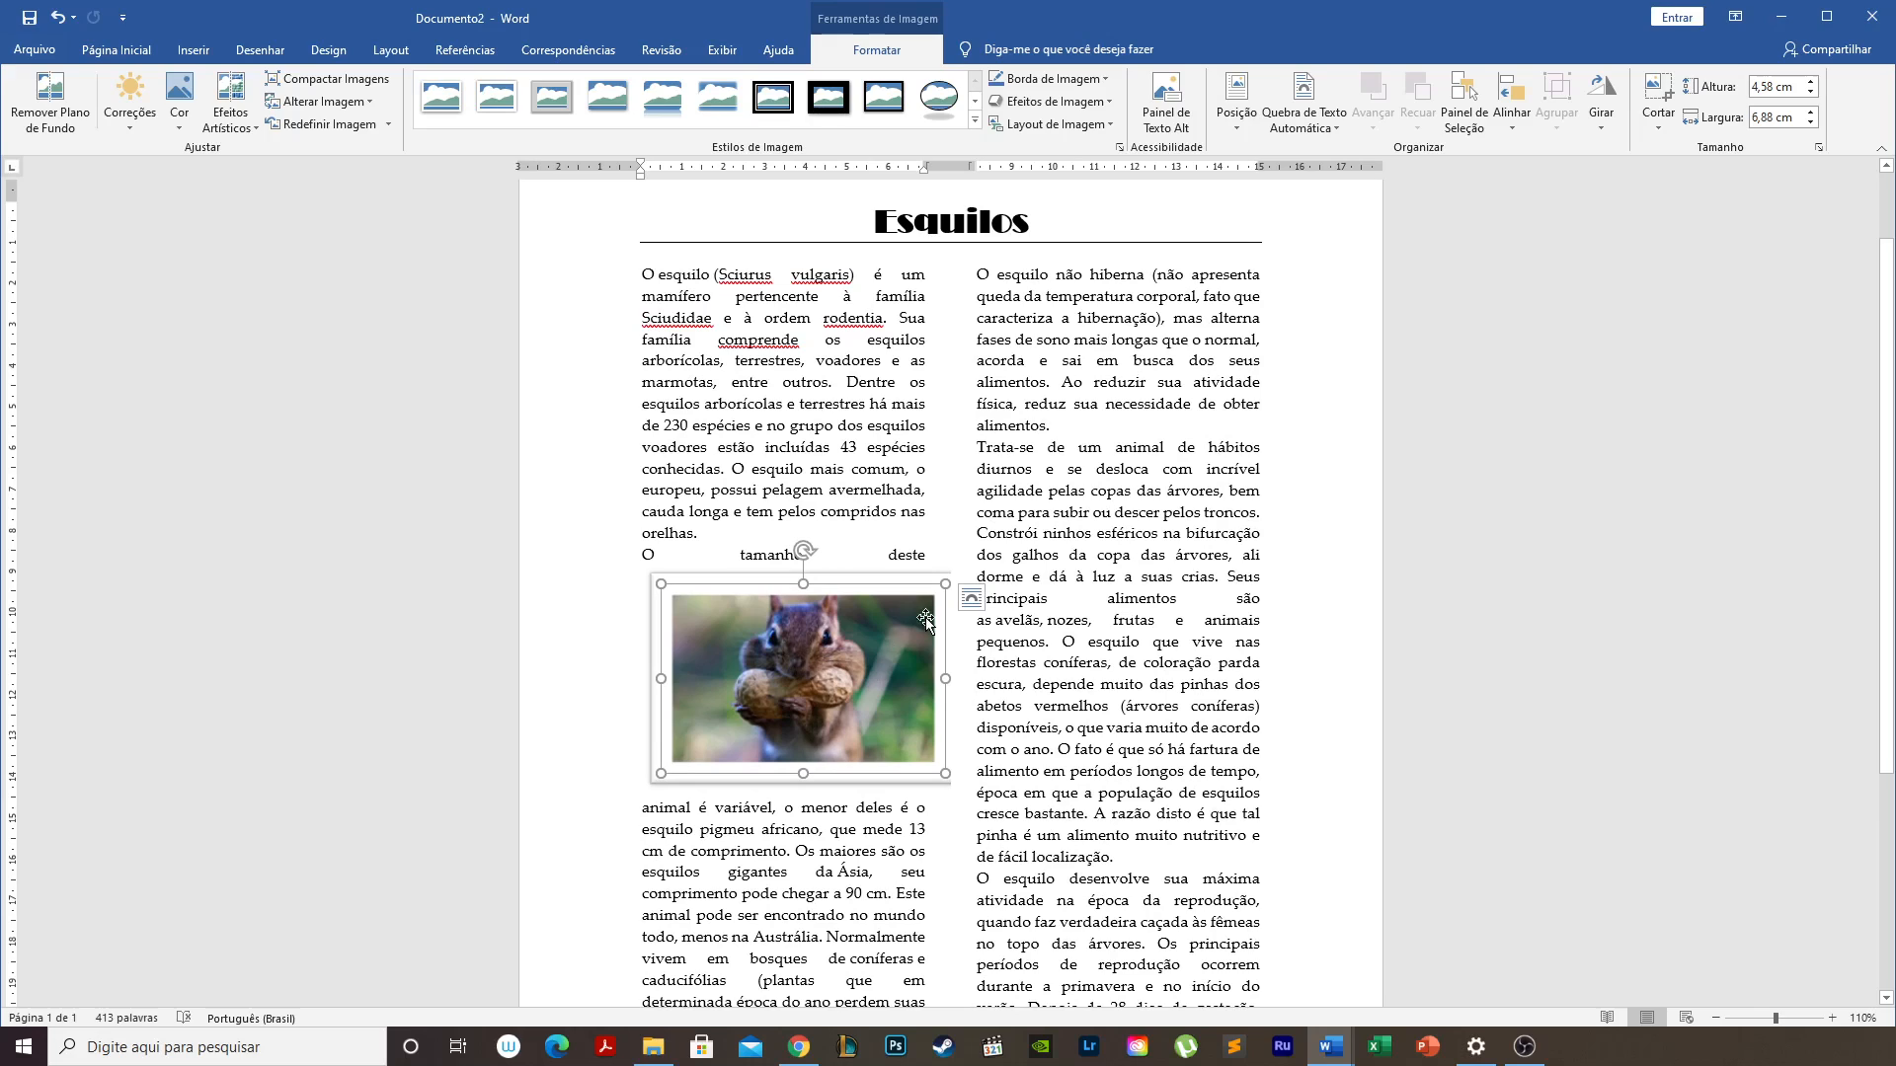
Set the peanut squirrel picture's text wrapping to Através and place it in the first column below "43 espécies".
right_click(831, 665)
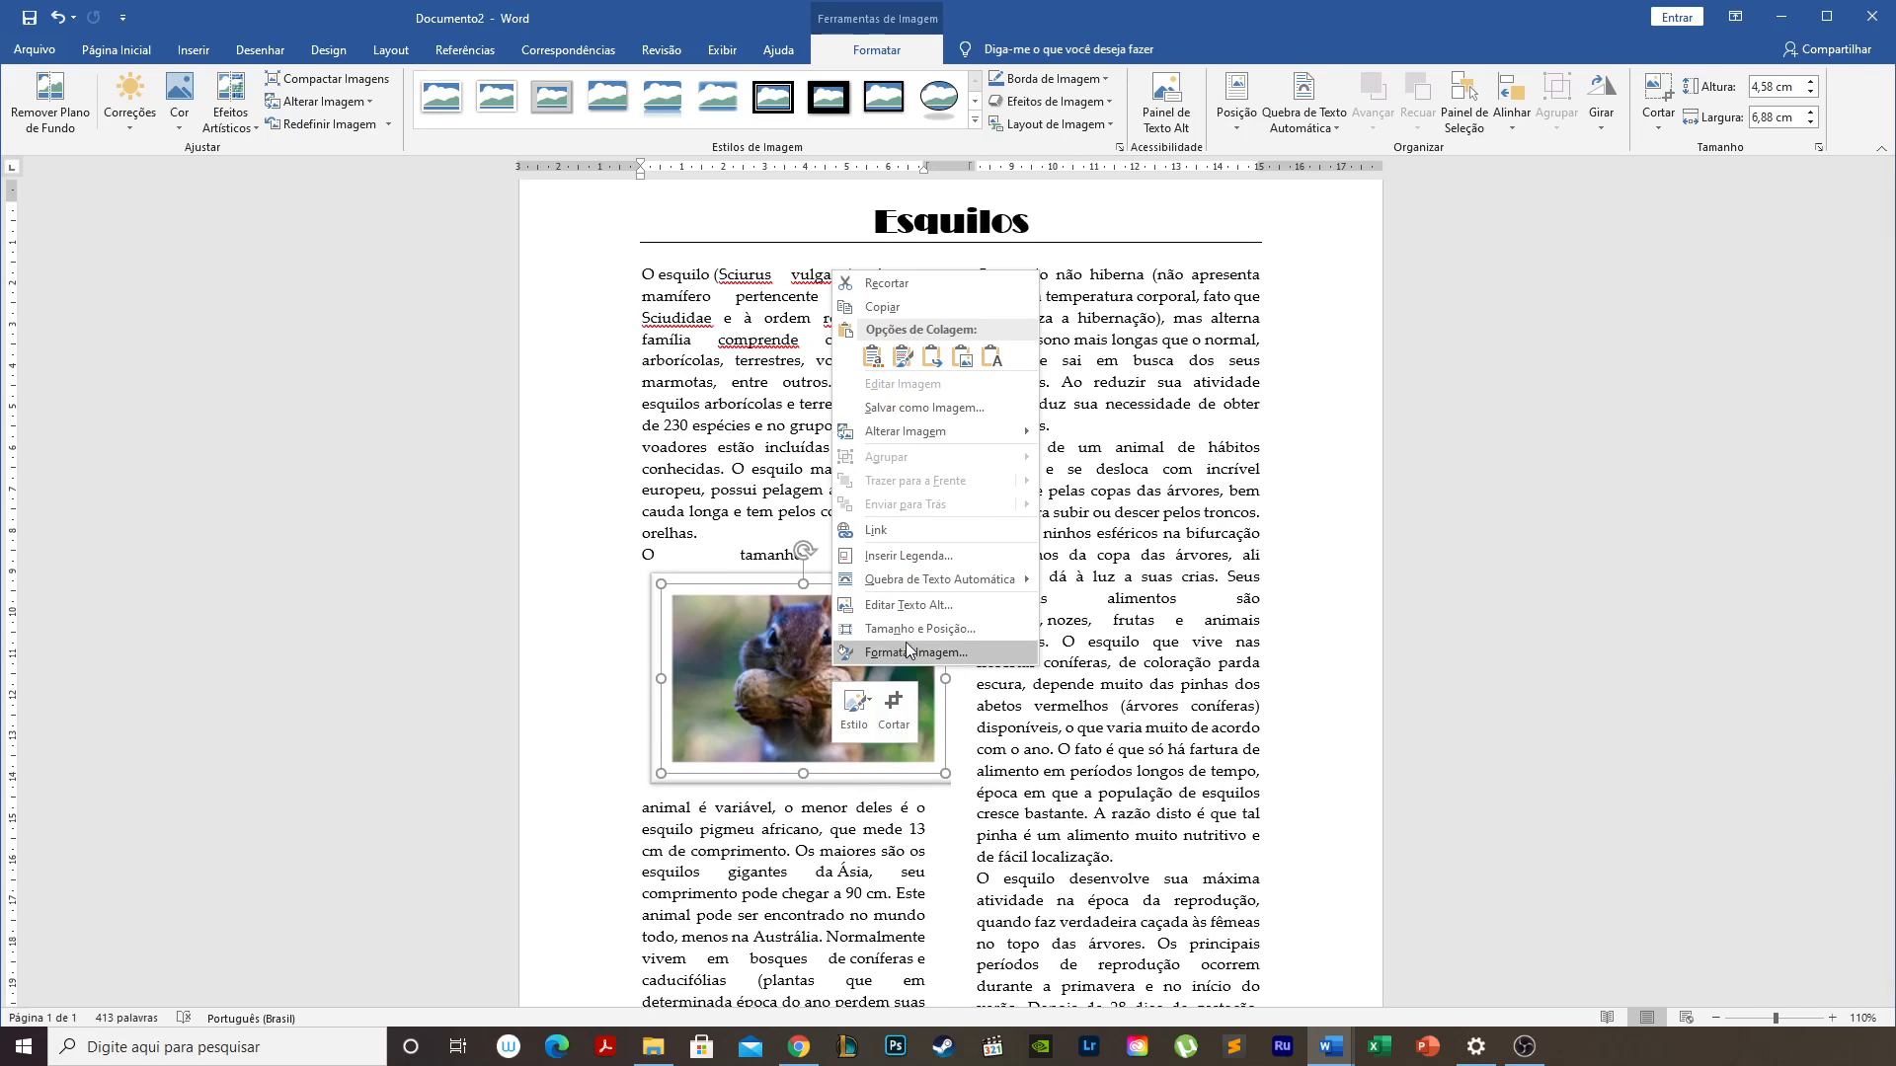
mouse_move(946, 580)
left_click(1131, 590)
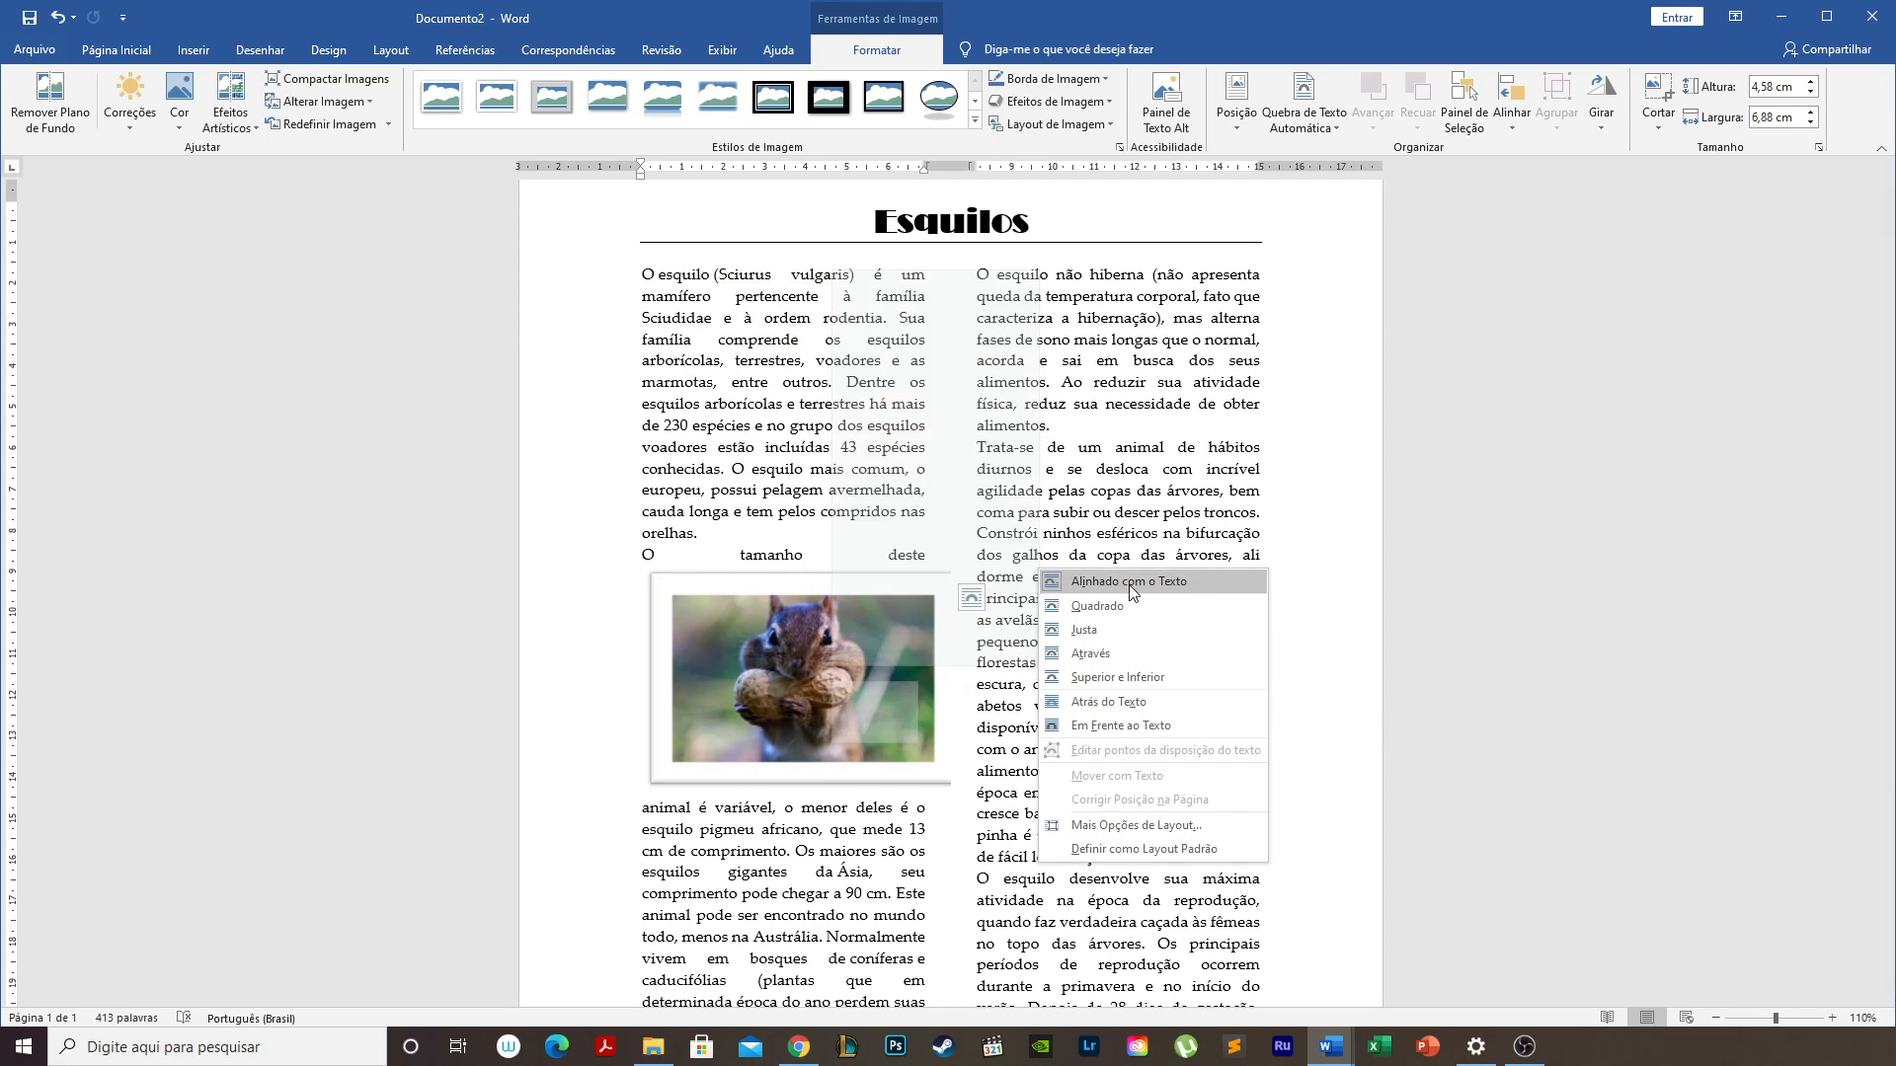
left_click(1129, 651)
left_click_drag(763, 602, 805, 619)
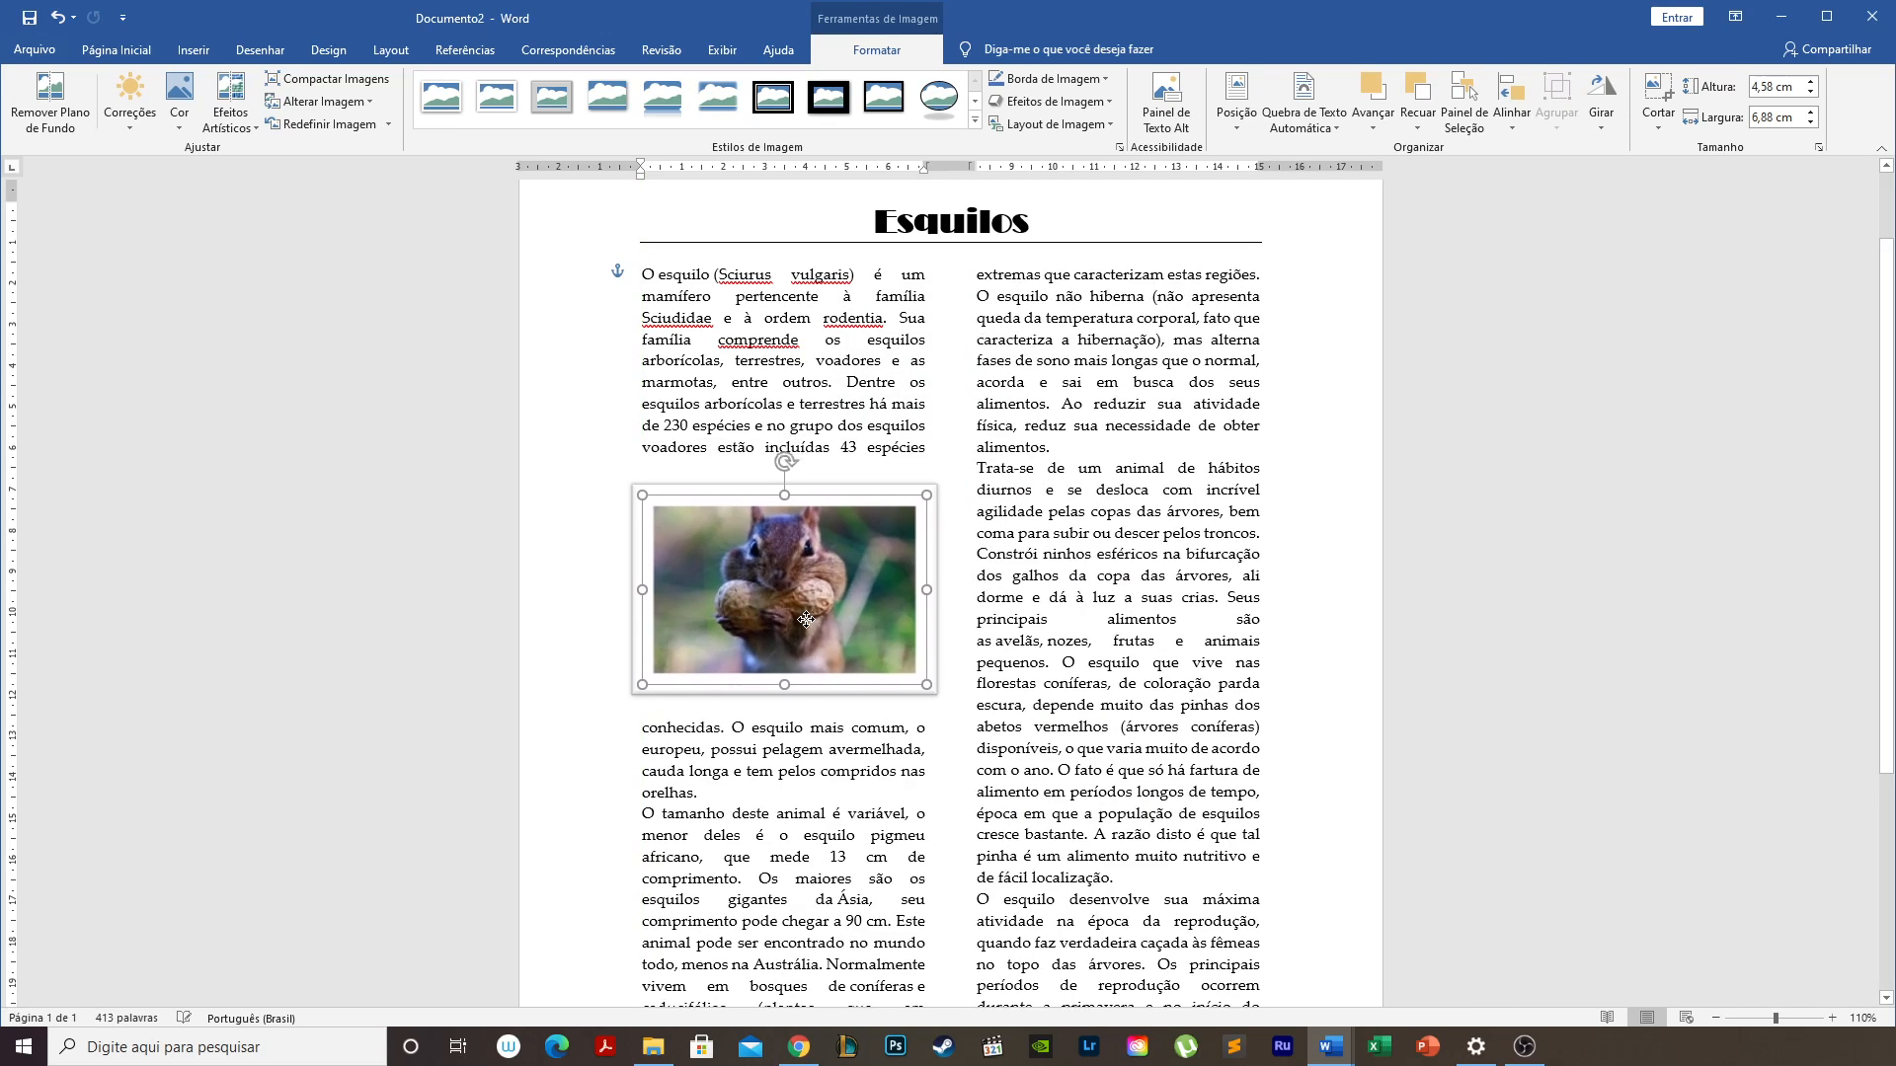
Shrink the peanut squirrel picture to about 4,13 x 6,21 cm and place it below the paragraph ending in "orelhas.".
left_click_drag(926, 686, 918, 674)
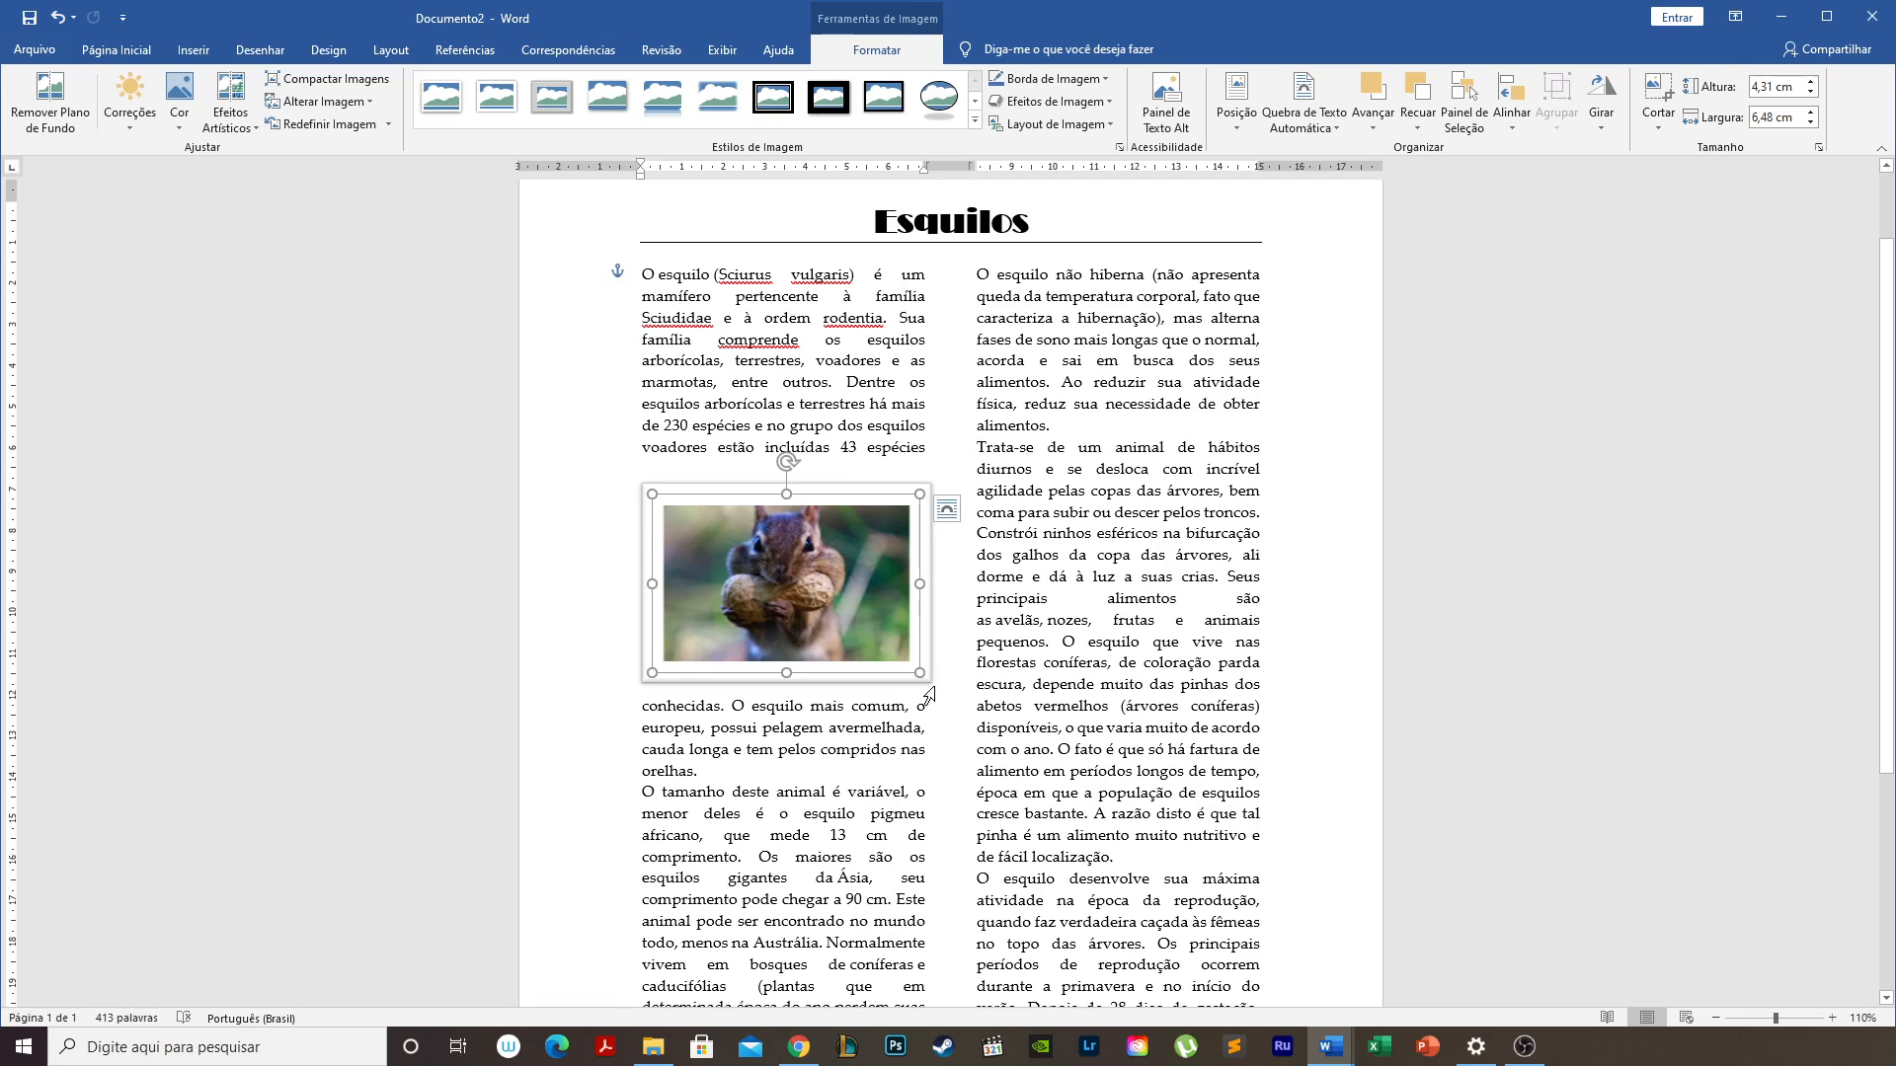
left_click_drag(908, 662, 907, 661)
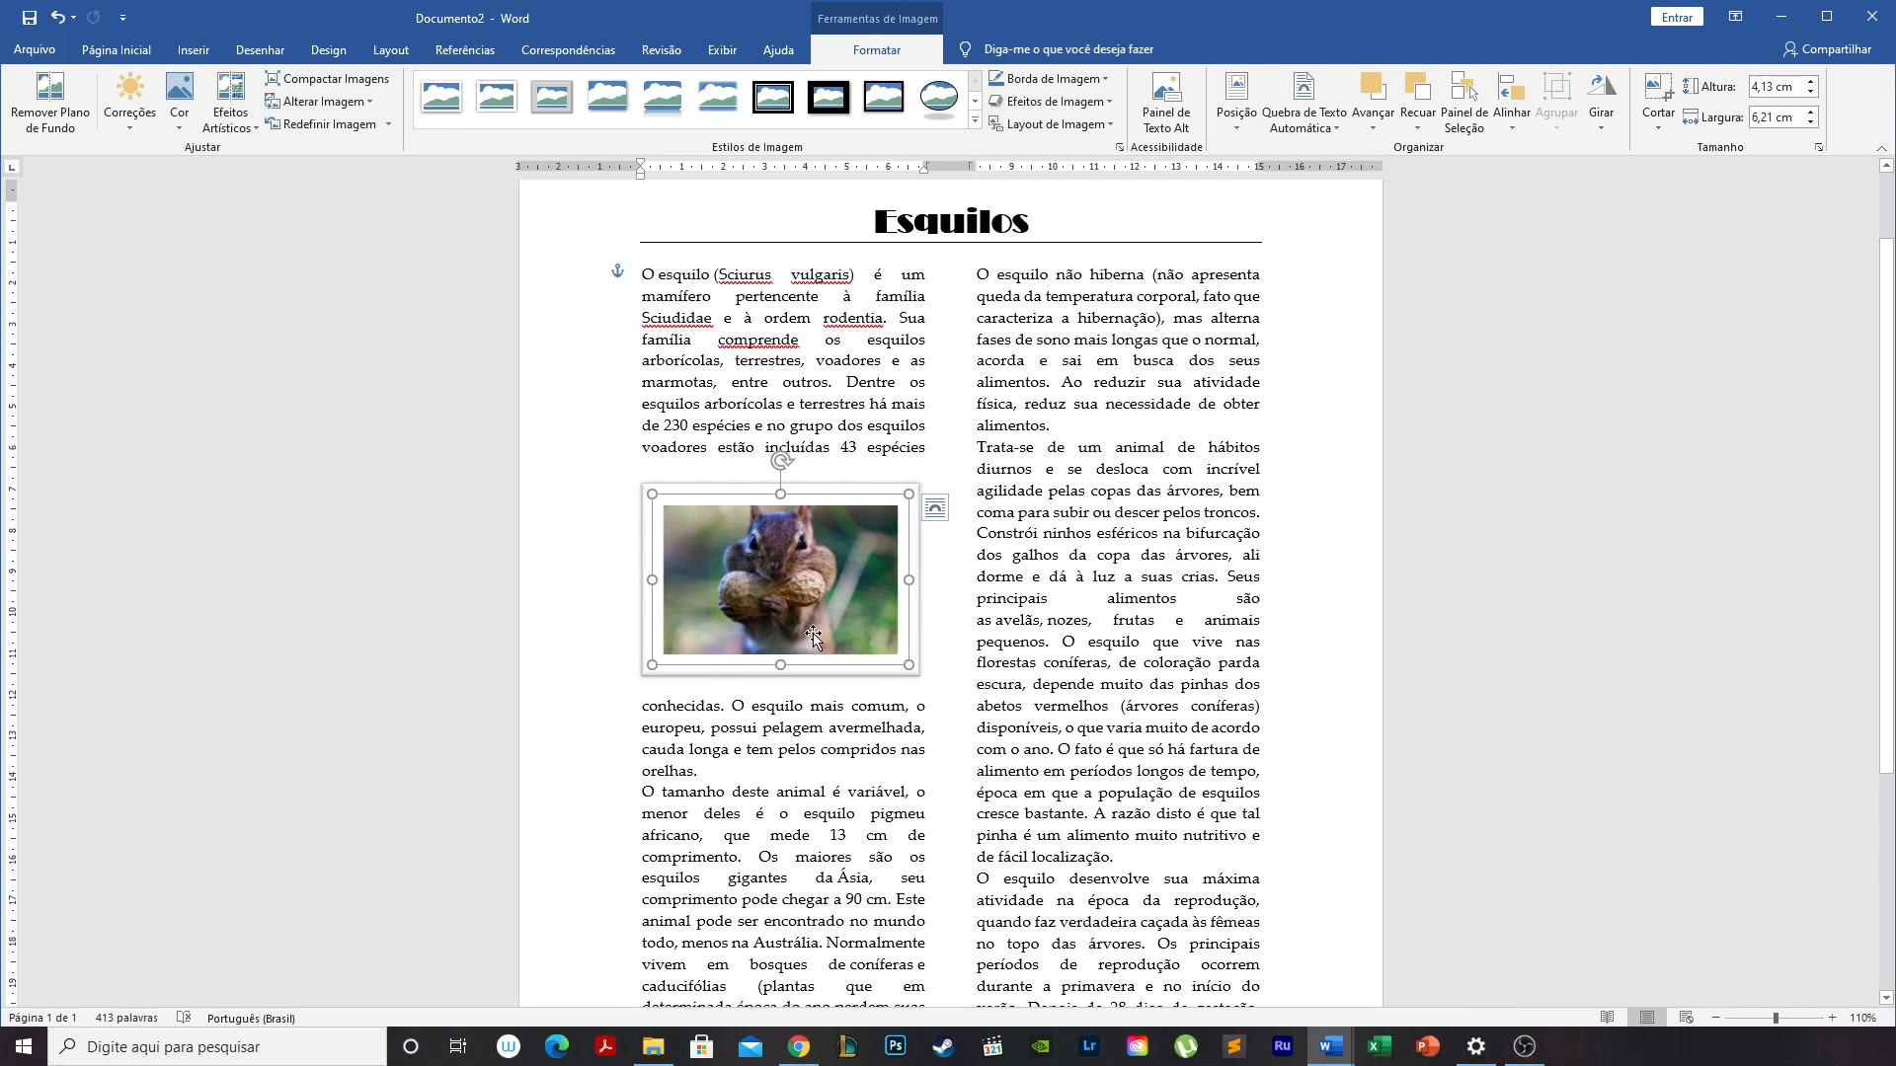
left_click_drag(770, 593, 766, 657)
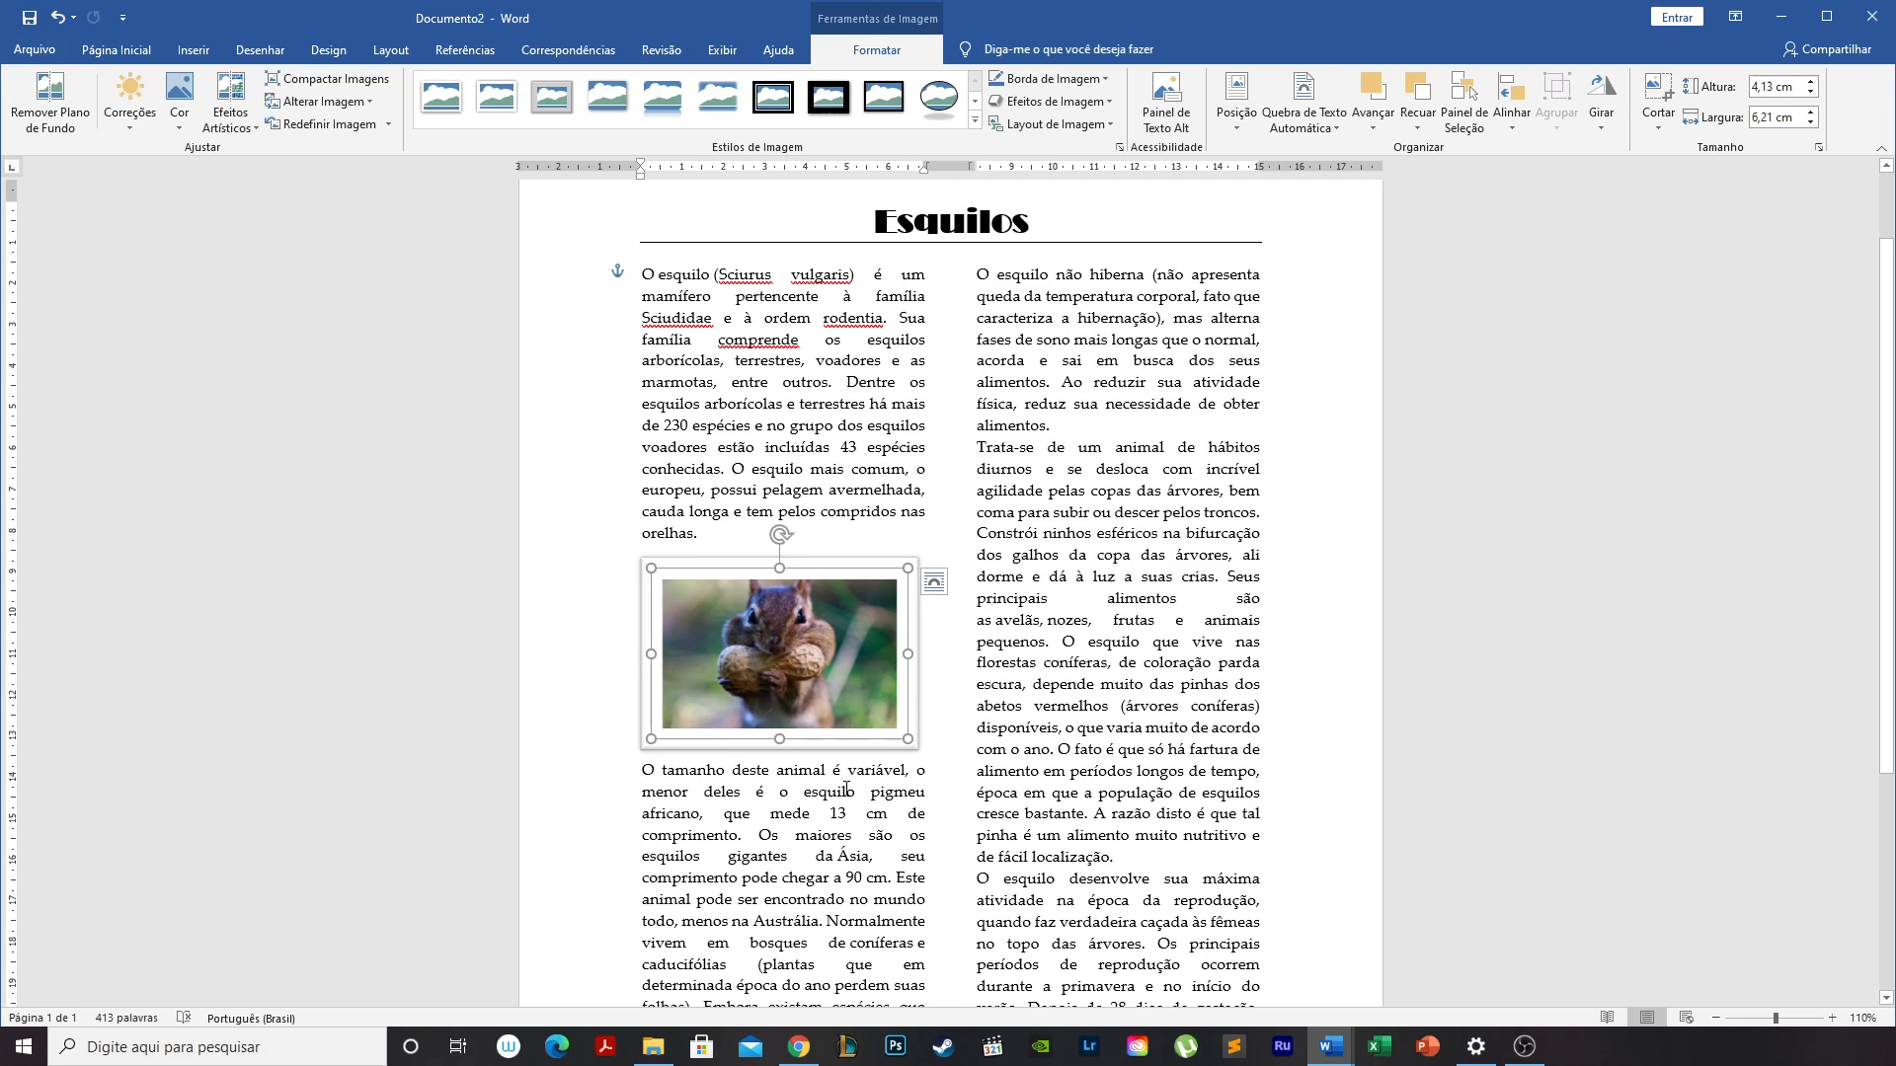
Insert the picture esquilo1 from the desktop after the last sentence, "para outro lugar.".
scroll(846, 789, "down", 5)
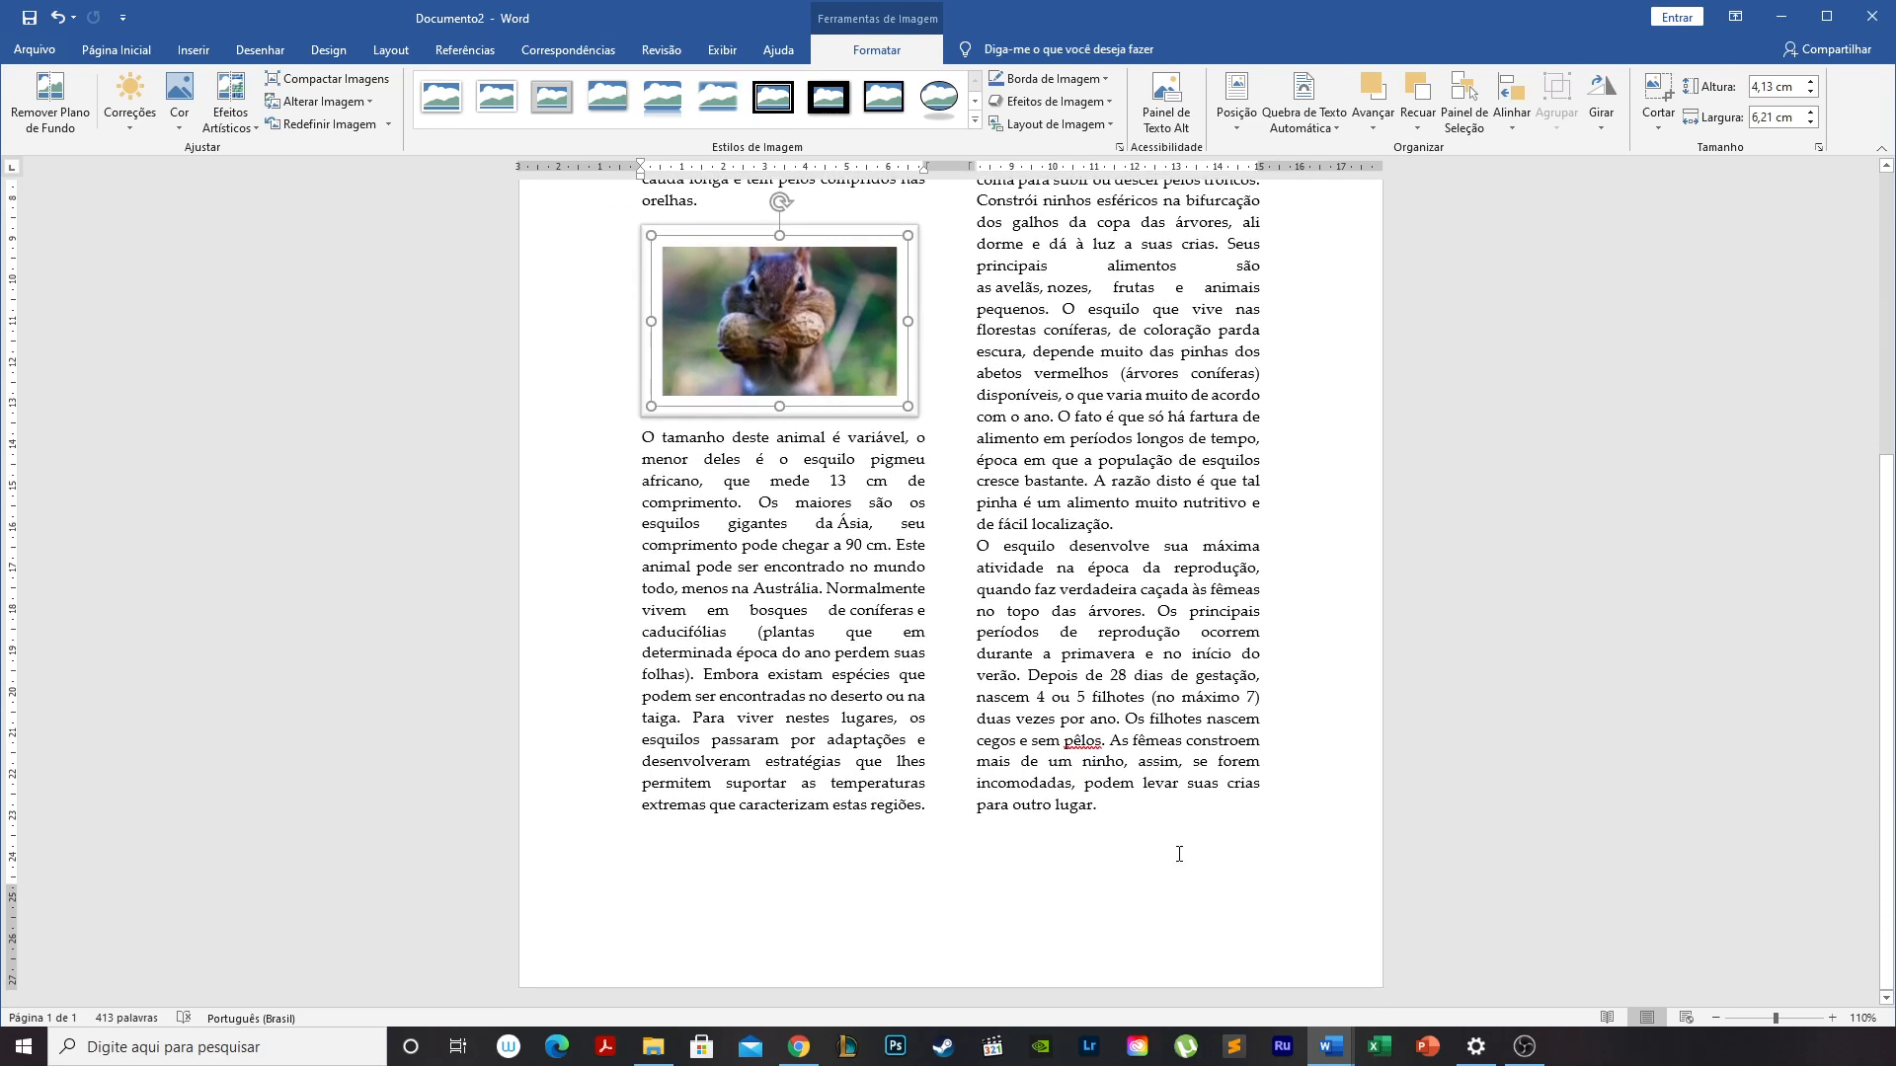
left_click(1169, 829)
left_click(1120, 797)
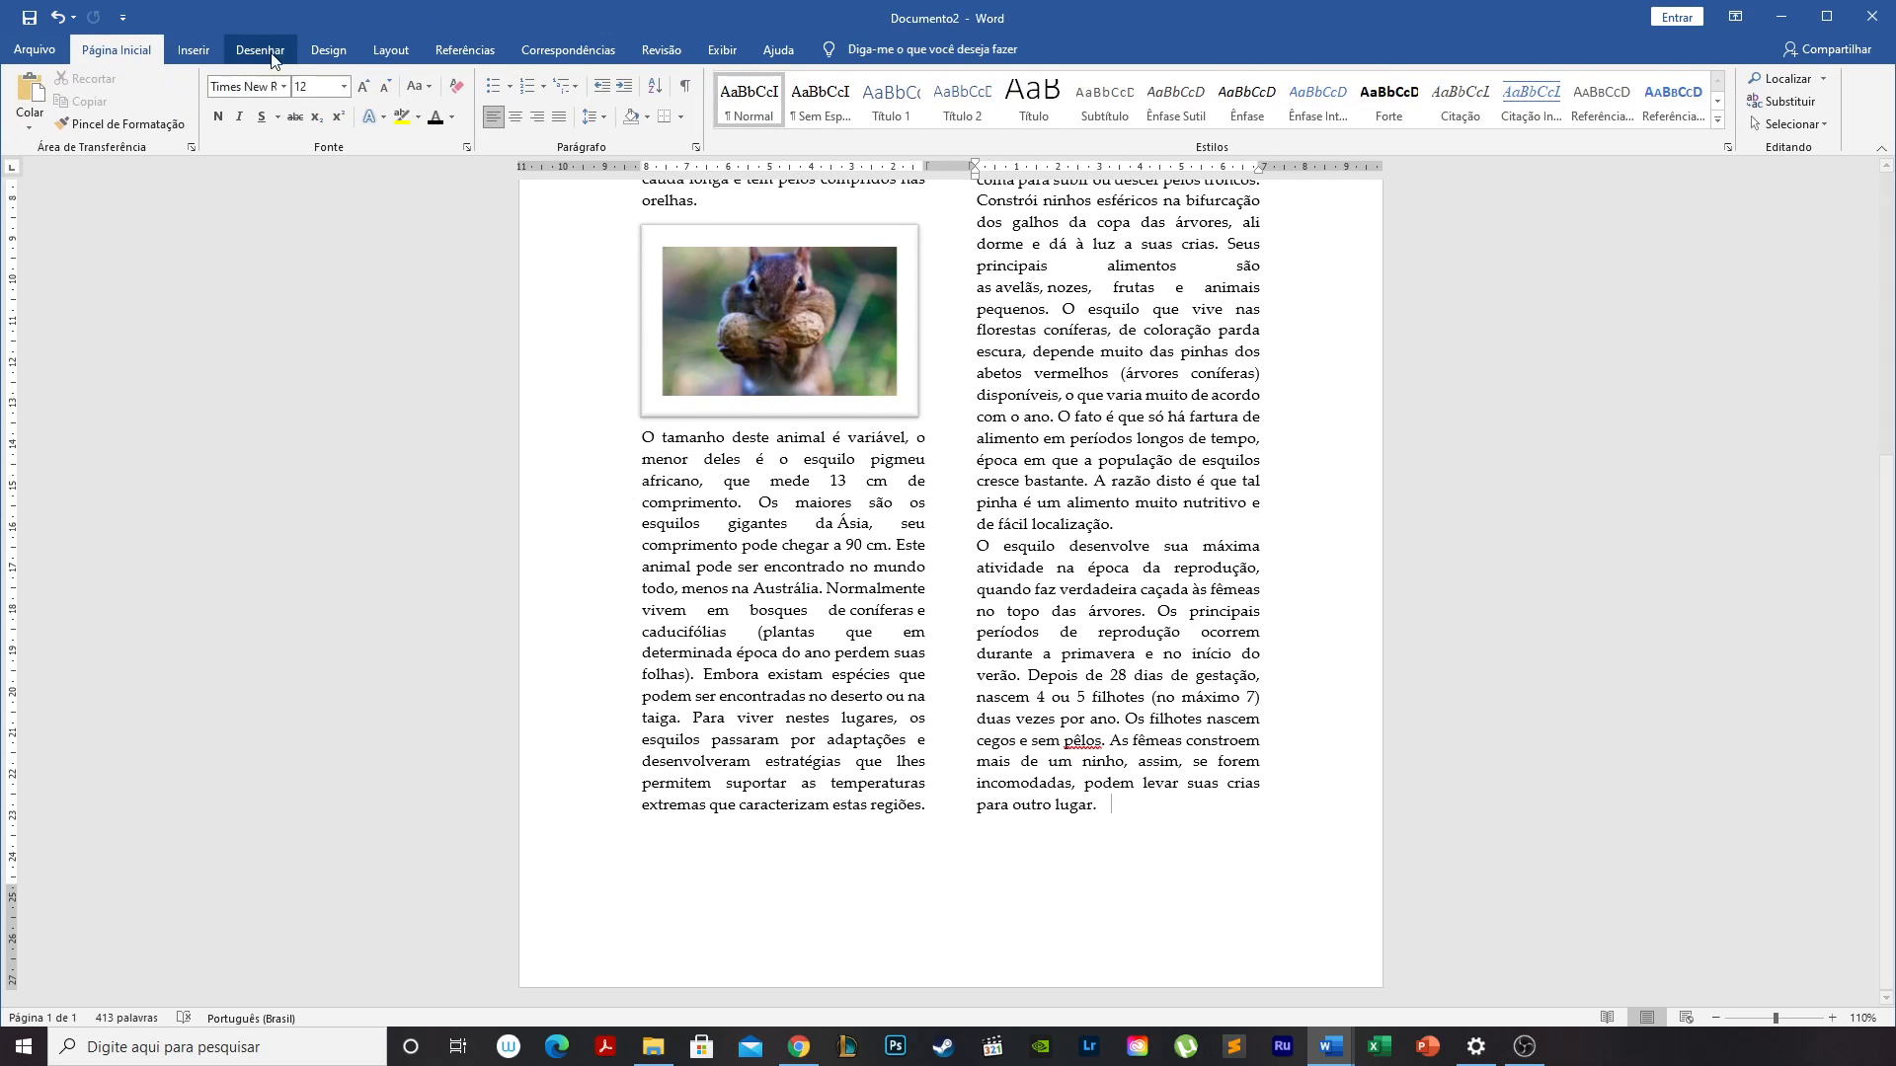
left_click(194, 50)
left_click(271, 120)
left_click(290, 172)
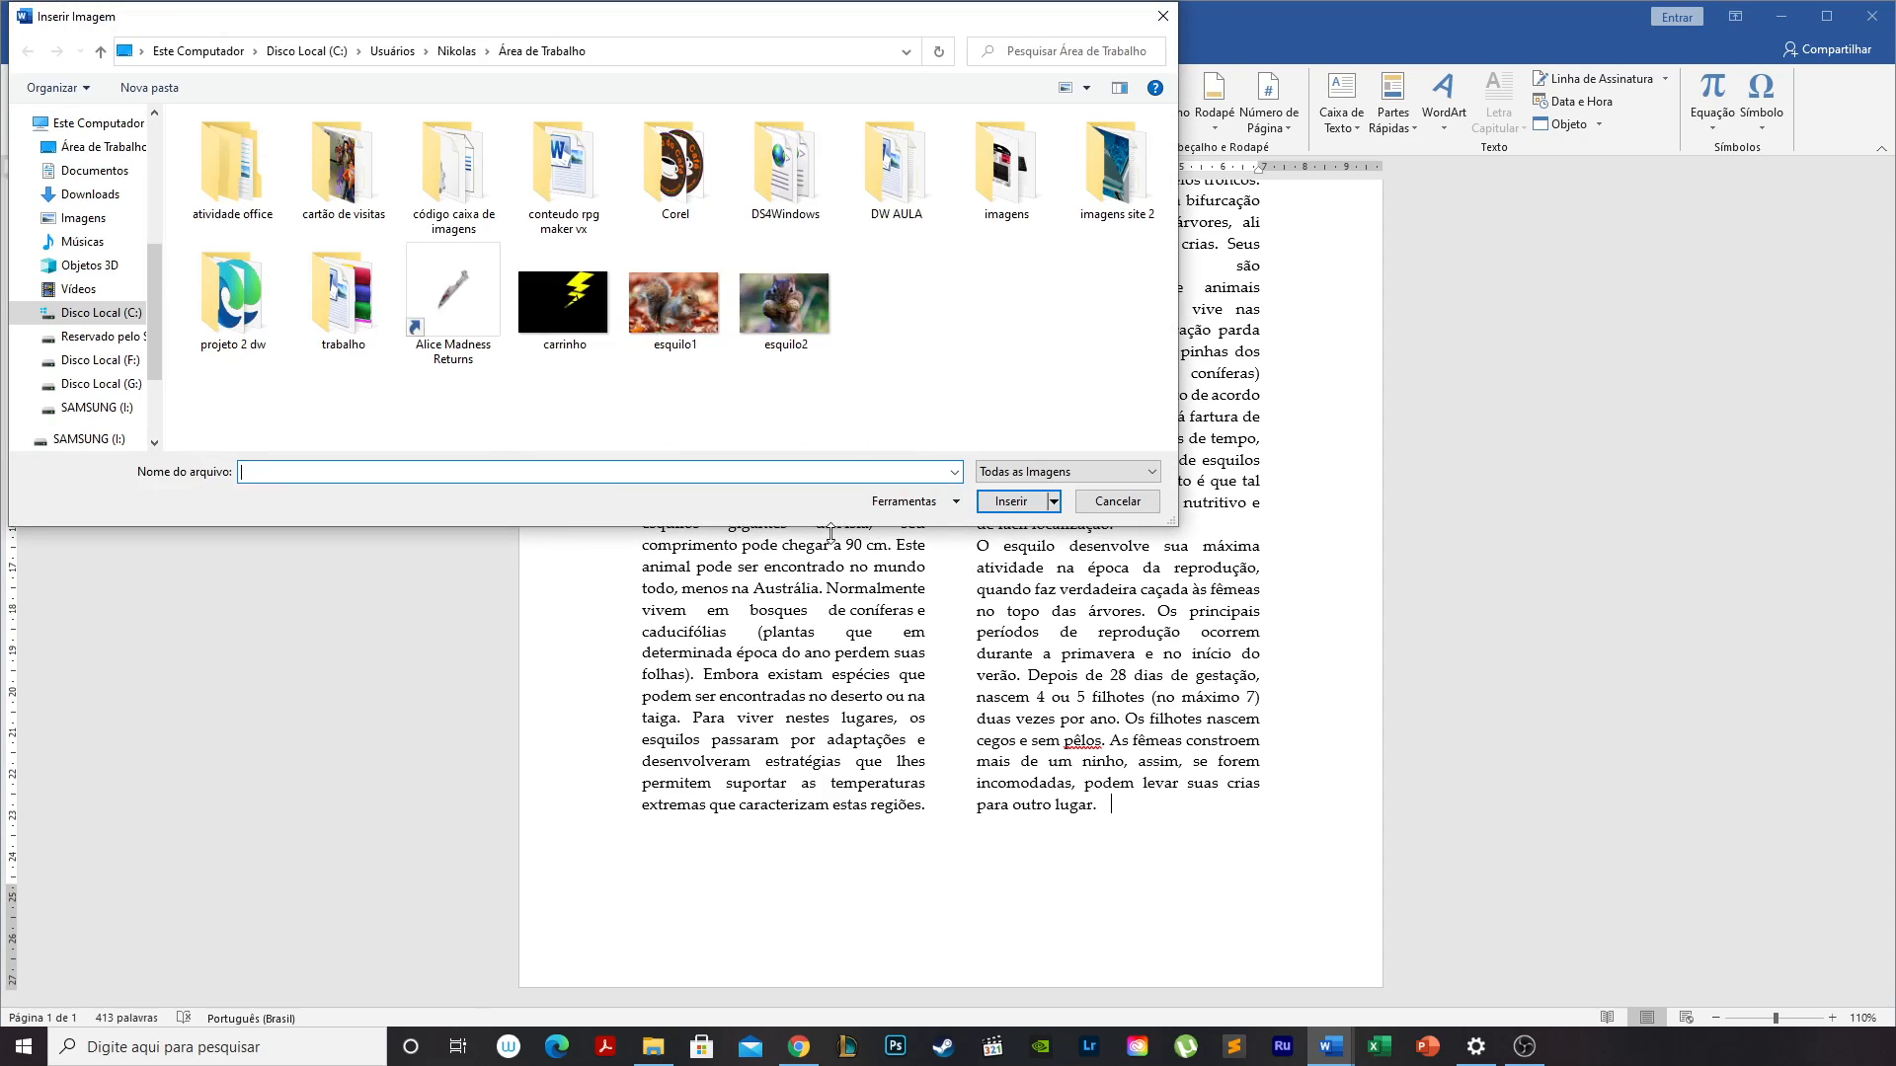
left_click(689, 329)
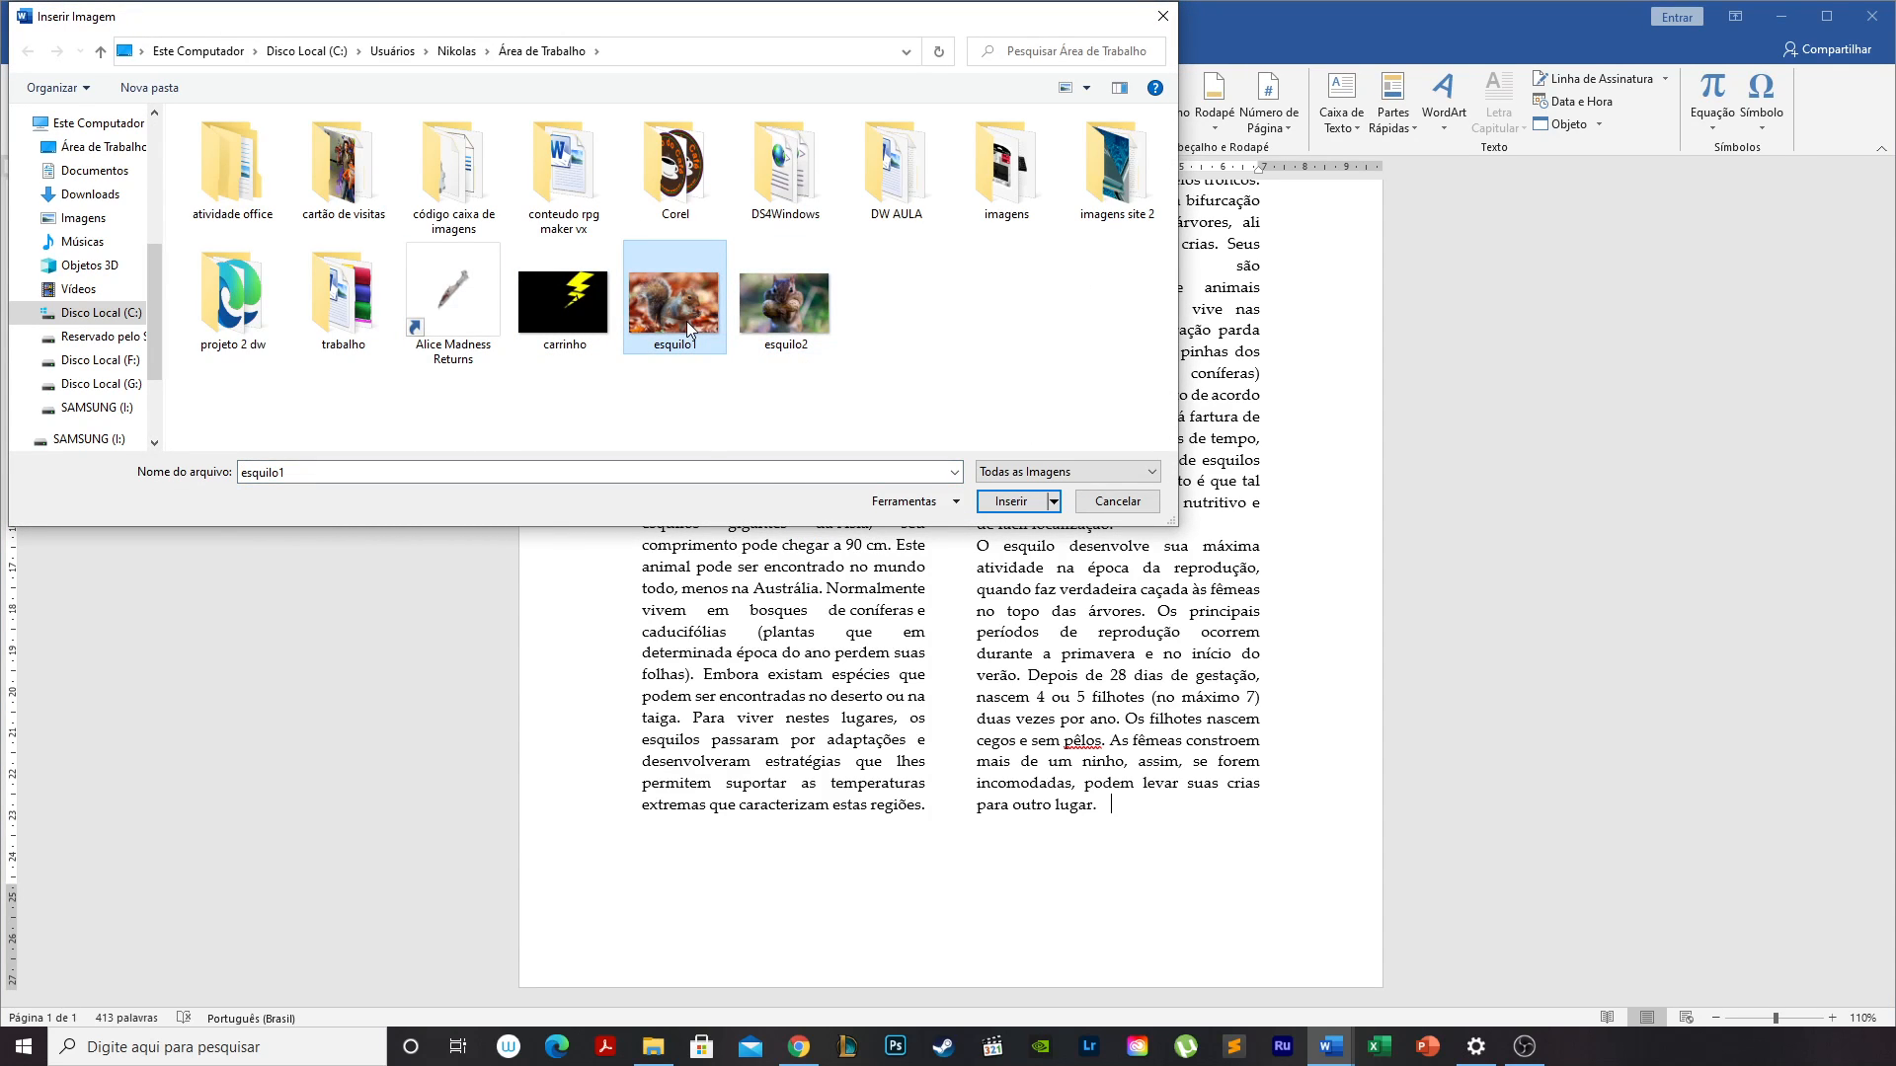
double_click(688, 329)
scroll(1079, 652, "down", 5)
scroll(946, 538, "up", 5)
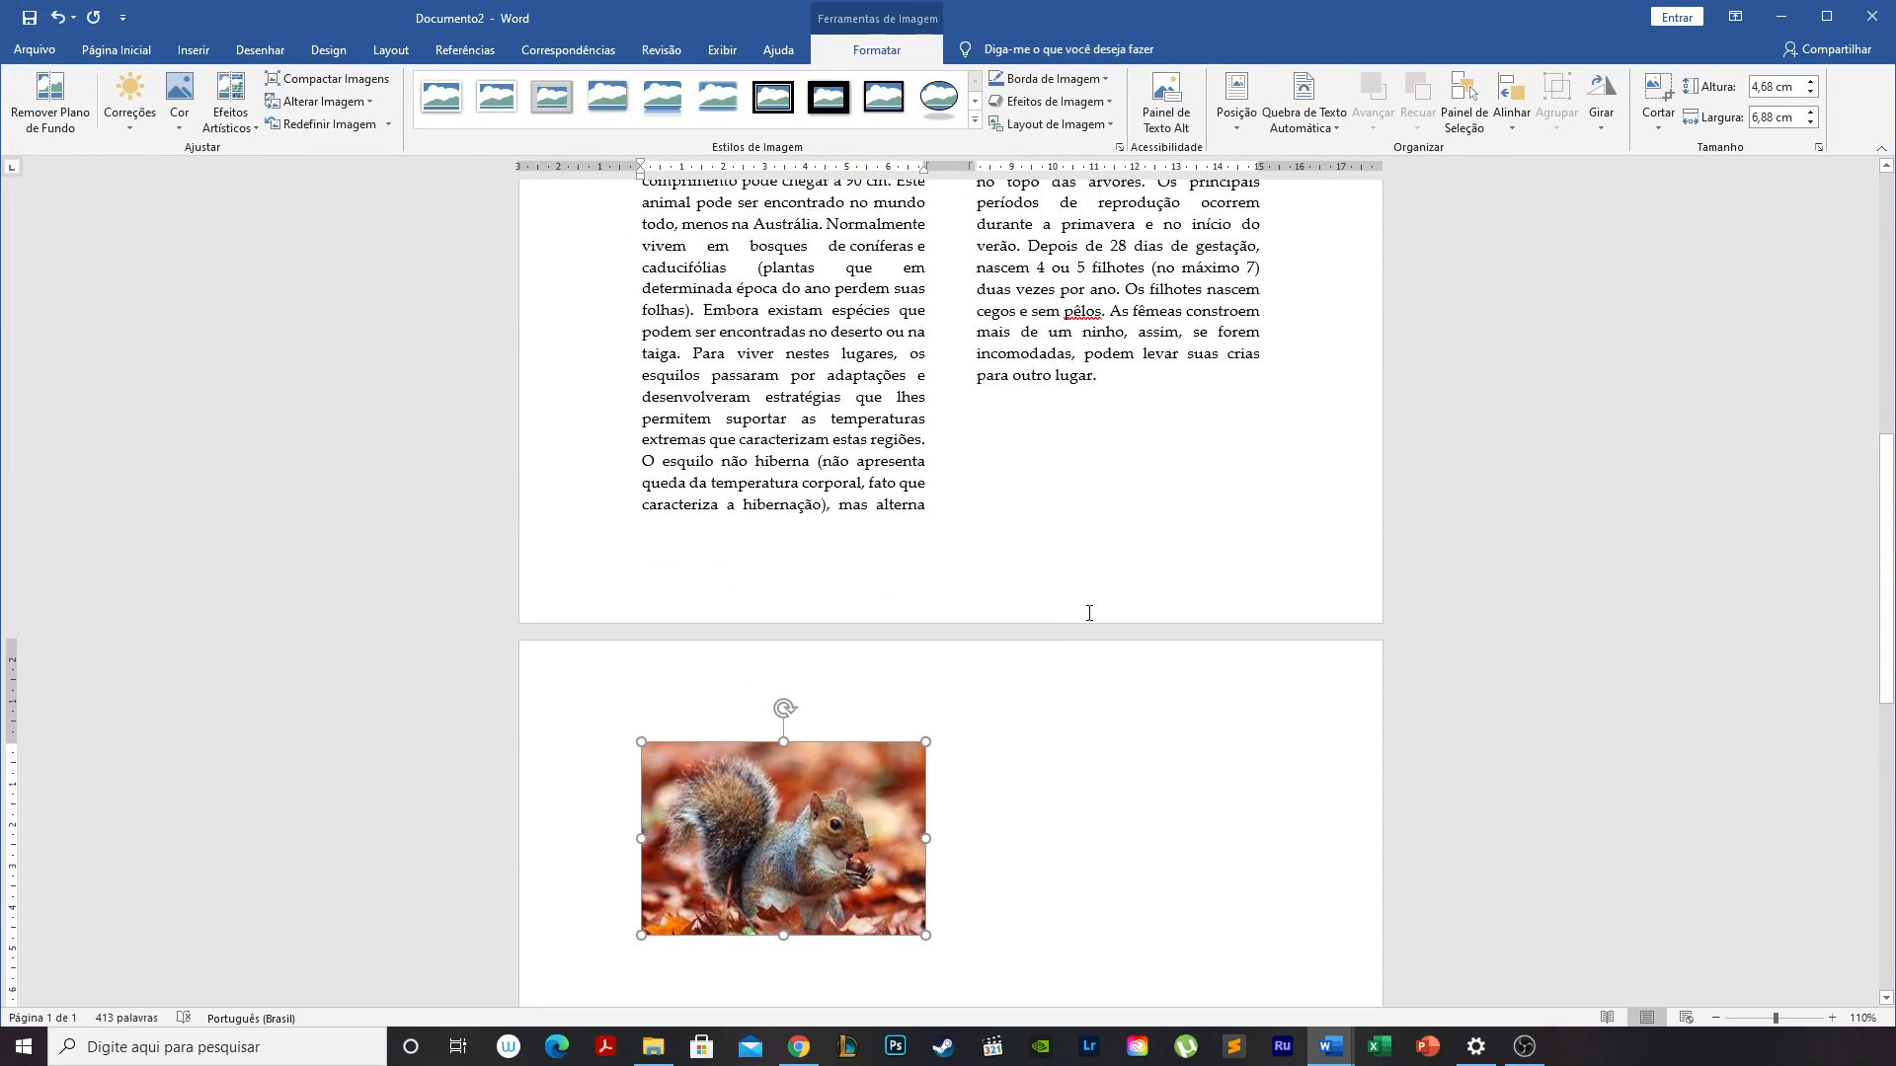
Turn on text wrapping for the red-leaves squirrel picture and give it the same white-framed style as the first picture.
right_click(886, 838)
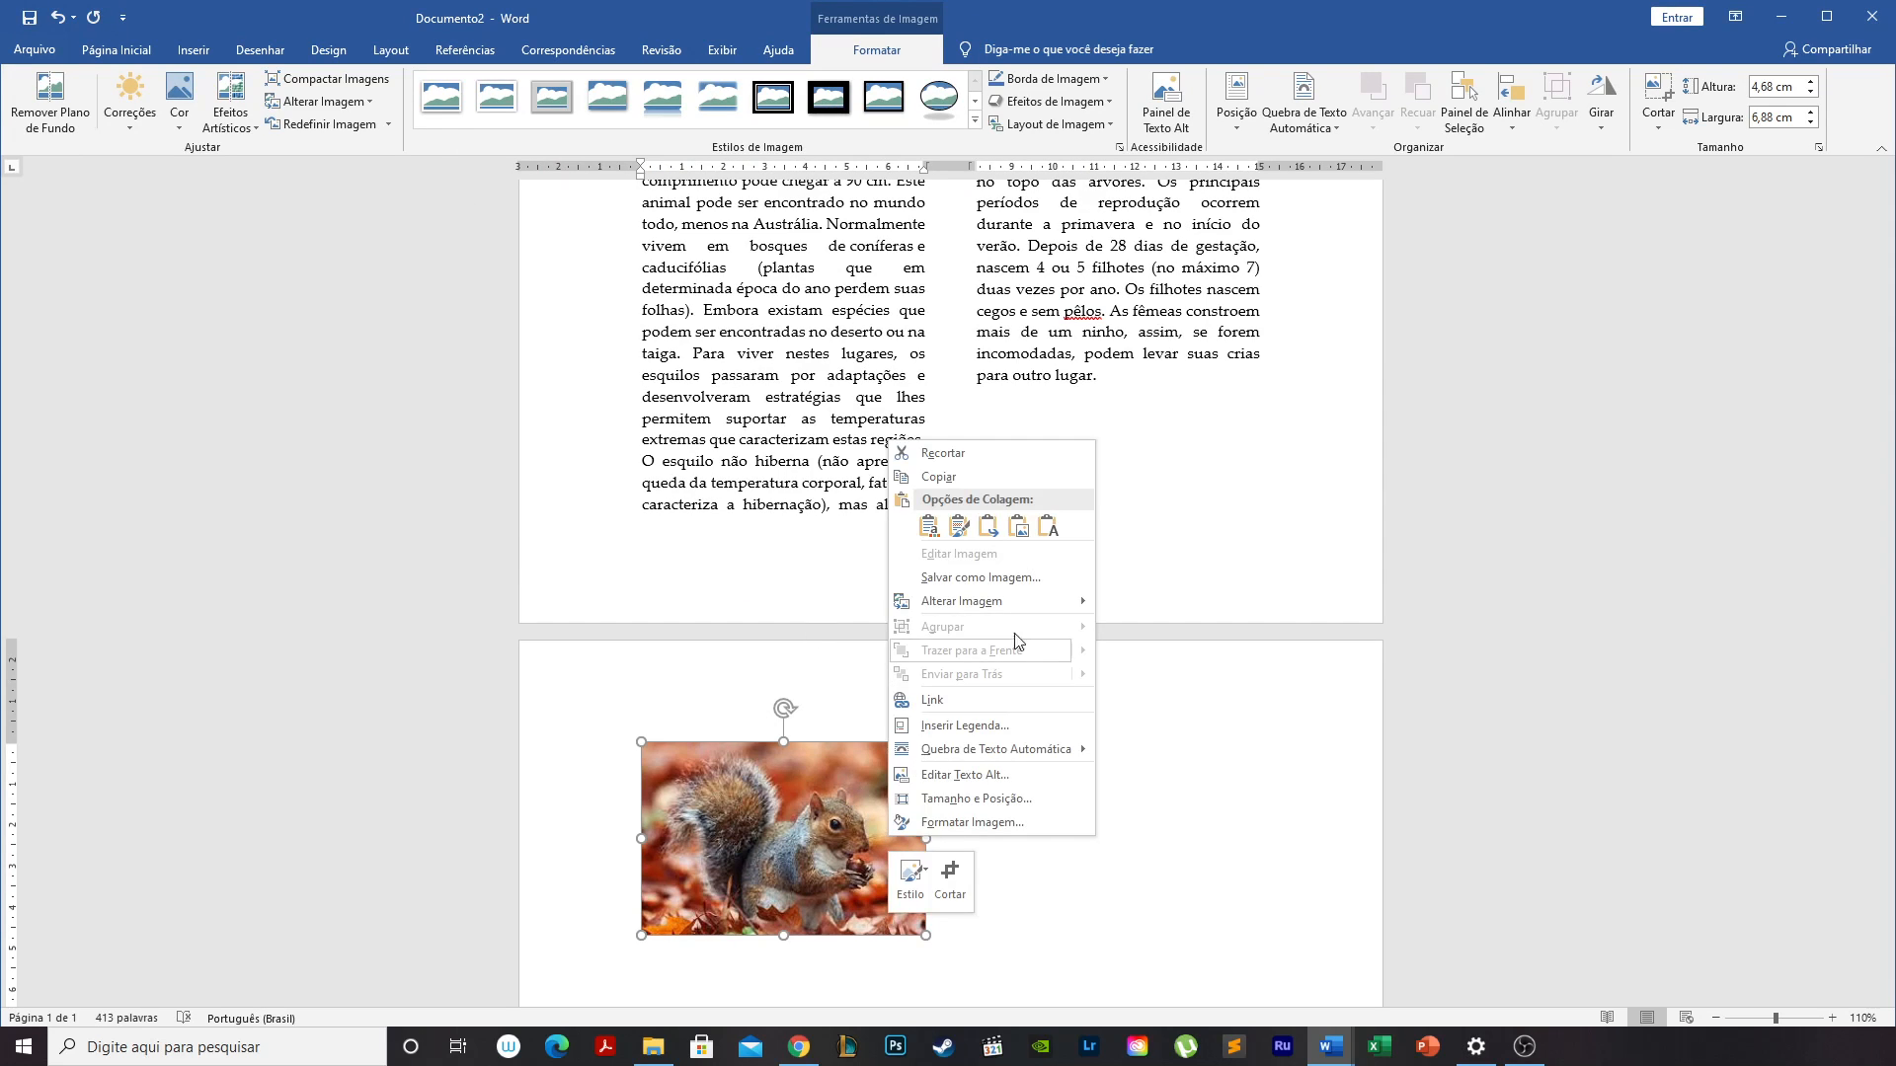
mouse_move(1023, 752)
left_click(1169, 802)
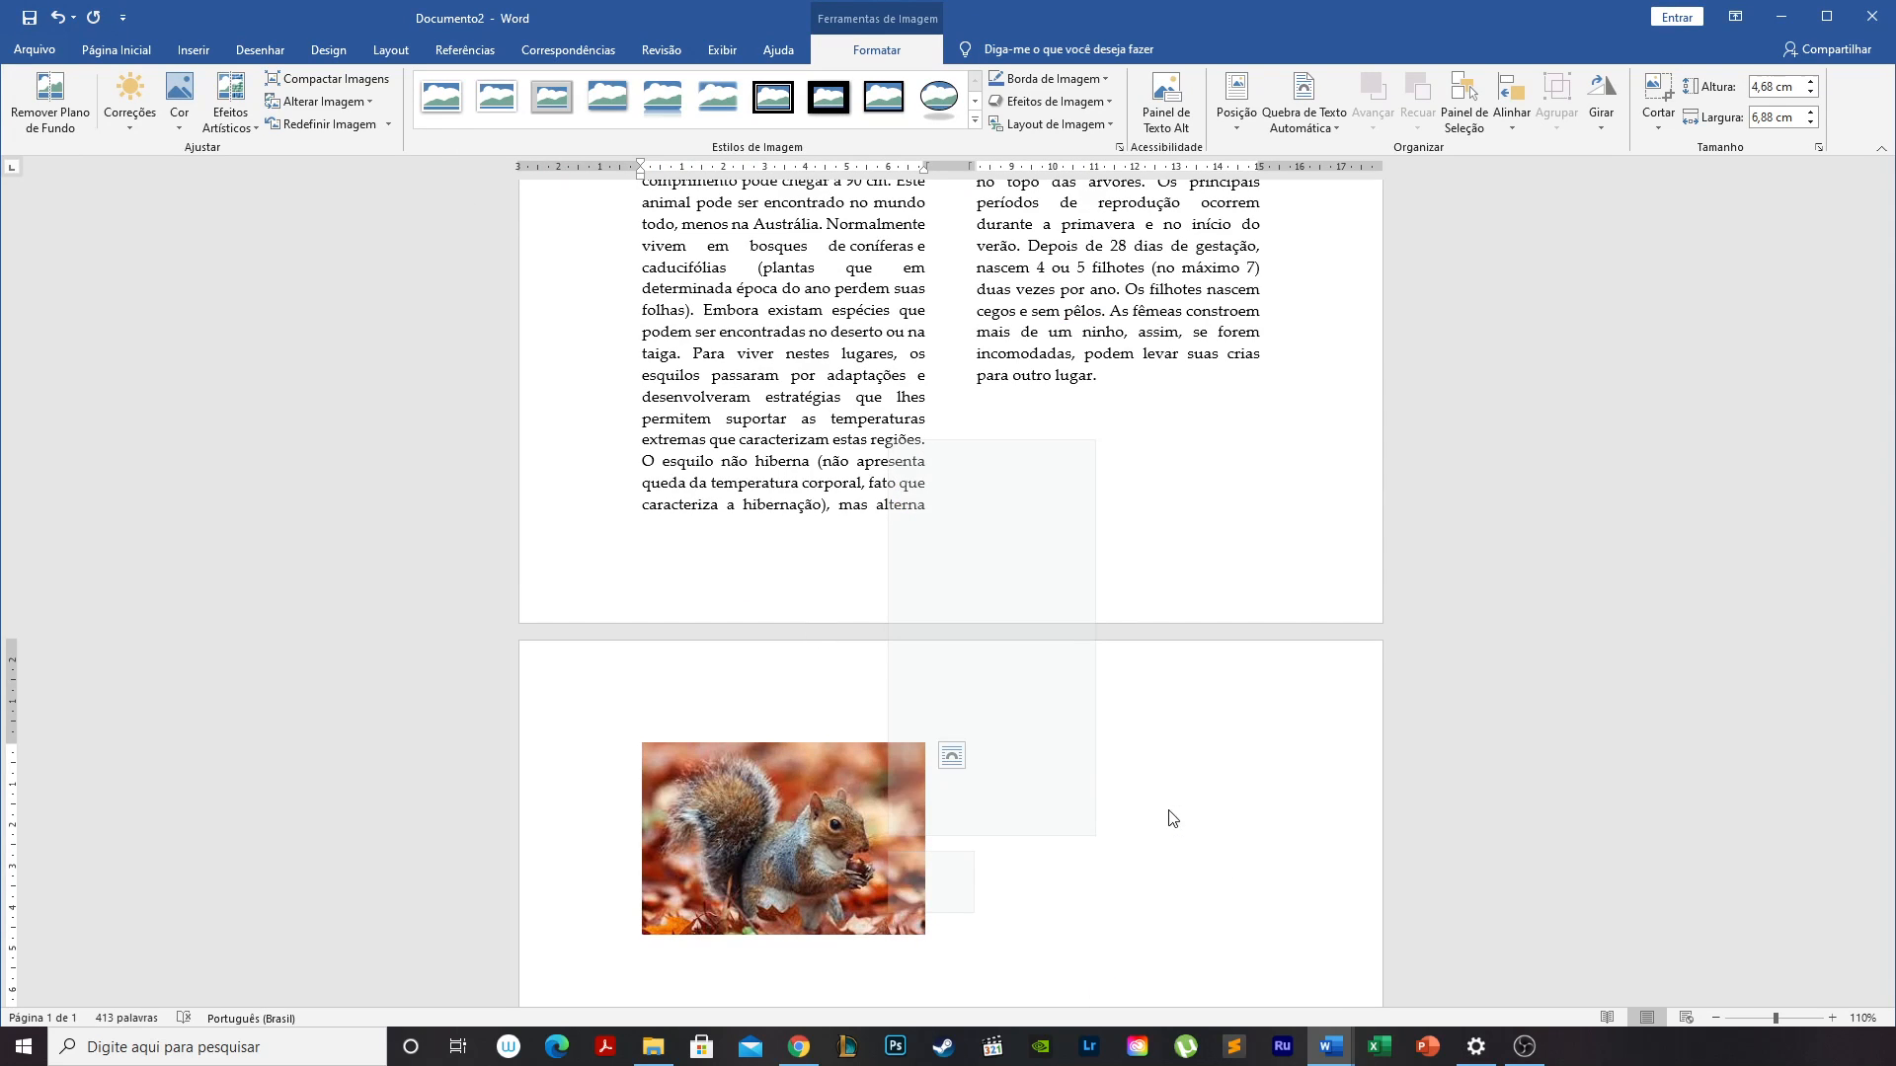
left_click(551, 96)
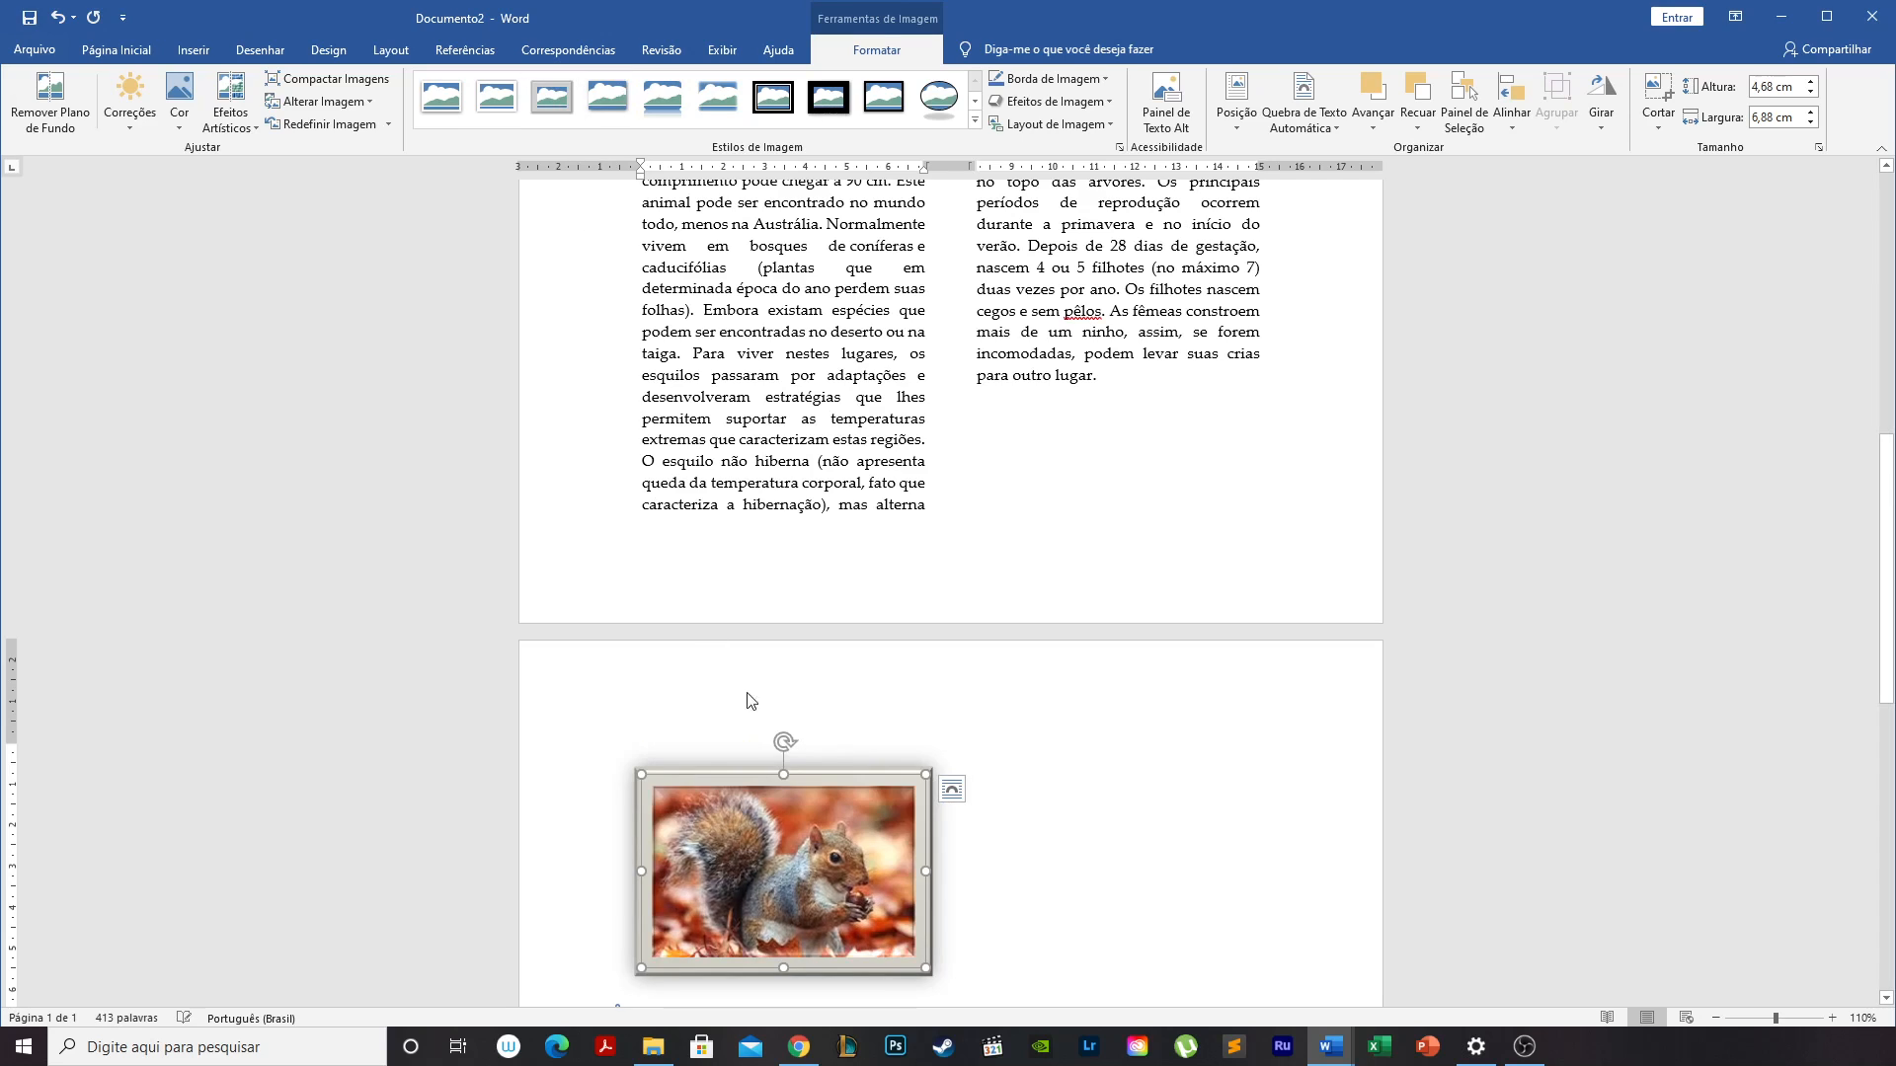
left_click(497, 97)
Move the red-leaves squirrel picture to the foot of page one's second column and line it up with the column's left edge.
left_click_drag(796, 841, 1125, 508)
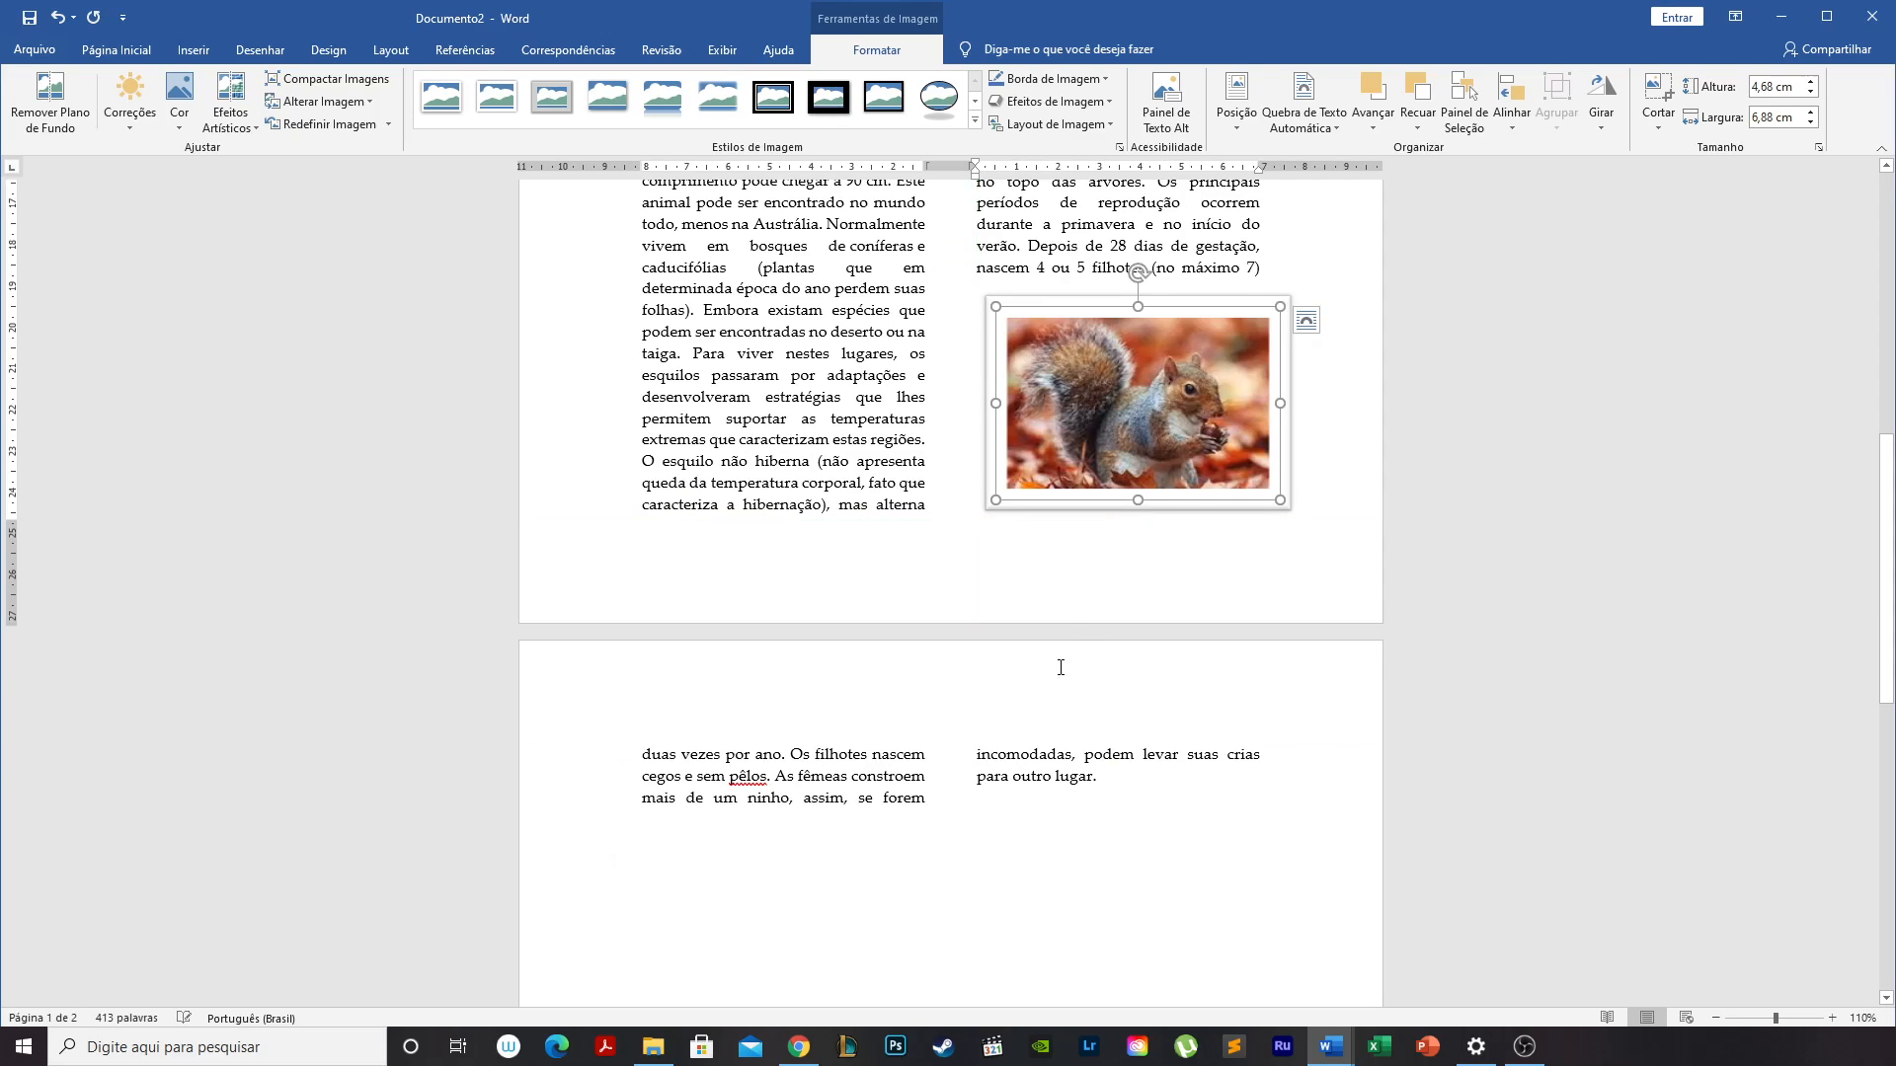
scroll(1066, 664, "up", 10)
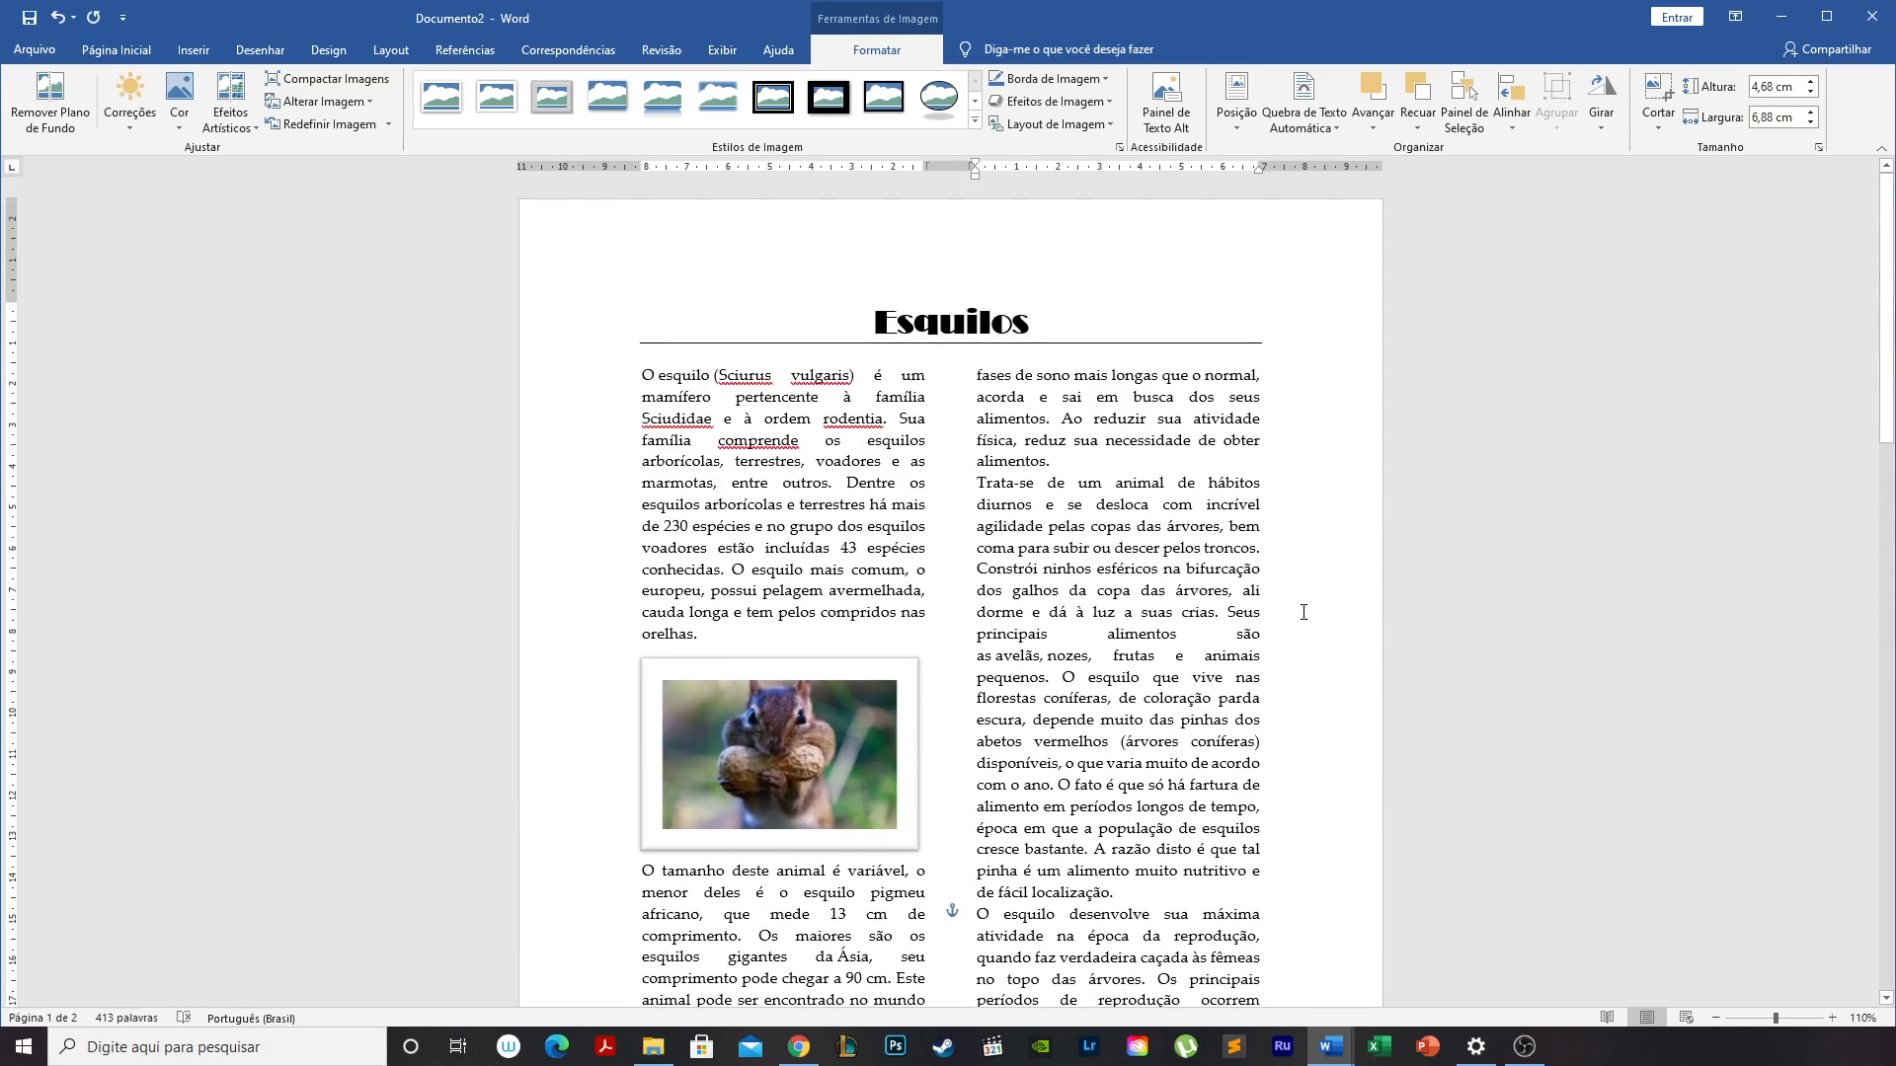
left_click(1303, 779)
scroll(1294, 796, "down", 10)
left_click(1080, 573)
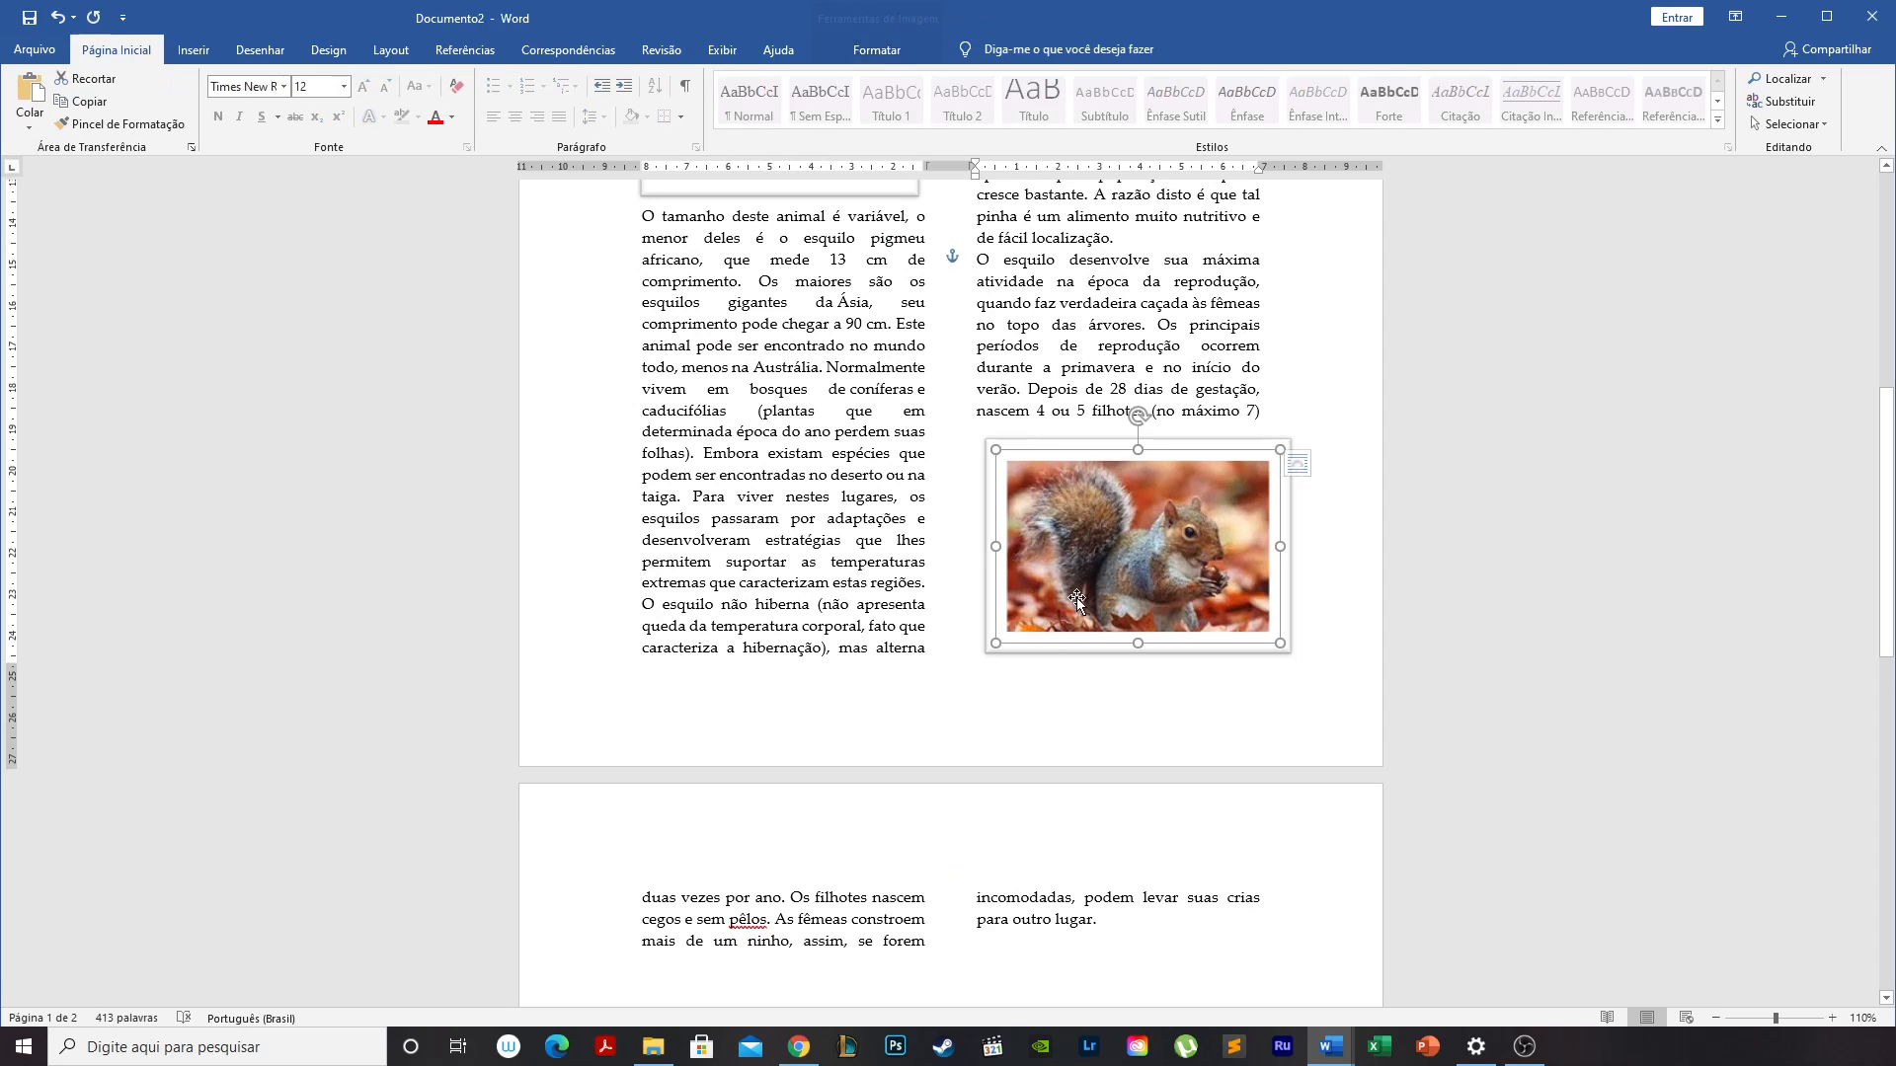
left_click_drag(1080, 573, 1163, 578)
scroll(1185, 661, "down", 5)
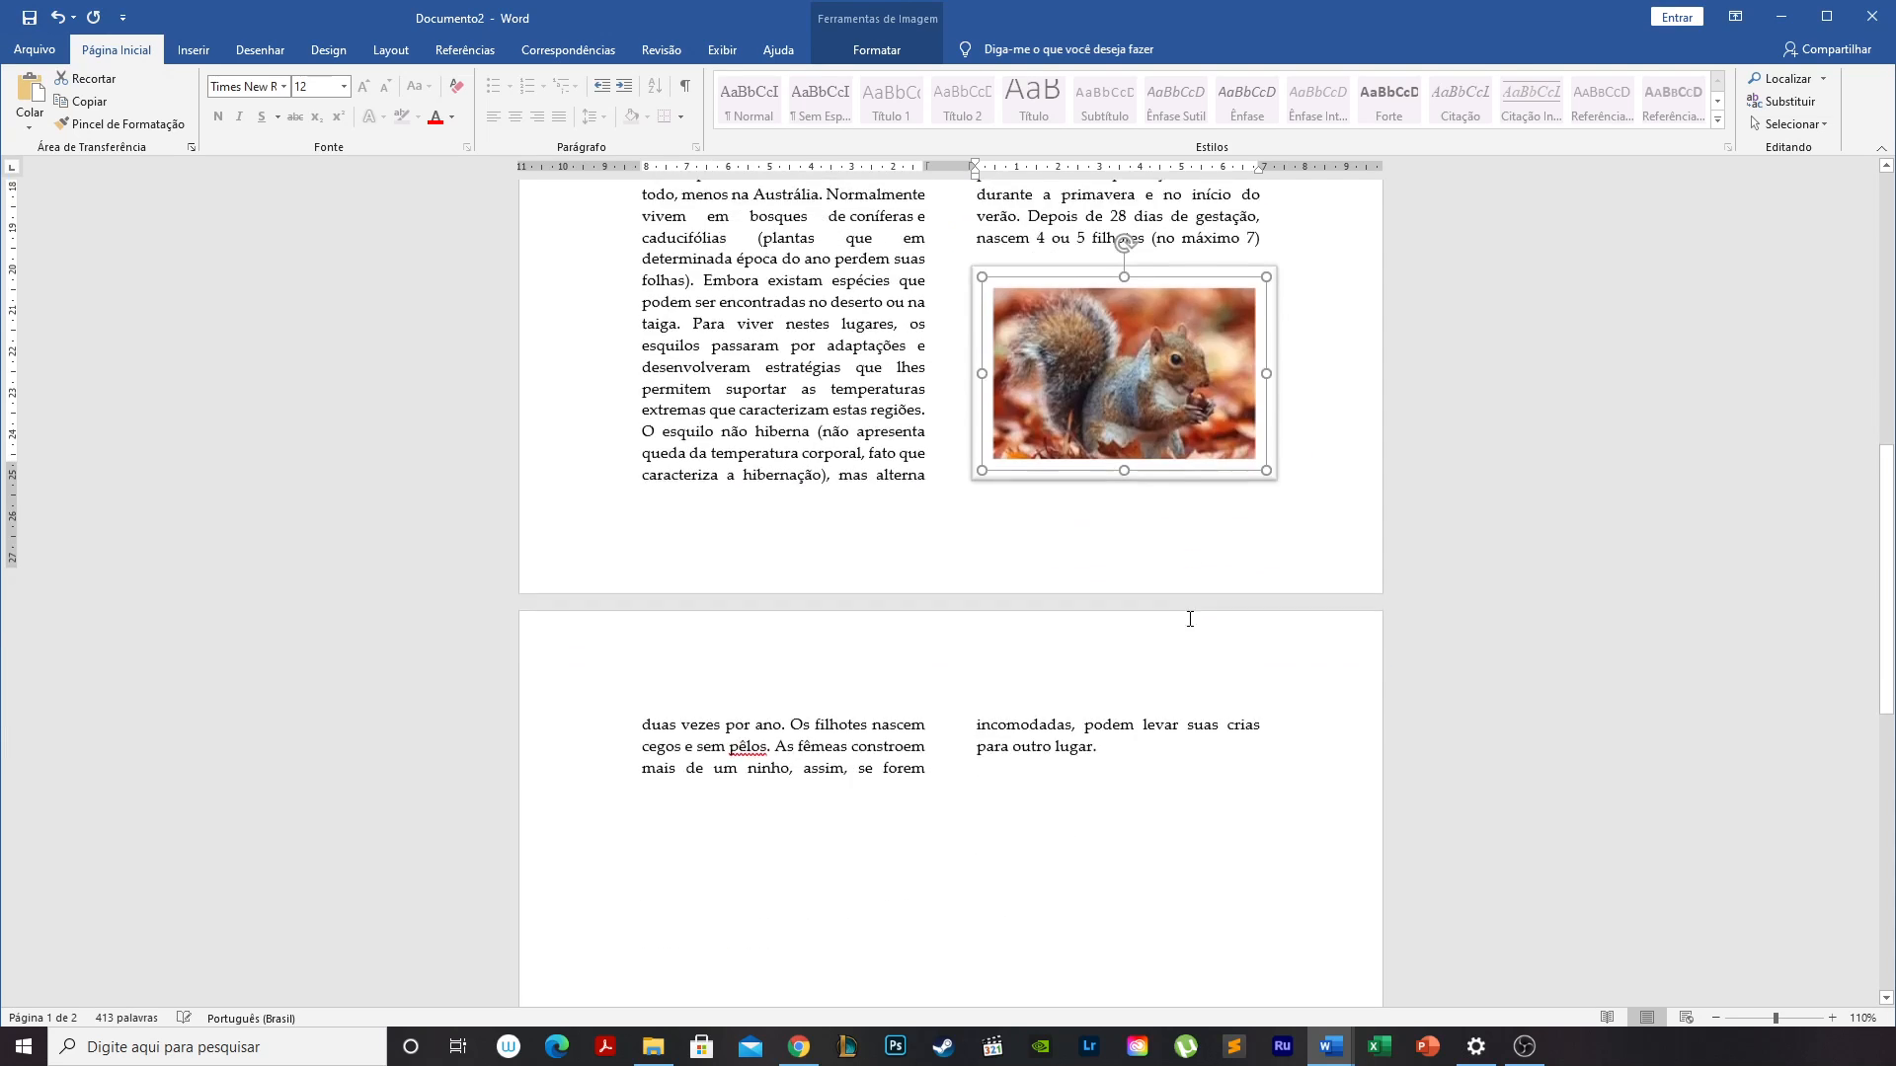
Review the two-column layout, the placement of both pictures and the text running onto the second page.
scroll(1182, 668, "up", 14)
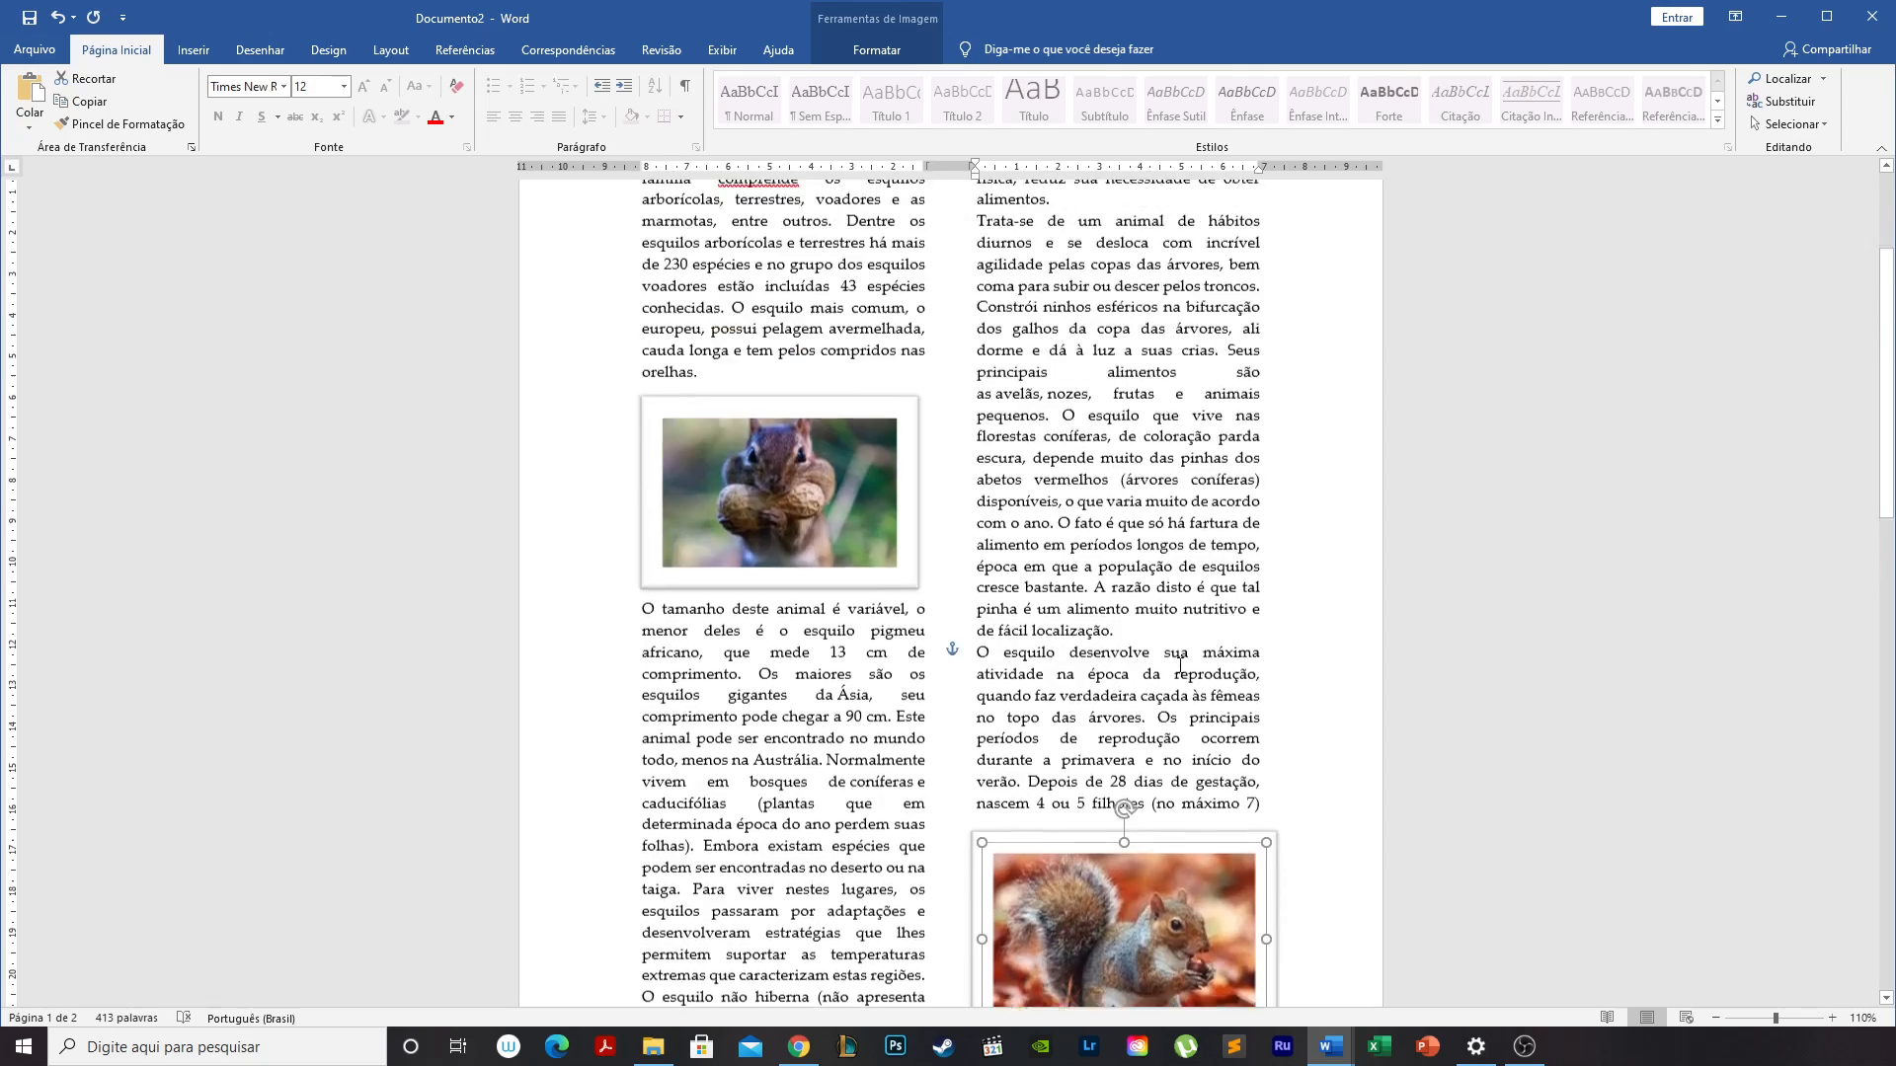
left_click(1091, 468)
left_click_drag(649, 376, 1345, 707)
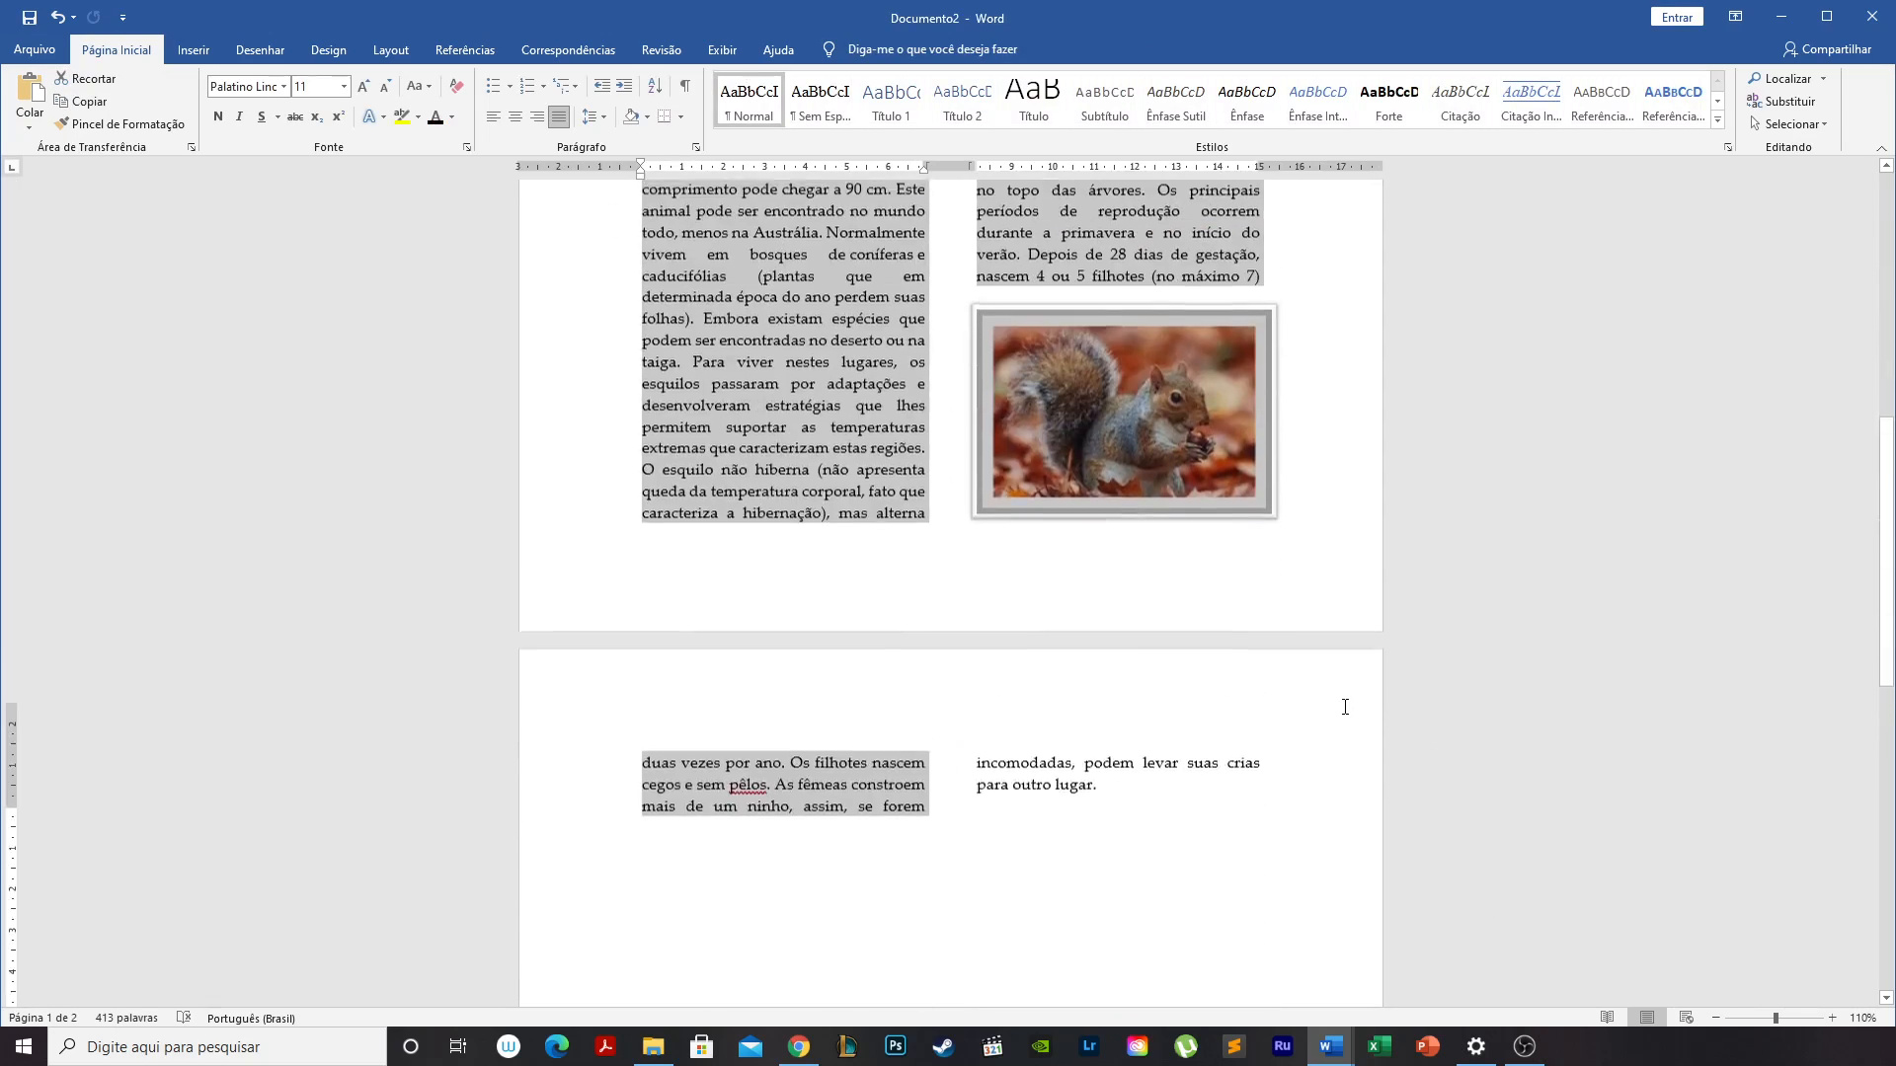
scroll(1345, 707, "up", 3)
left_click(1342, 721)
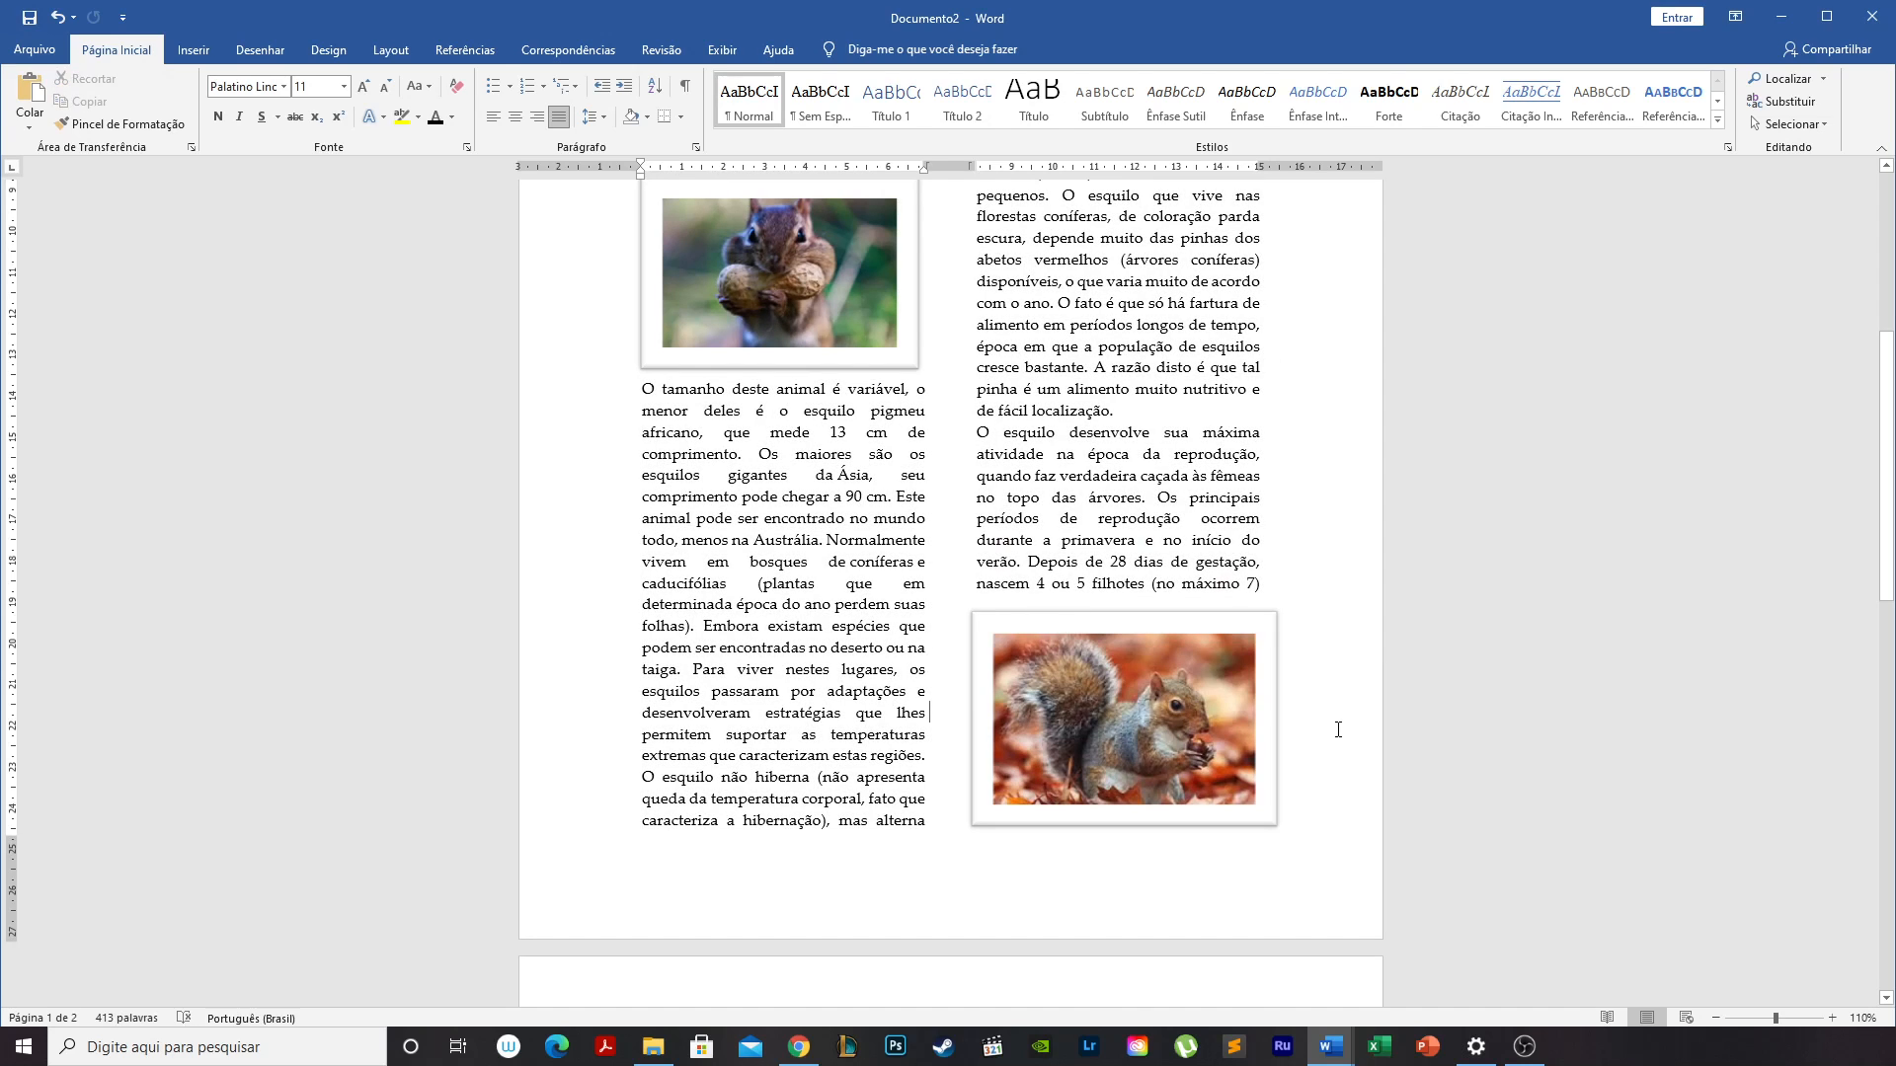
scroll(1338, 730, "up", 5)
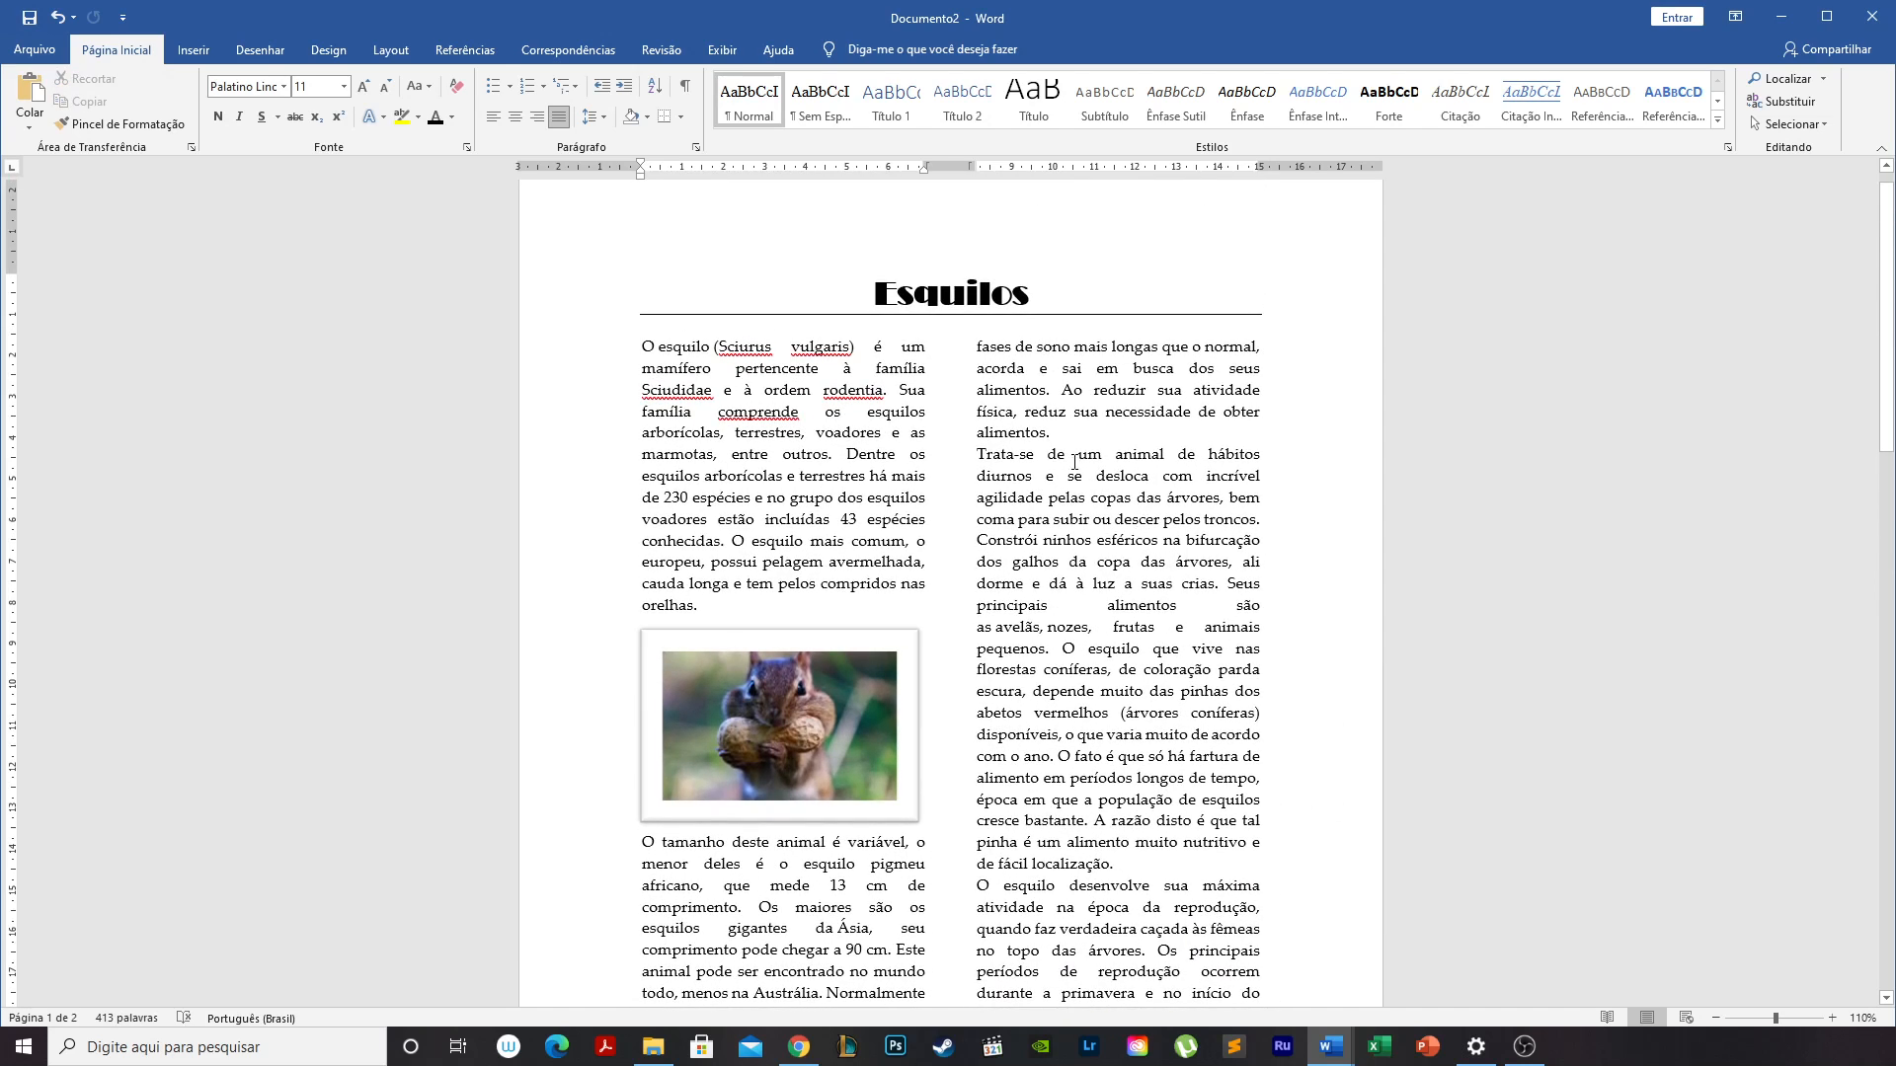
scroll(1175, 671, "down", 5)
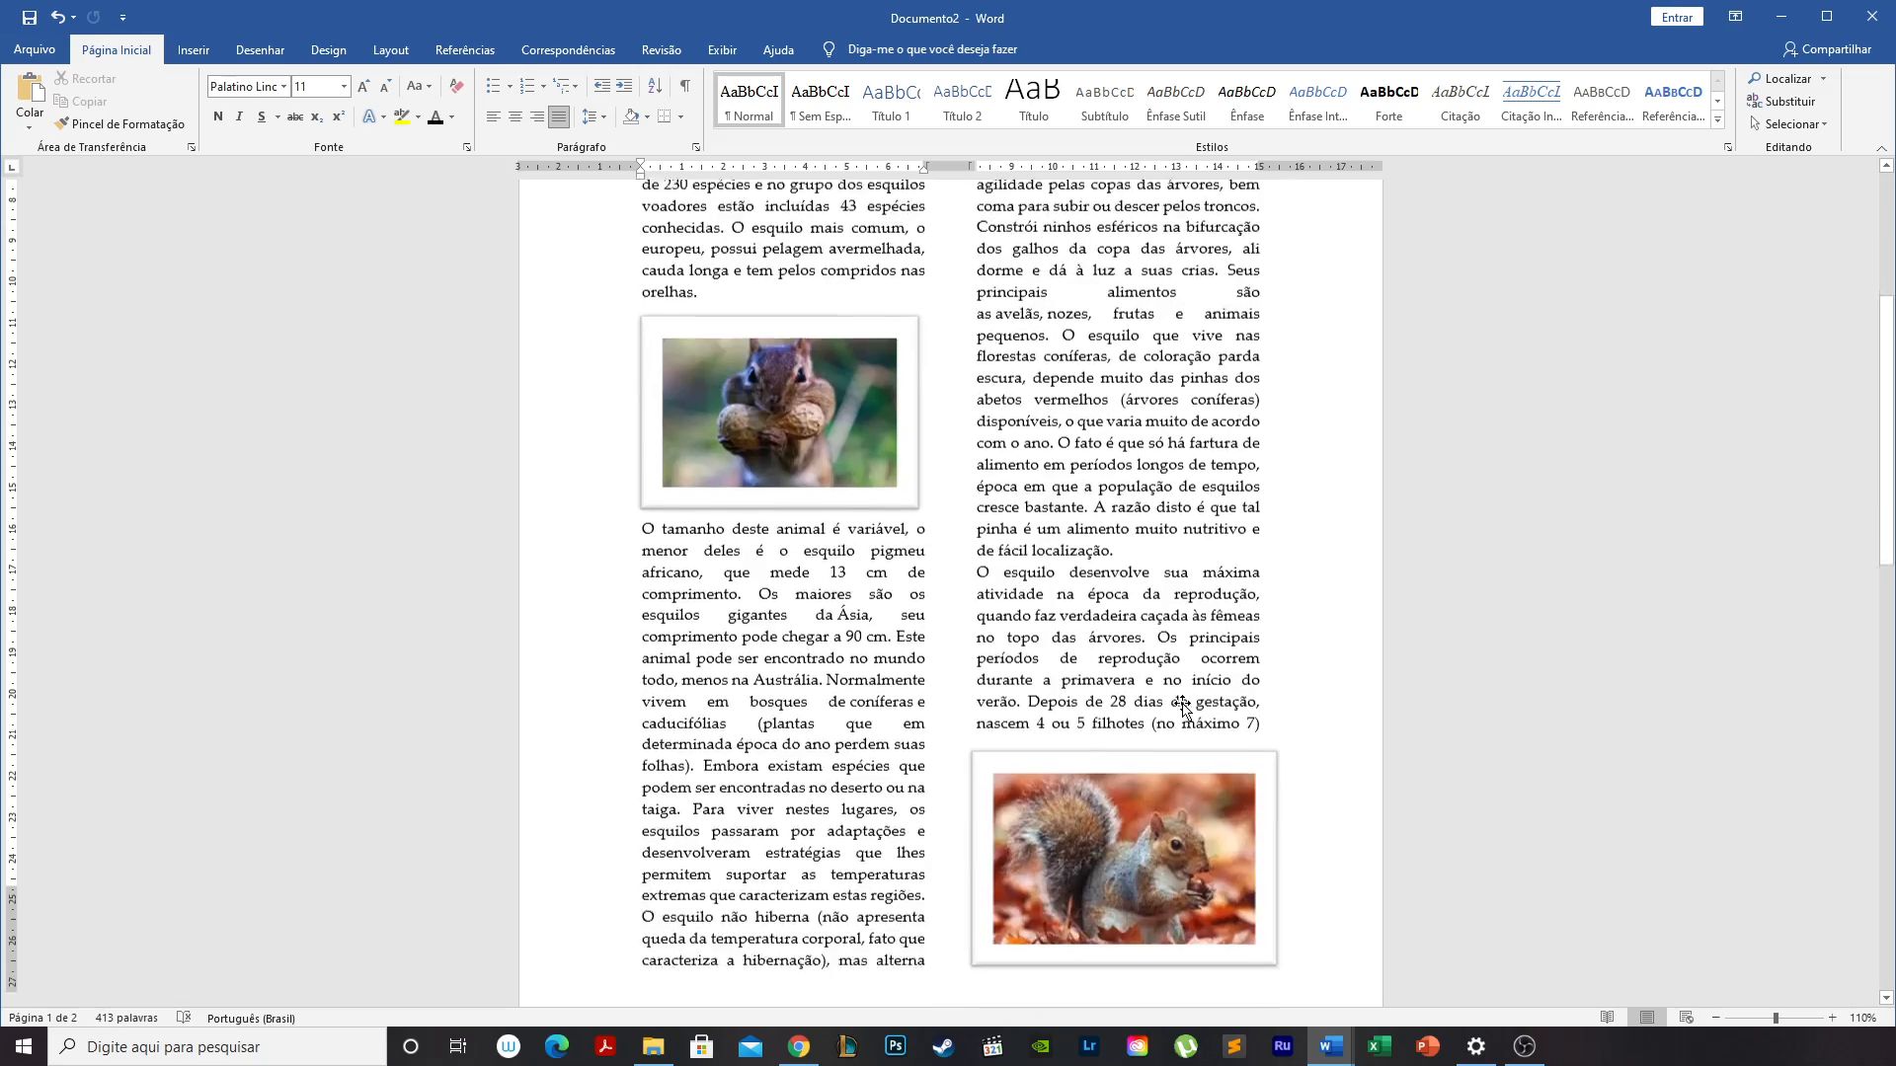
scroll(1170, 690, "down", 3)
scroll(1145, 710, "up", 6)
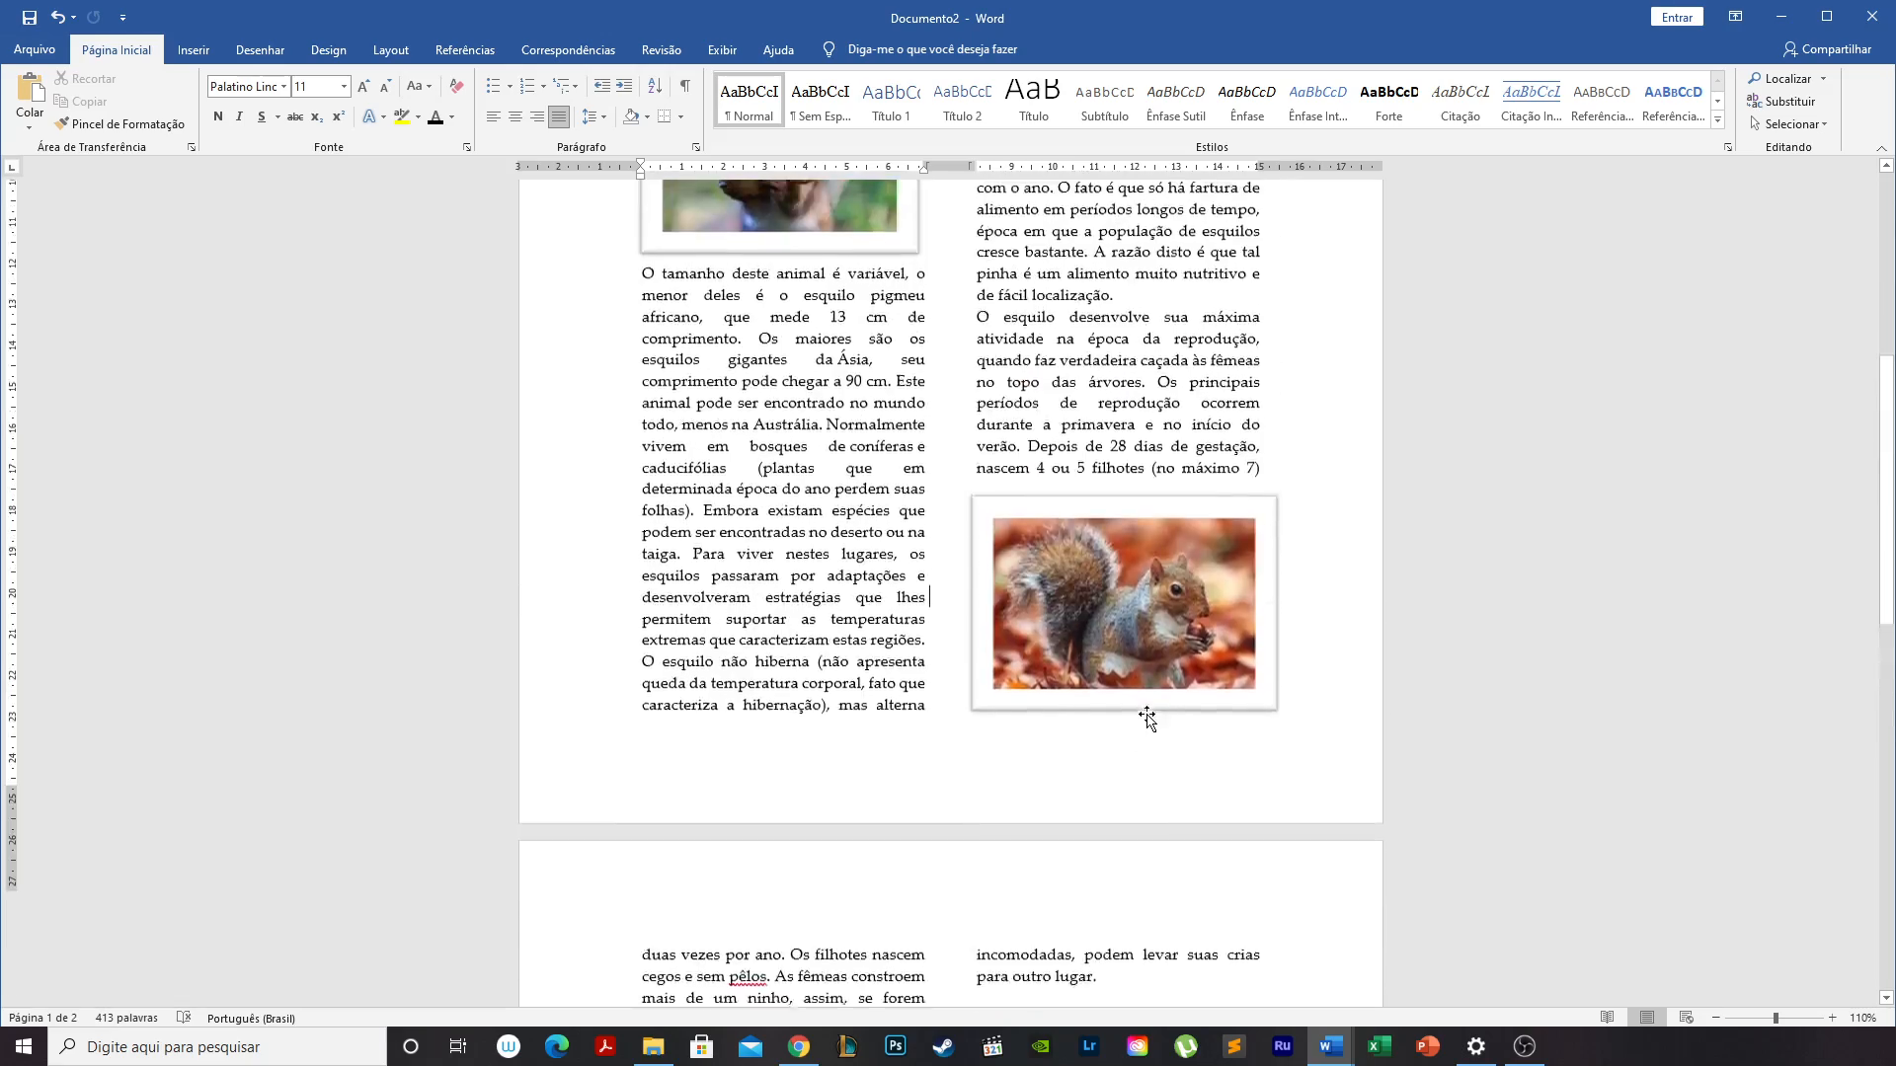
scroll(1148, 713, "up", 3)
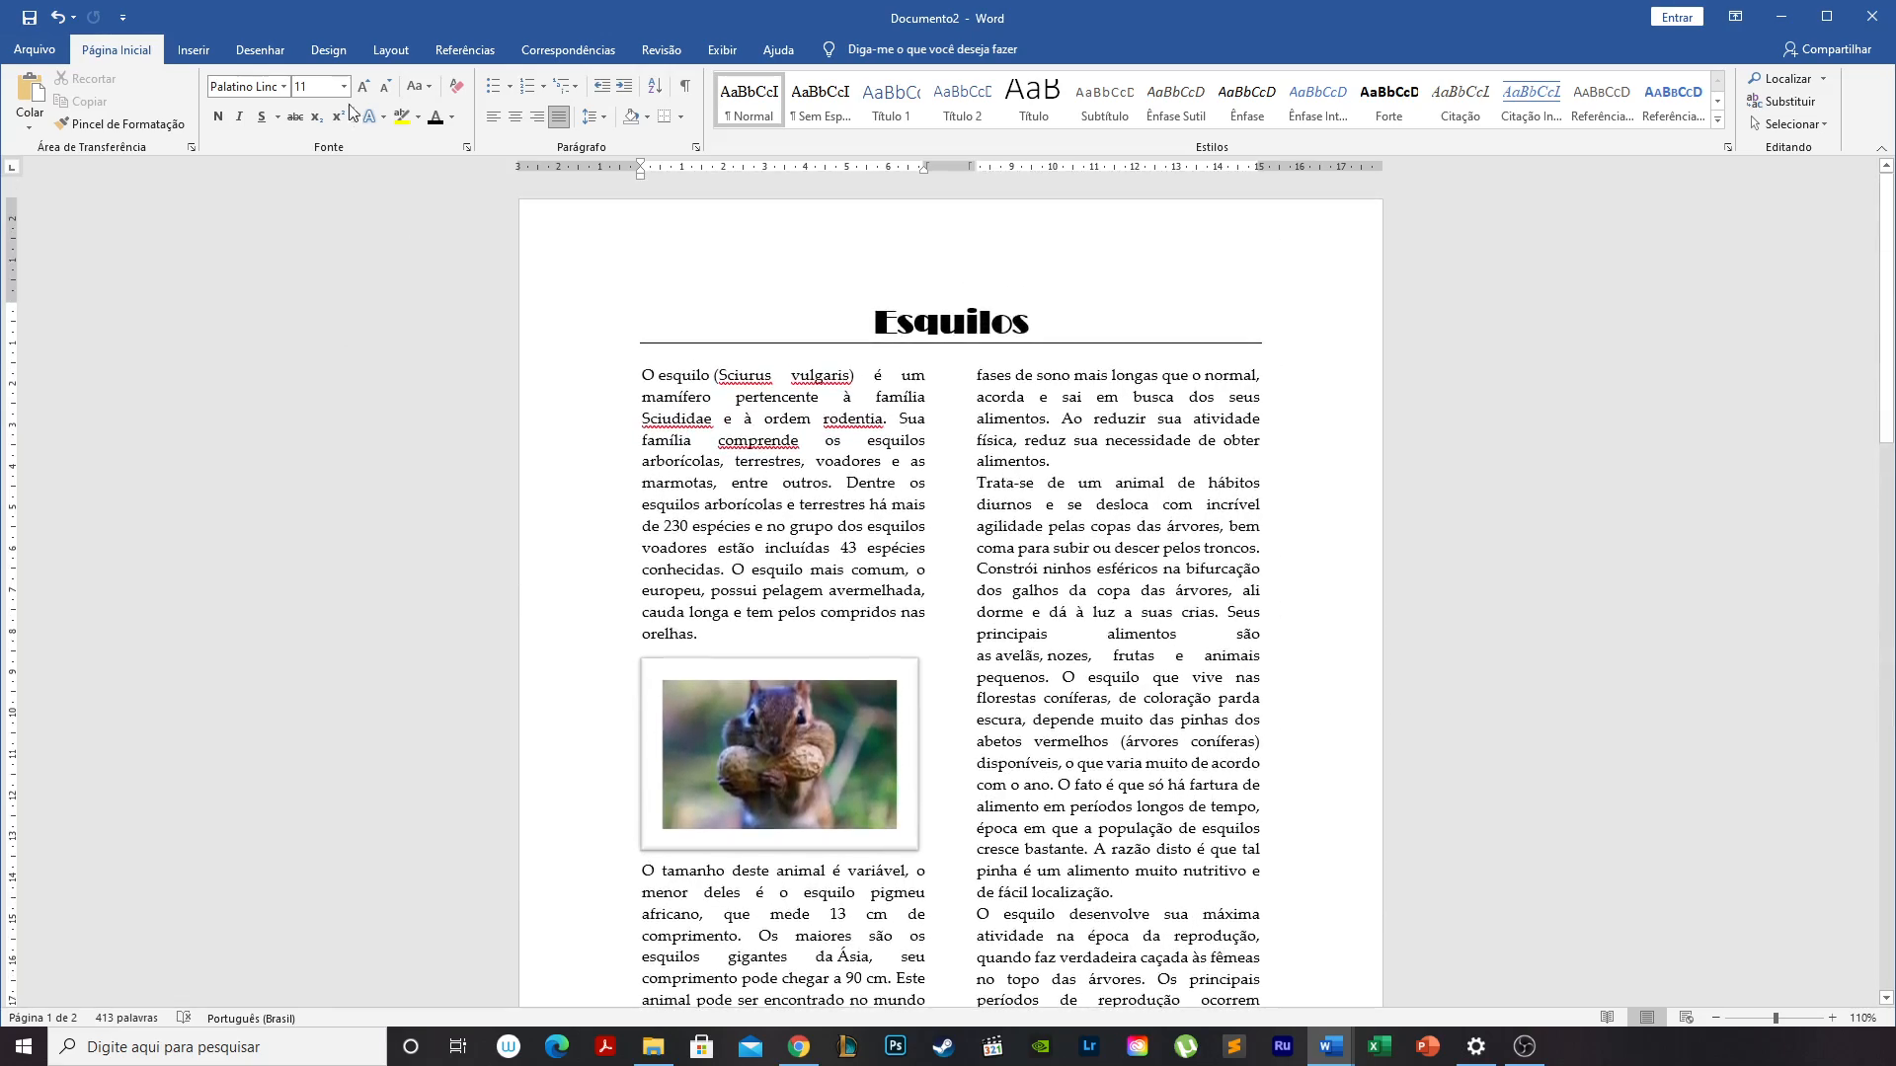
Set the page margins to Estreita, 1,27 cm on all sides.
left_click(390, 50)
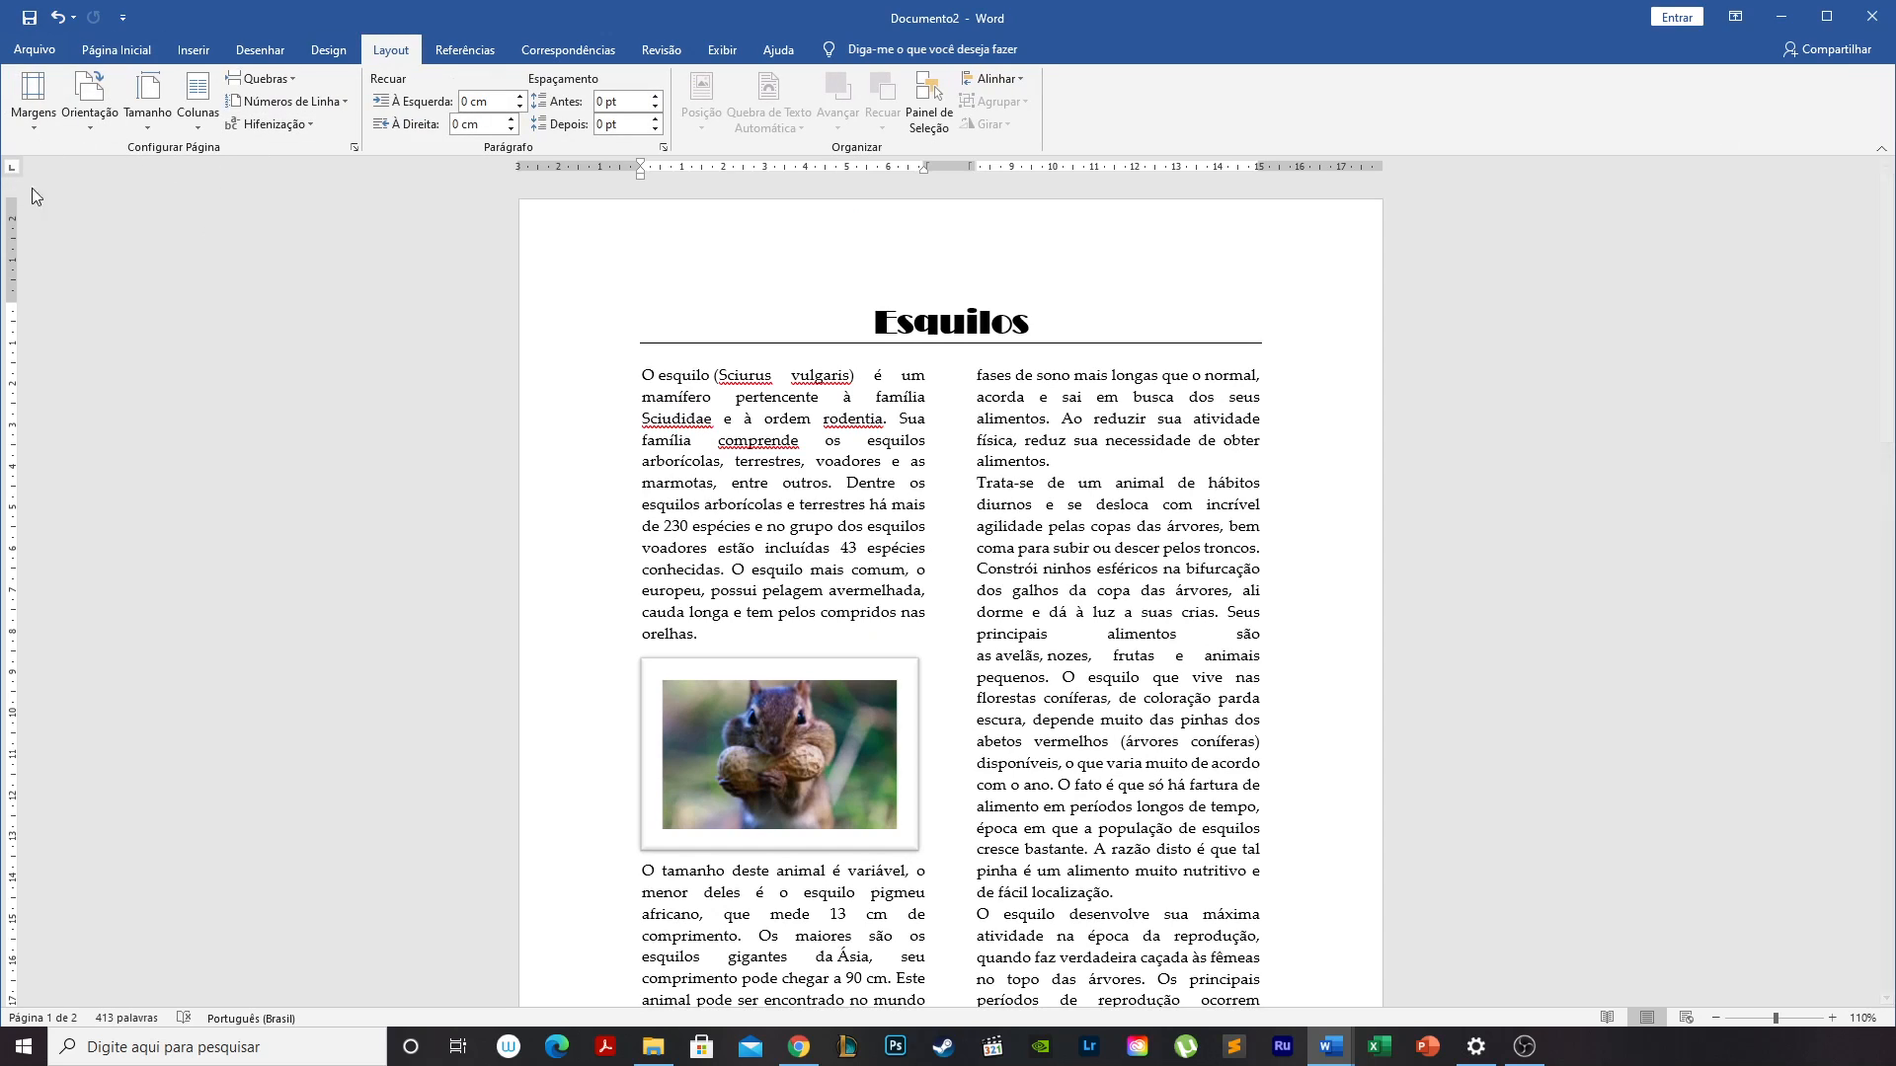
left_click(33, 109)
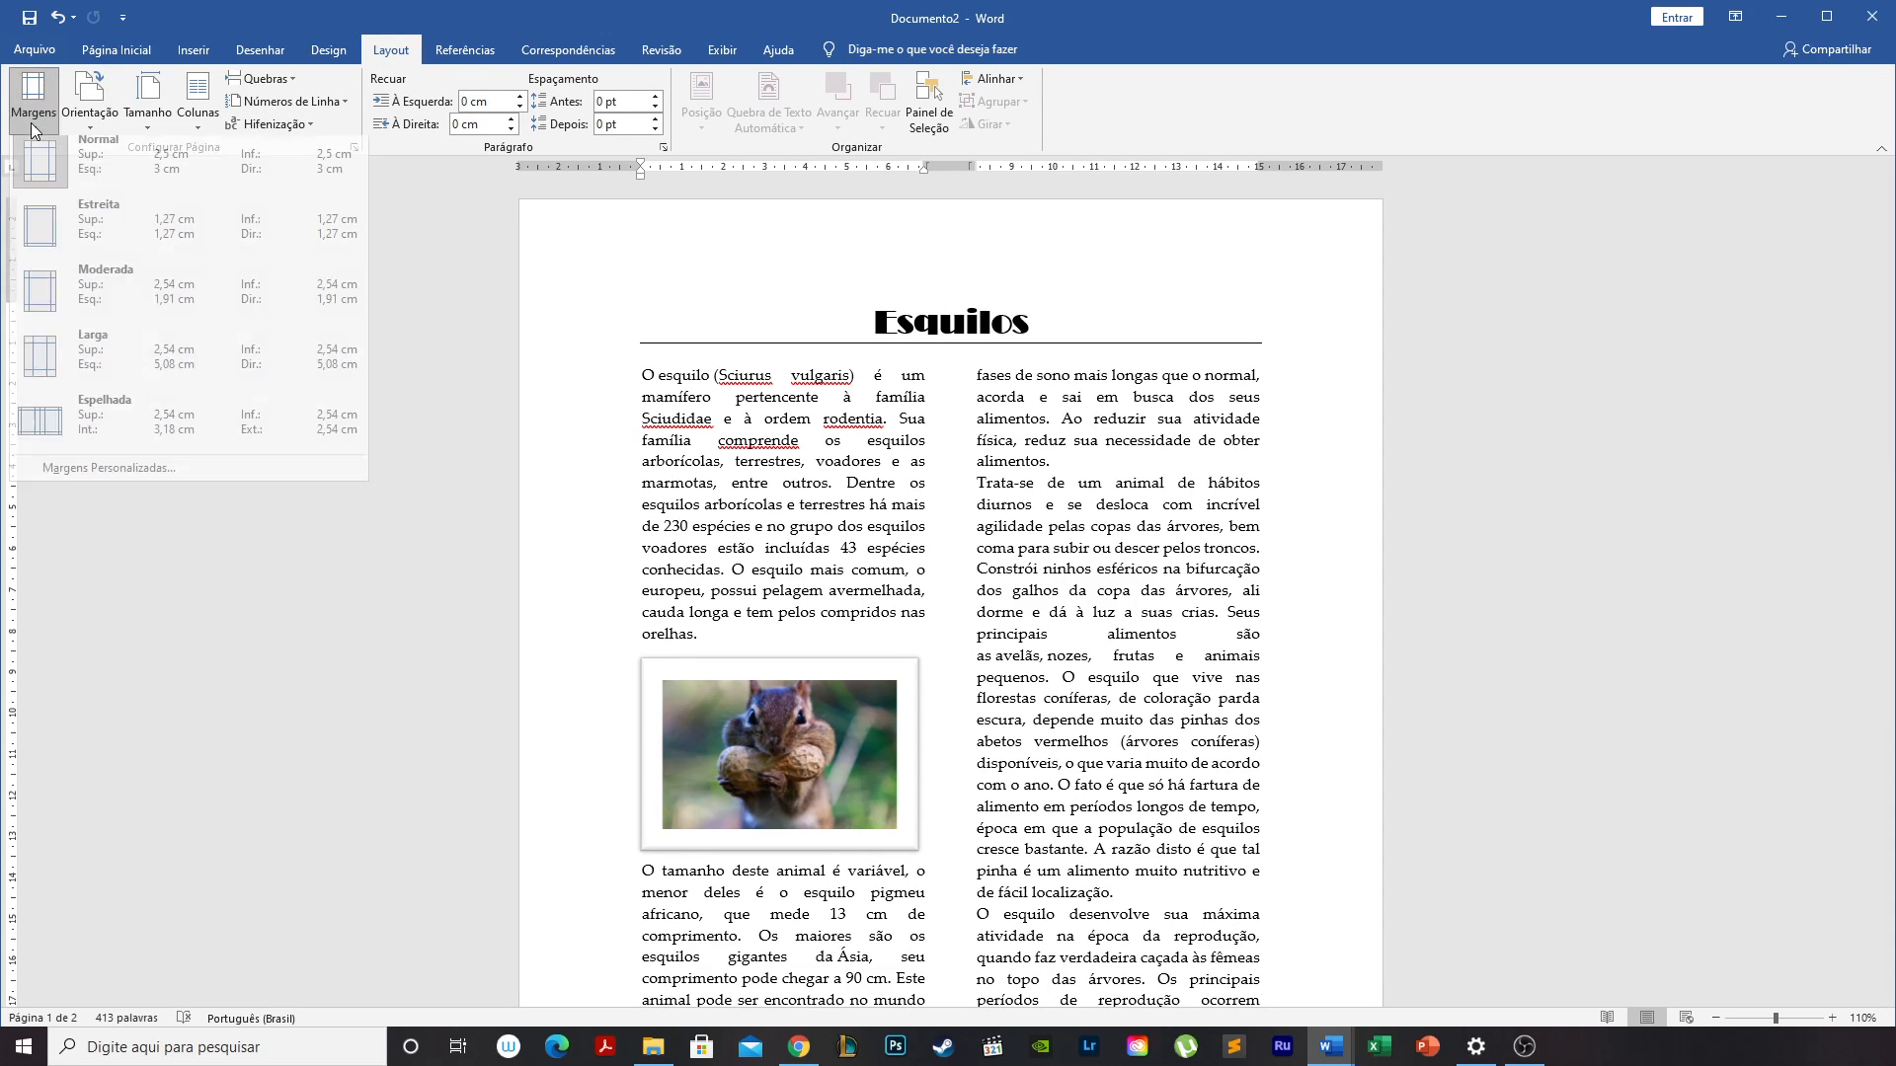
left_click(103, 219)
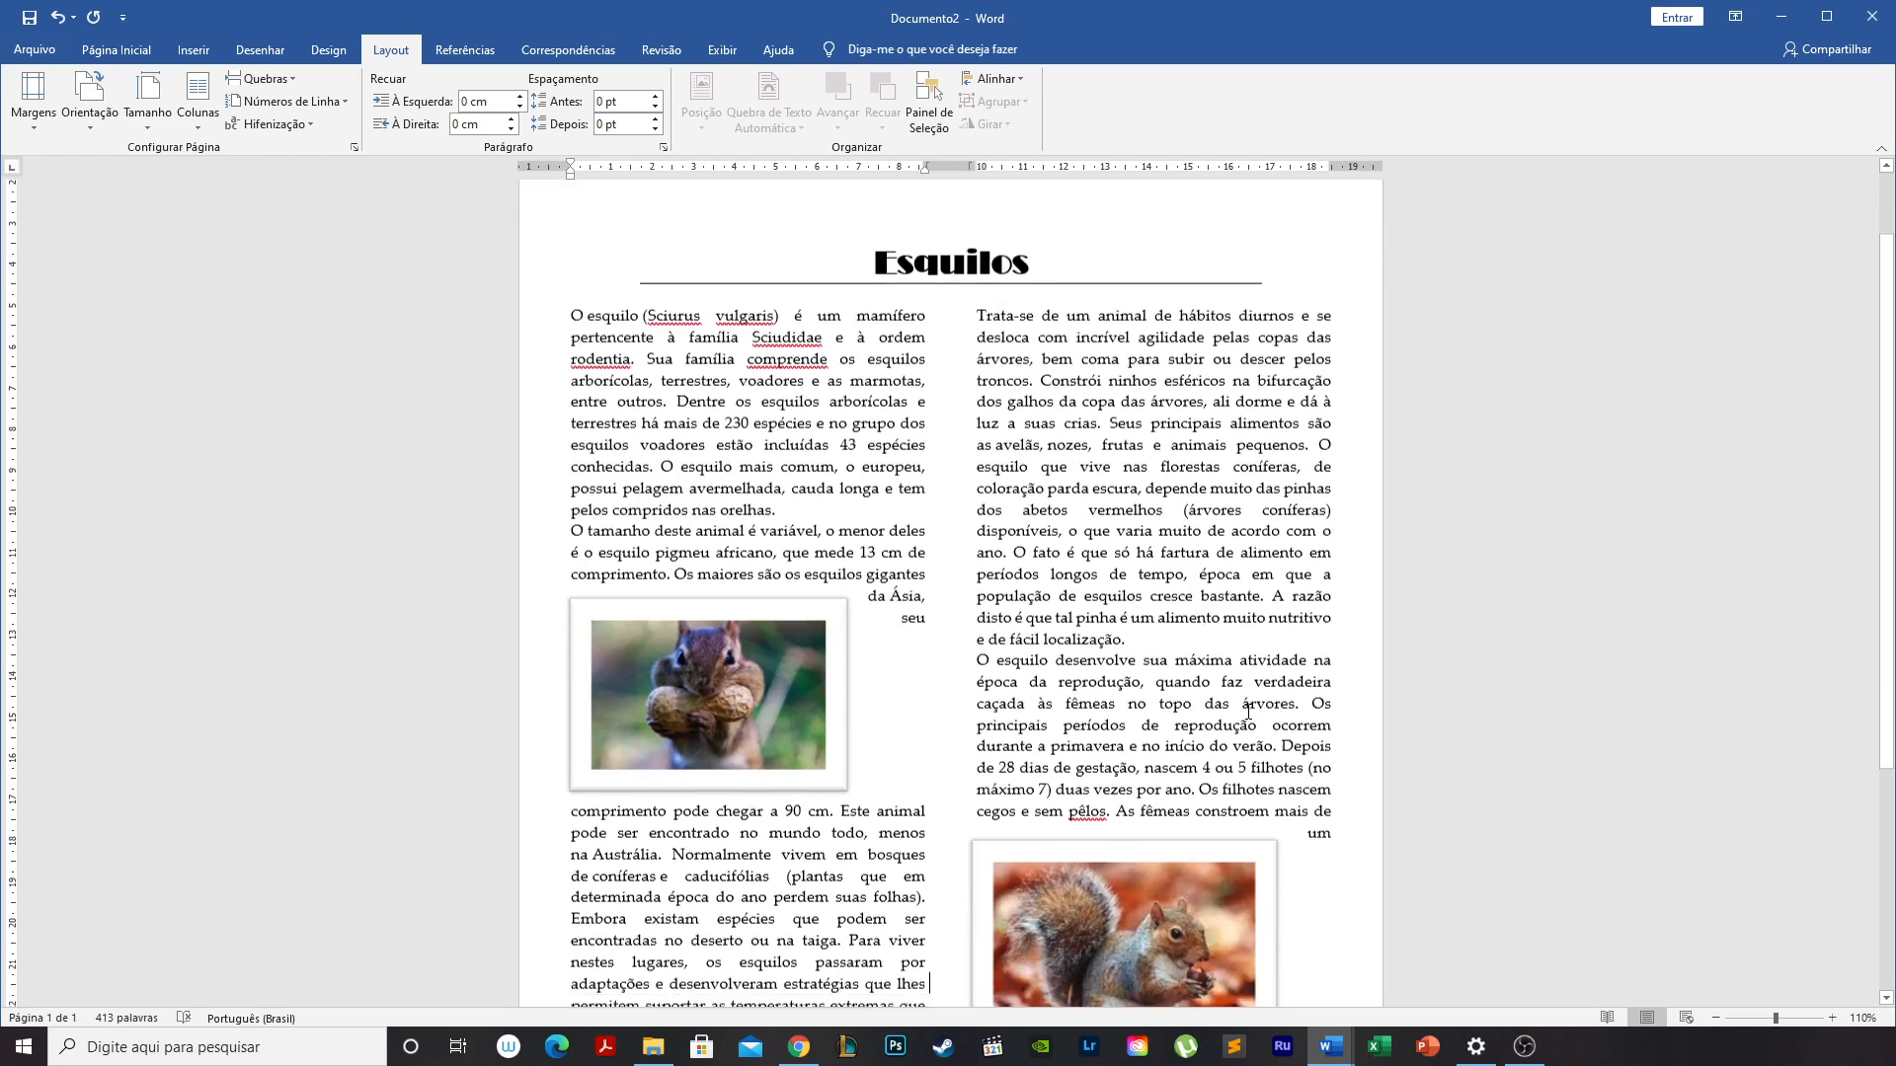
Move the red-leaves squirrel picture down so it sits below the last paragraph of the second column.
scroll(1086, 592, "down", 5)
left_click(1172, 605)
left_click_drag(1172, 604, 1134, 700)
left_click(1383, 943)
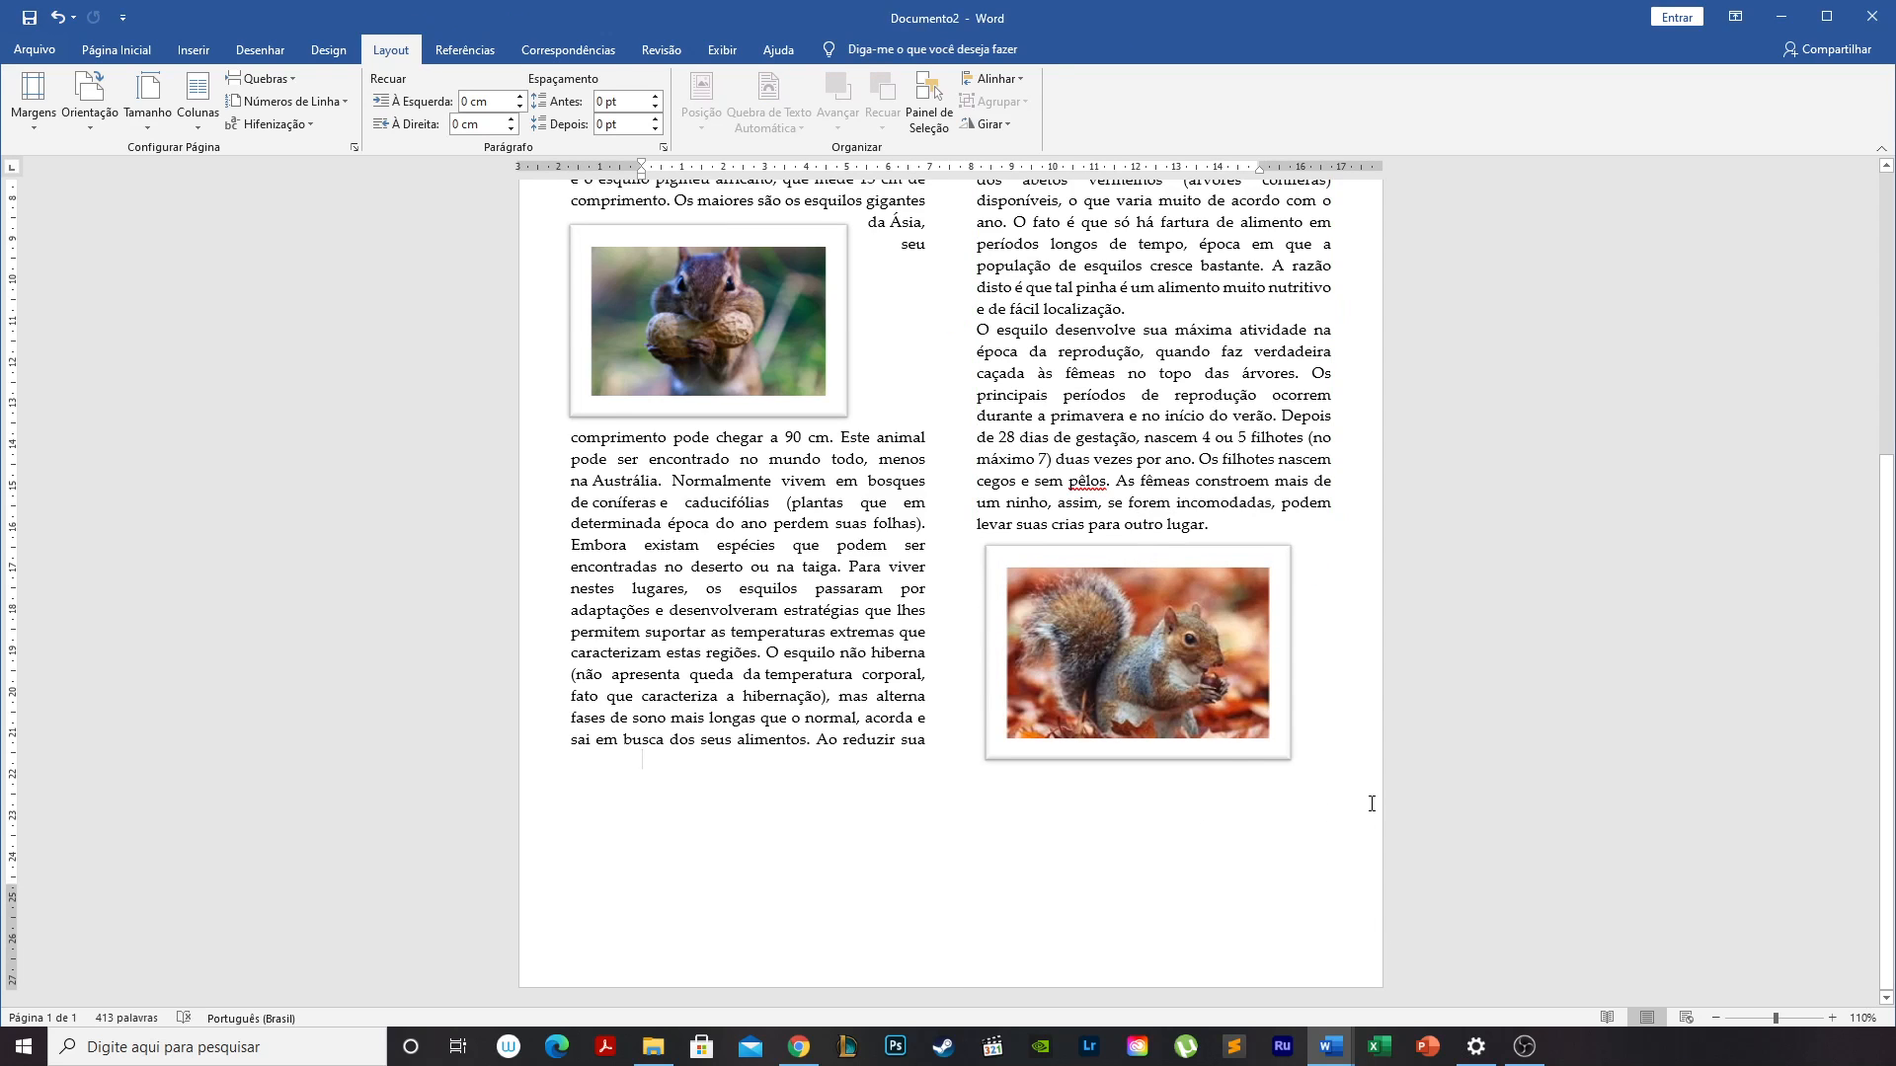
Remove the border line under the title "Esquilos" and apply Borda Inferior to the title again.
scroll(1372, 803, "up", 5)
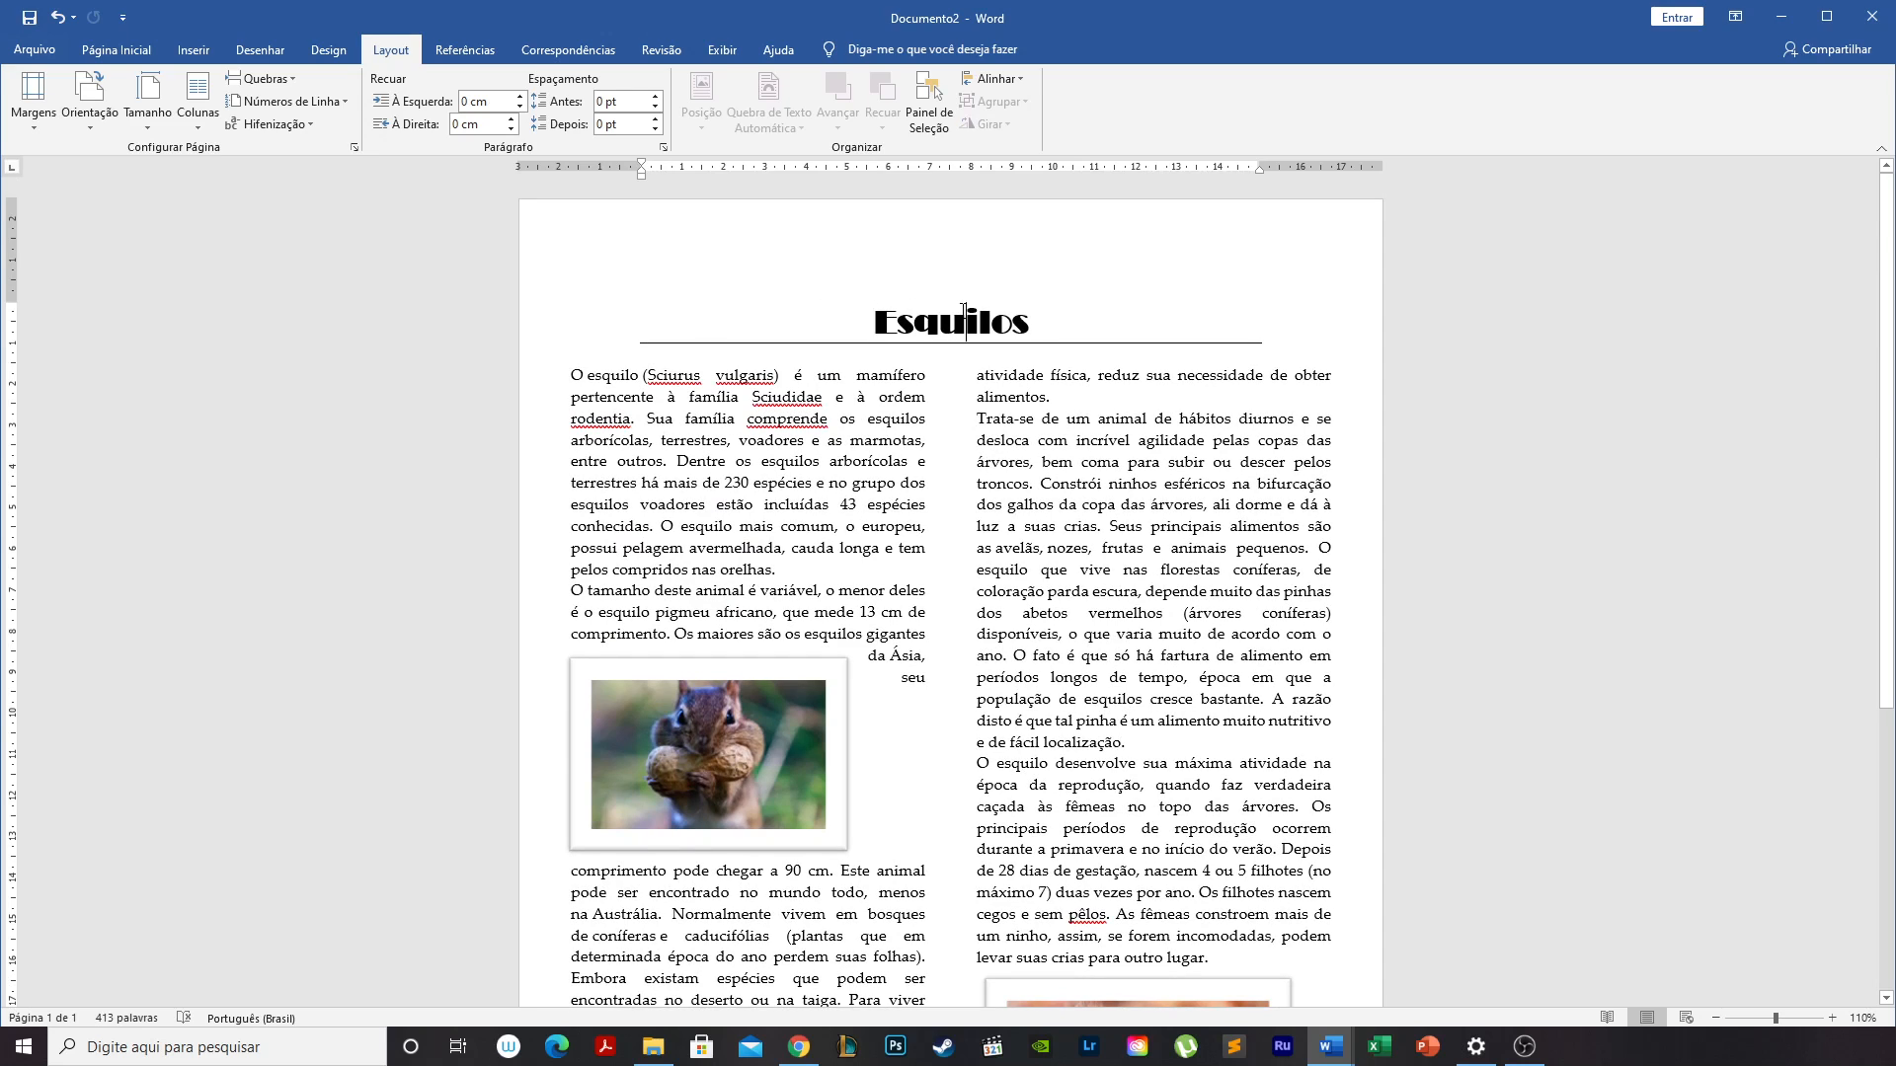
left_click(89, 55)
left_click(682, 122)
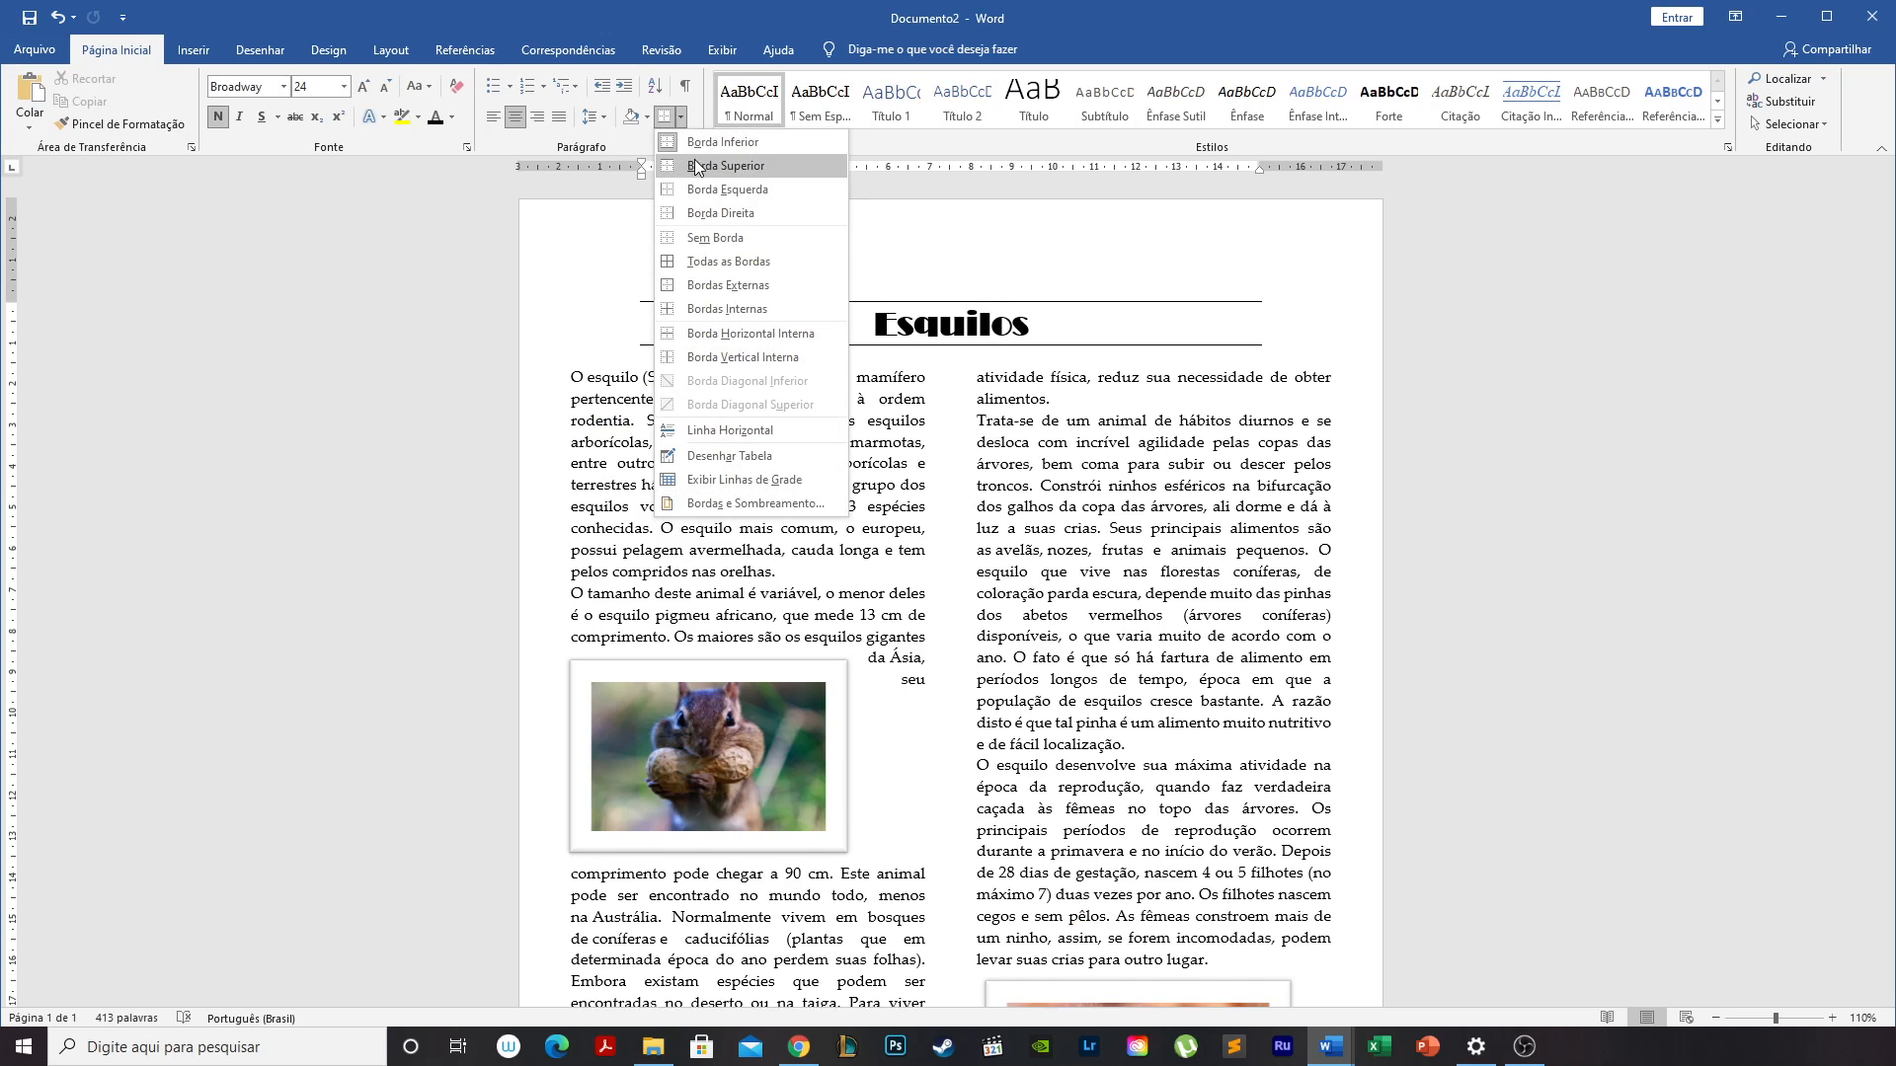
left_click(1175, 359)
left_click(1144, 327)
left_click_drag(1137, 310, 848, 314)
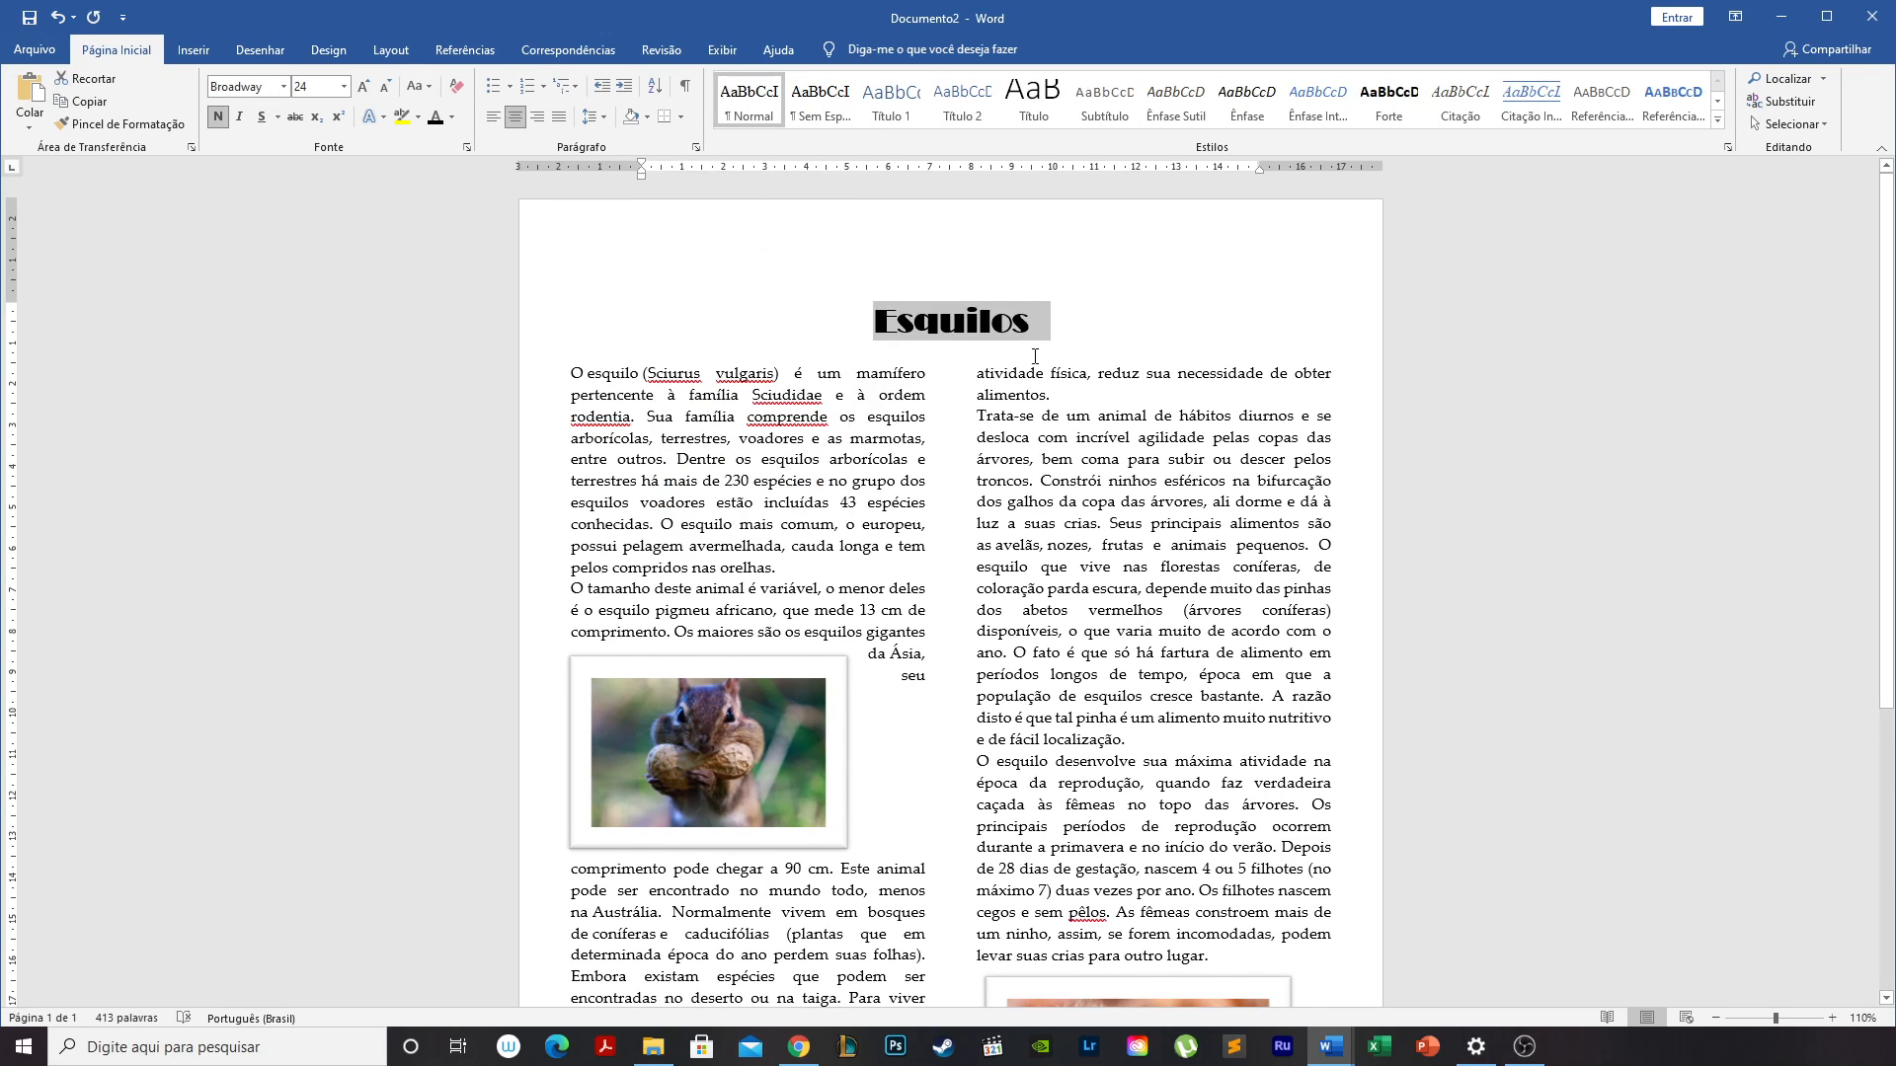
left_click(980, 322)
left_click(677, 116)
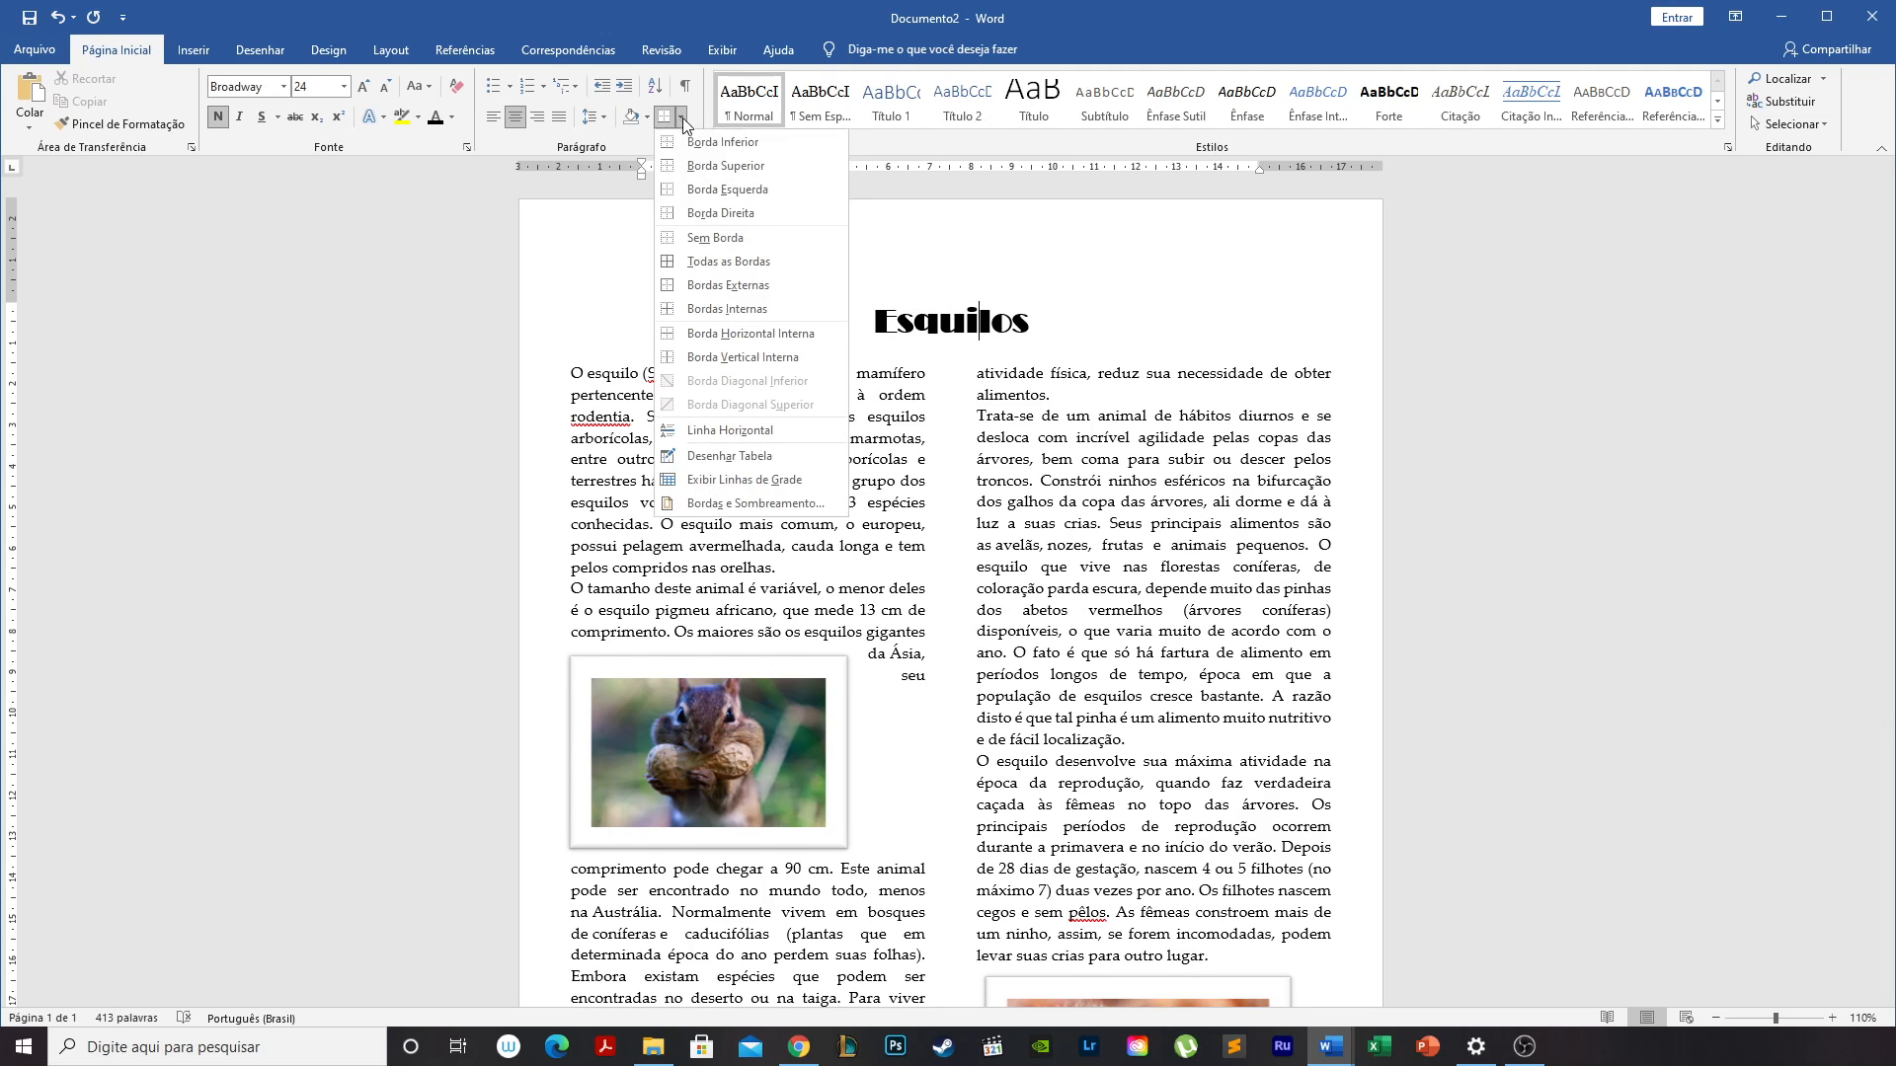
left_click(849, 235)
left_click(1216, 592)
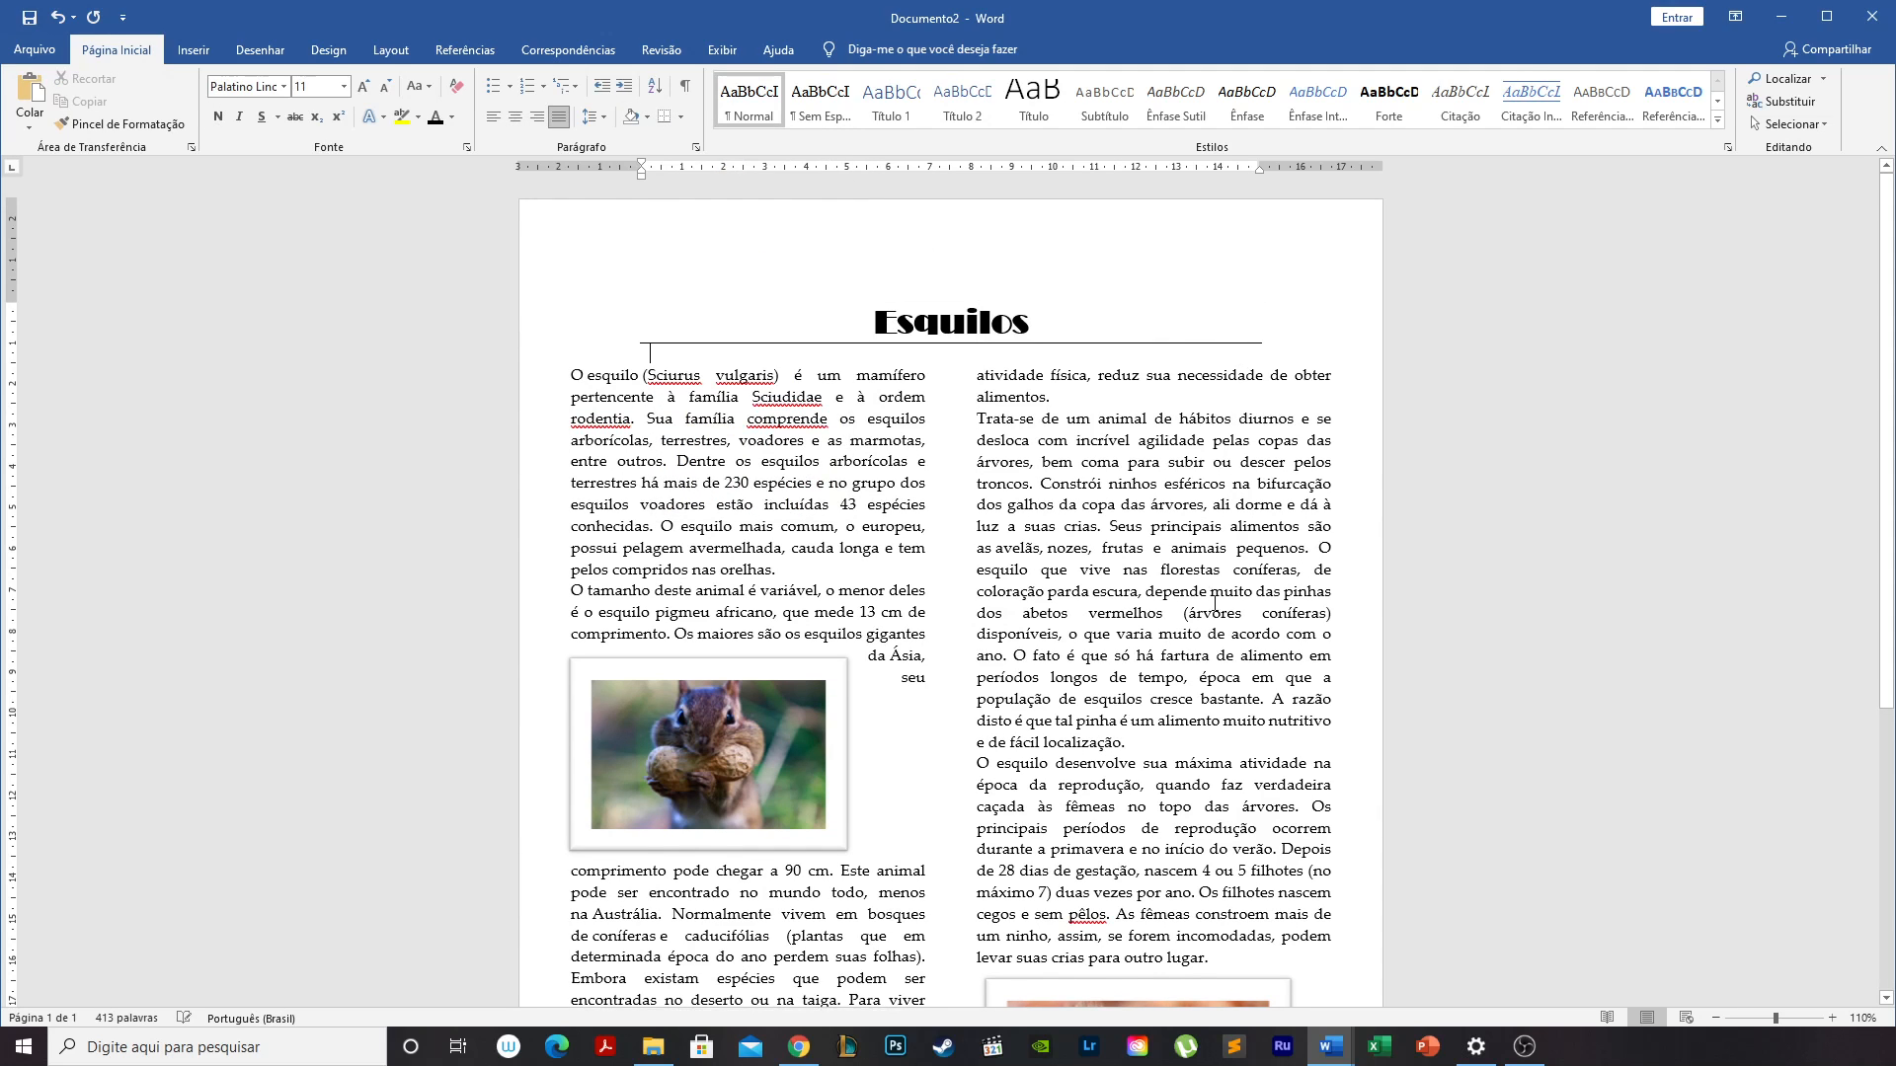
Review the page, checking the underlined title, the two text columns and both squirrel pictures.
scroll(1224, 608, "down", 7)
scroll(1227, 618, "up", 1)
scroll(1228, 617, "up", 5)
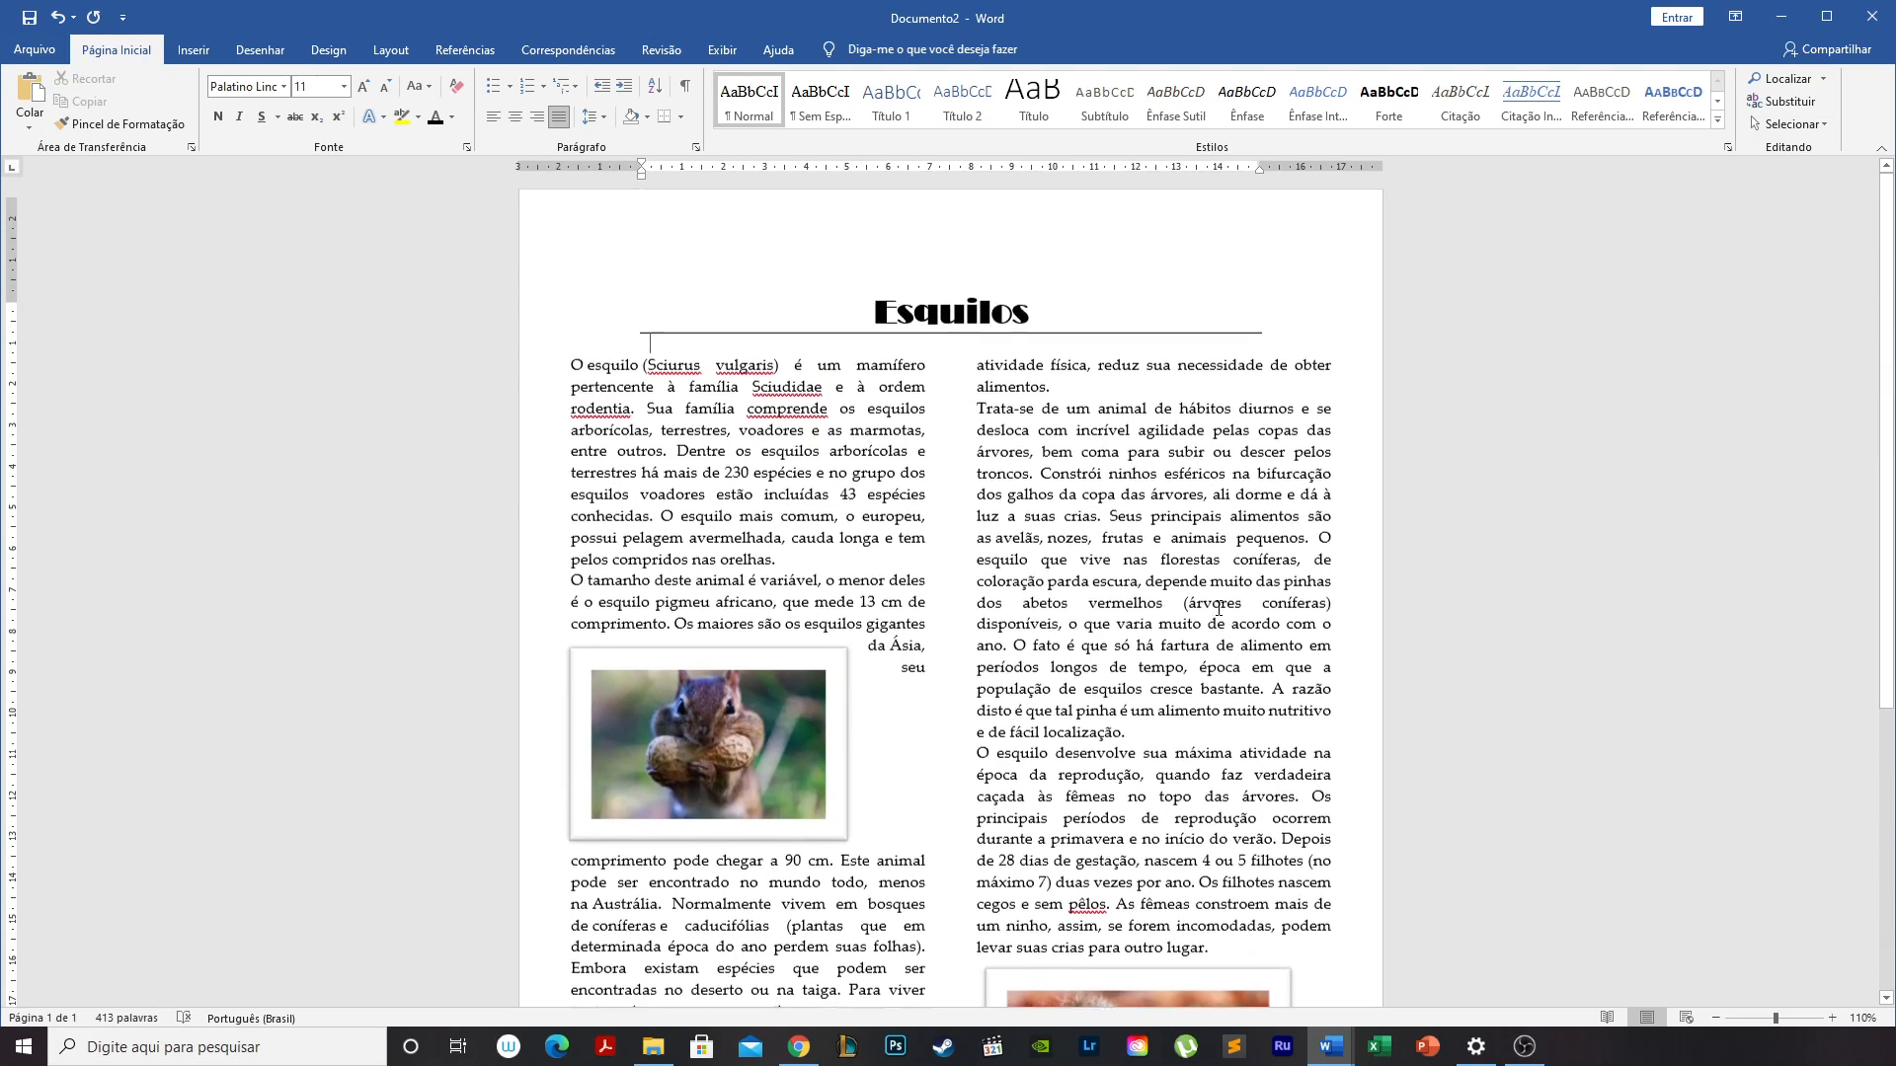
left_click(1070, 331)
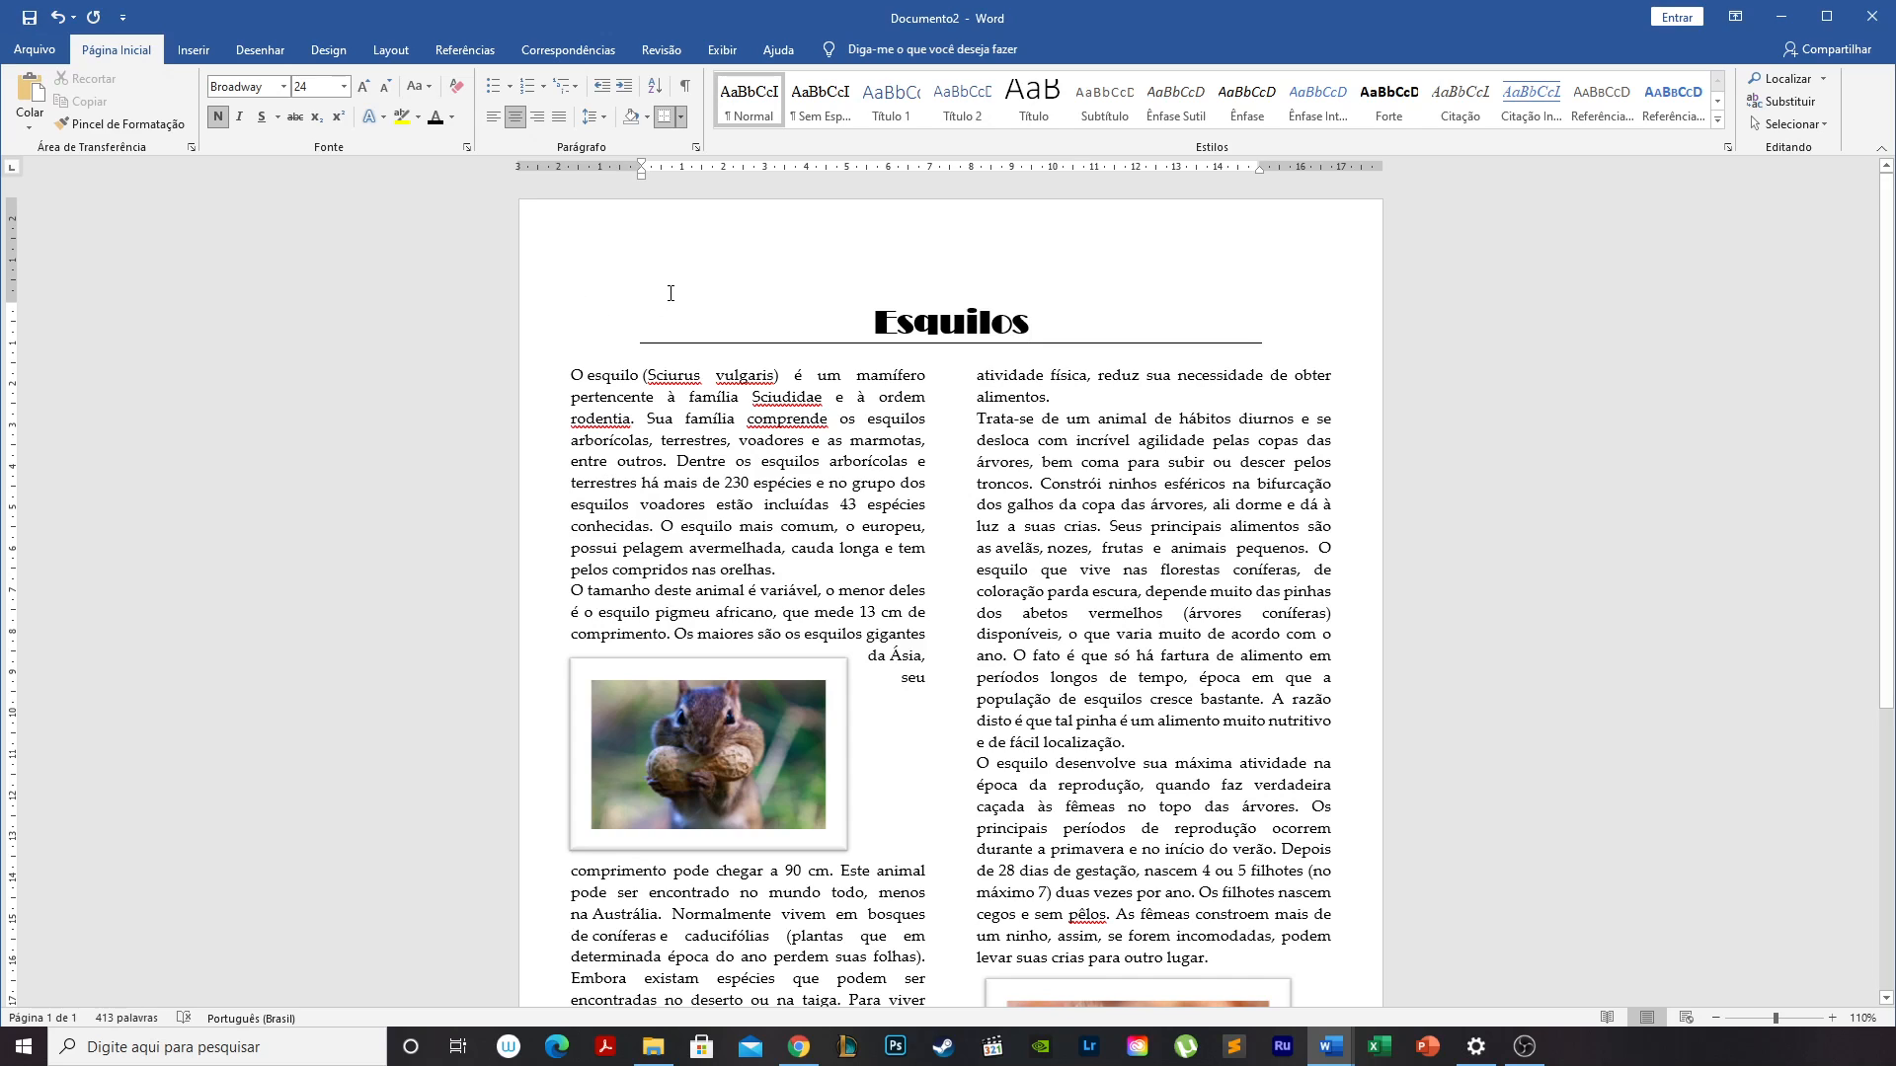
left_click(633, 426)
left_click(896, 319)
scroll(1027, 714, "down", 6)
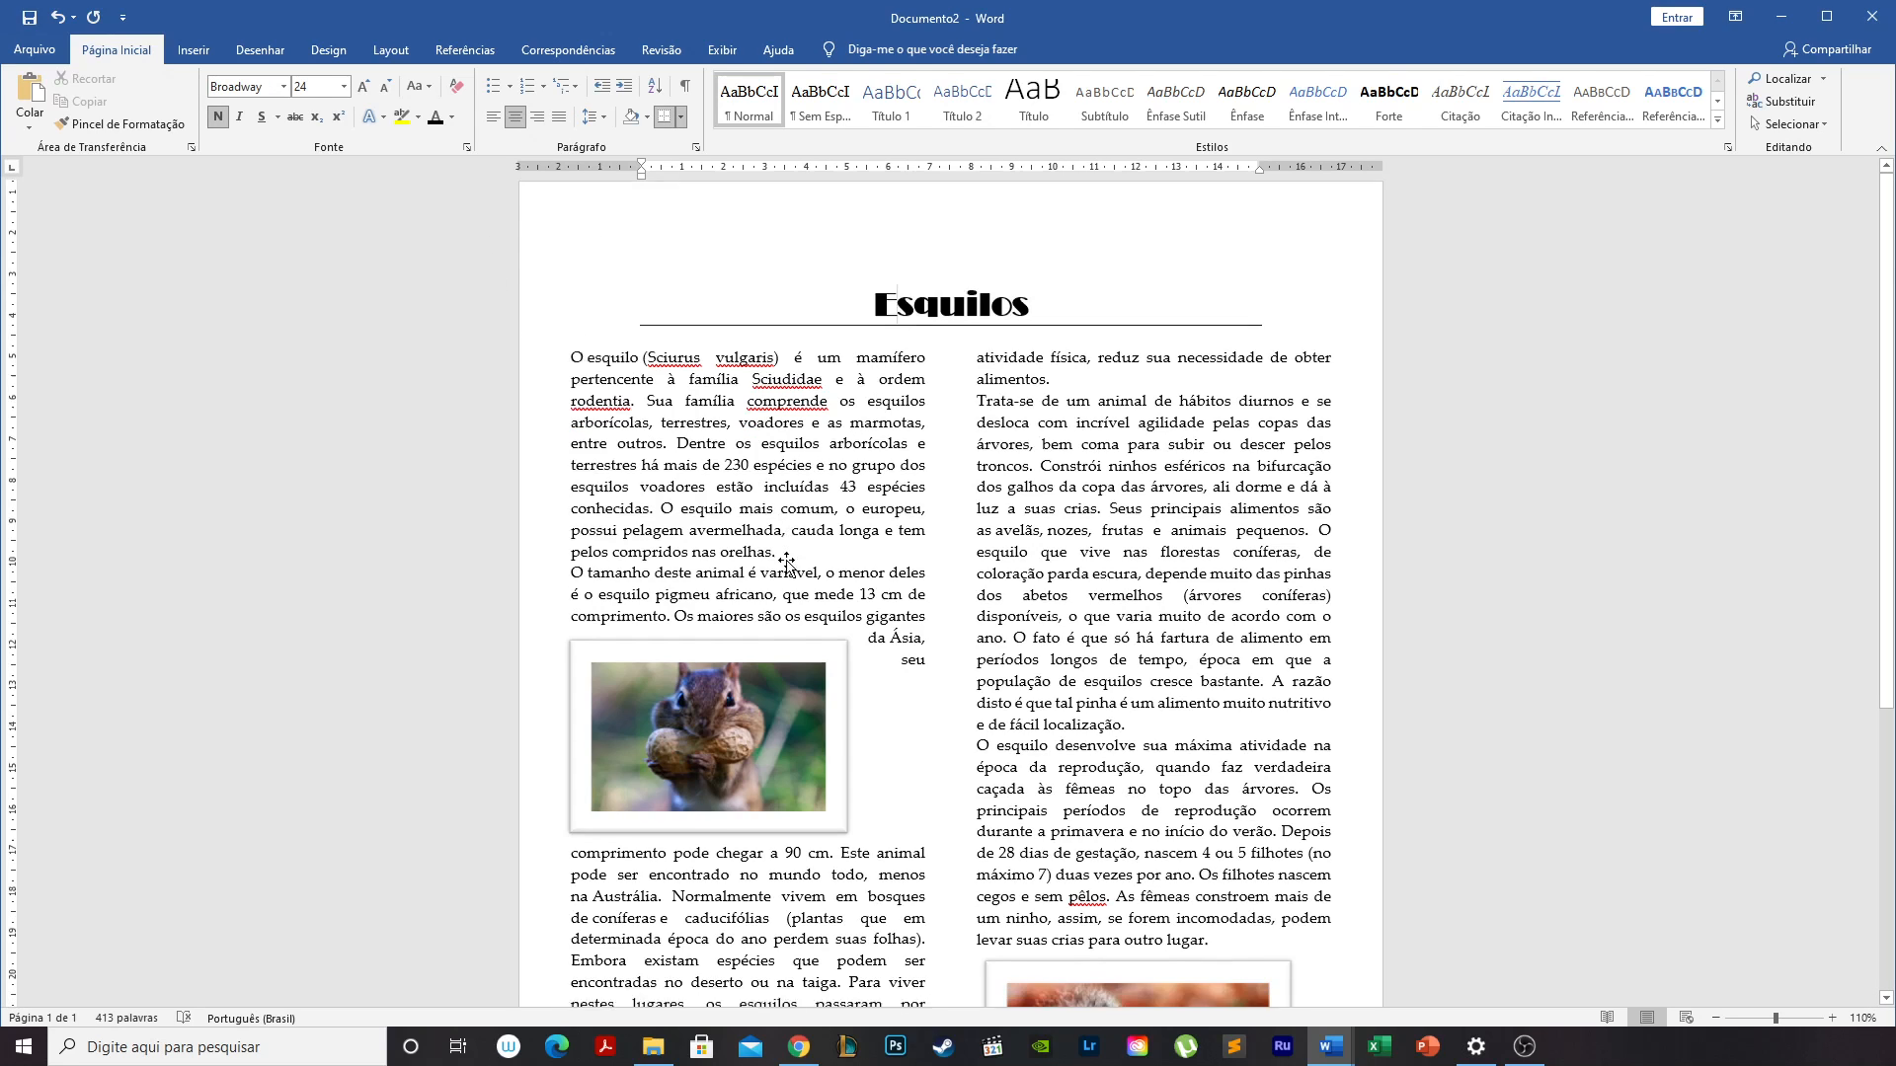
scroll(1027, 714, "up", 6)
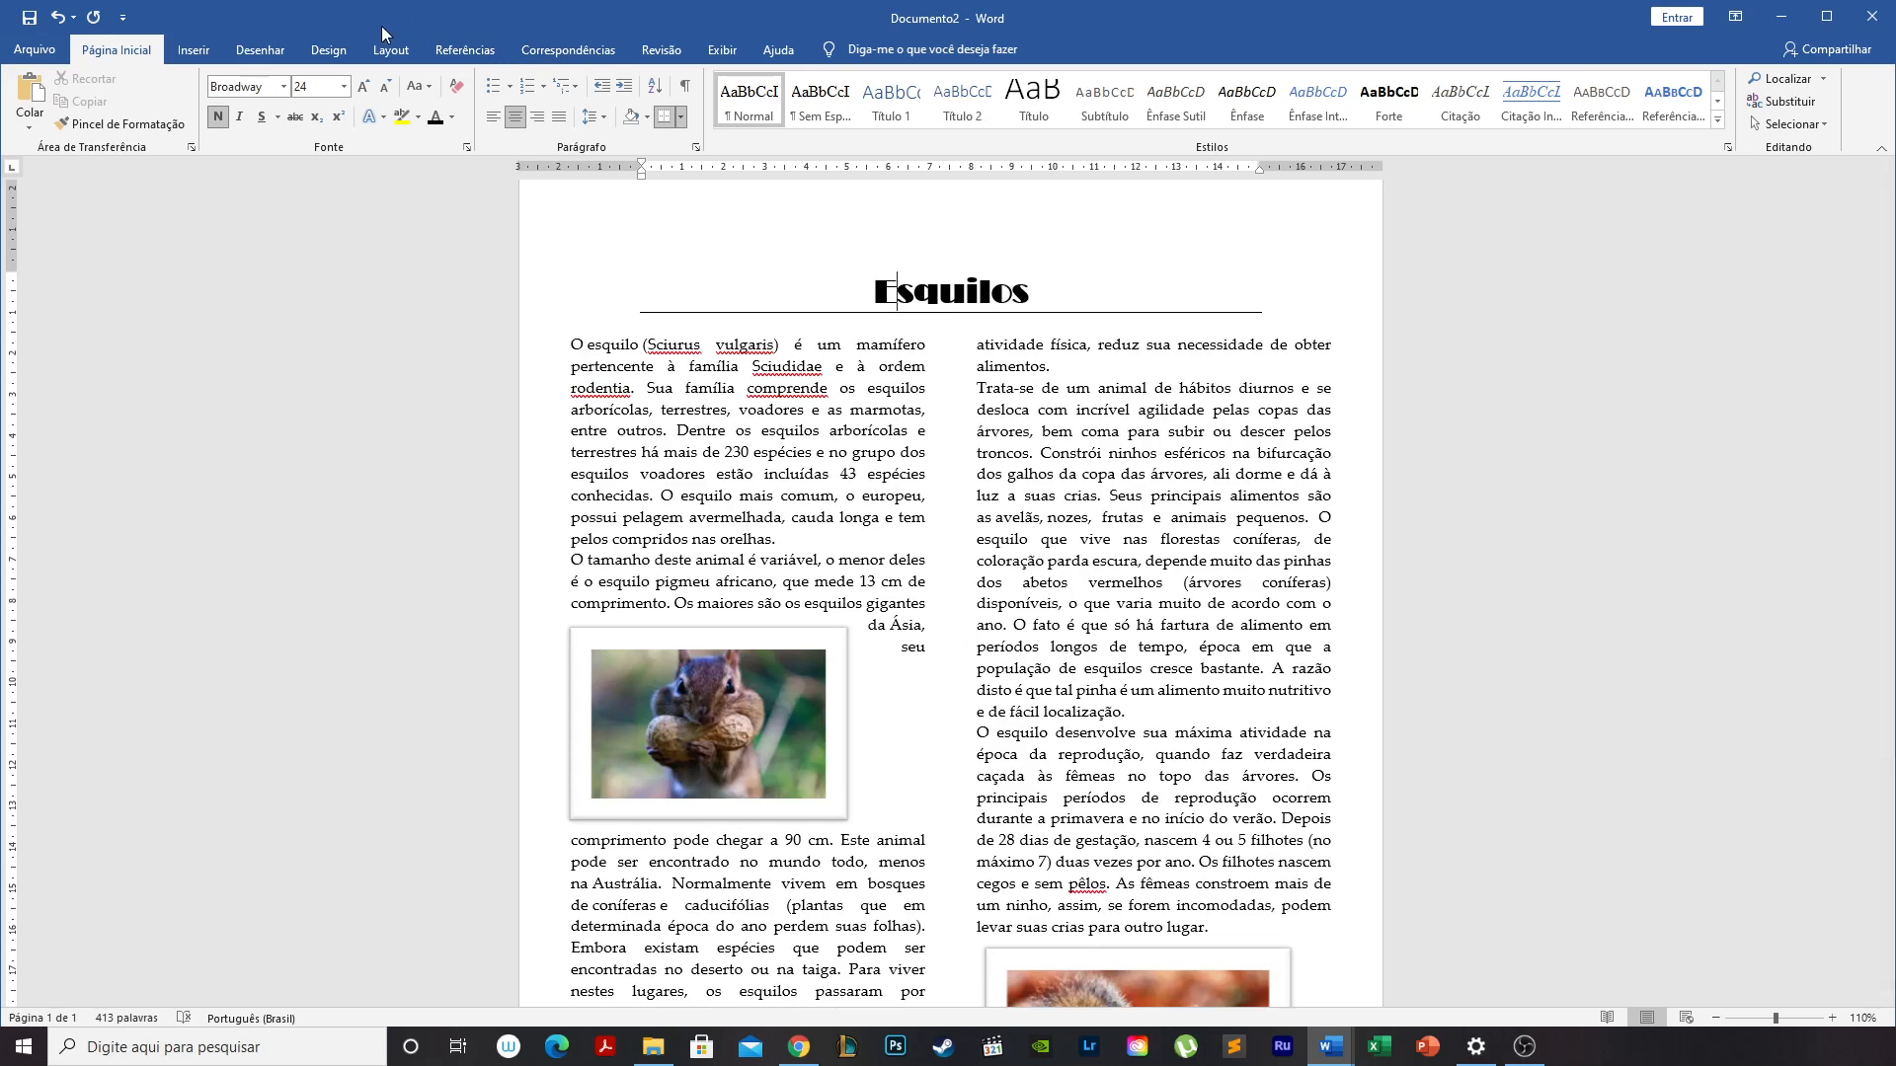
View the preset page margin options and check both squirrel pictures within the two columns.
left_click(390, 49)
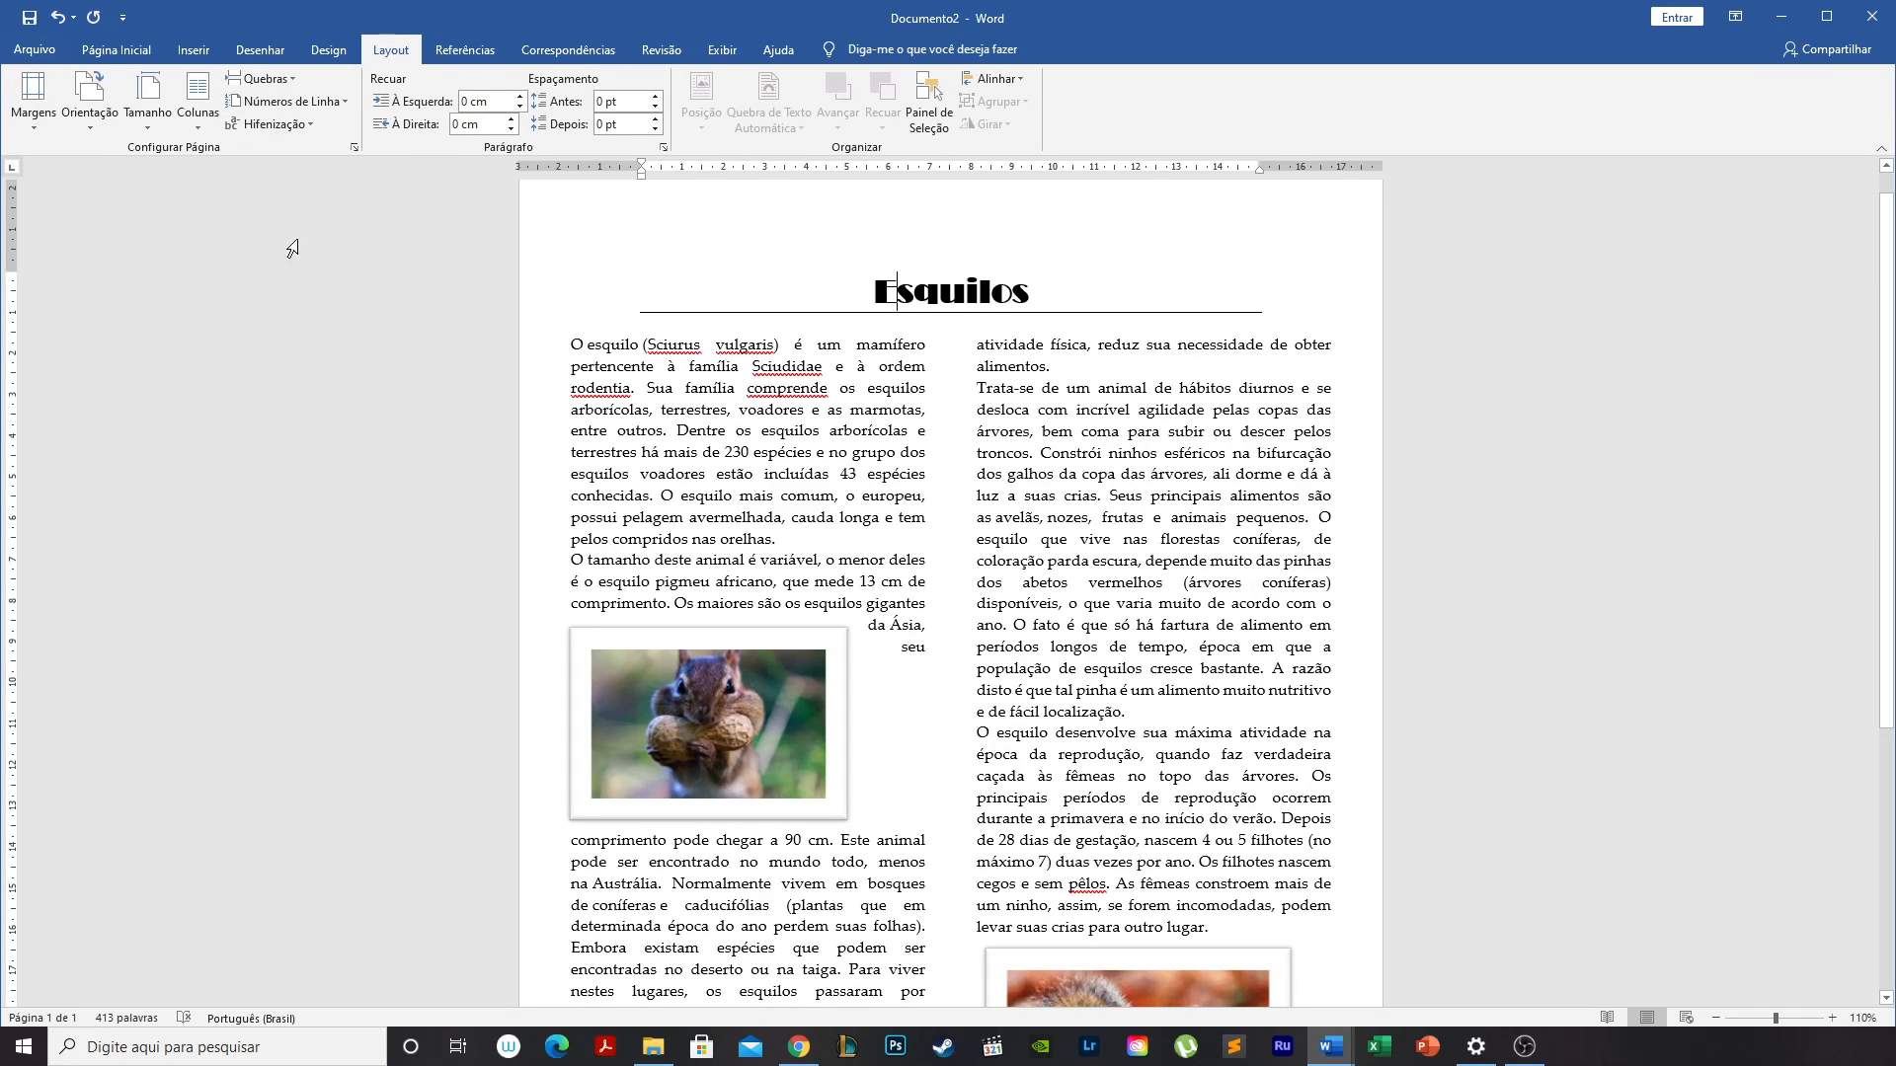
left_click(29, 136)
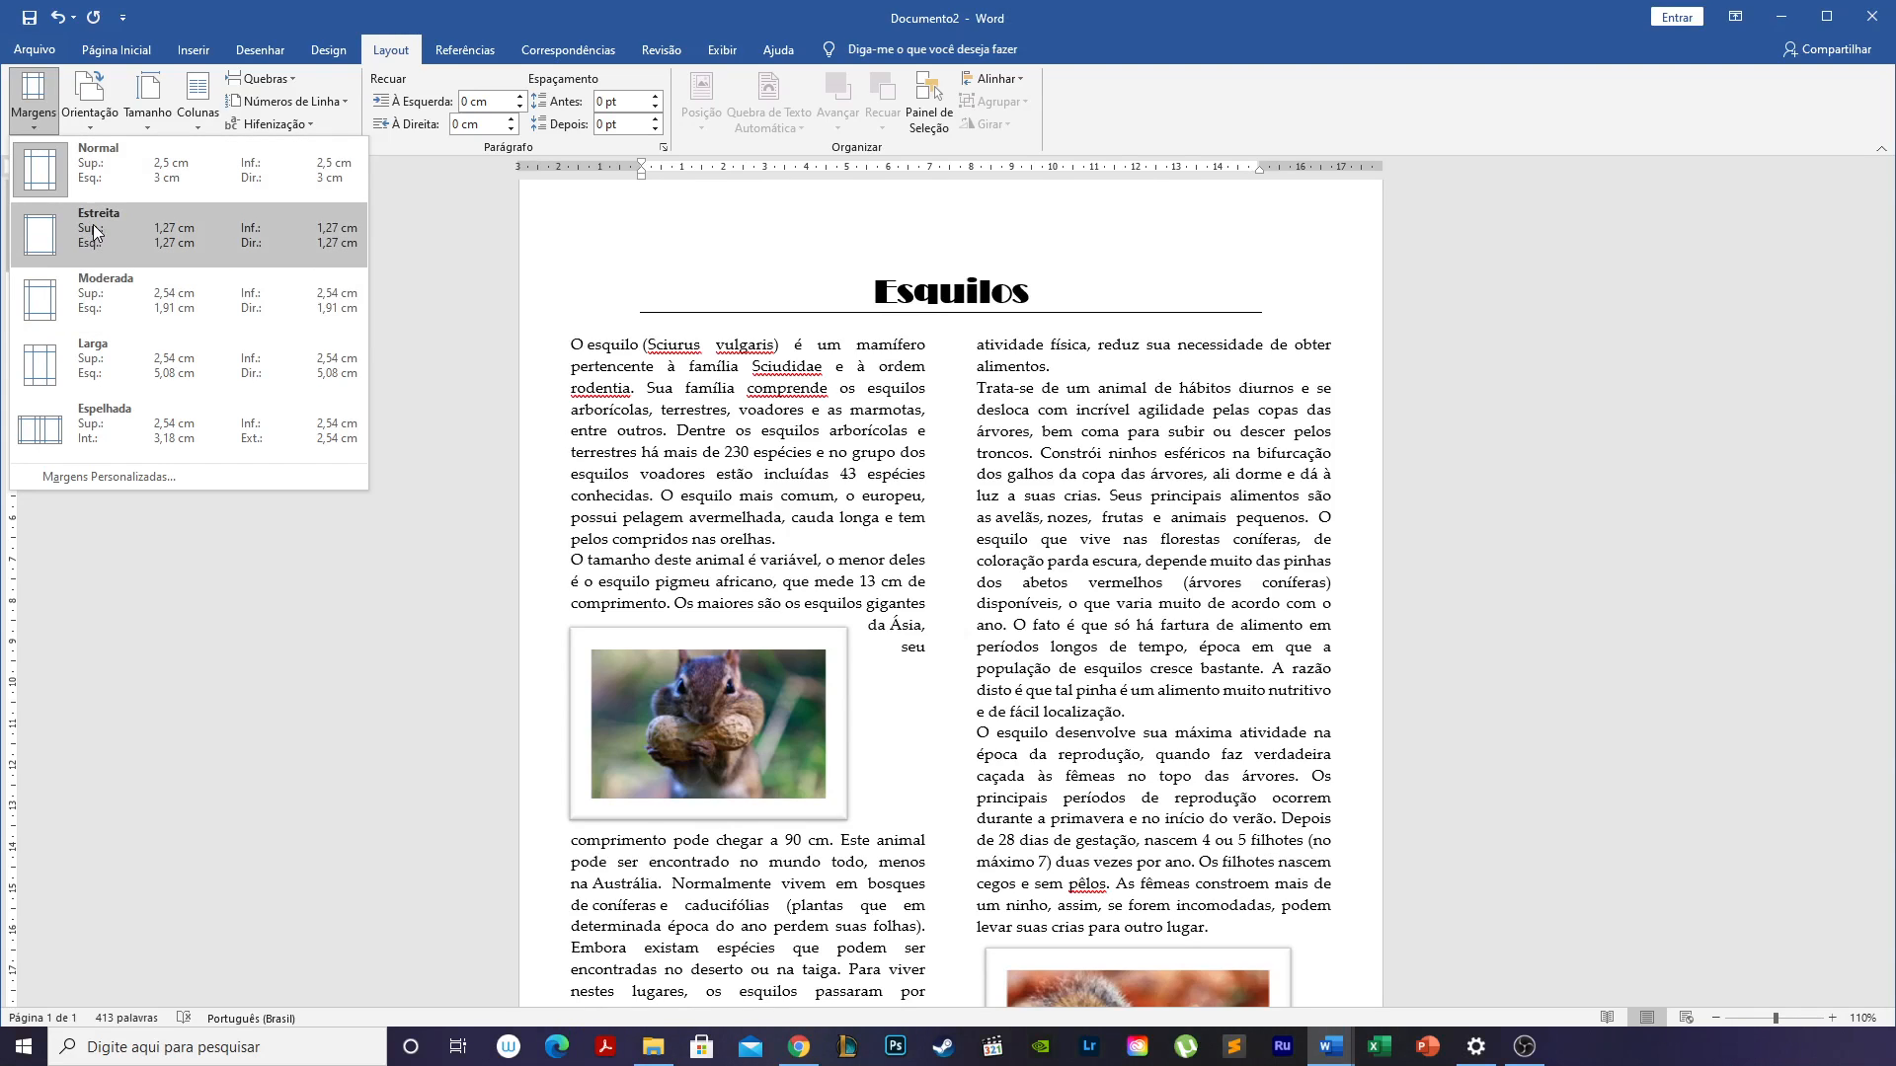
left_click(162, 810)
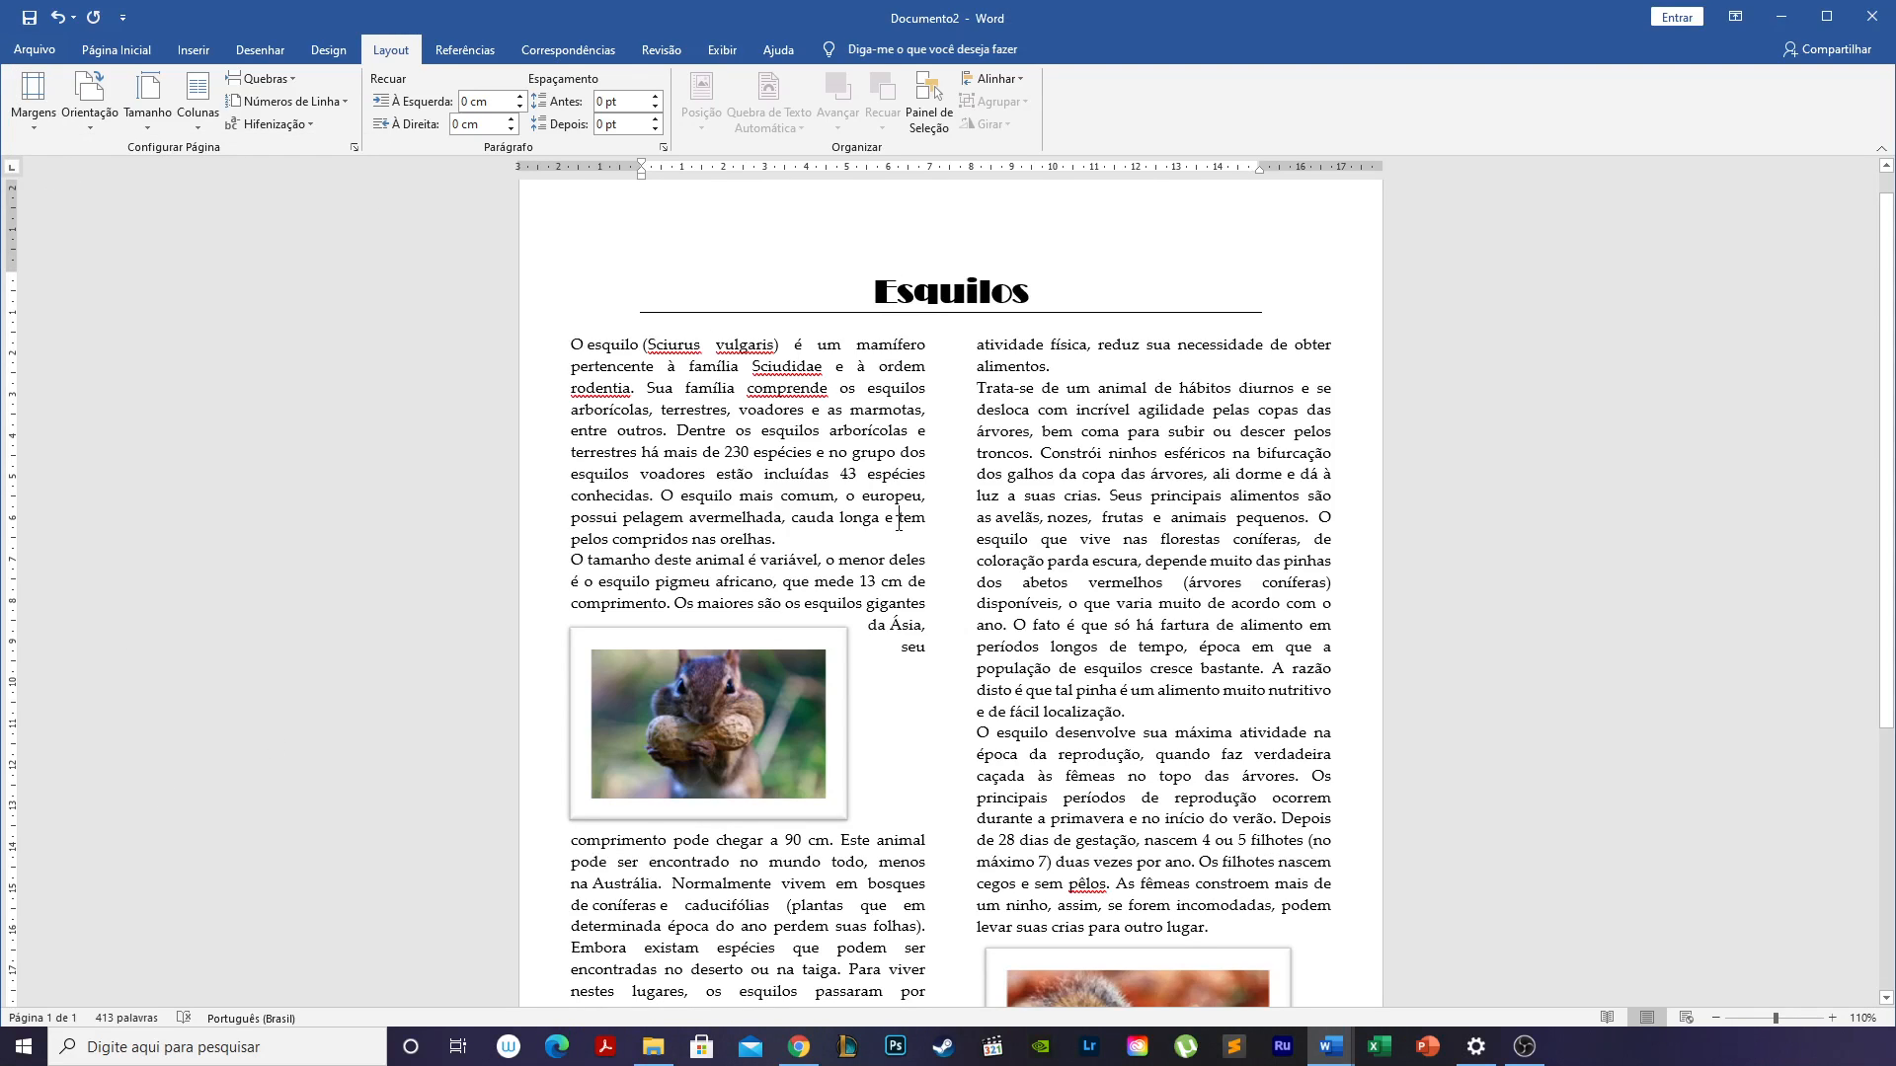
scroll(612, 398, "down", 7)
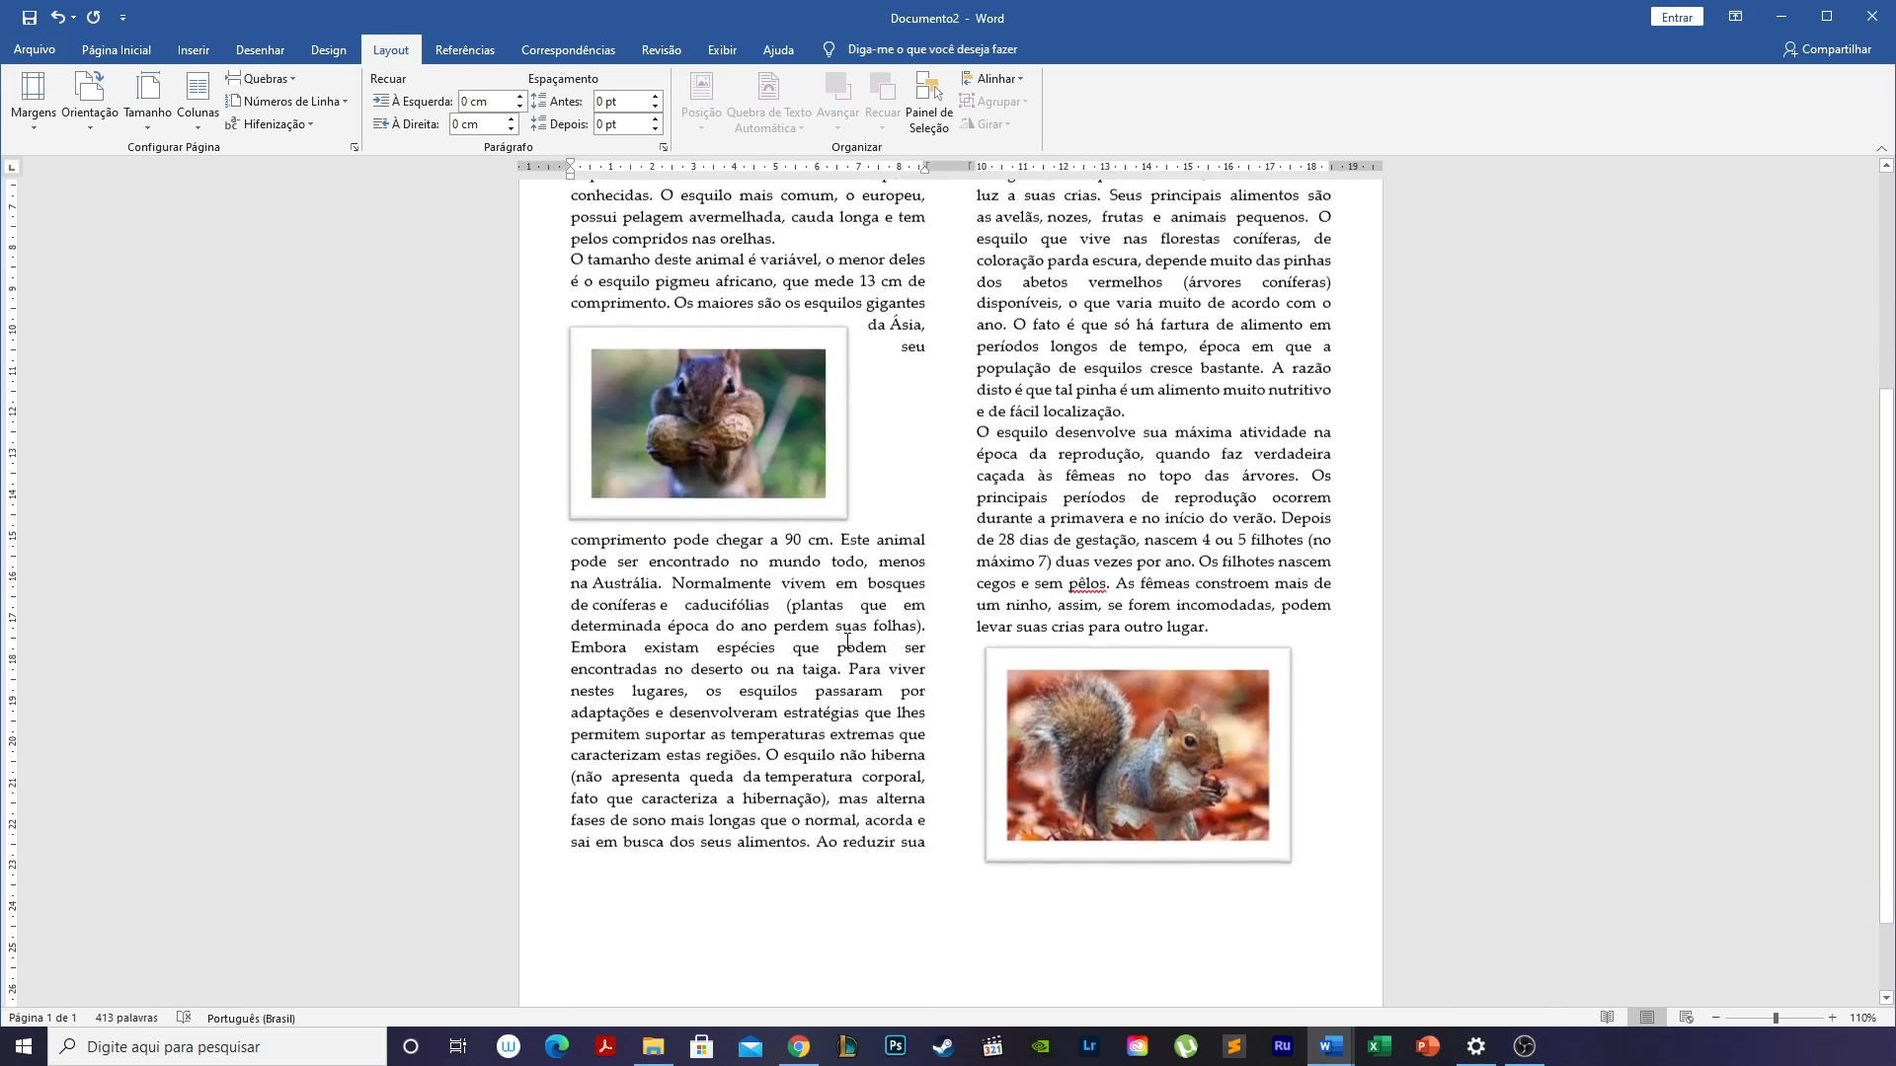
scroll(846, 643, "up", 5)
scroll(846, 643, "up", 3)
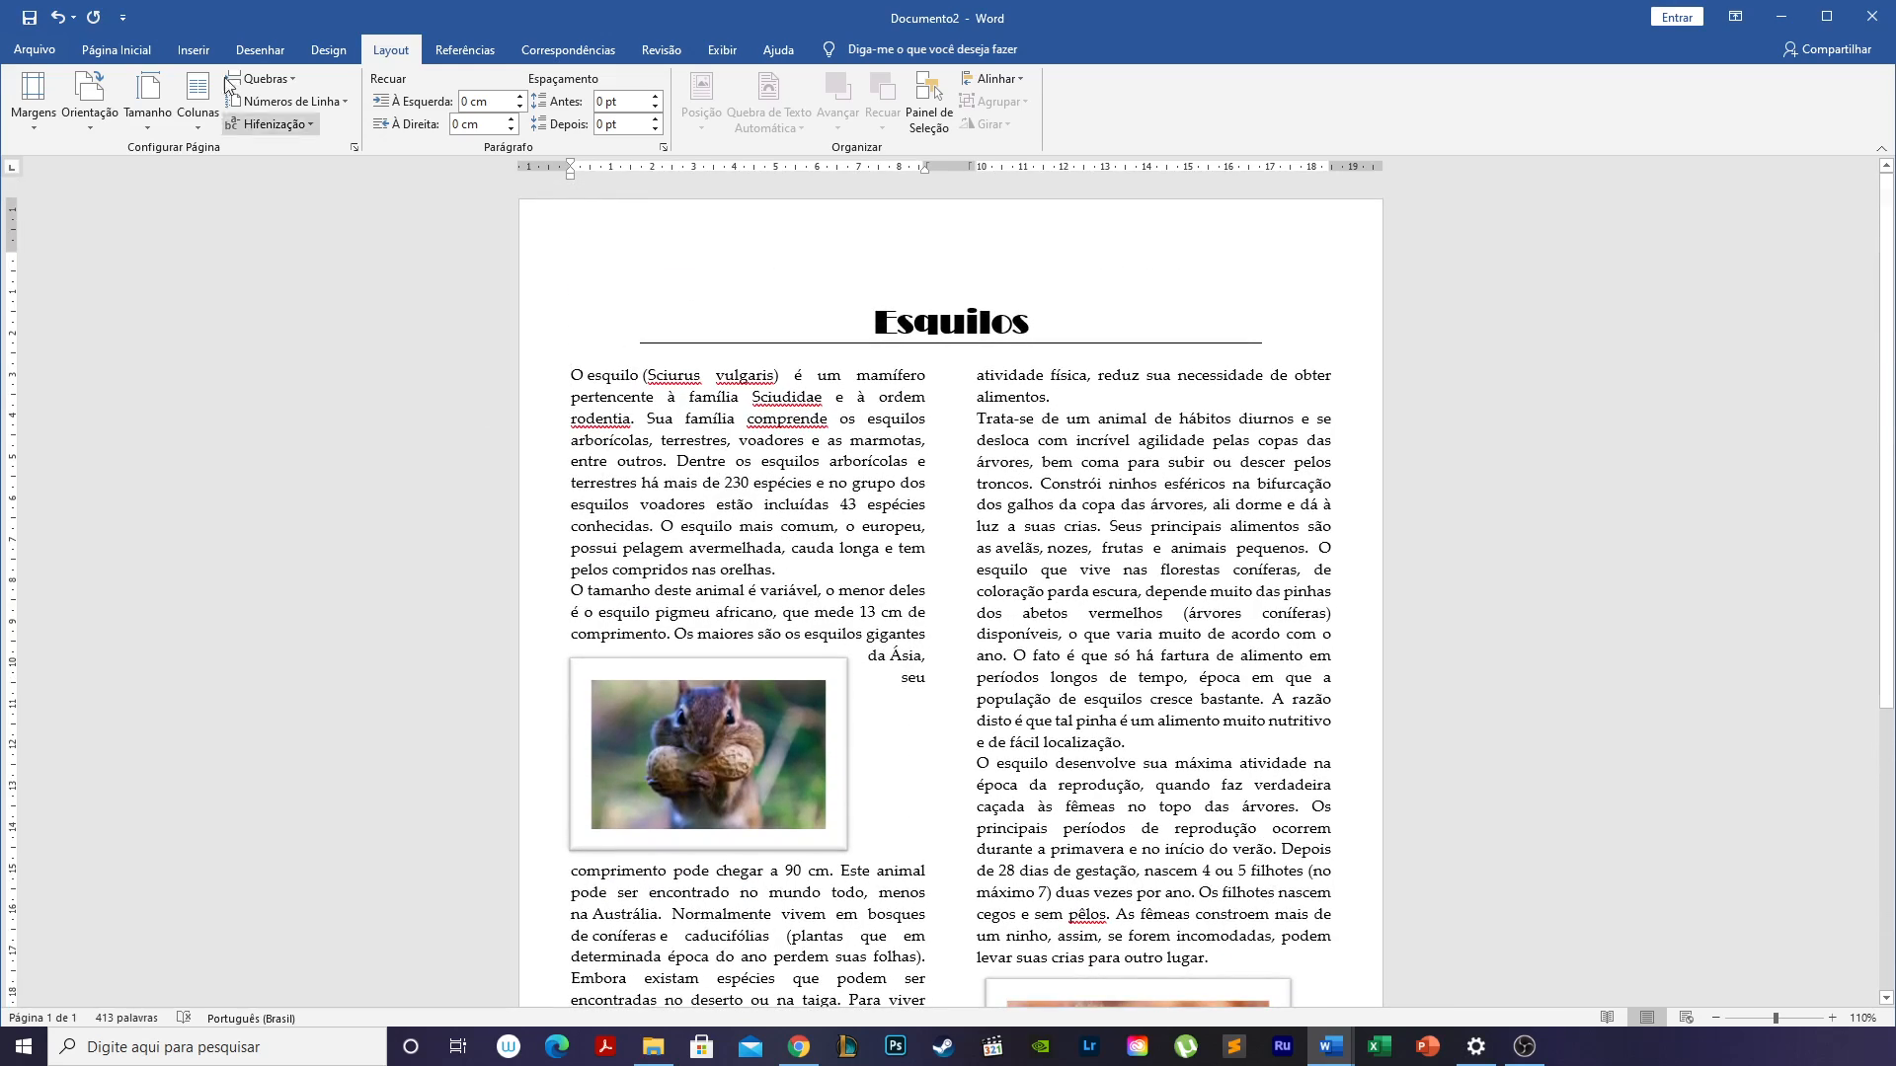
View the file commands for saving the document and return to the page.
left_click(45, 48)
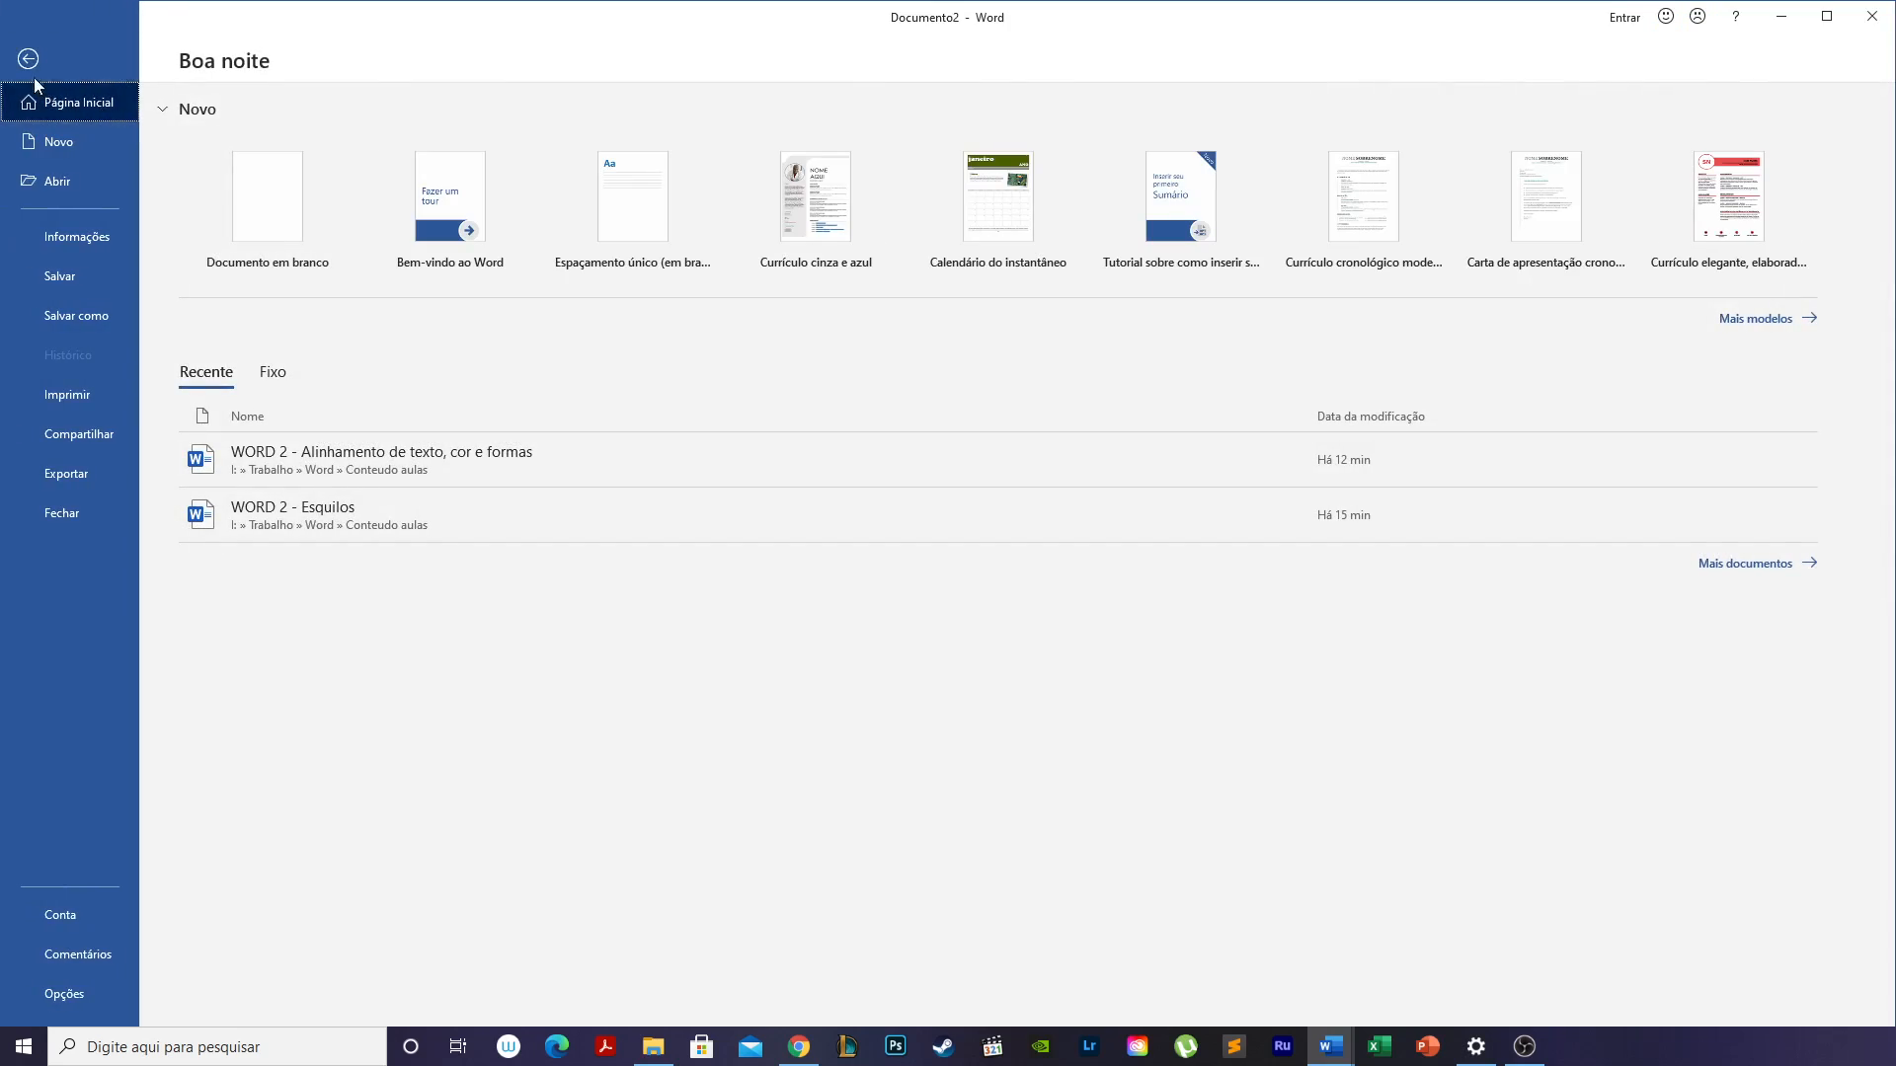
left_click(28, 59)
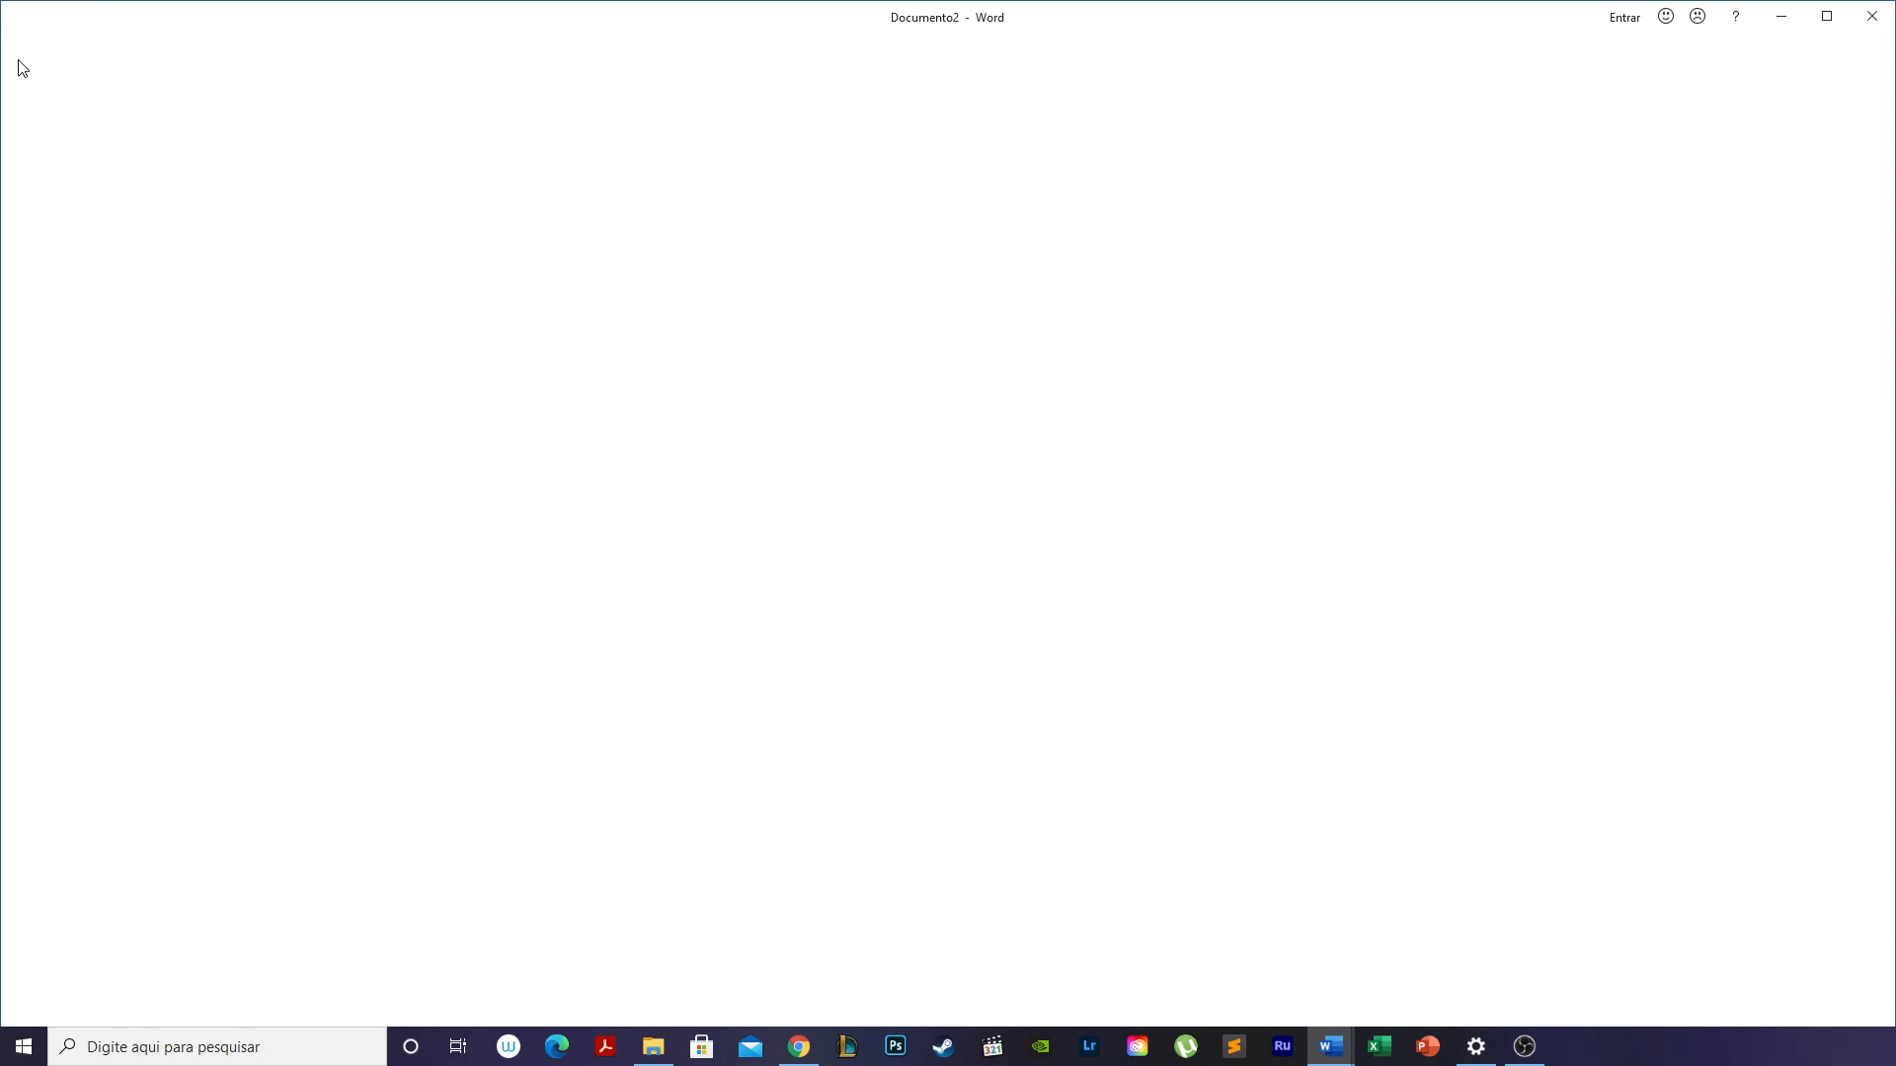
left_click(33, 51)
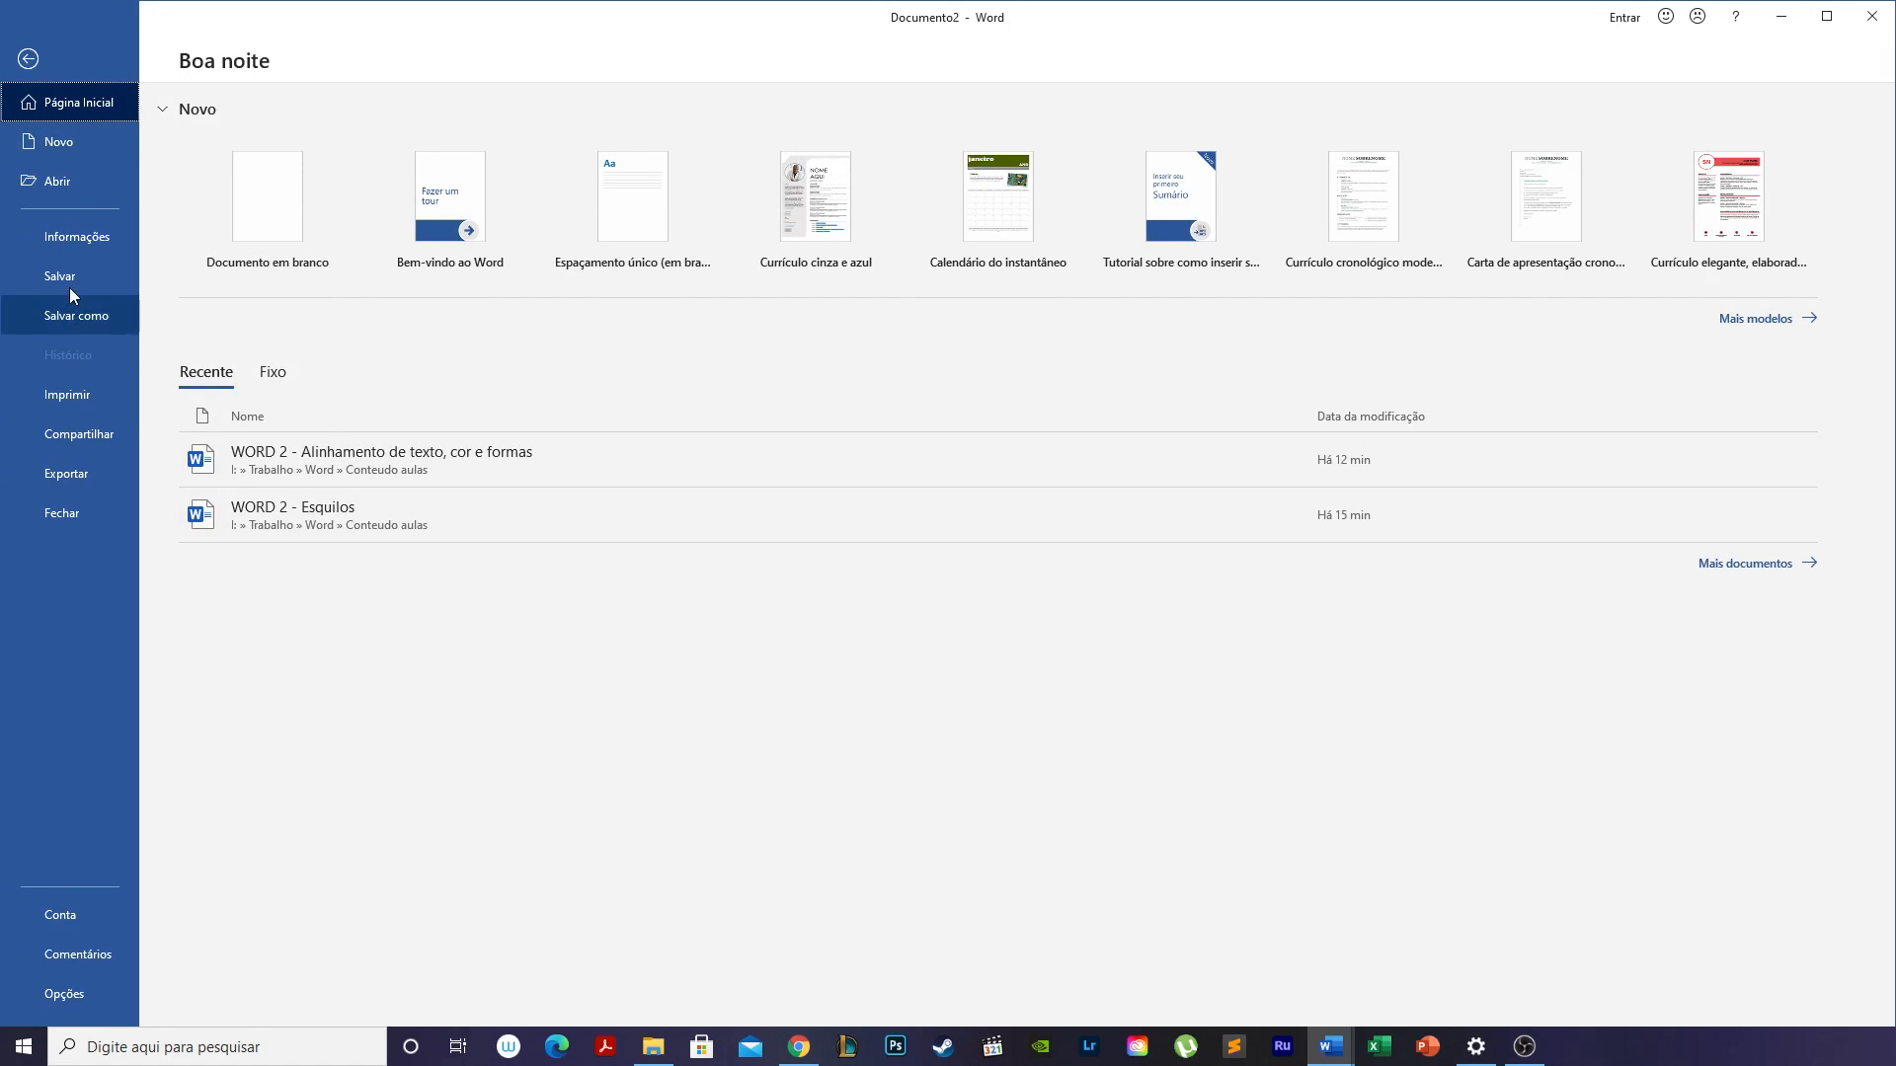
left_click(28, 59)
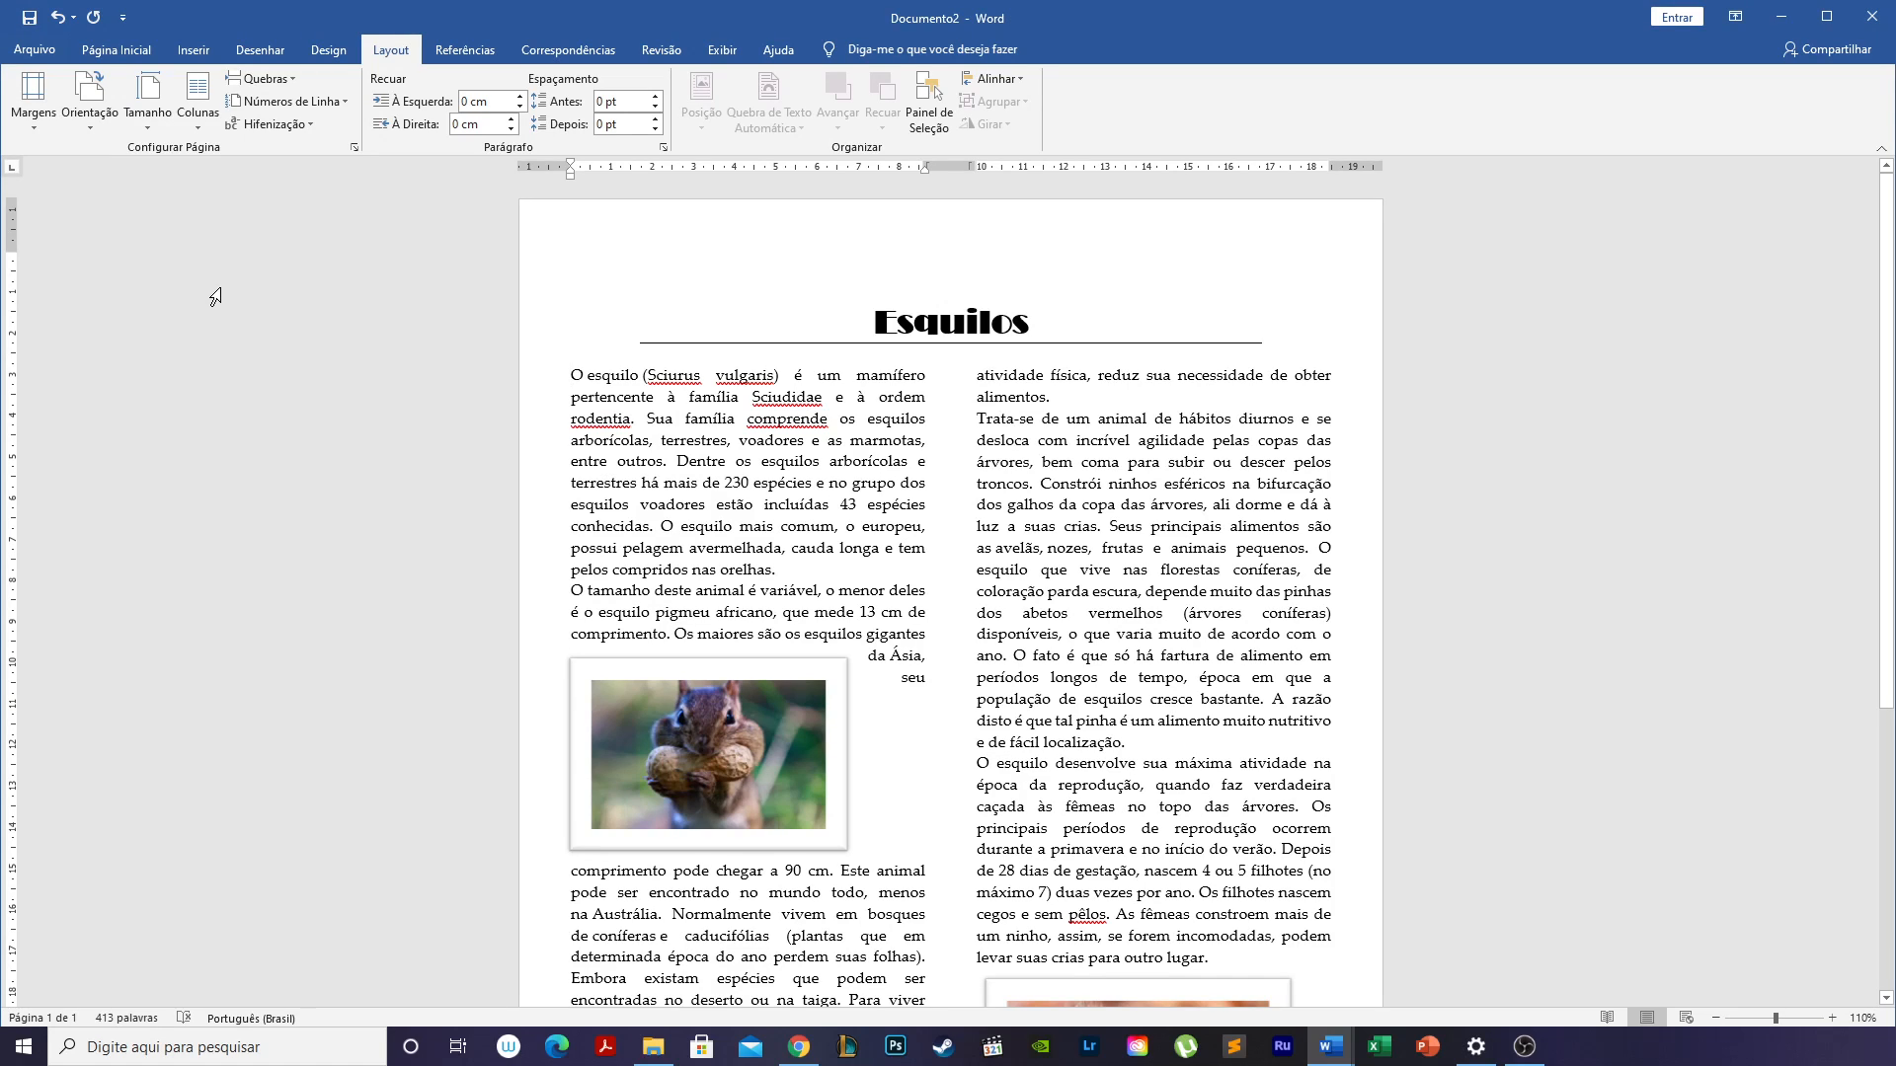
Switch to Documento3 and set the heading "Professores de física explicam relação entre Sol, Lua e Terra." in Arial Rounded MT Bold.
mouse_move(1356, 1032)
left_click(1479, 991)
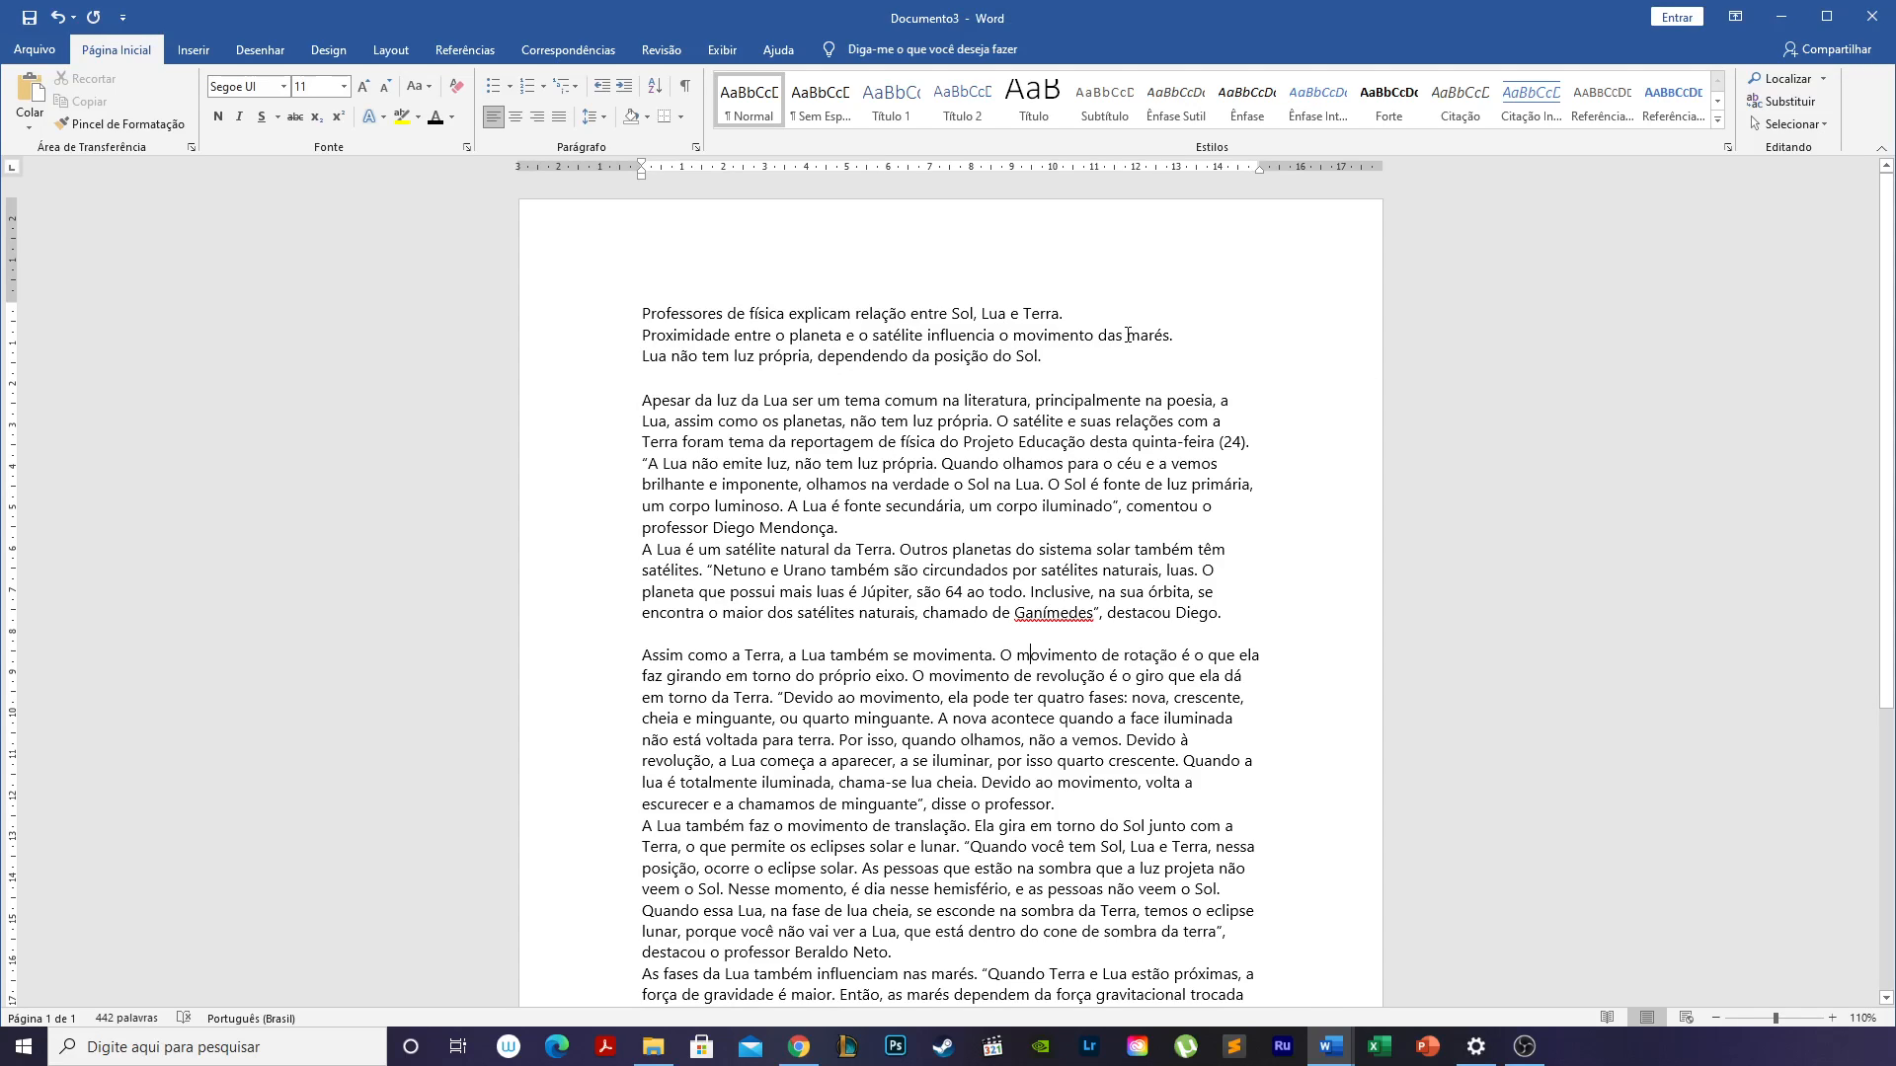
left_click_drag(1078, 319, 642, 314)
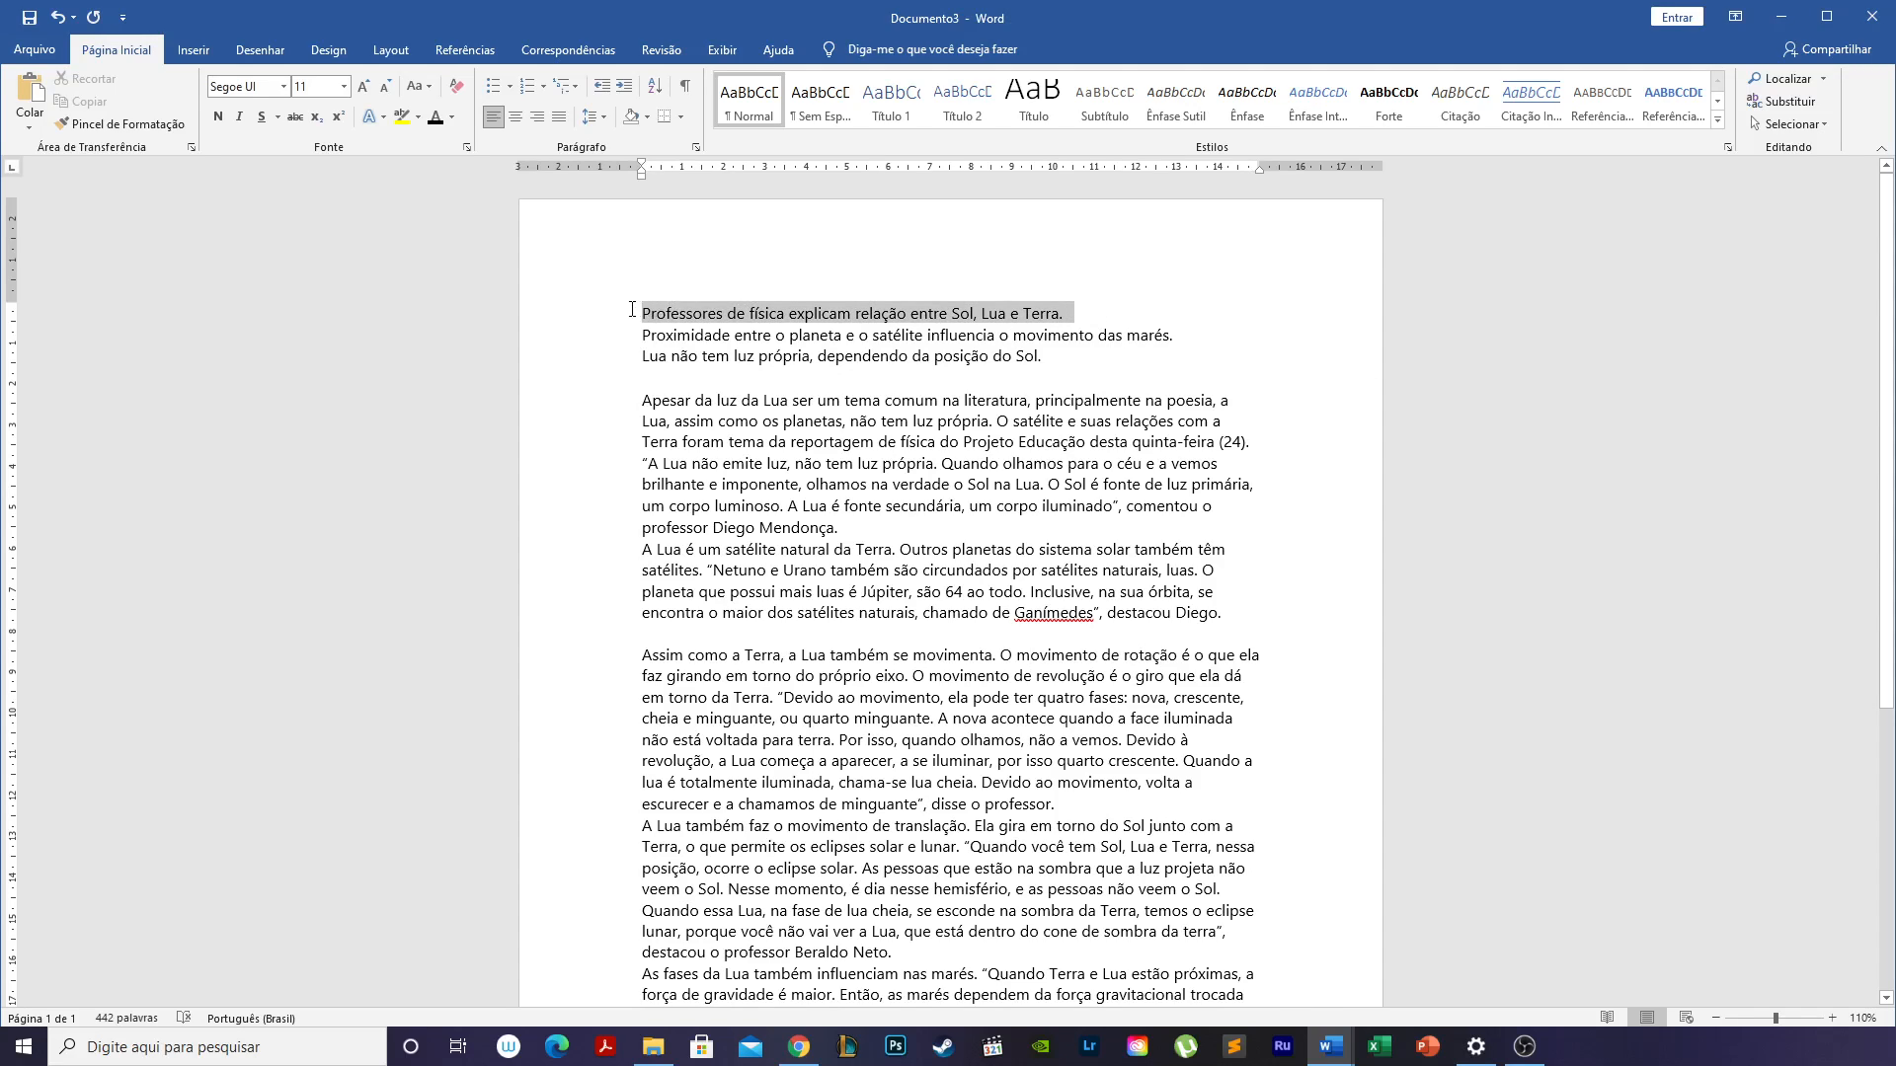
left_click(251, 87)
type("Ahar")
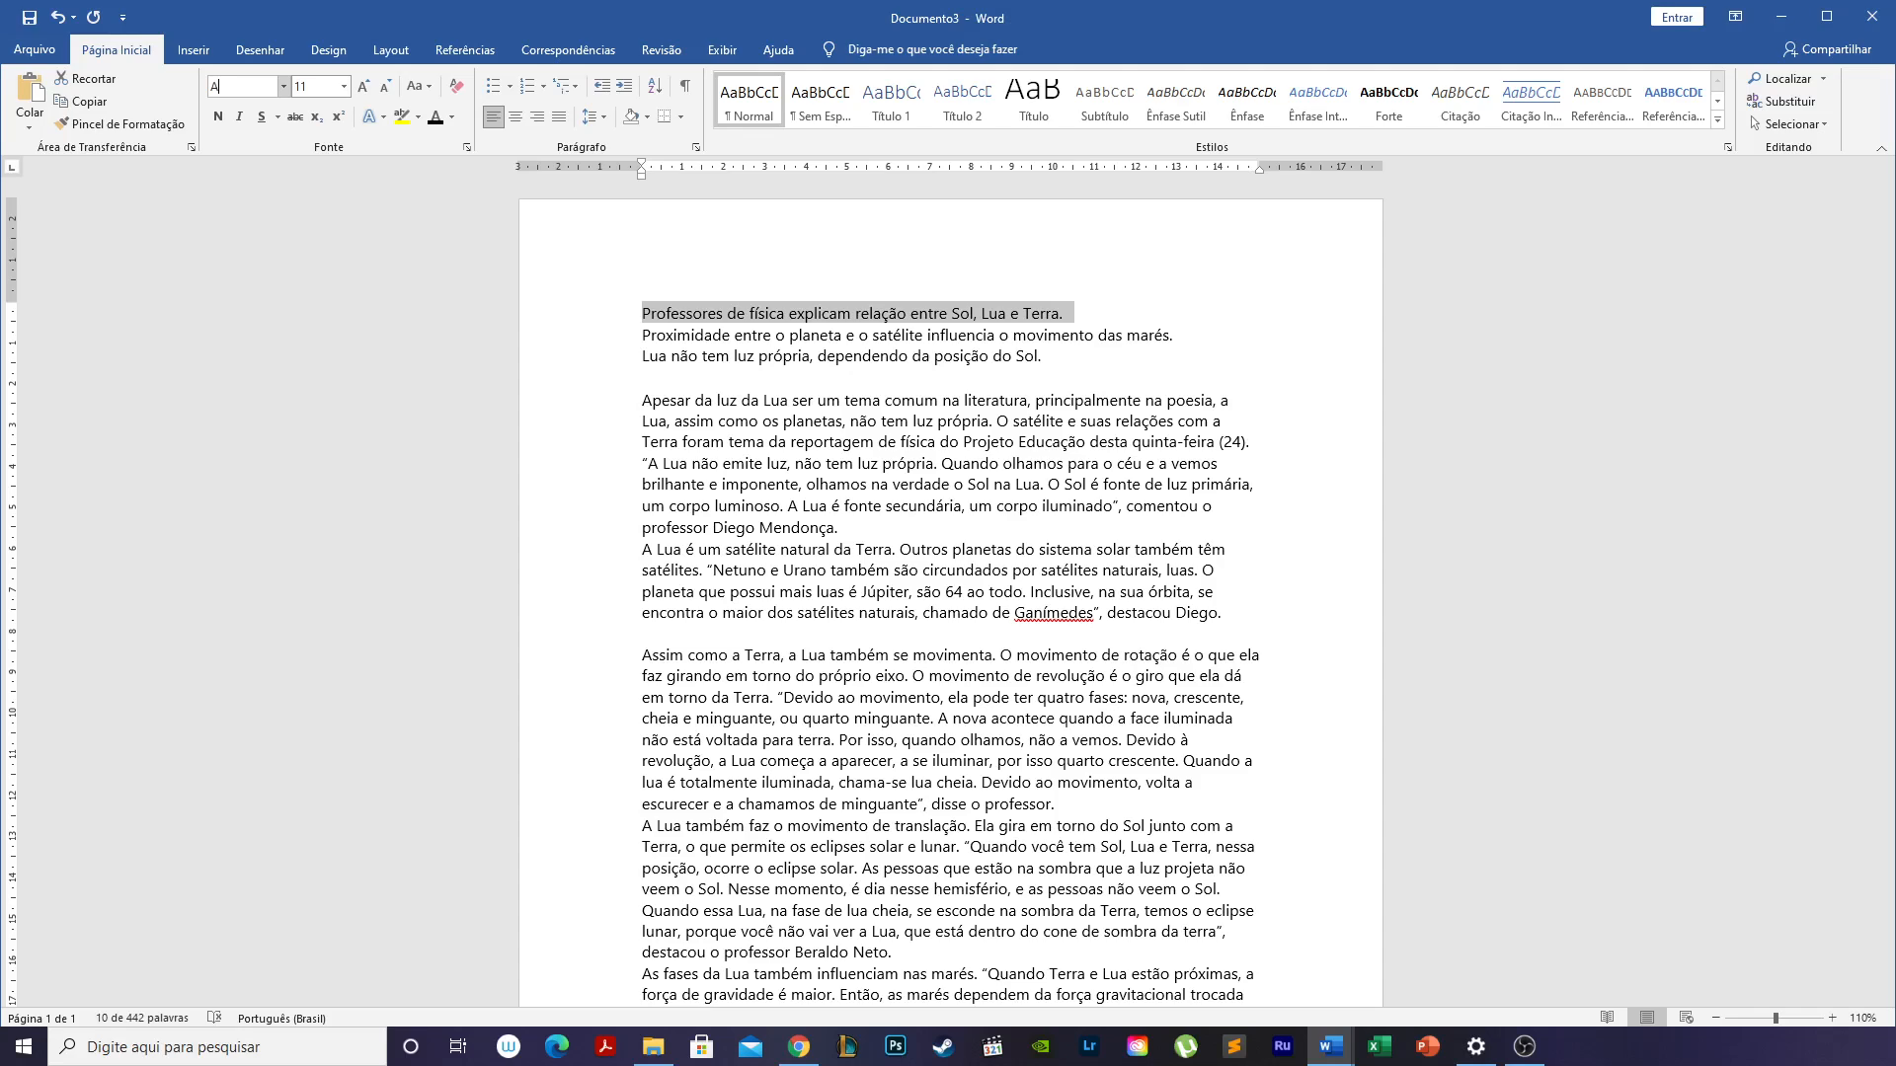
type("AHA")
key("BackSpace")
key("BackSpace")
key("BackSpace")
left_click(283, 86)
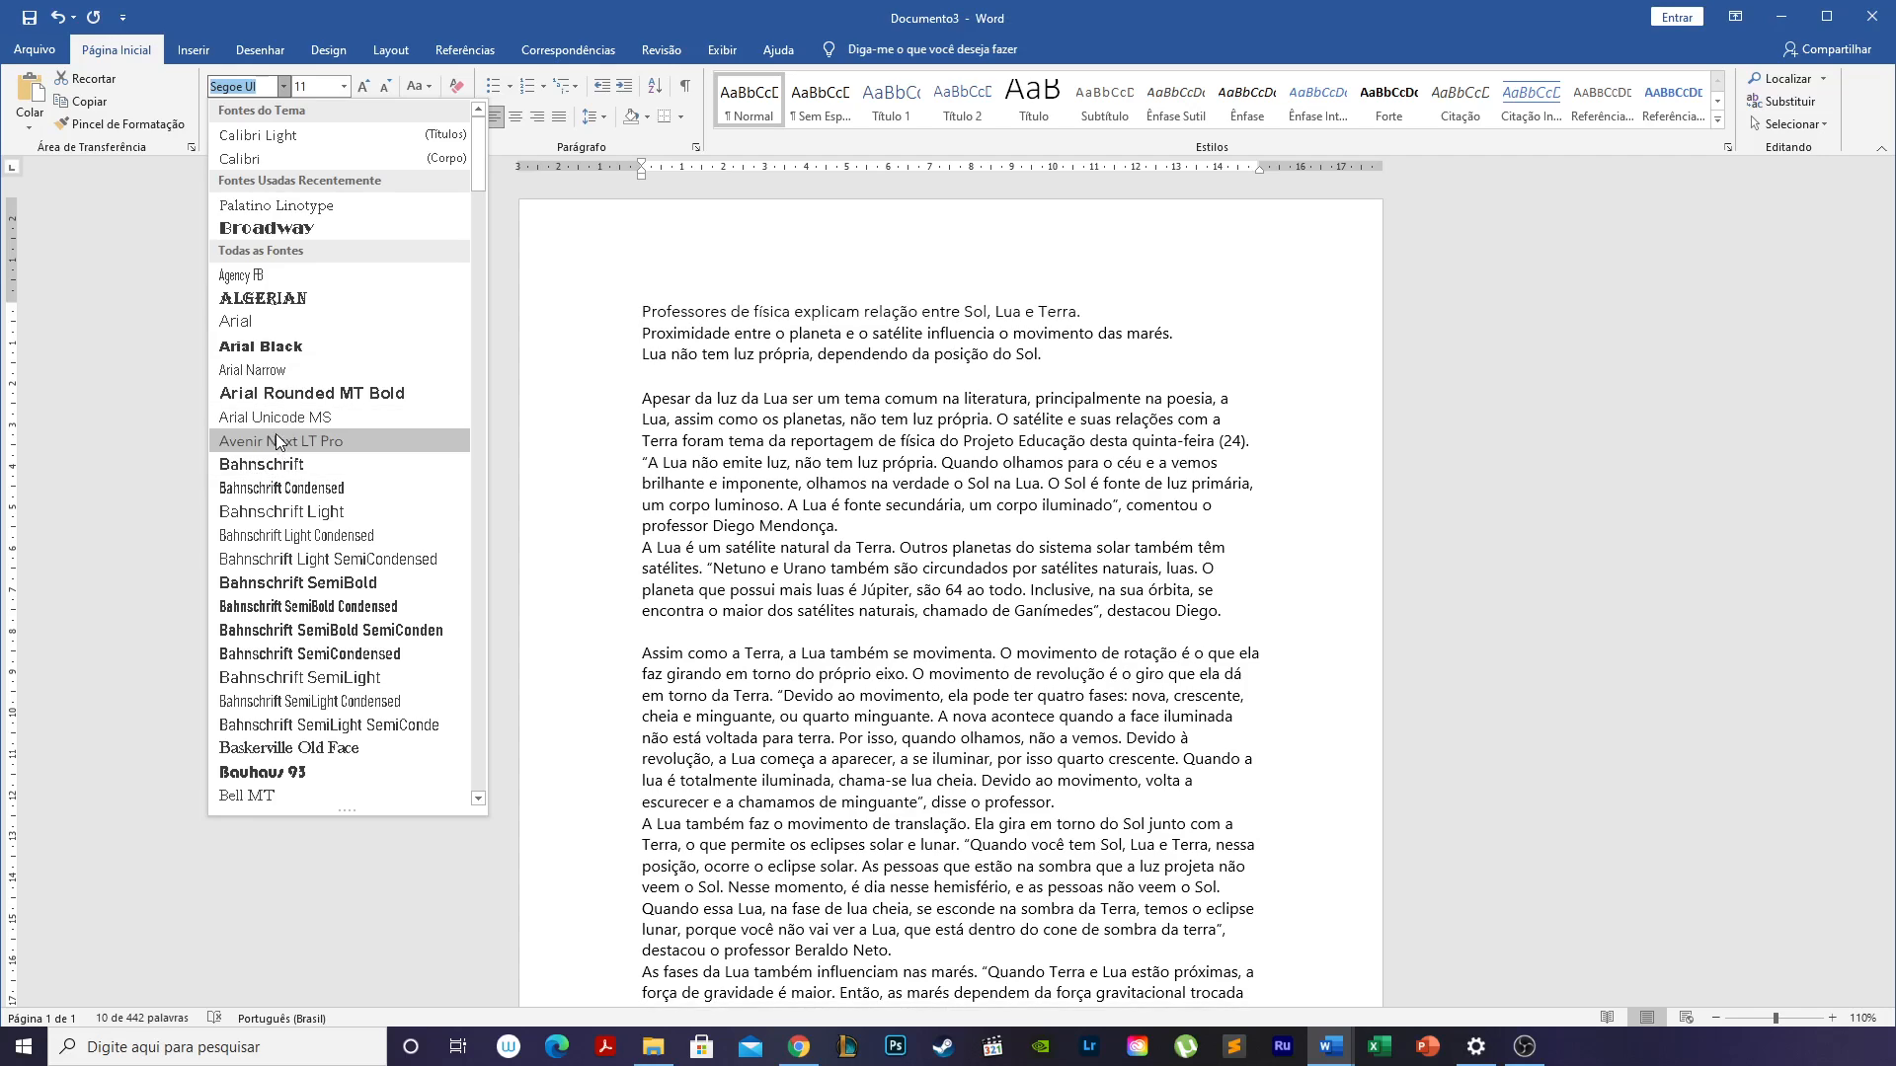
type("ANA")
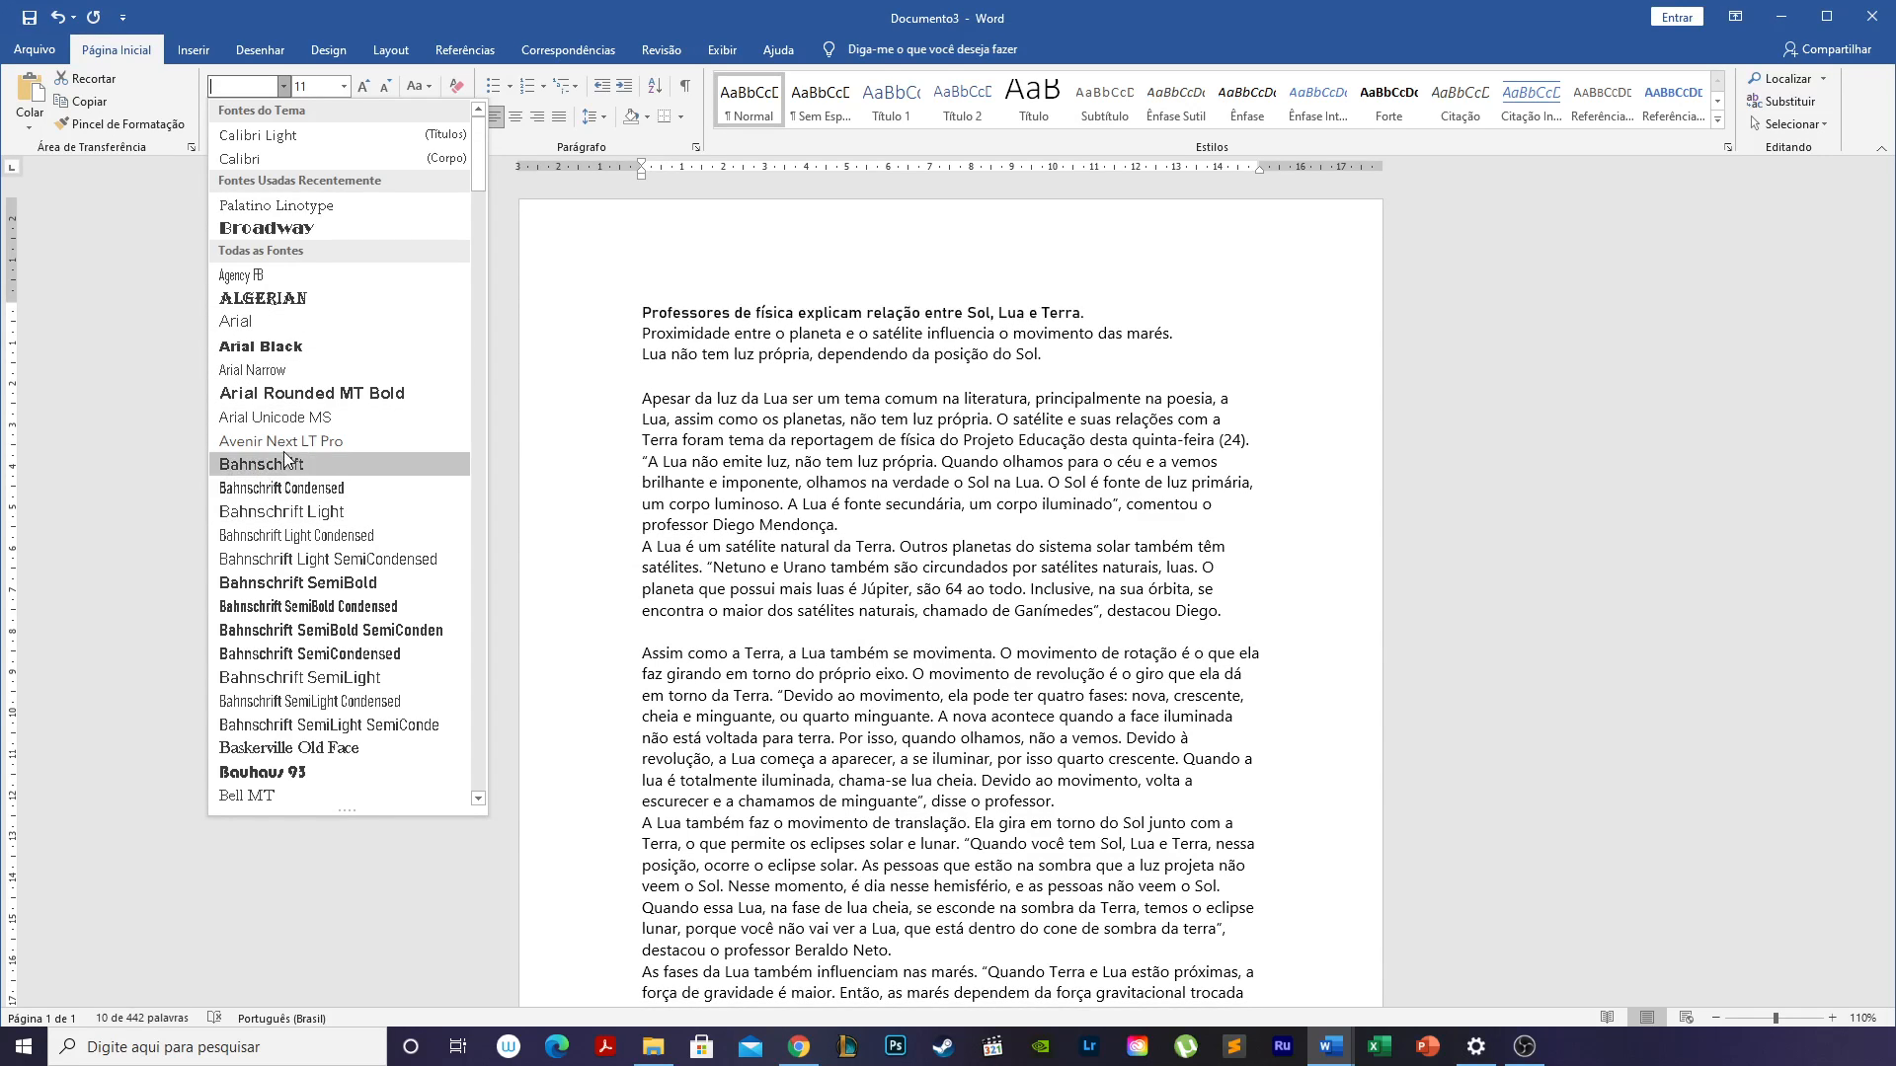
left_click(292, 393)
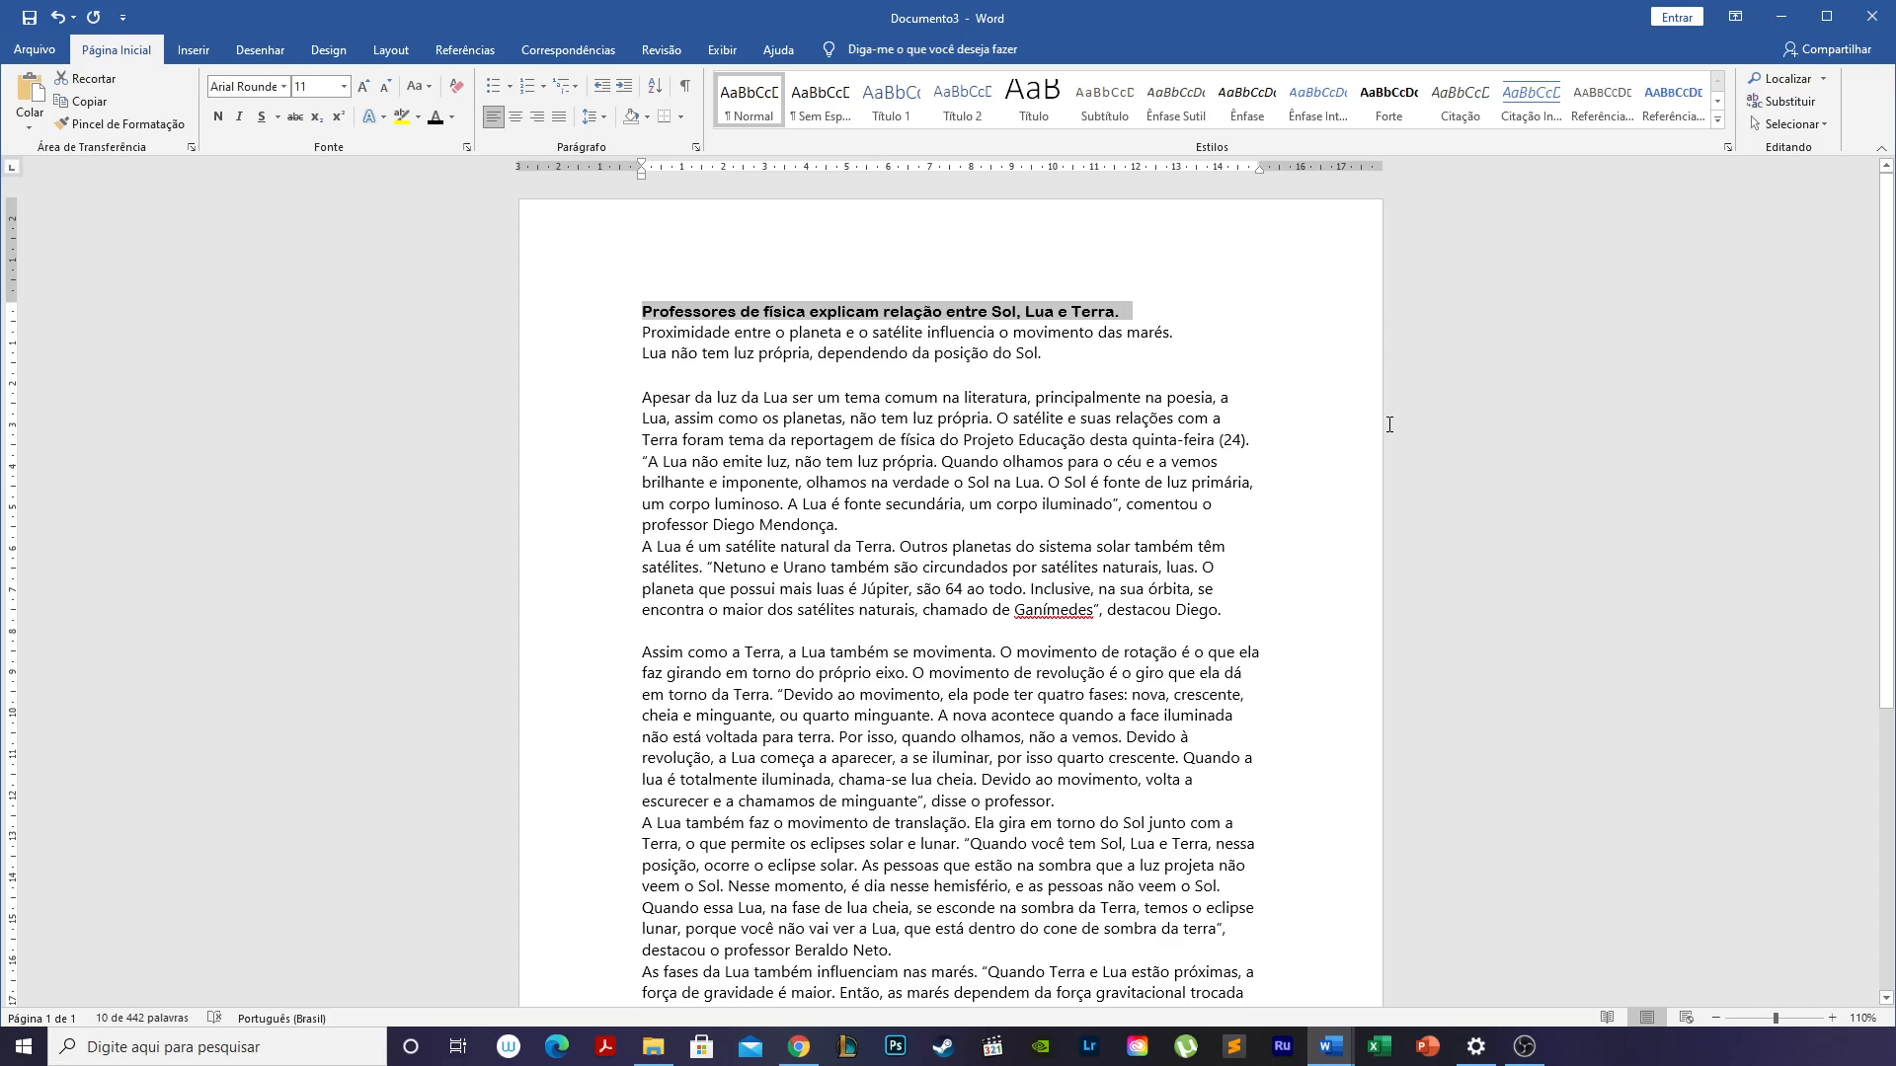
Make the heading about Sol, Lua e Terra bold, 24 pt and centred.
key("ctrl+n")
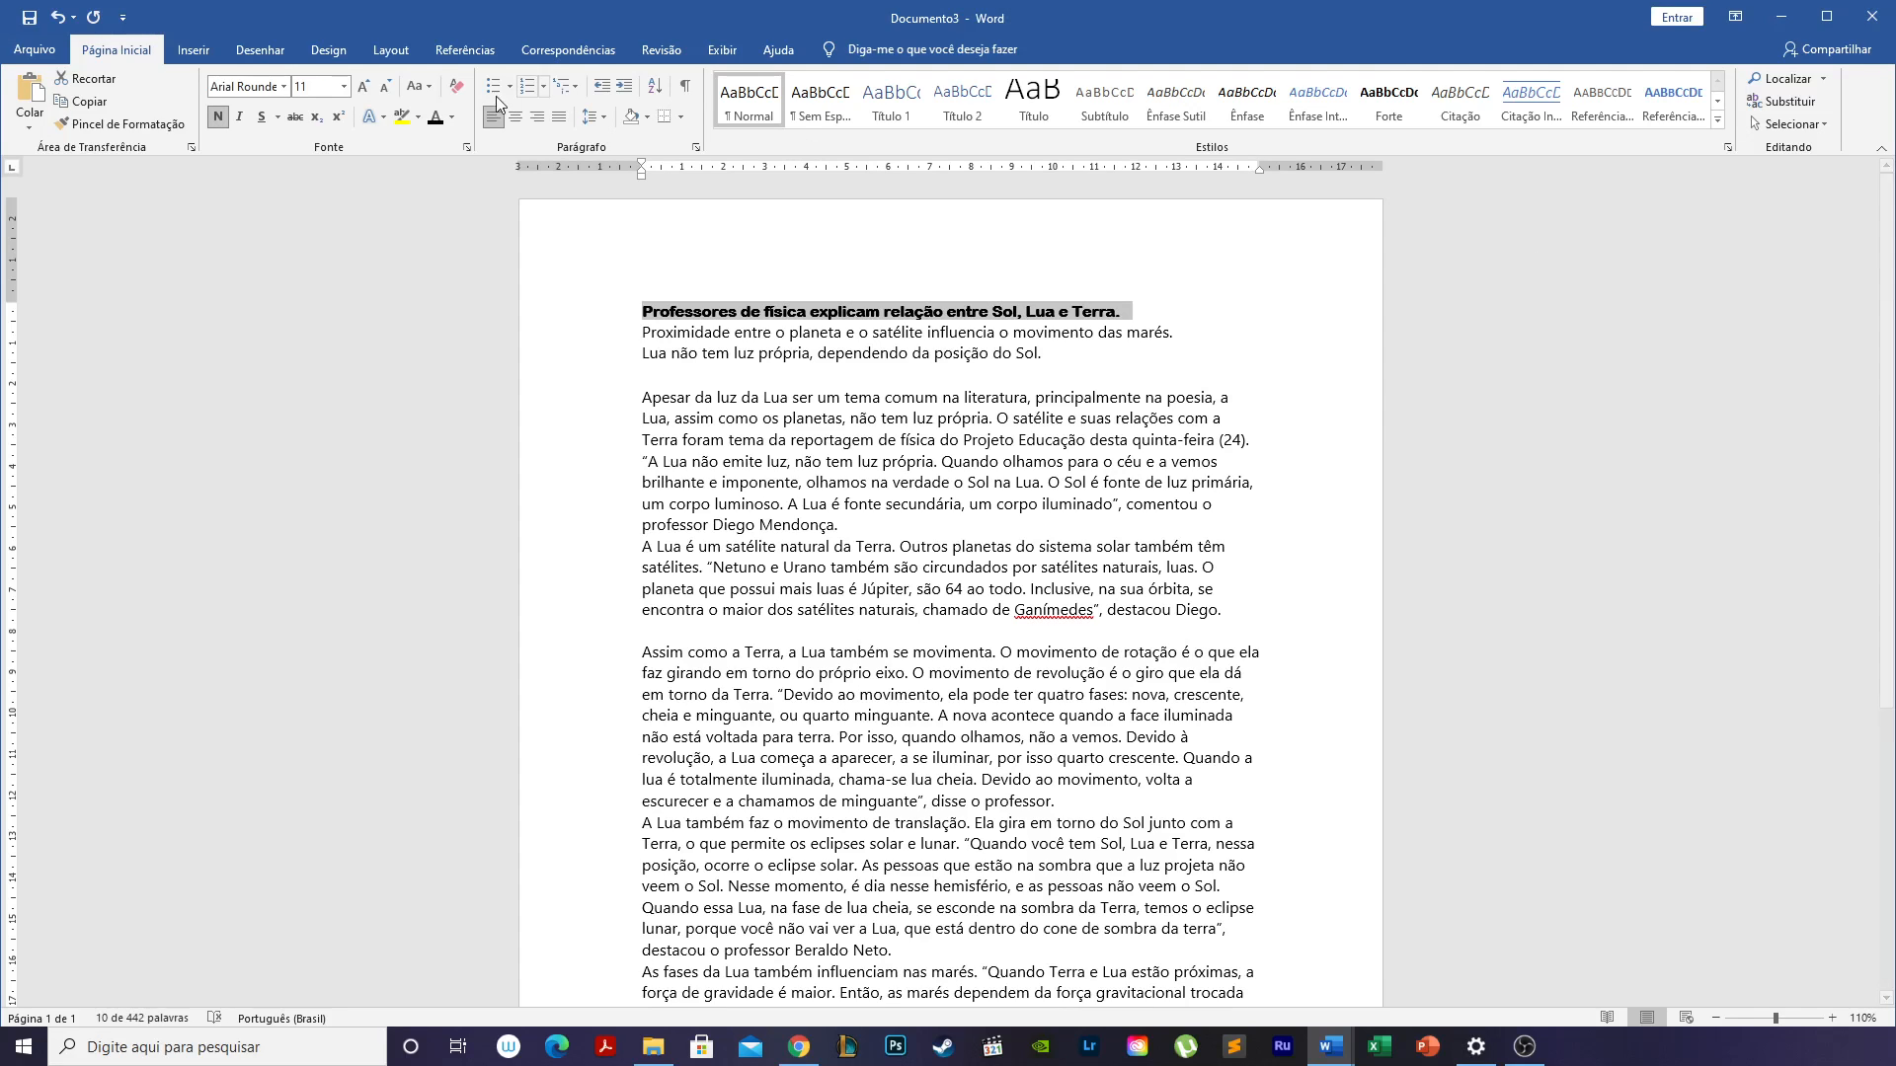
left_click(344, 85)
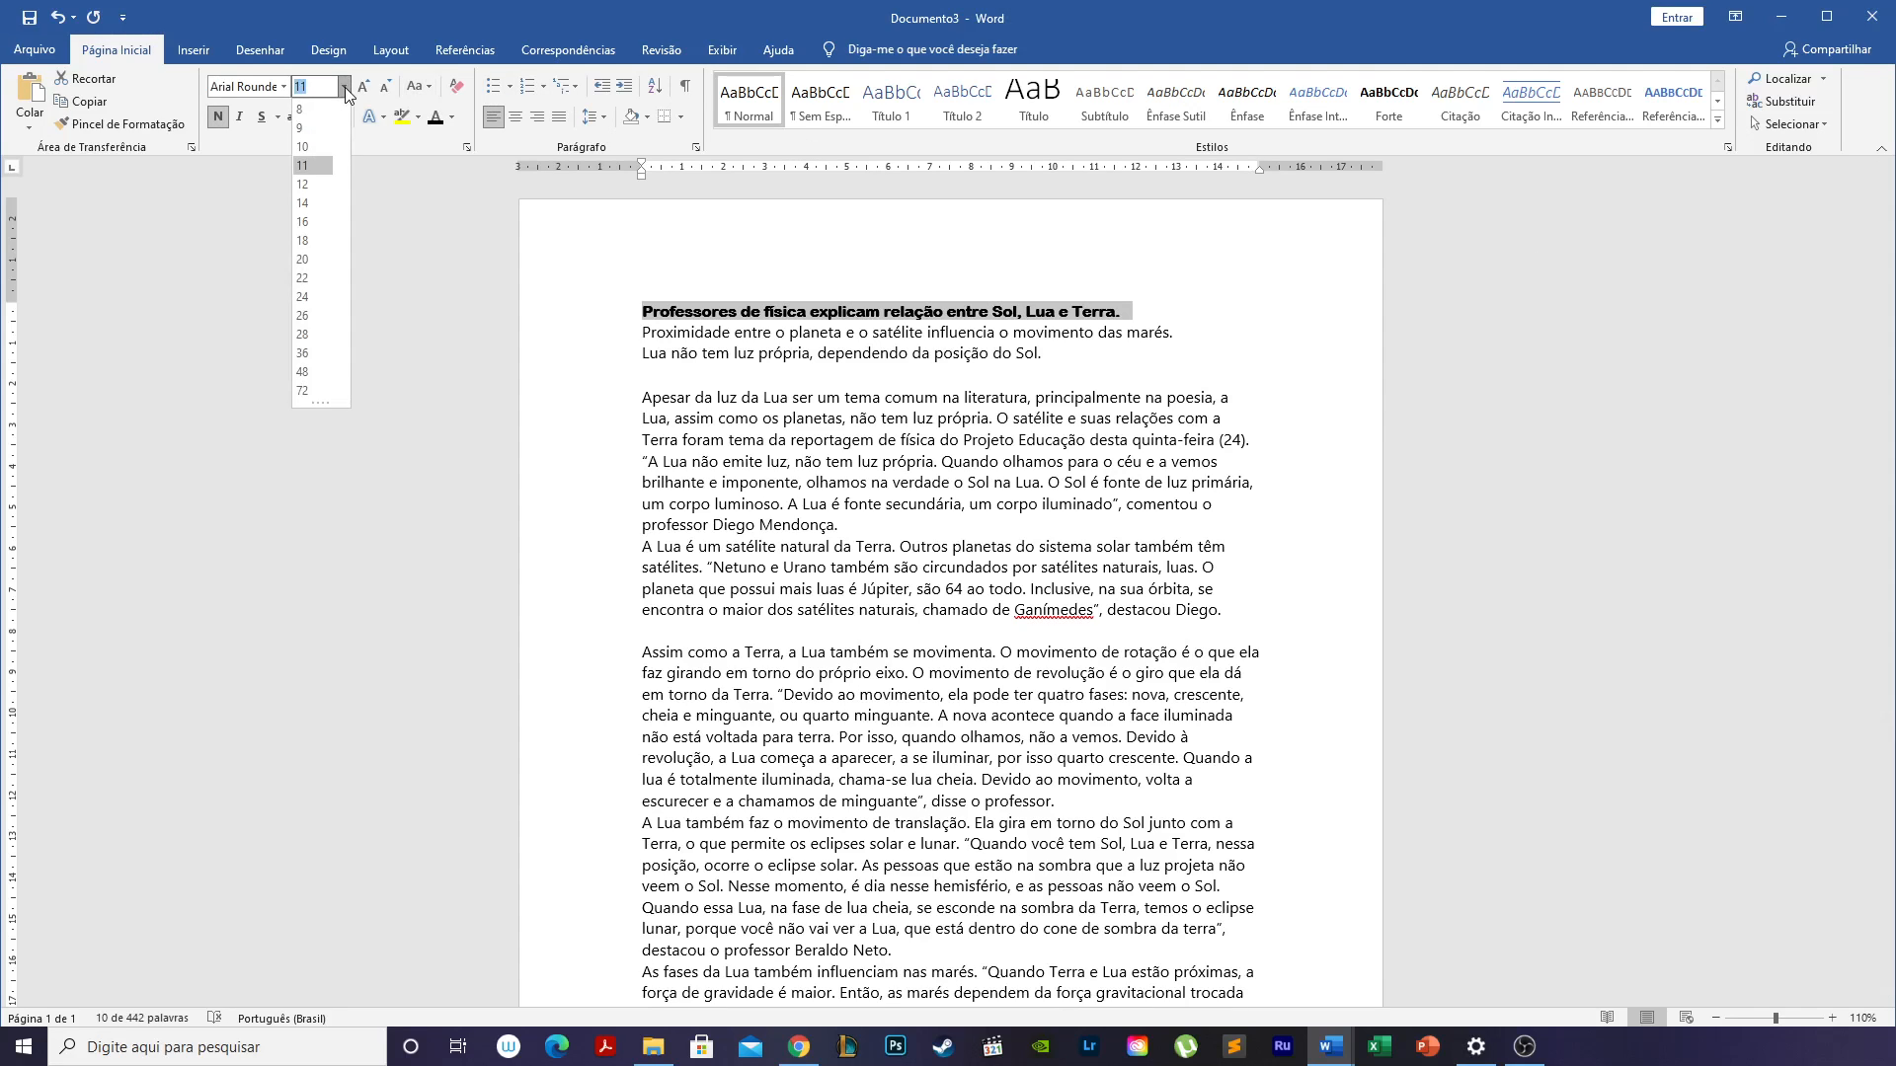
left_click(302, 296)
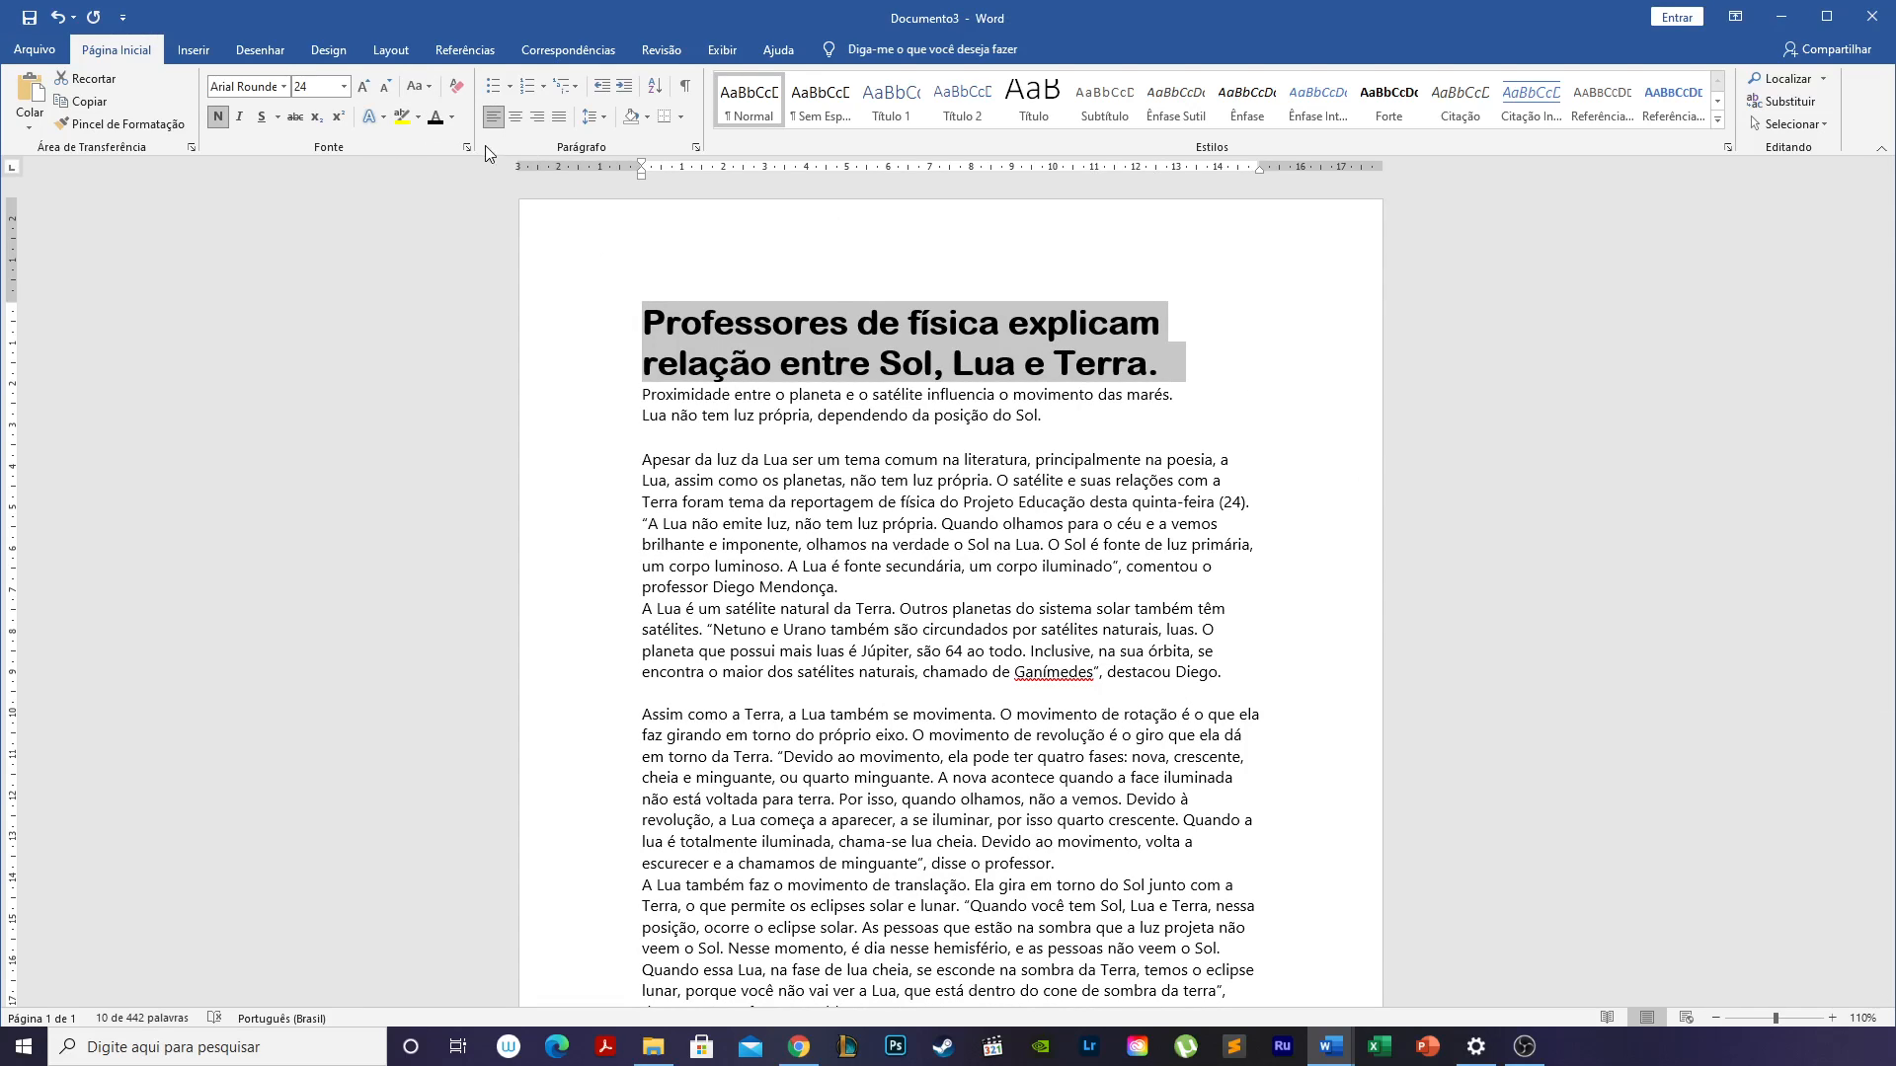
left_click(514, 118)
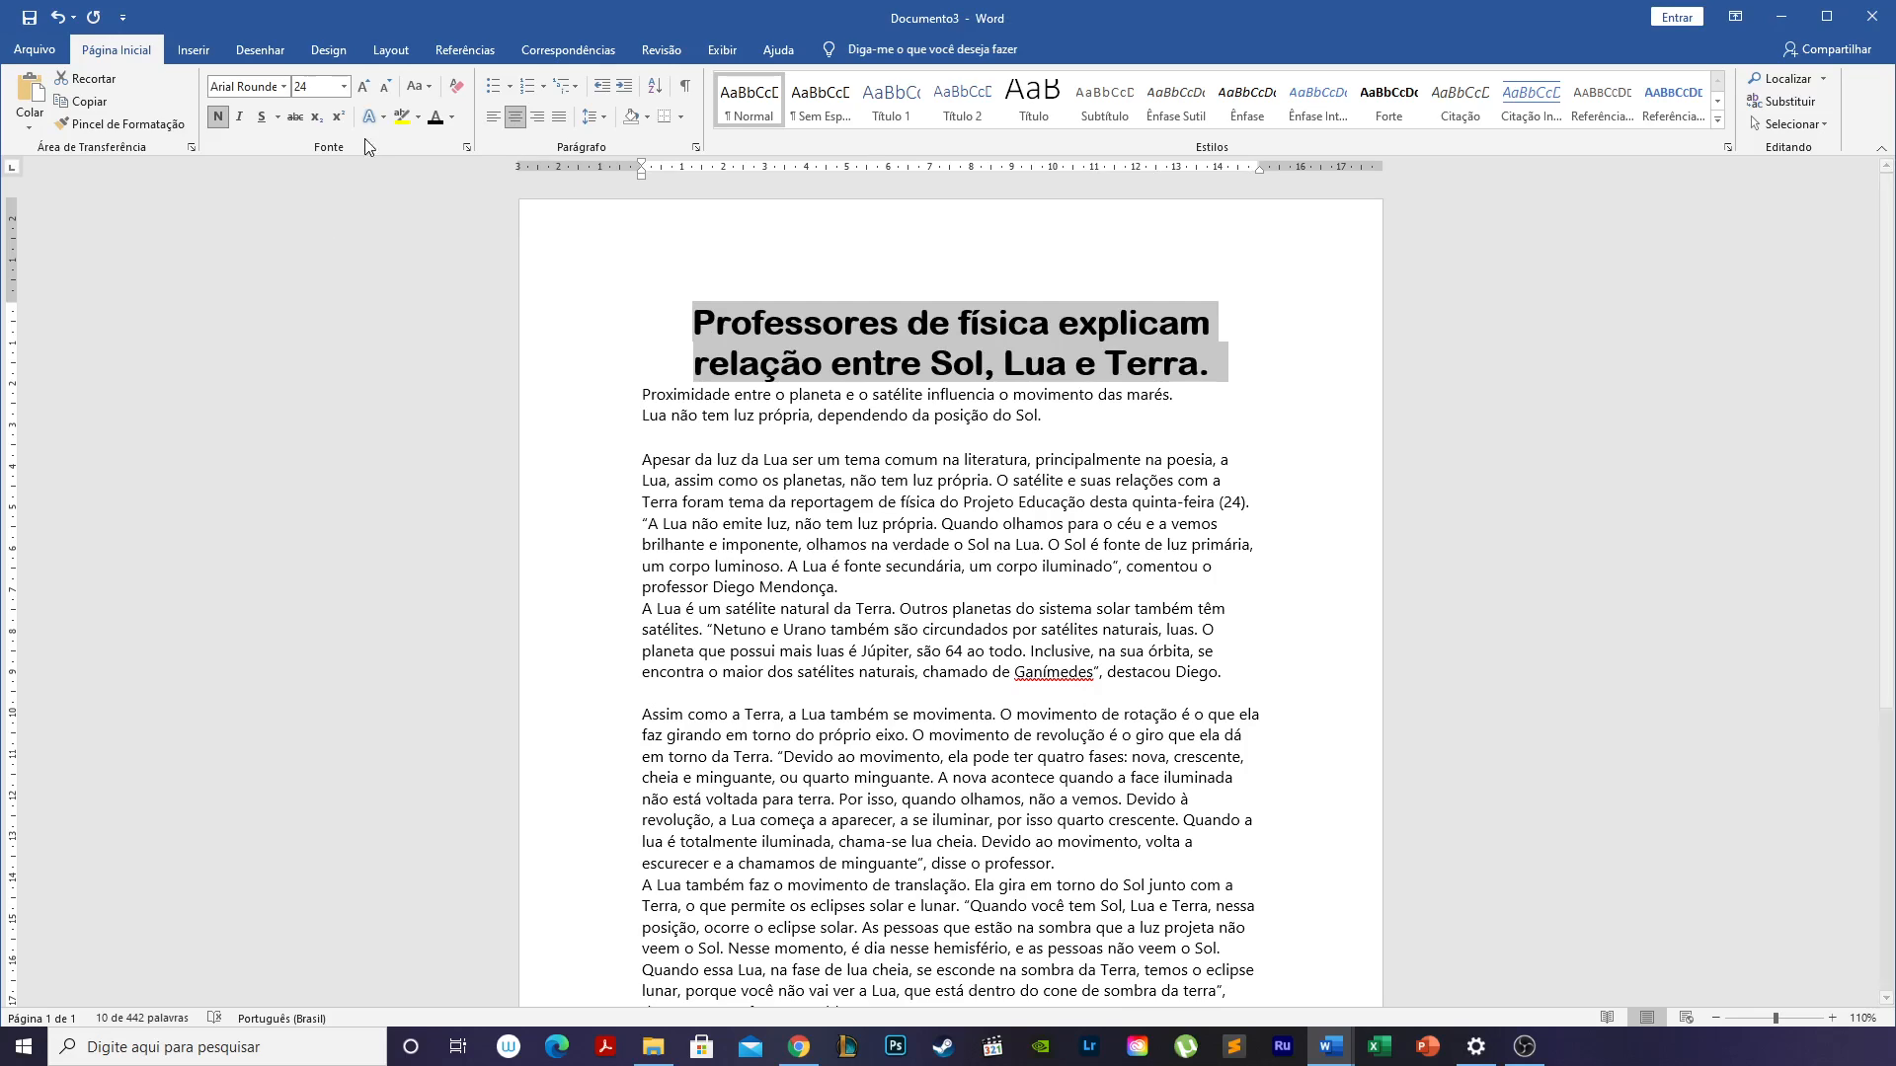
Apply a text-effect shadow to the heading, using the middle preset in the first row of the Externa group.
left_click(381, 118)
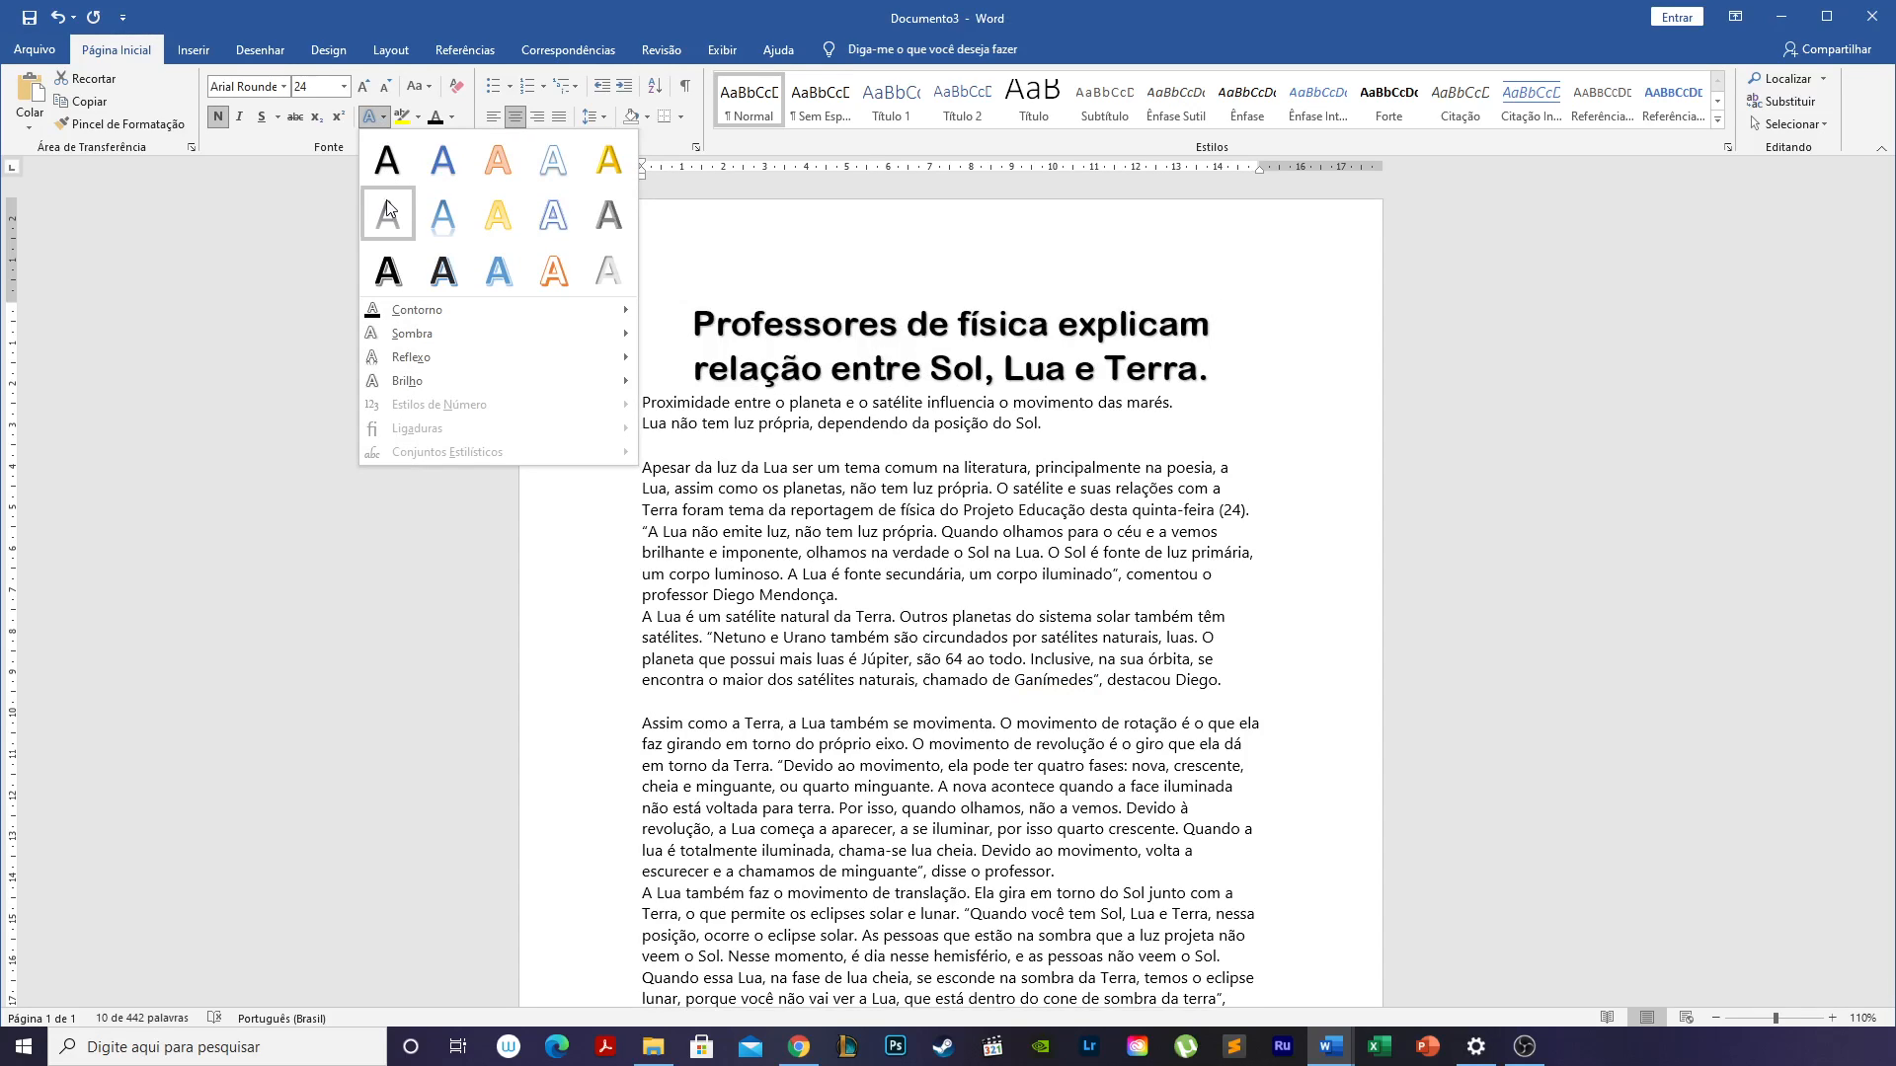
mouse_move(418, 341)
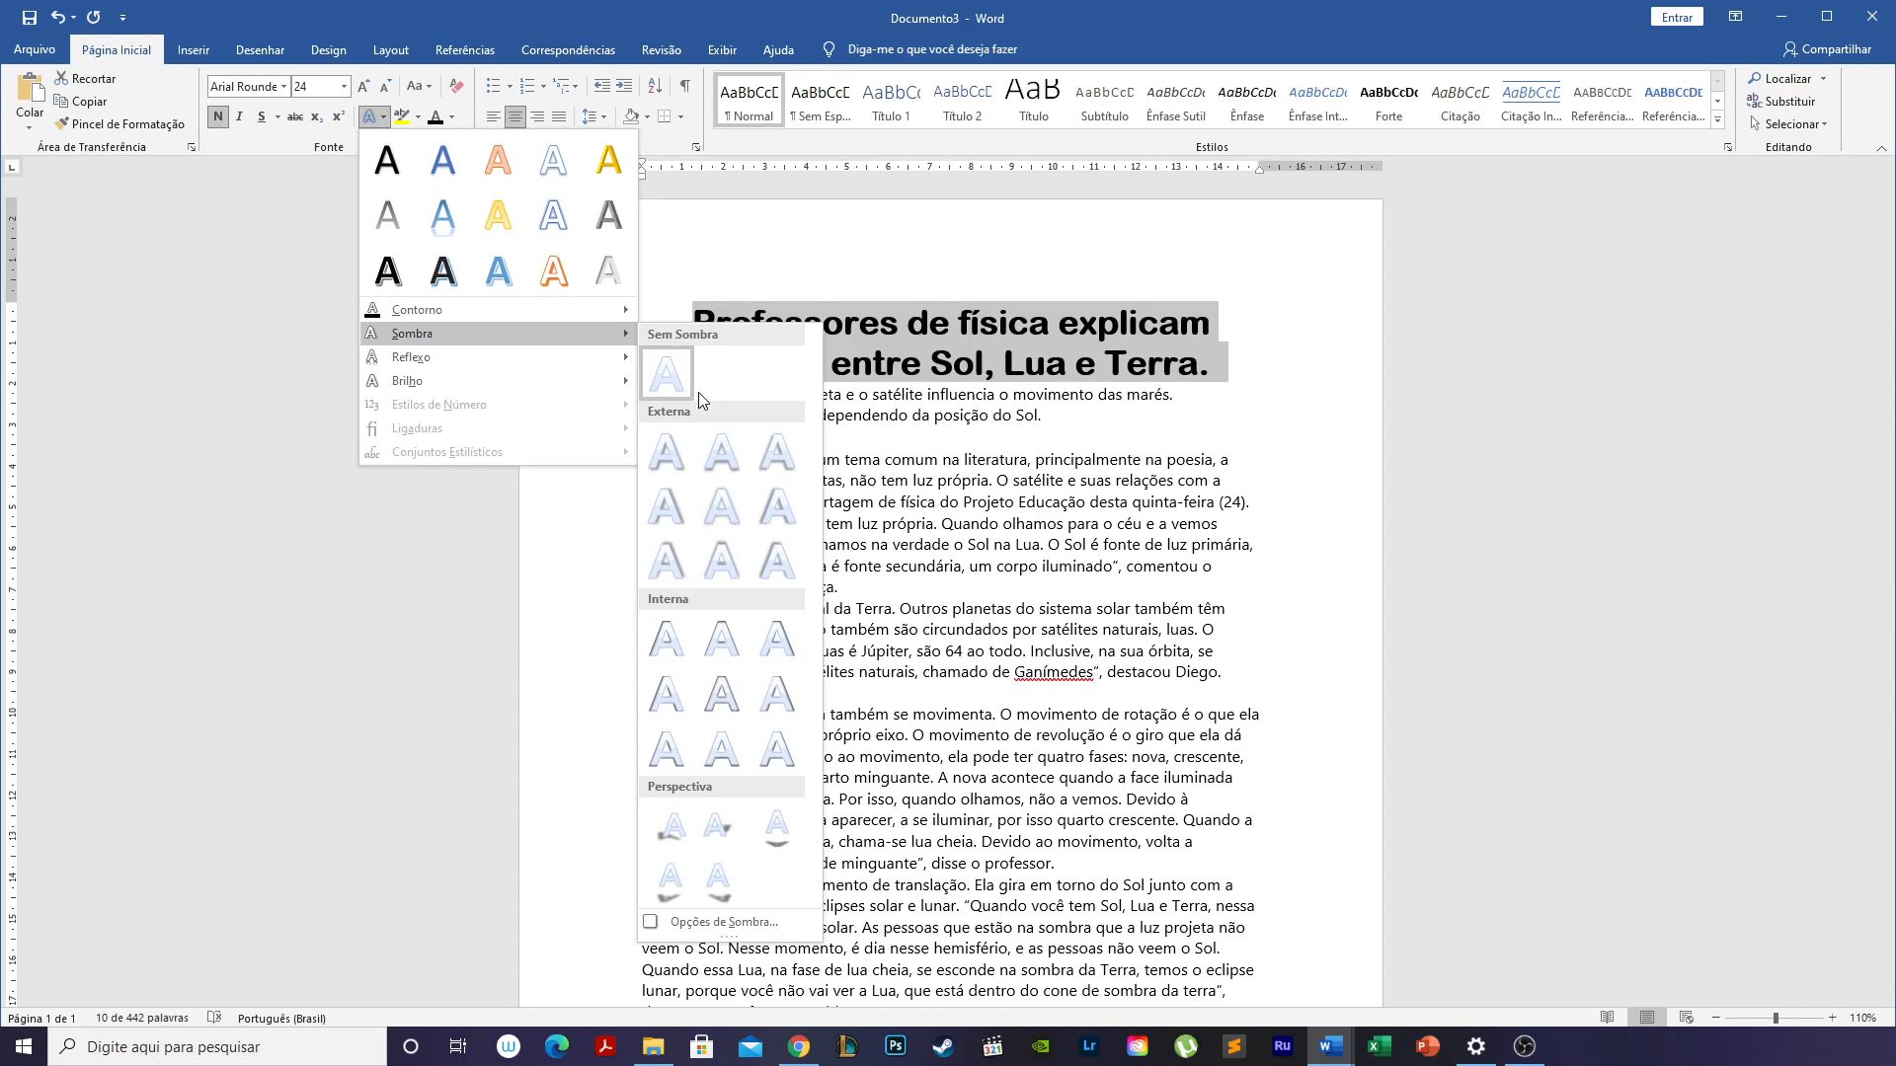
left_click(702, 460)
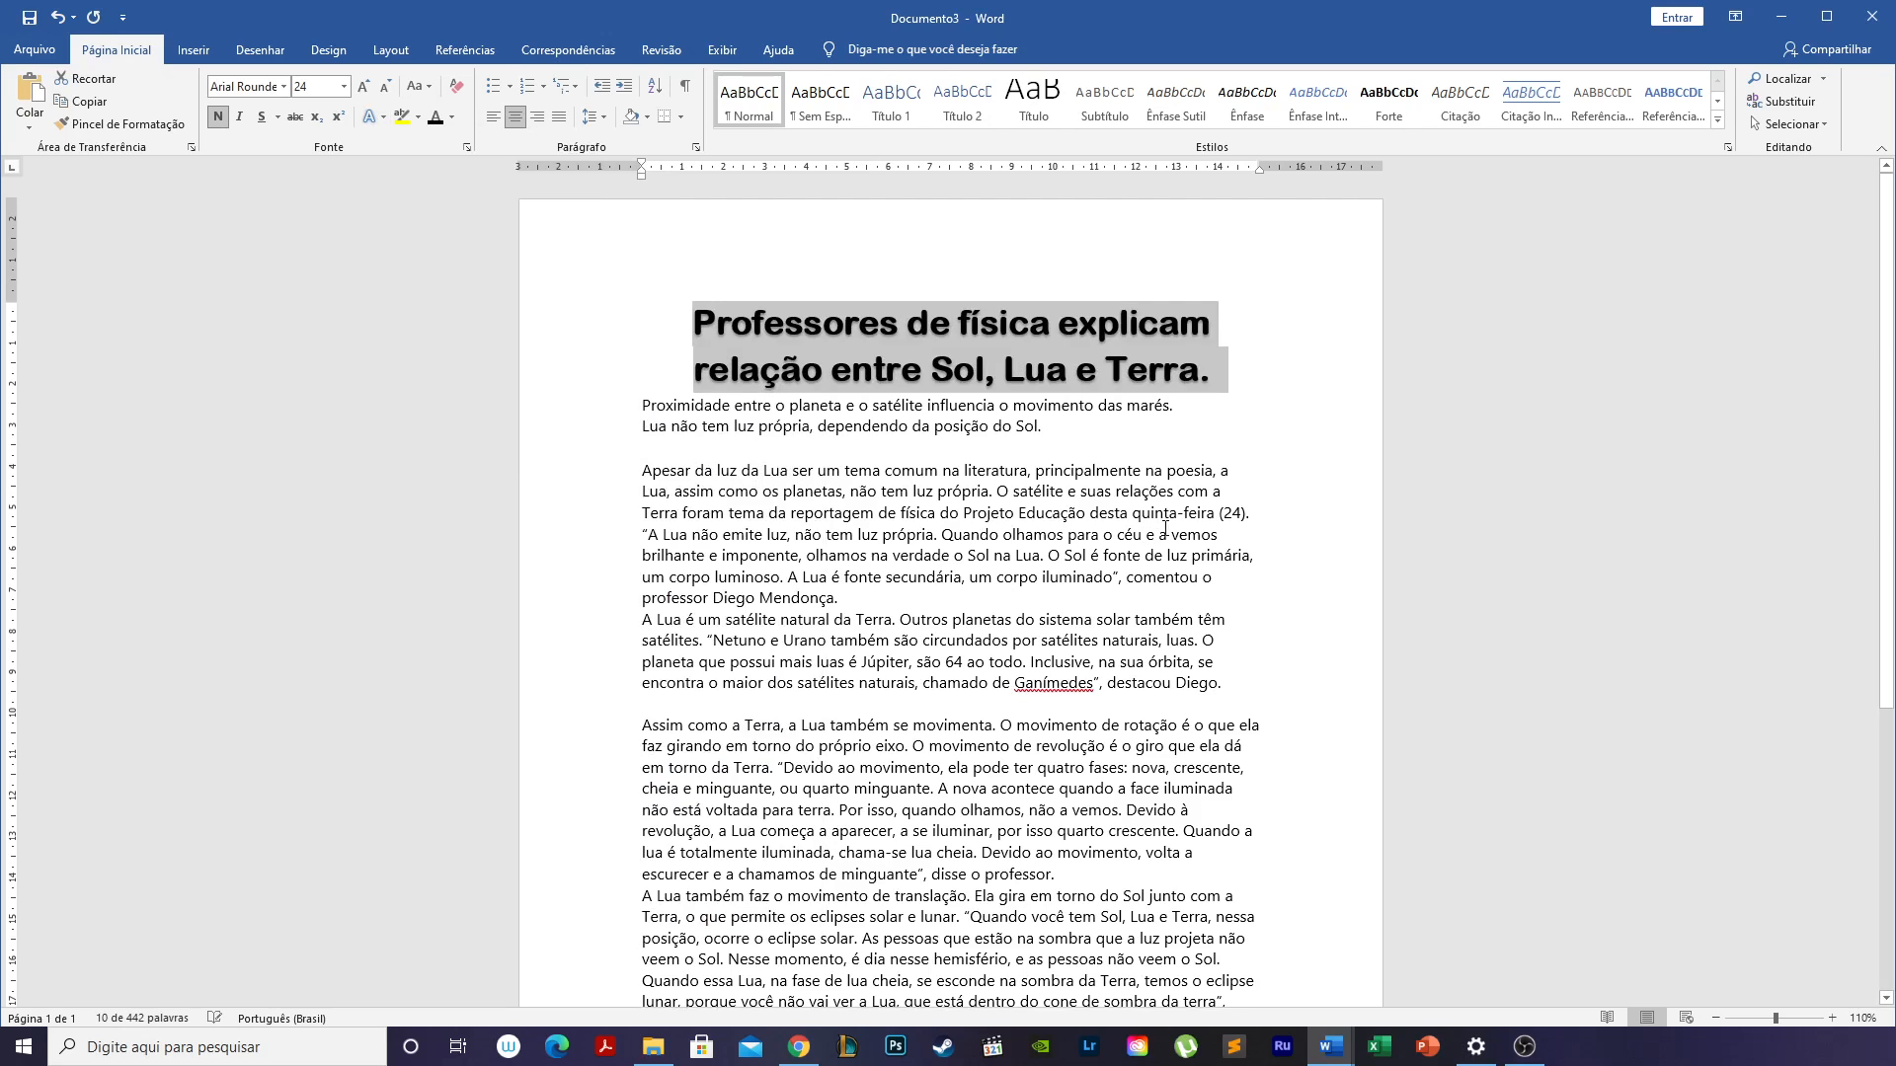
left_click(1206, 443)
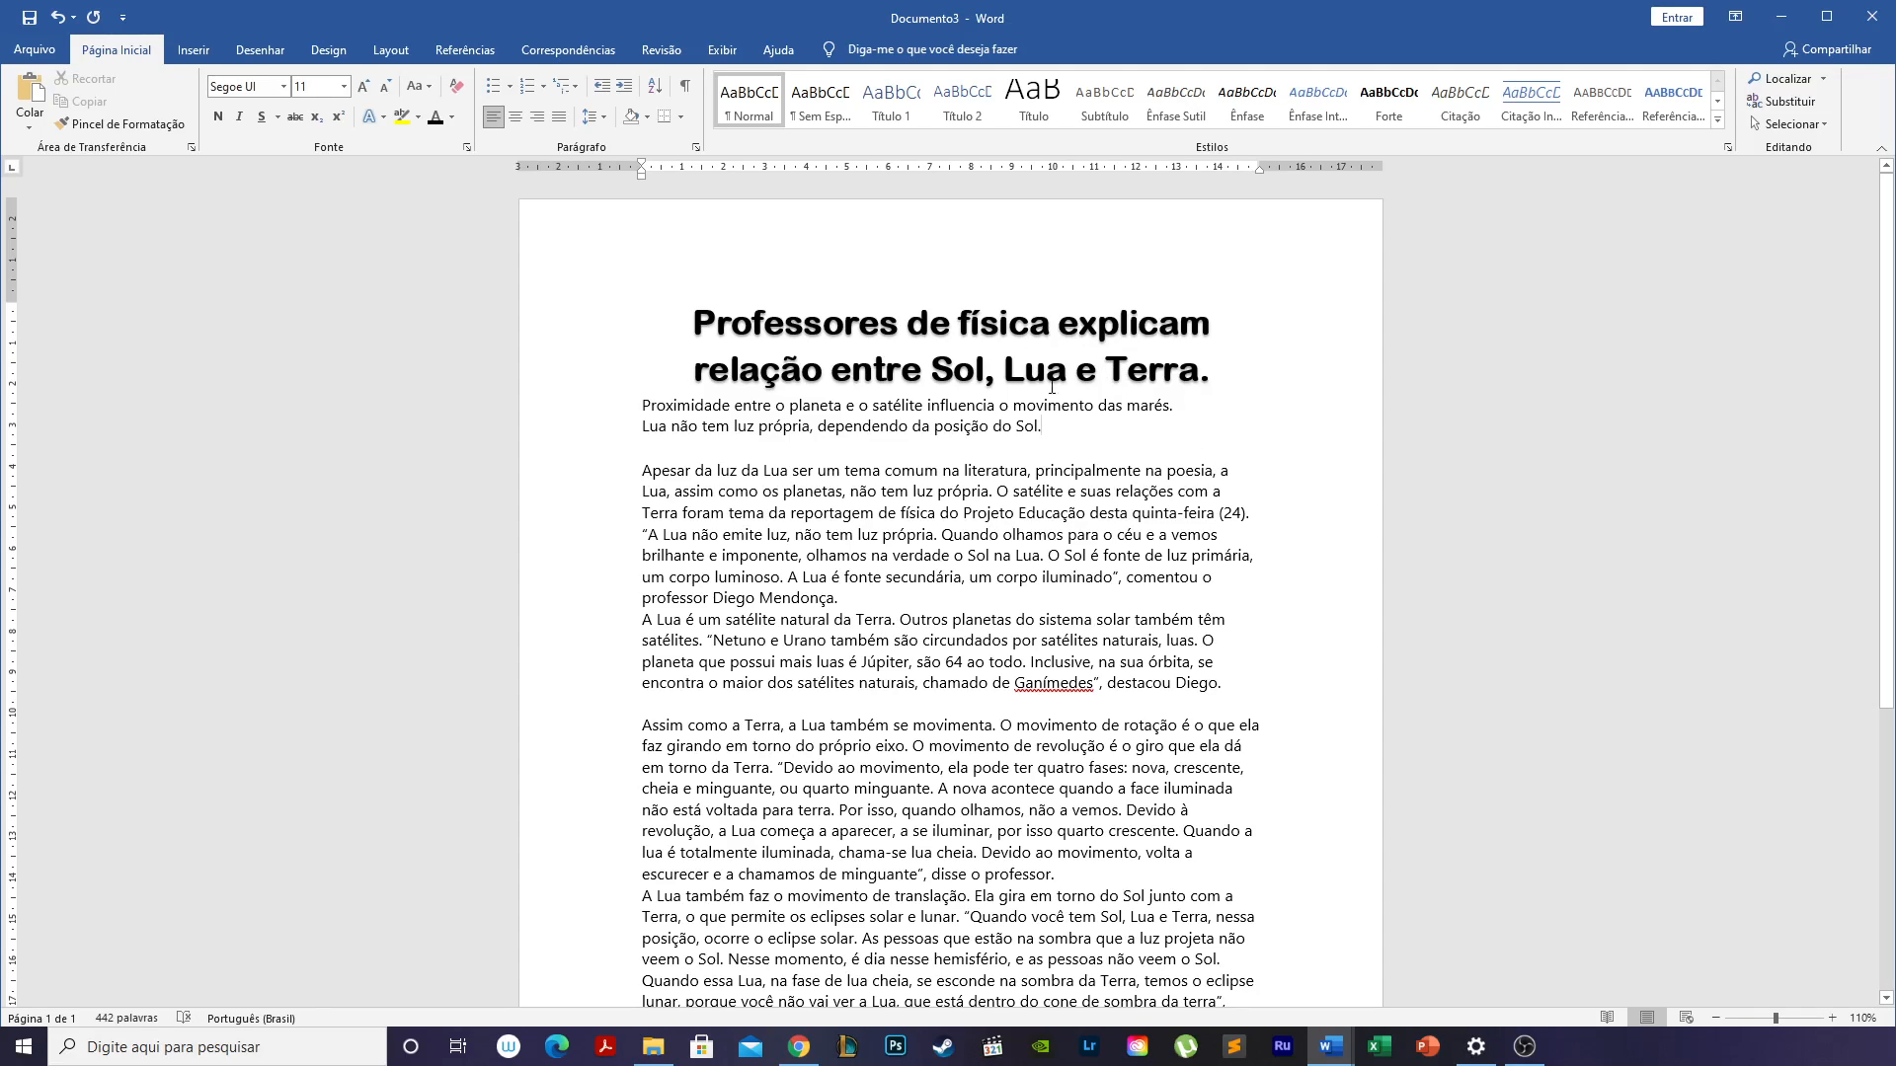
Centre the two subtitle lines below the heading and reduce their font size to 9 pt.
left_click_drag(1044, 426, 620, 419)
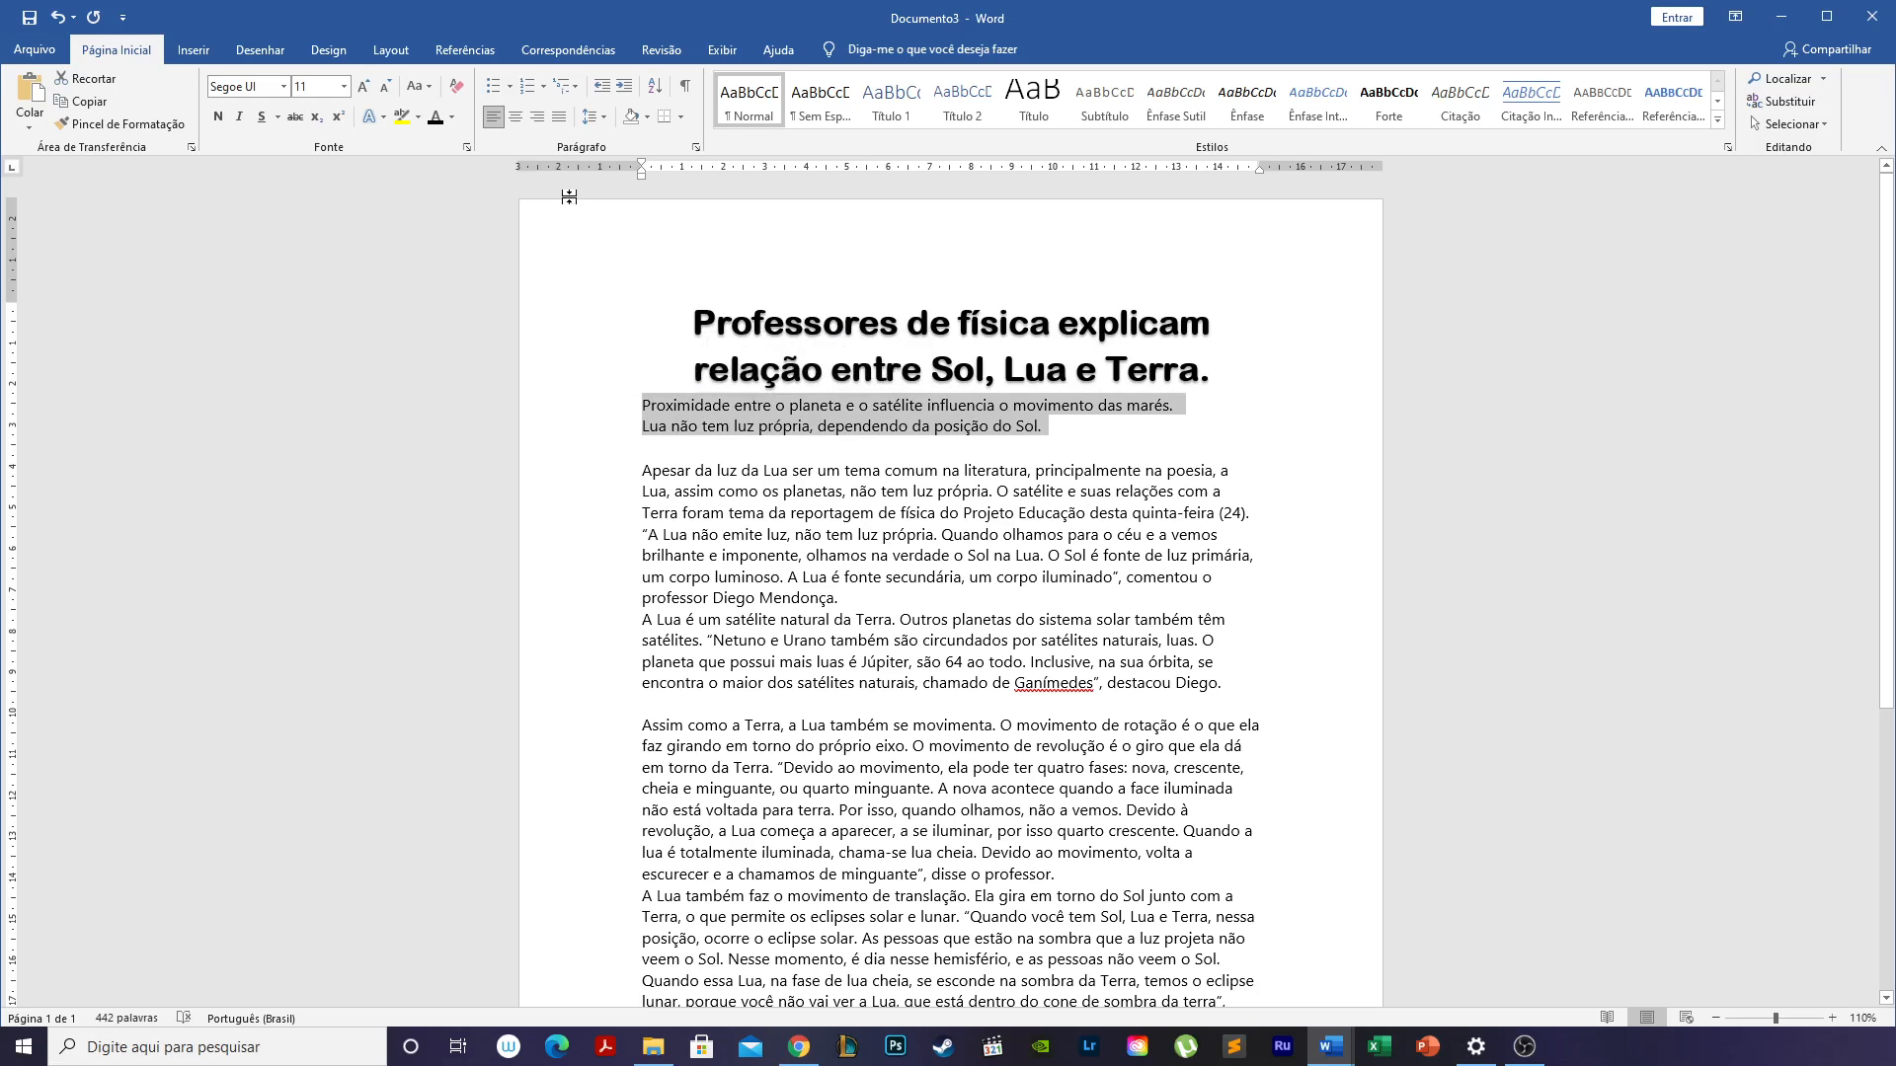
left_click(518, 116)
left_click(386, 86)
left_click(386, 86)
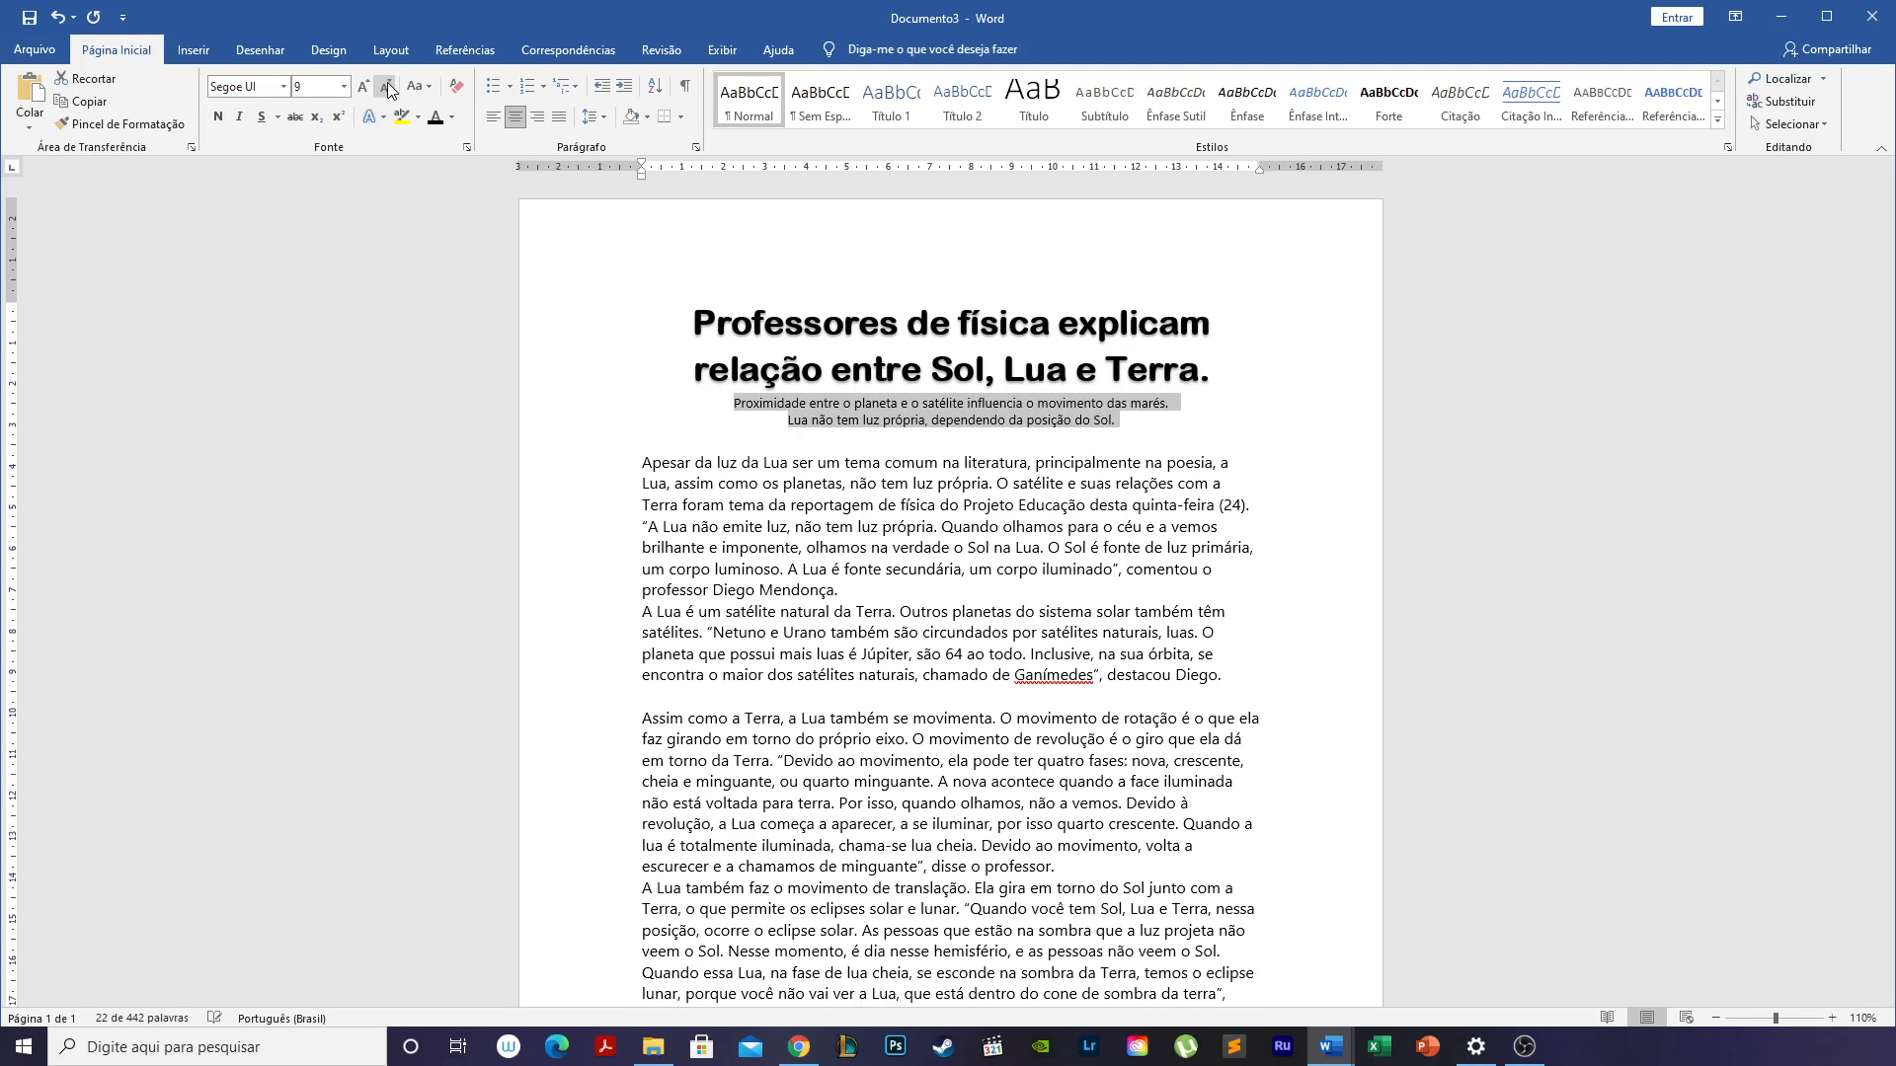
Set the two subtitle lines in Arial Rounded MT Bold and colour them grey.
left_click(284, 86)
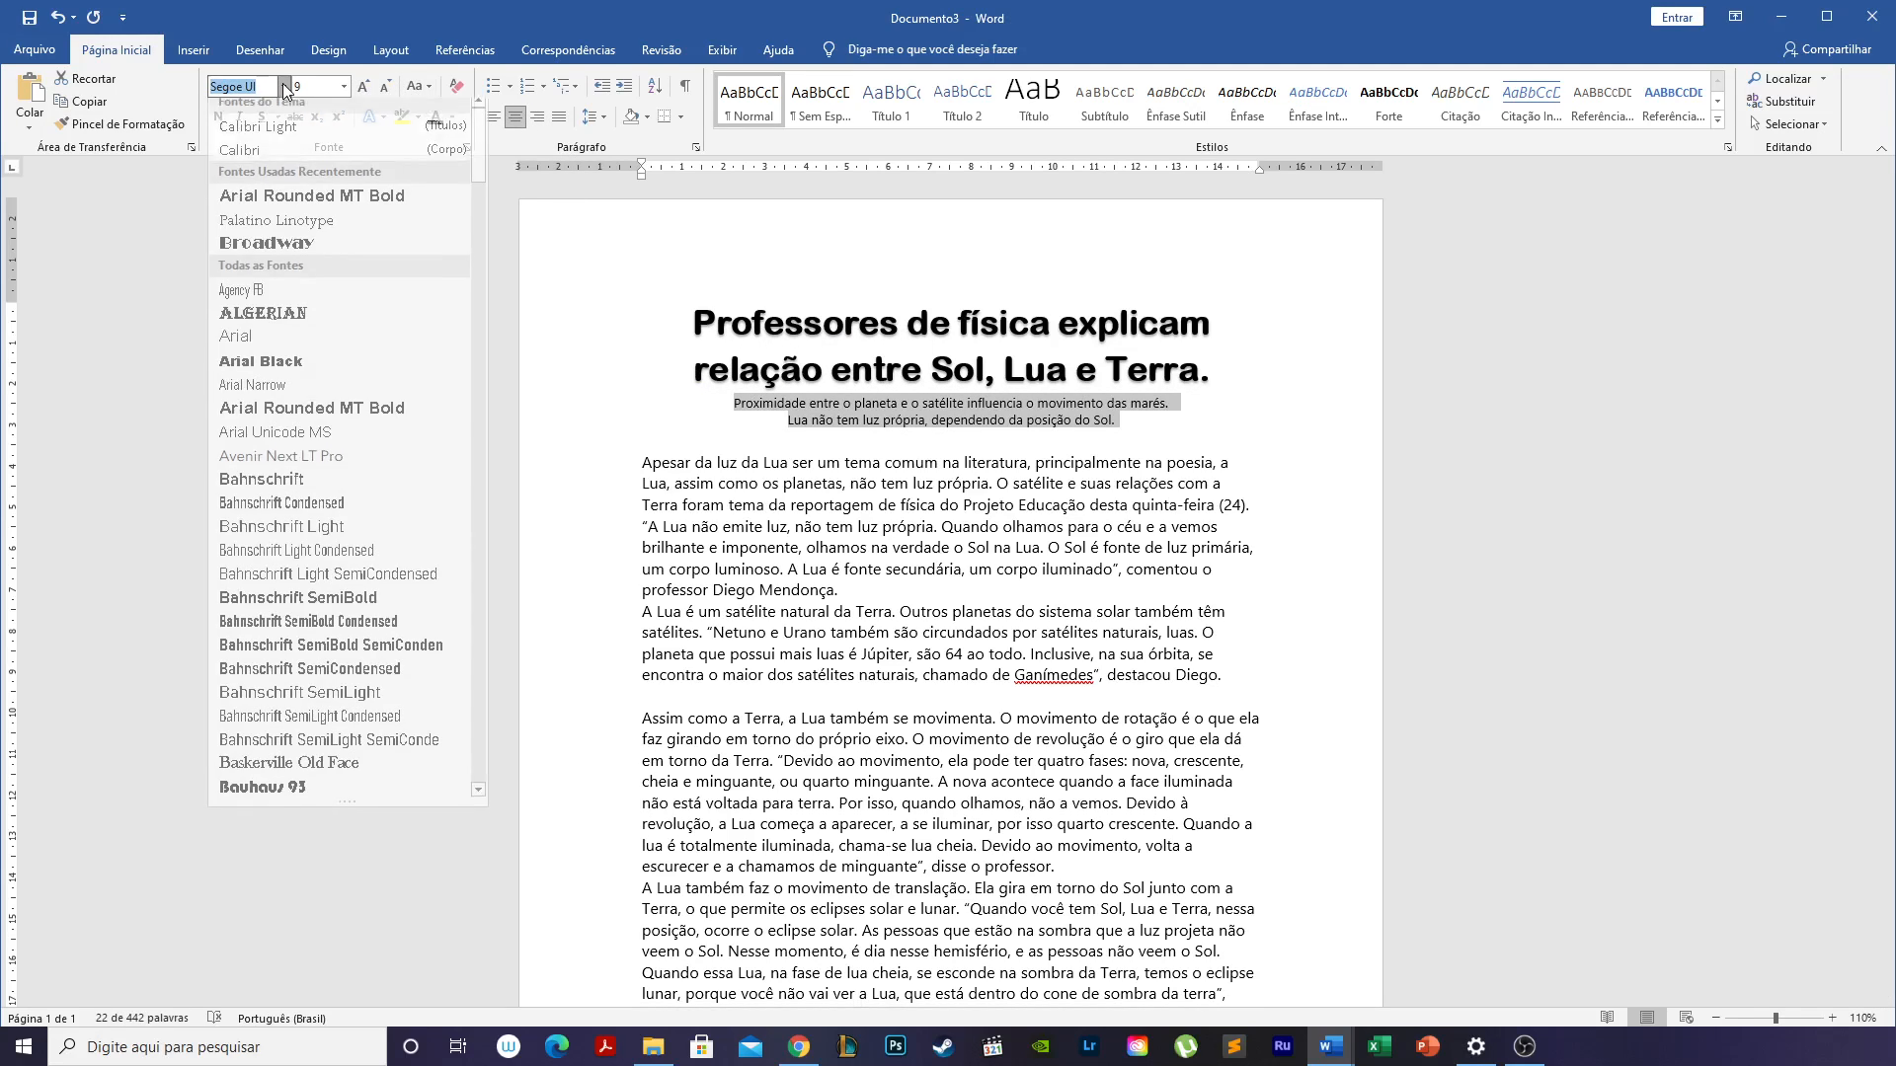
left_click(294, 203)
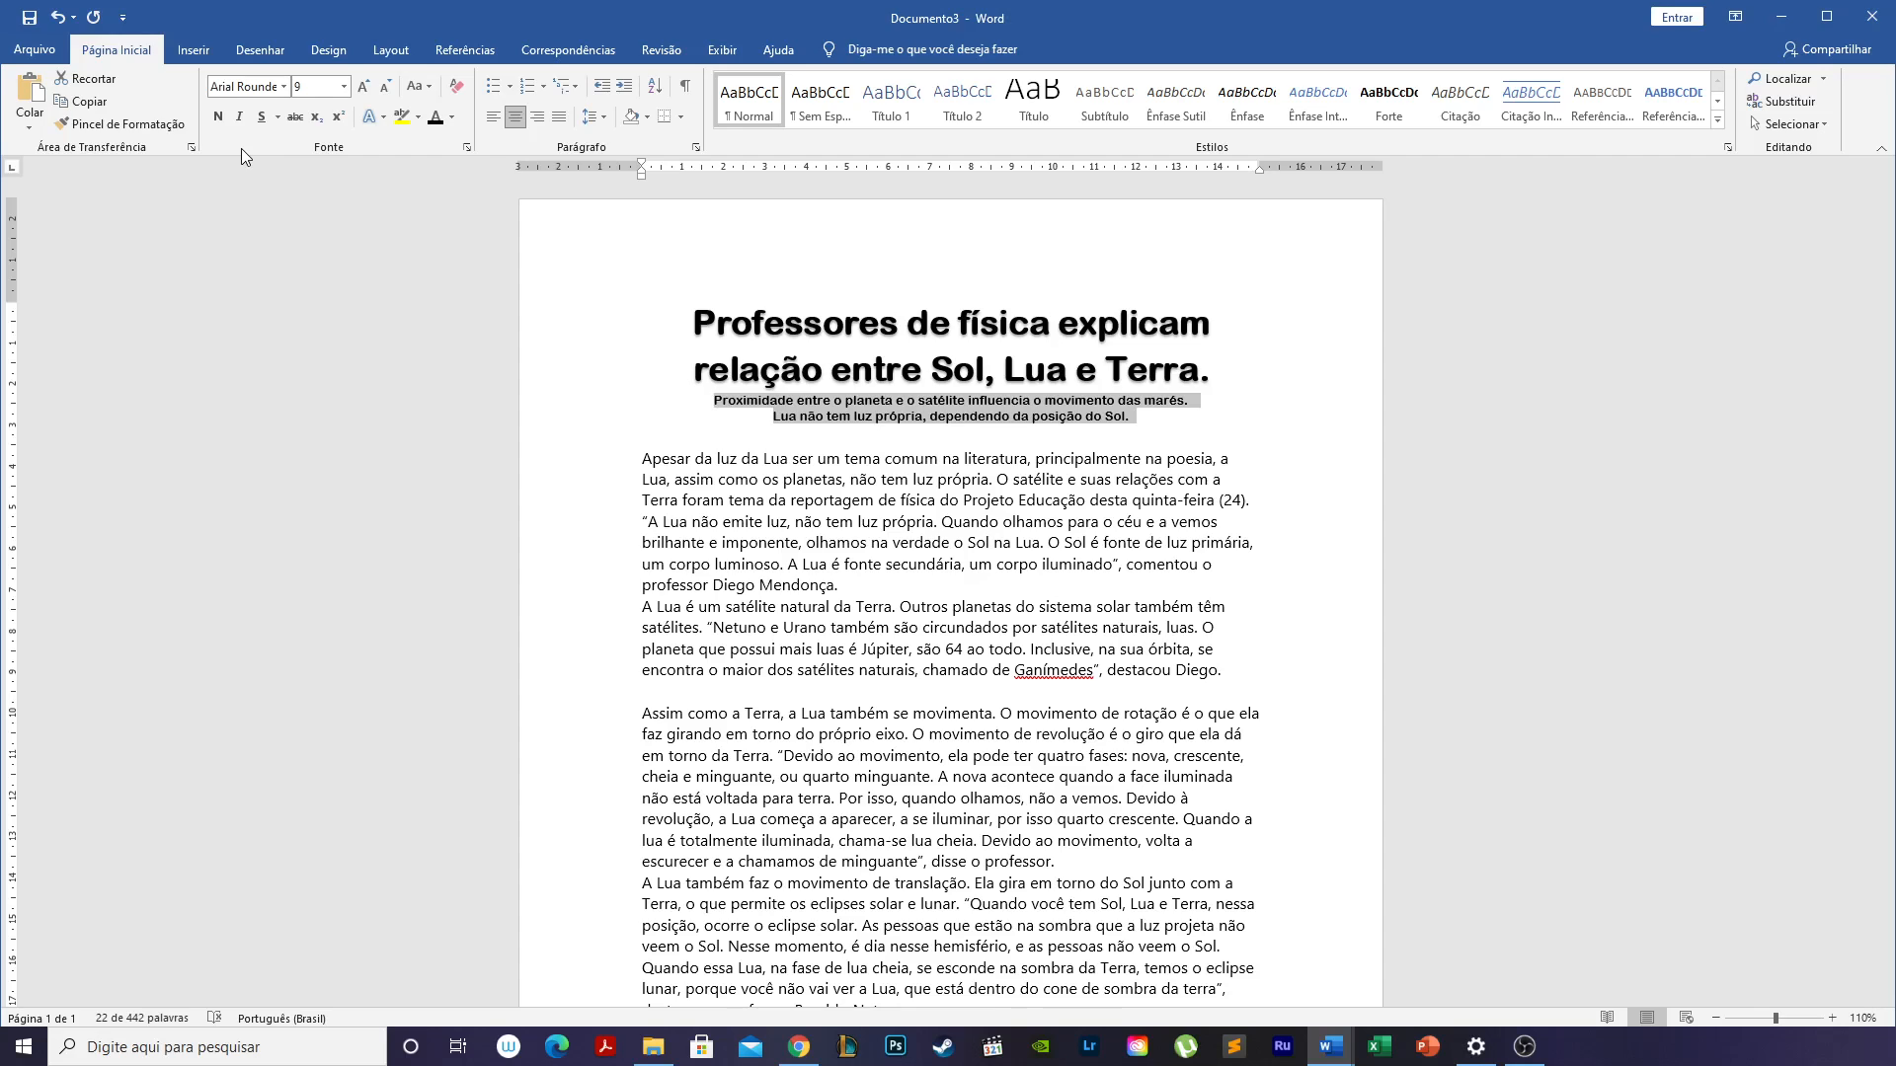
left_click(451, 116)
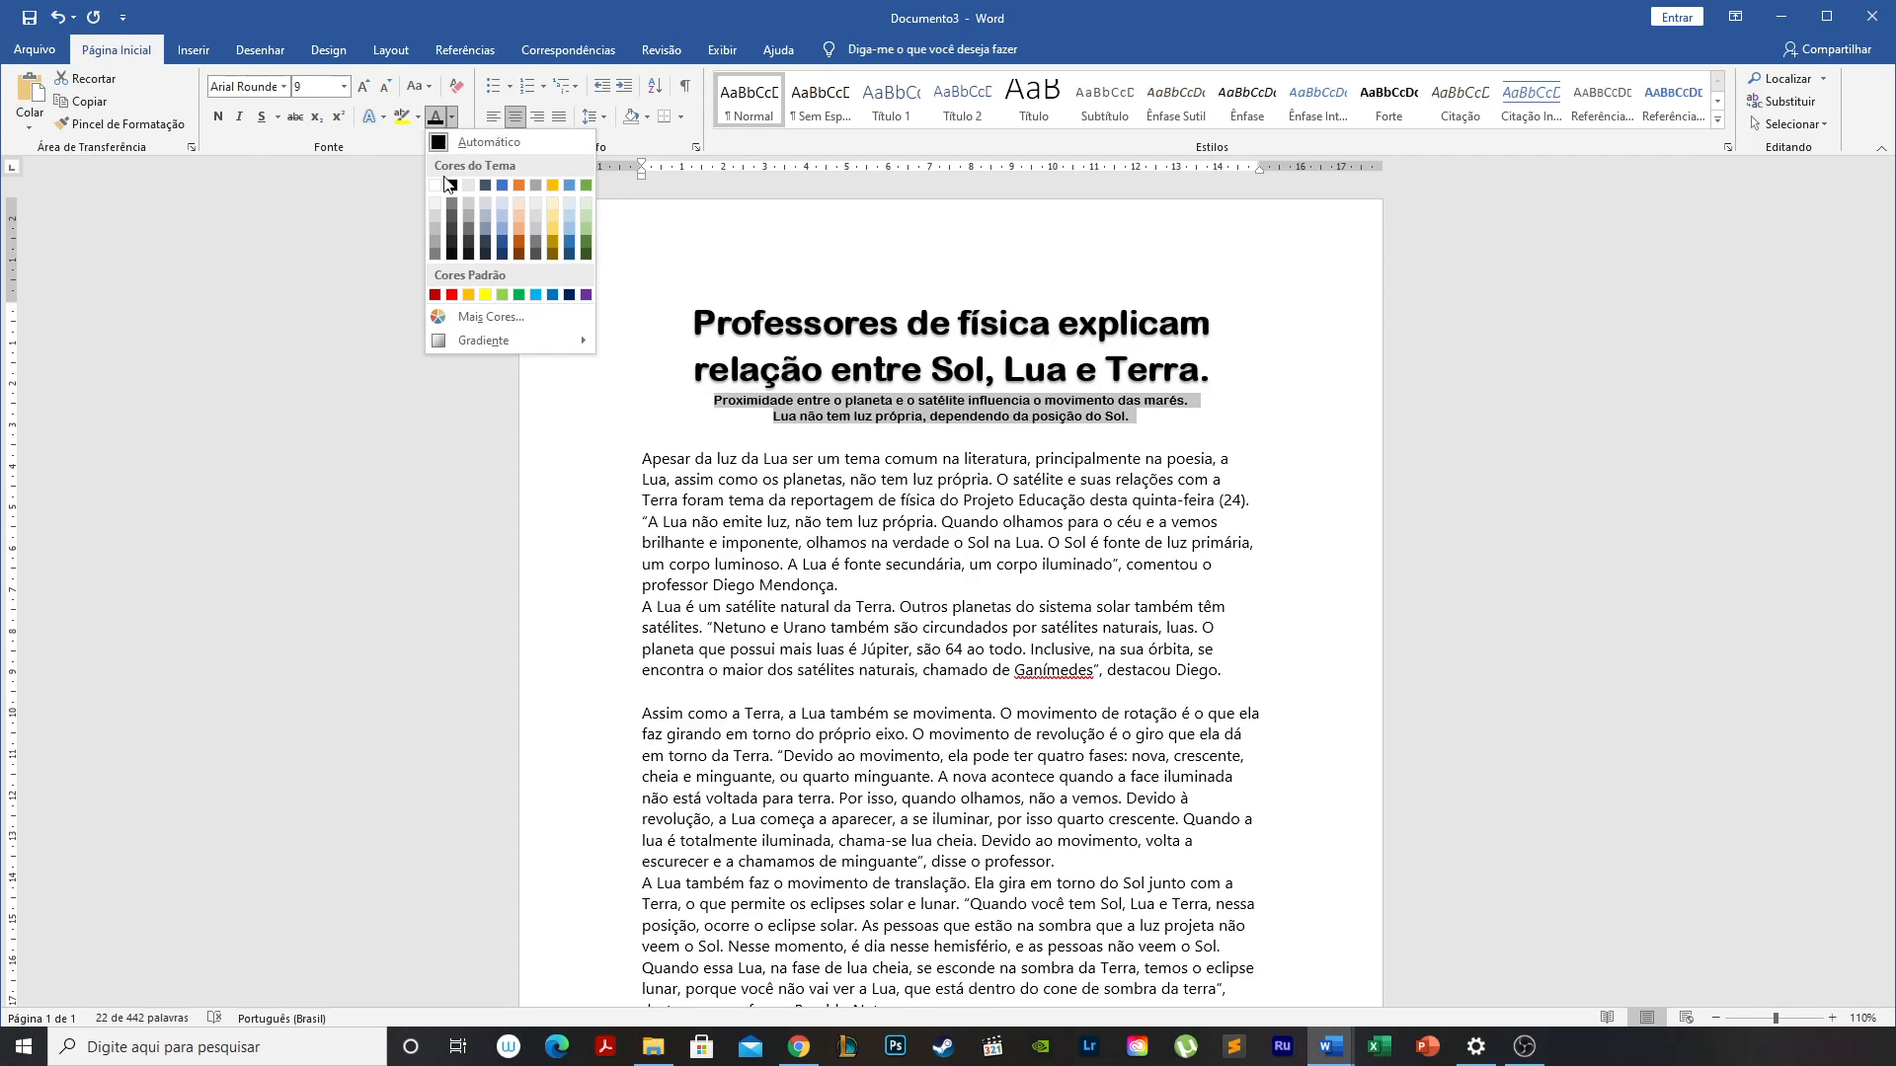
left_click(434, 246)
left_click(1172, 523)
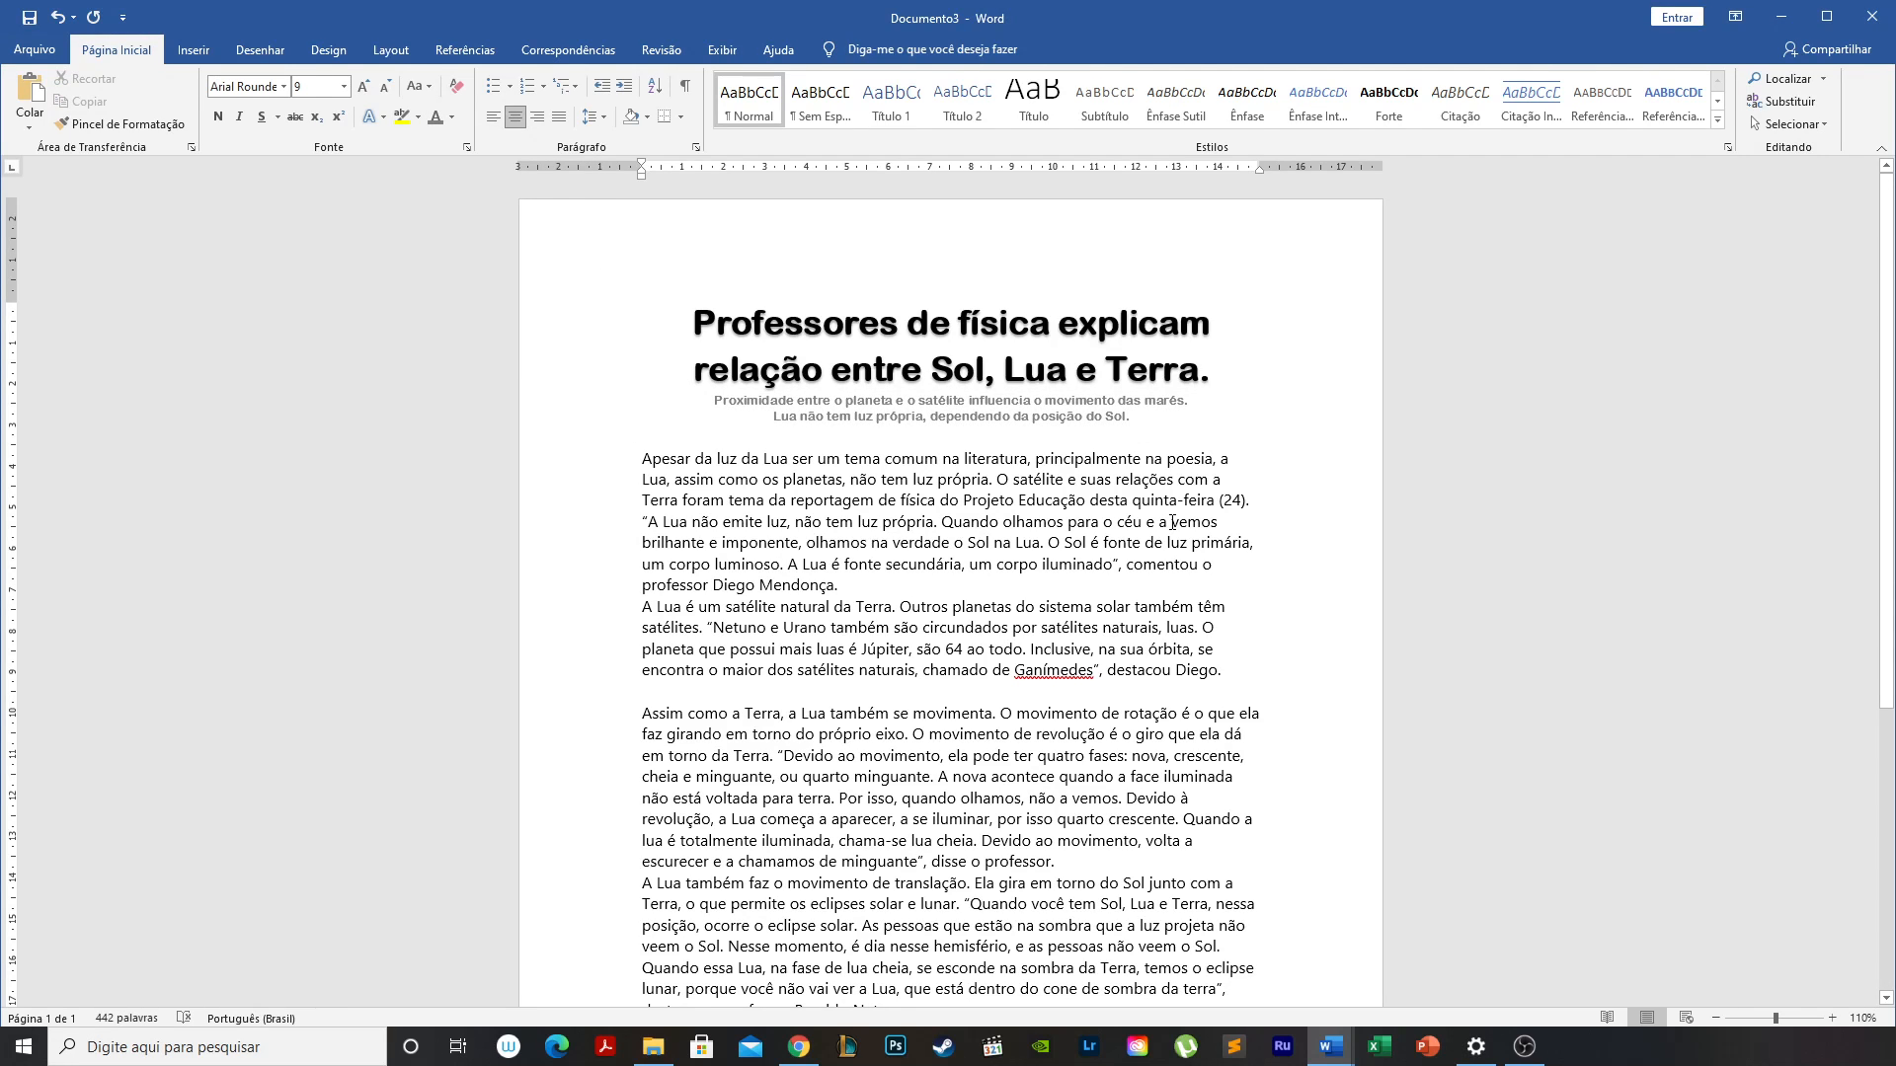
Add a blank line after the paragraph about Ganímedes and draw a Sun shape there, about 3.21 cm high and 3.45 cm wide.
scroll(1325, 707, "down", 2)
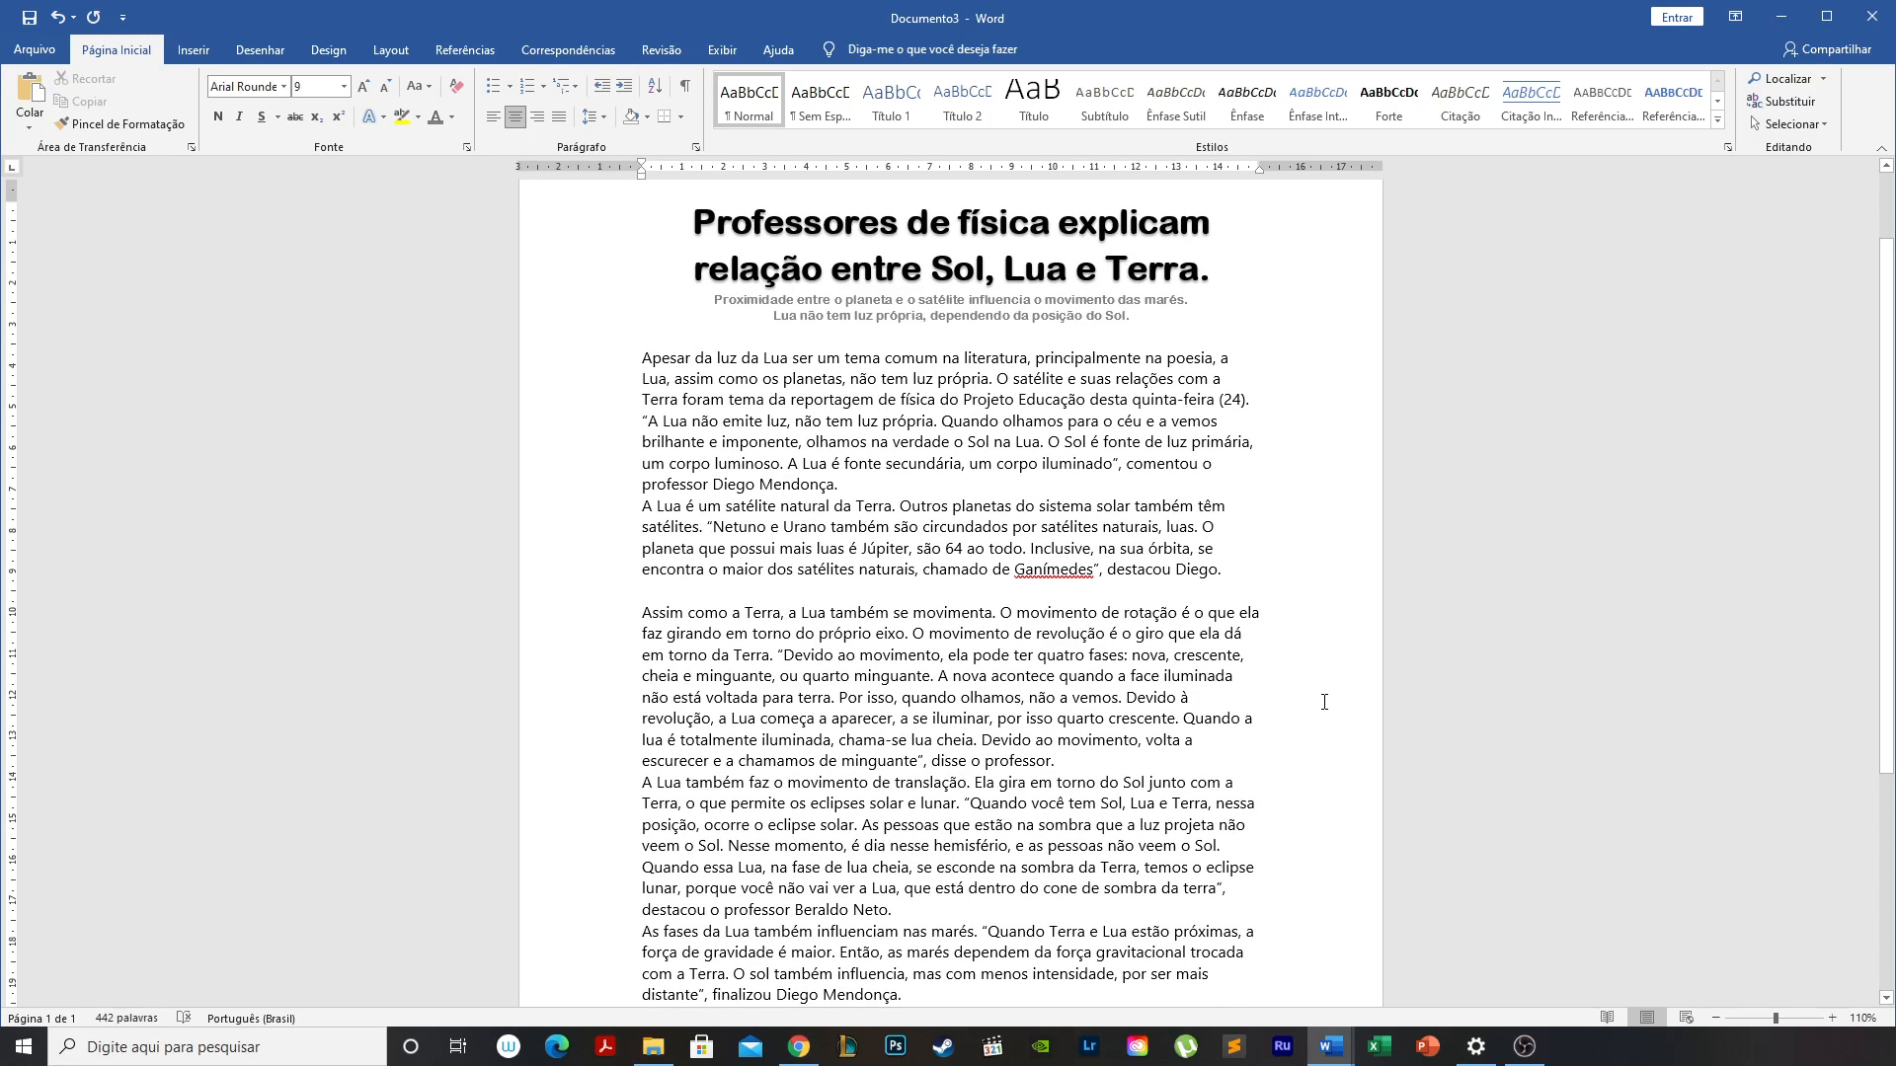
left_click(1237, 572)
scroll(1254, 588, "down", 1)
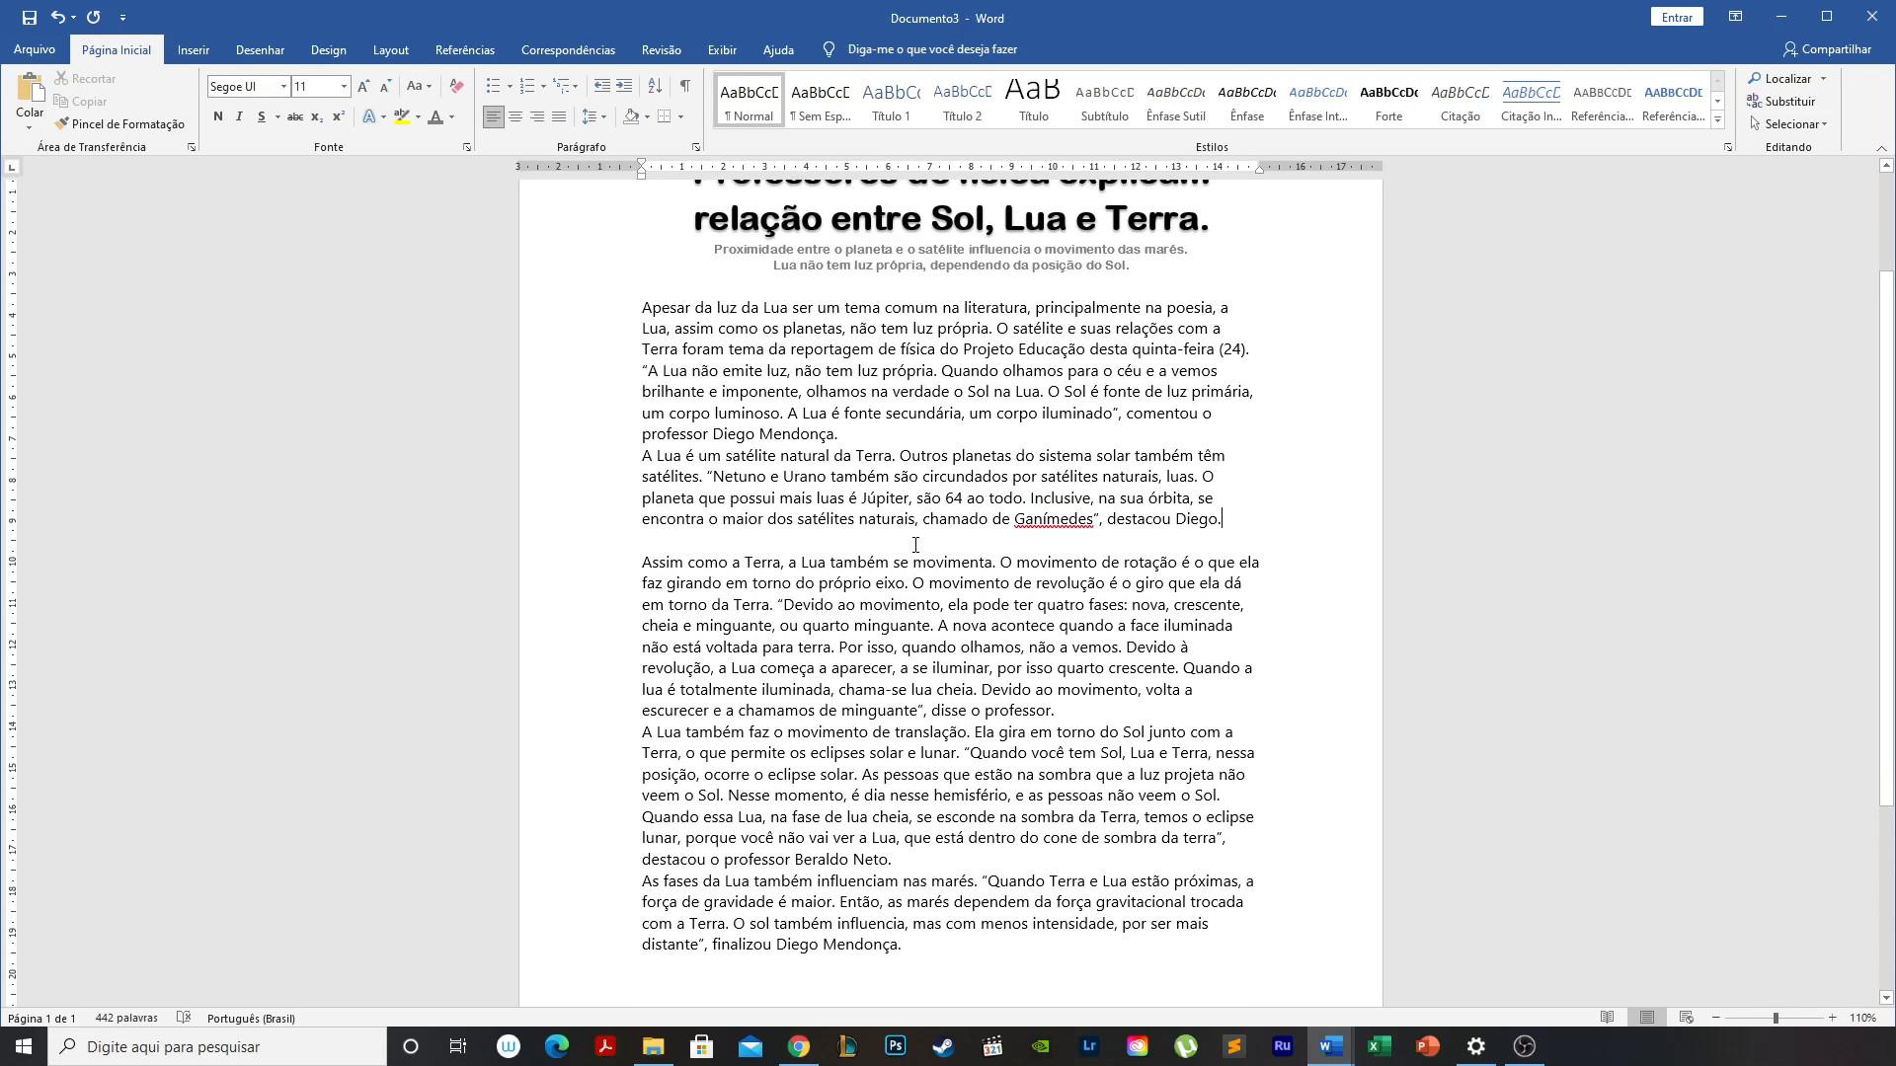
key("Return")
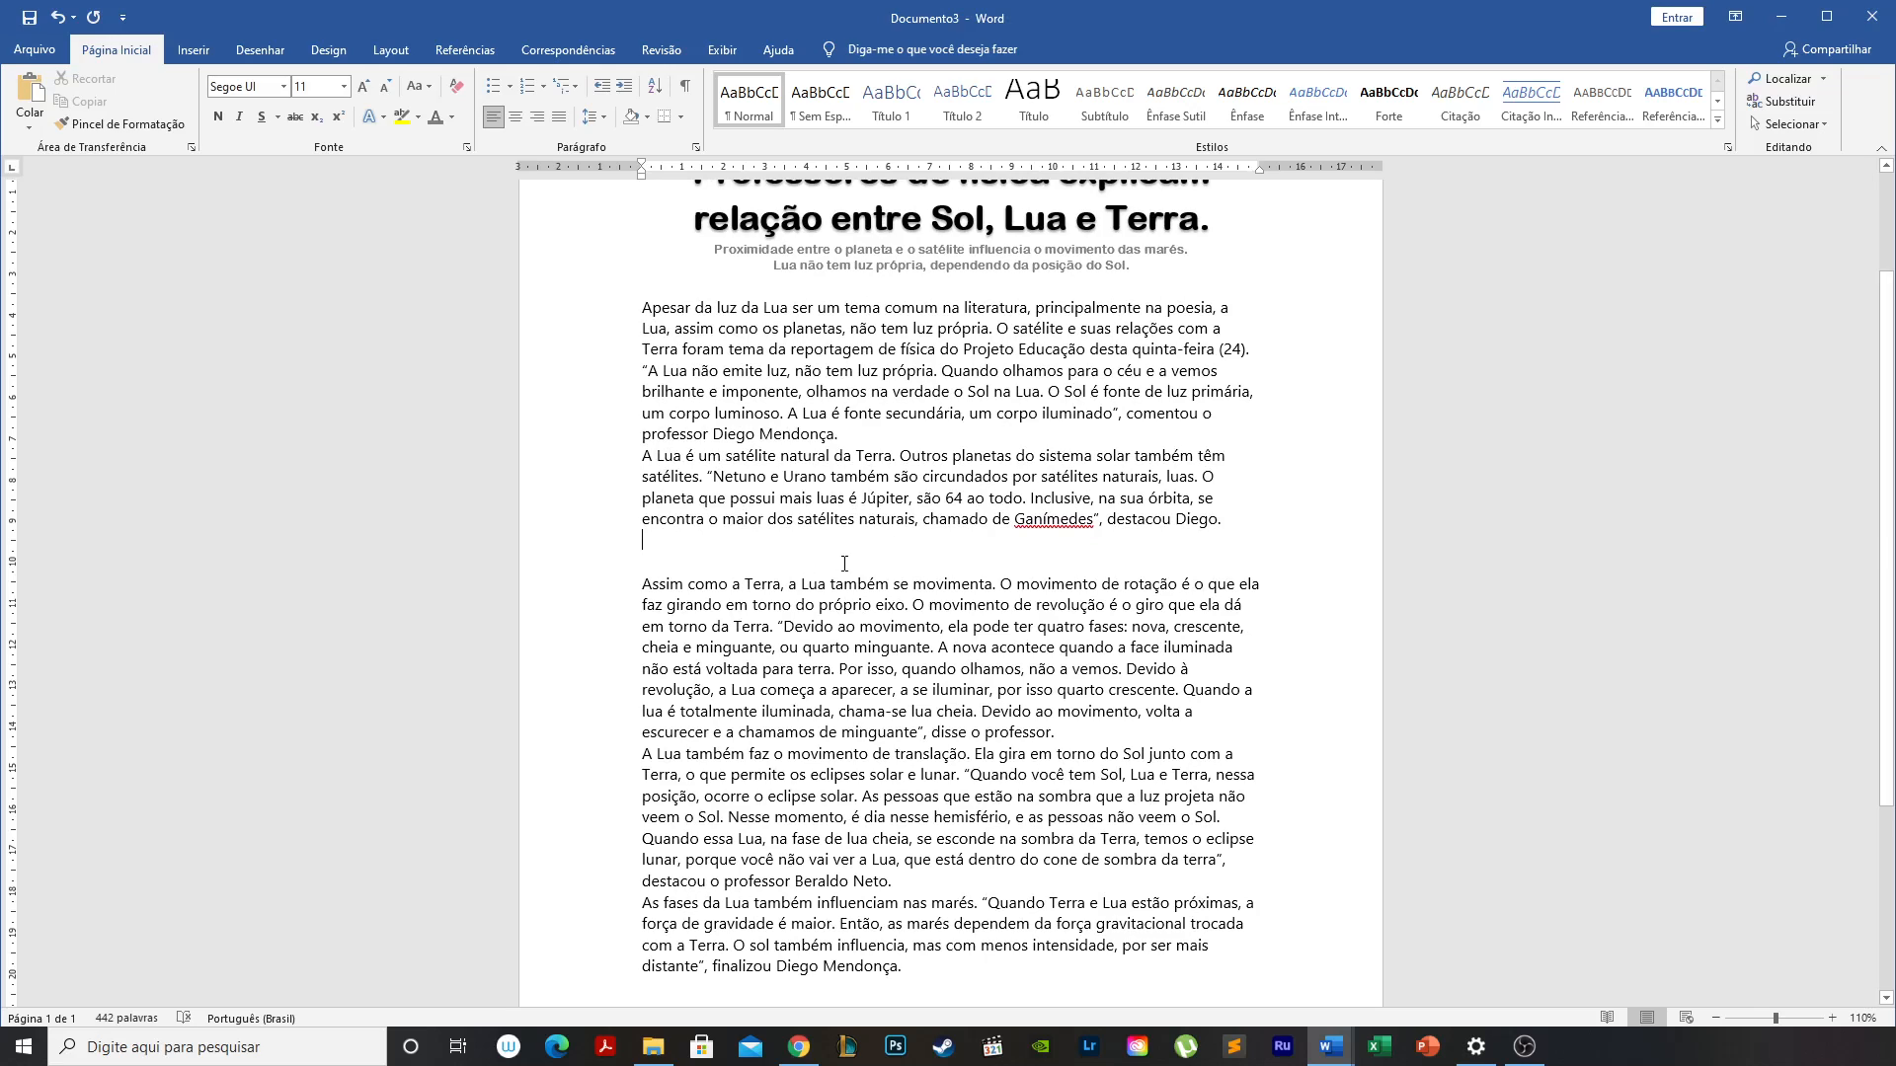
left_click(193, 49)
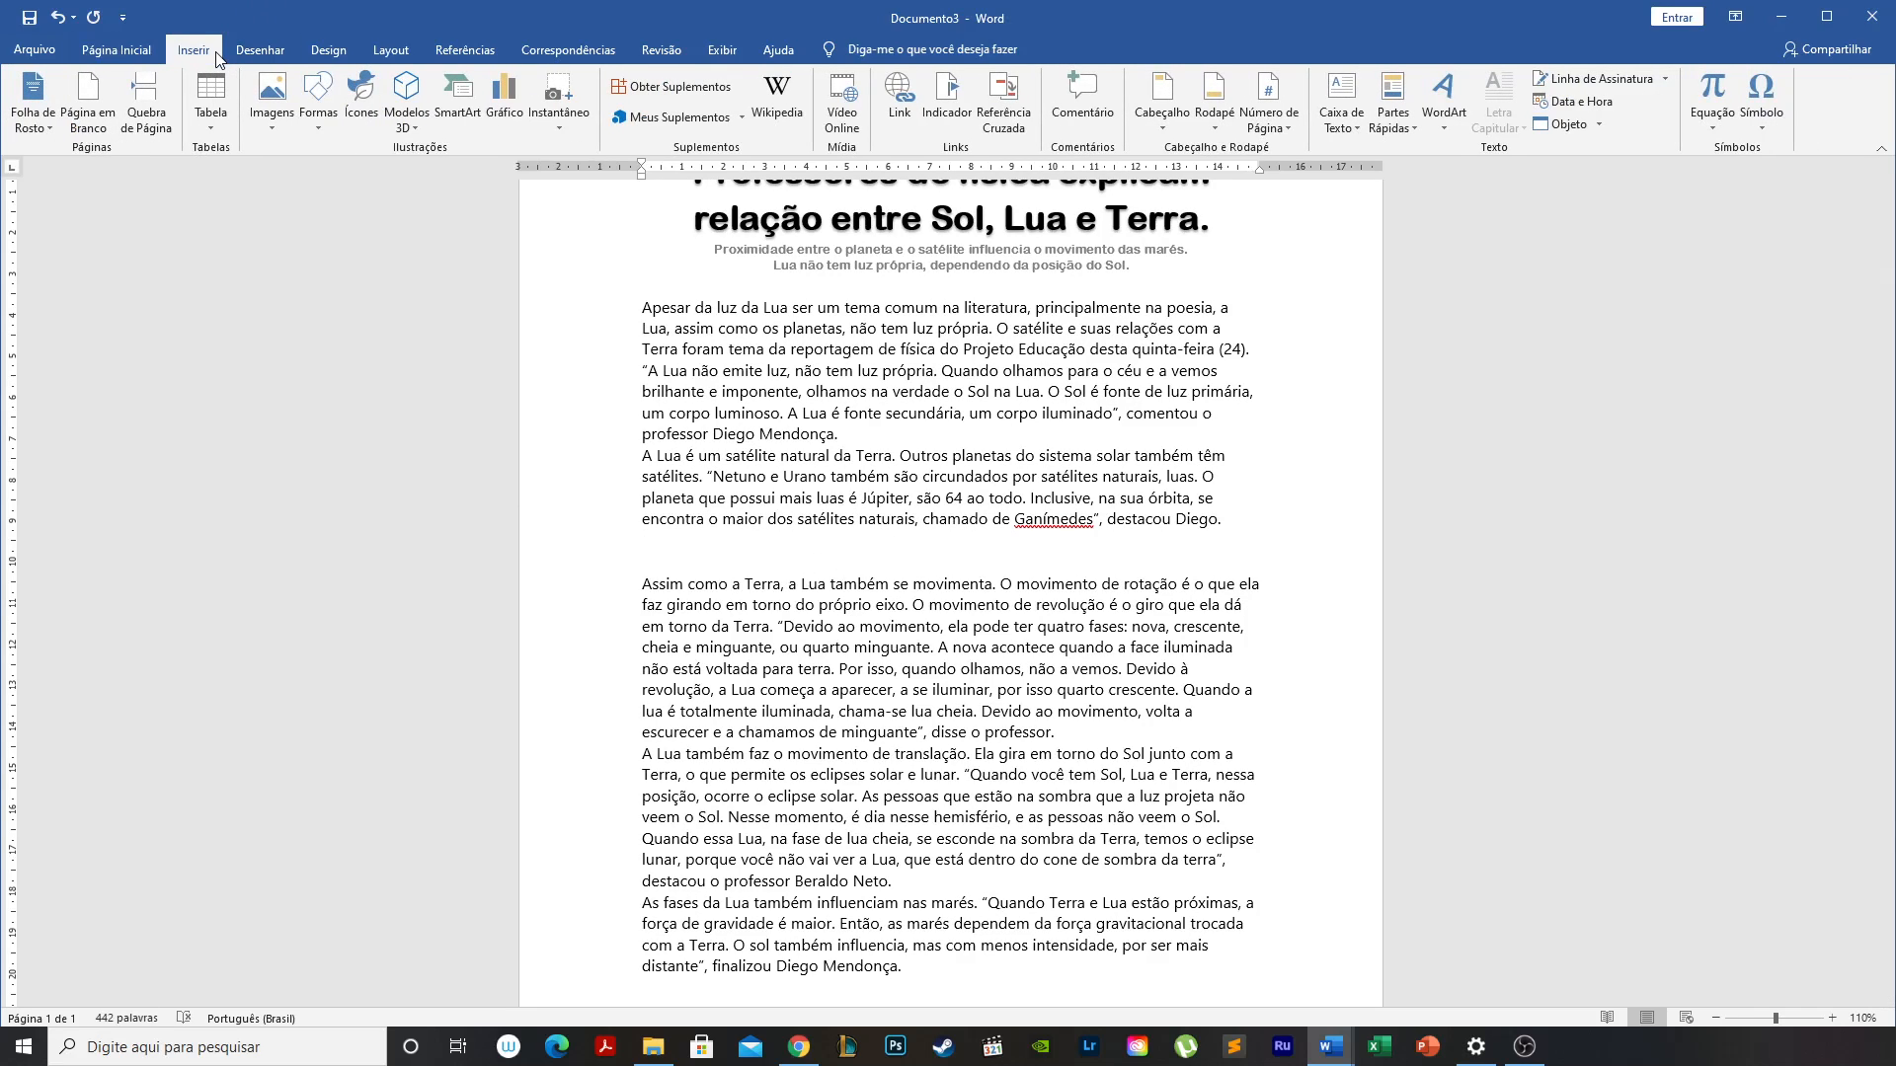
left_click(320, 128)
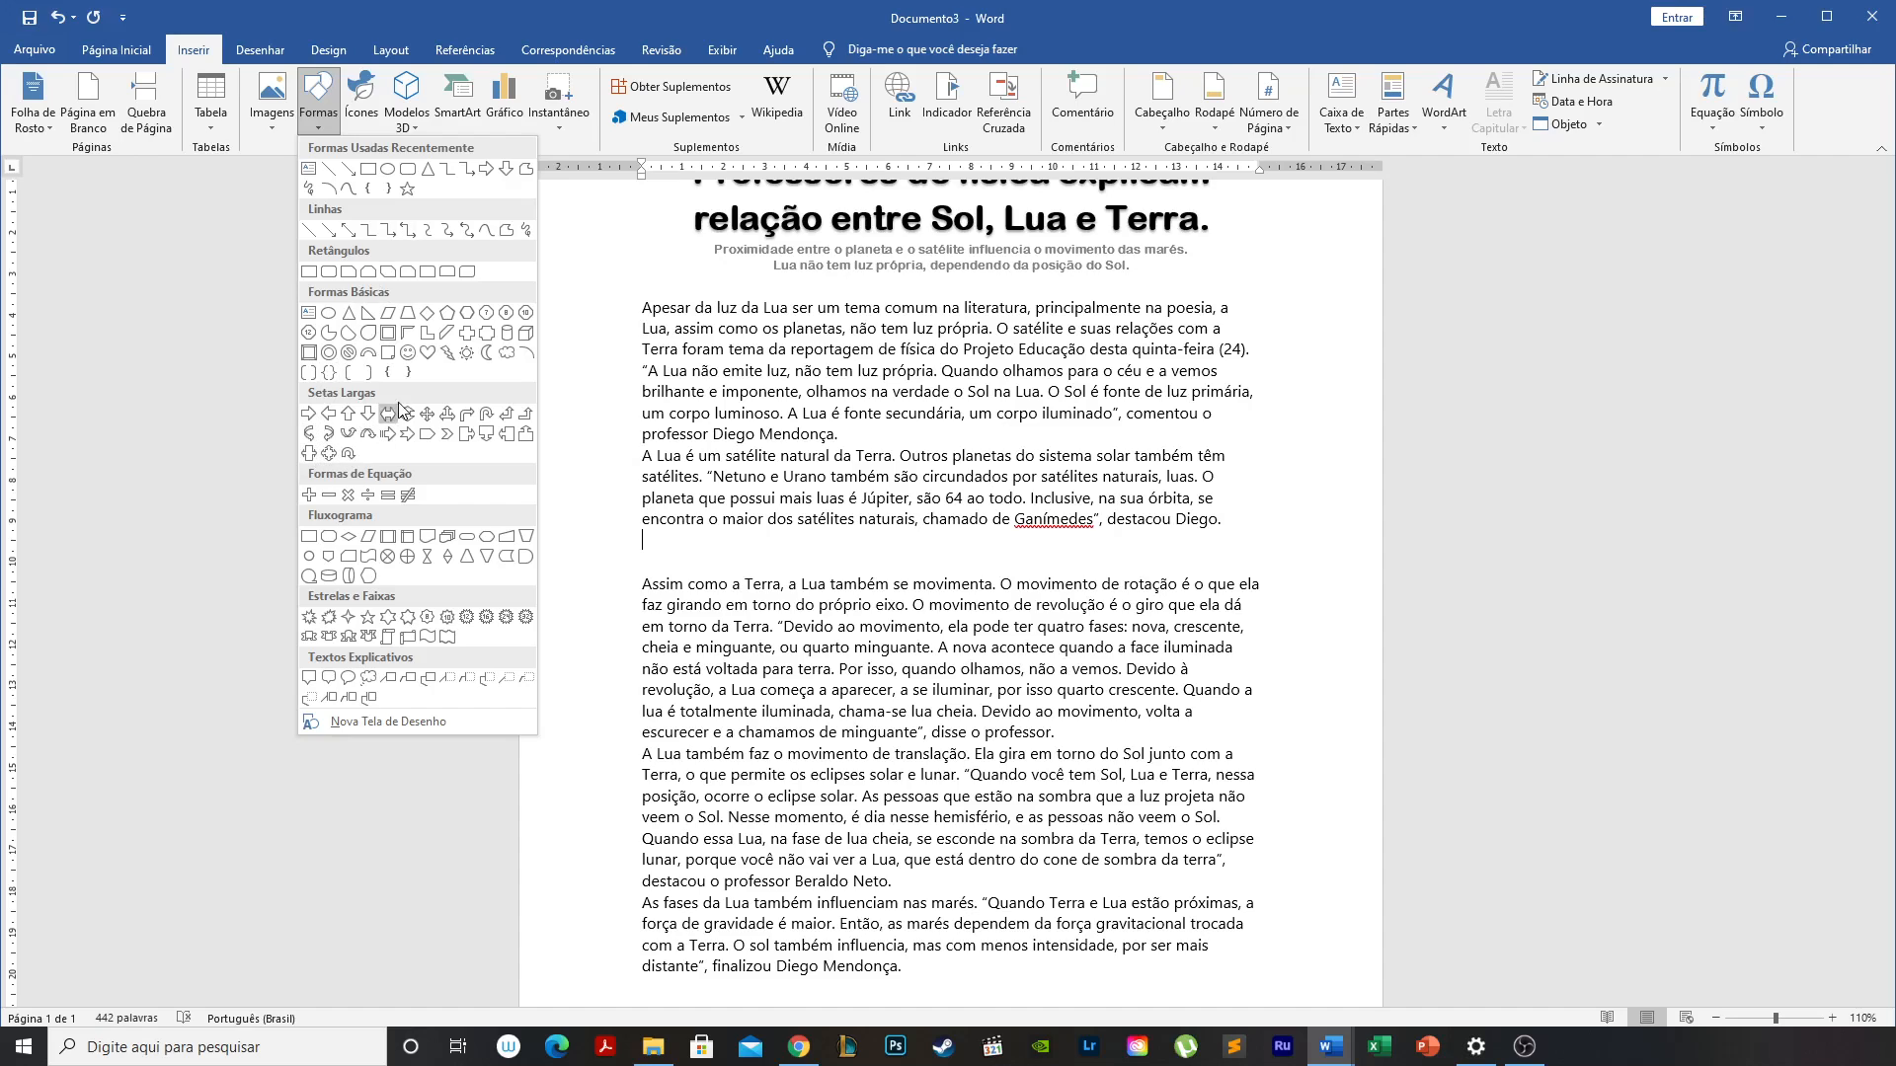
left_click(454, 352)
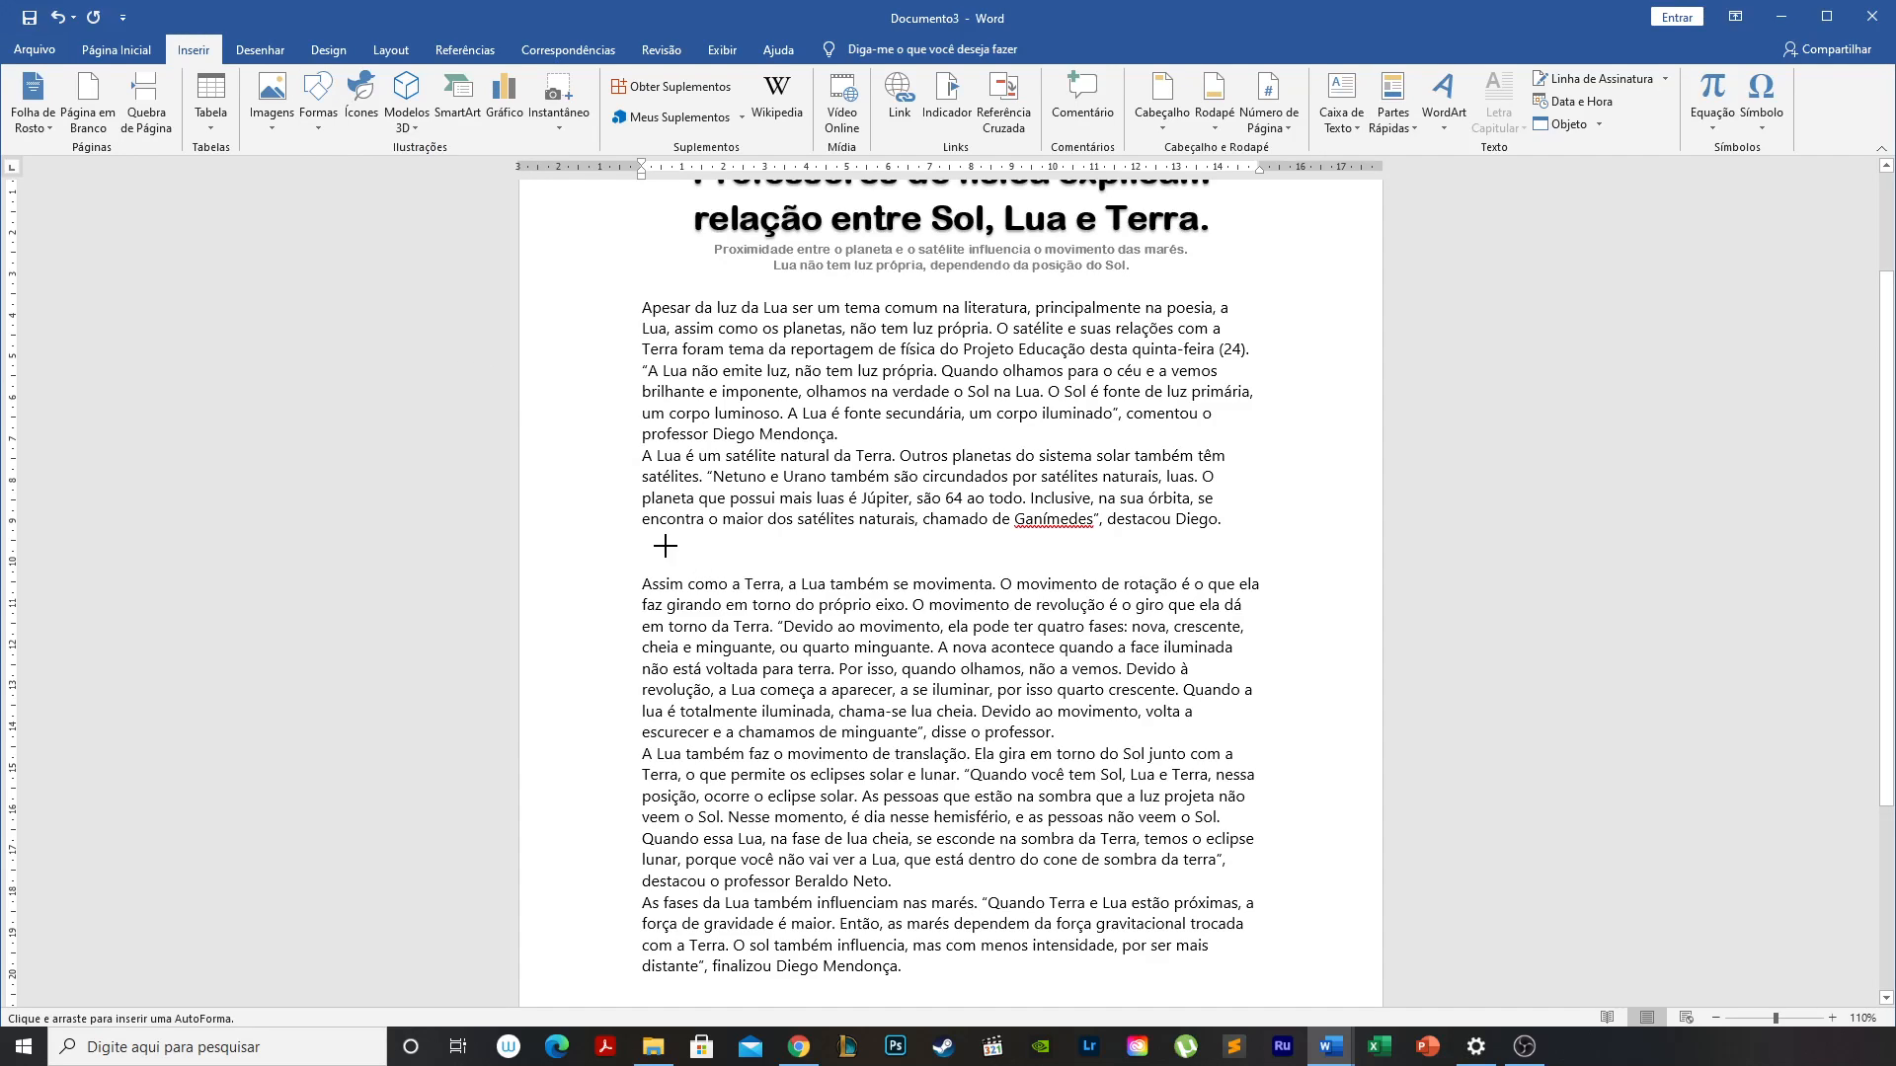
left_click_drag(652, 541, 795, 672)
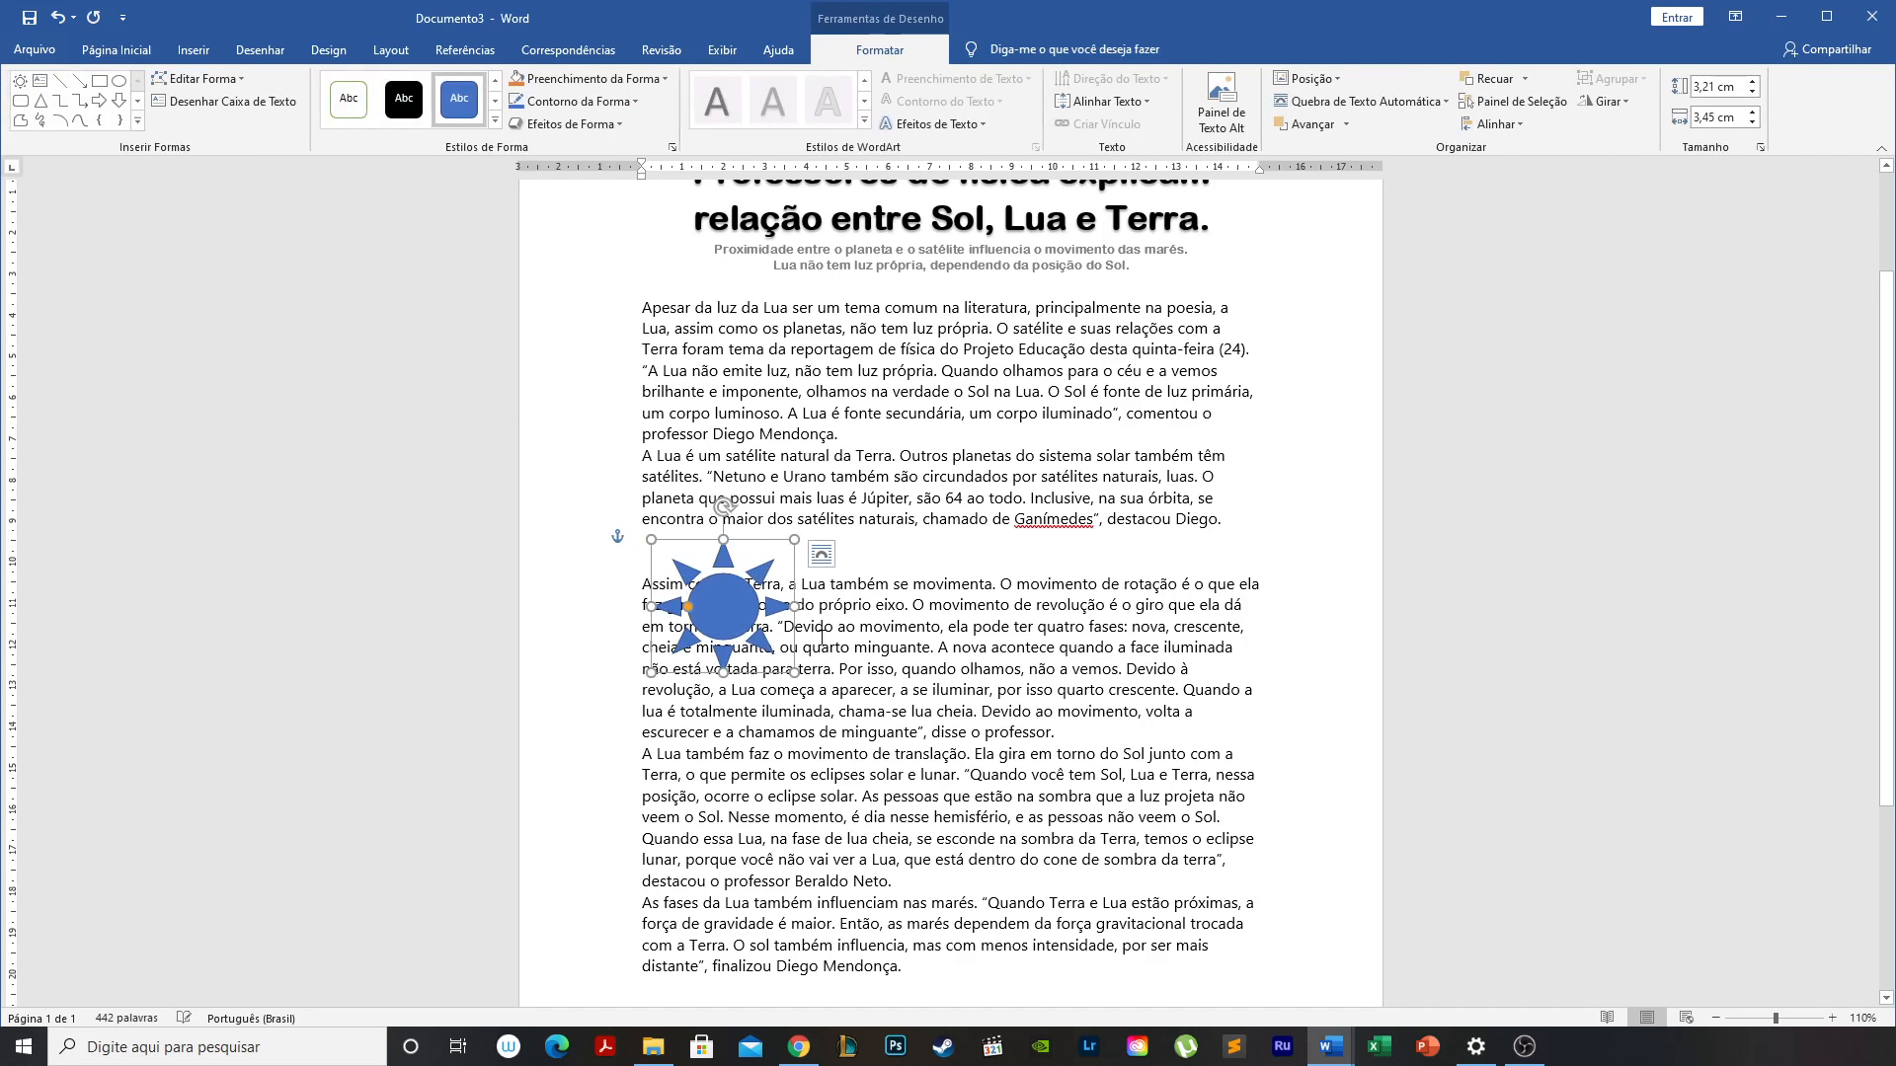
Insert five blank lines beside the sun shape to push the "Assim como a Terra" paragraph below it.
left_click(893, 559)
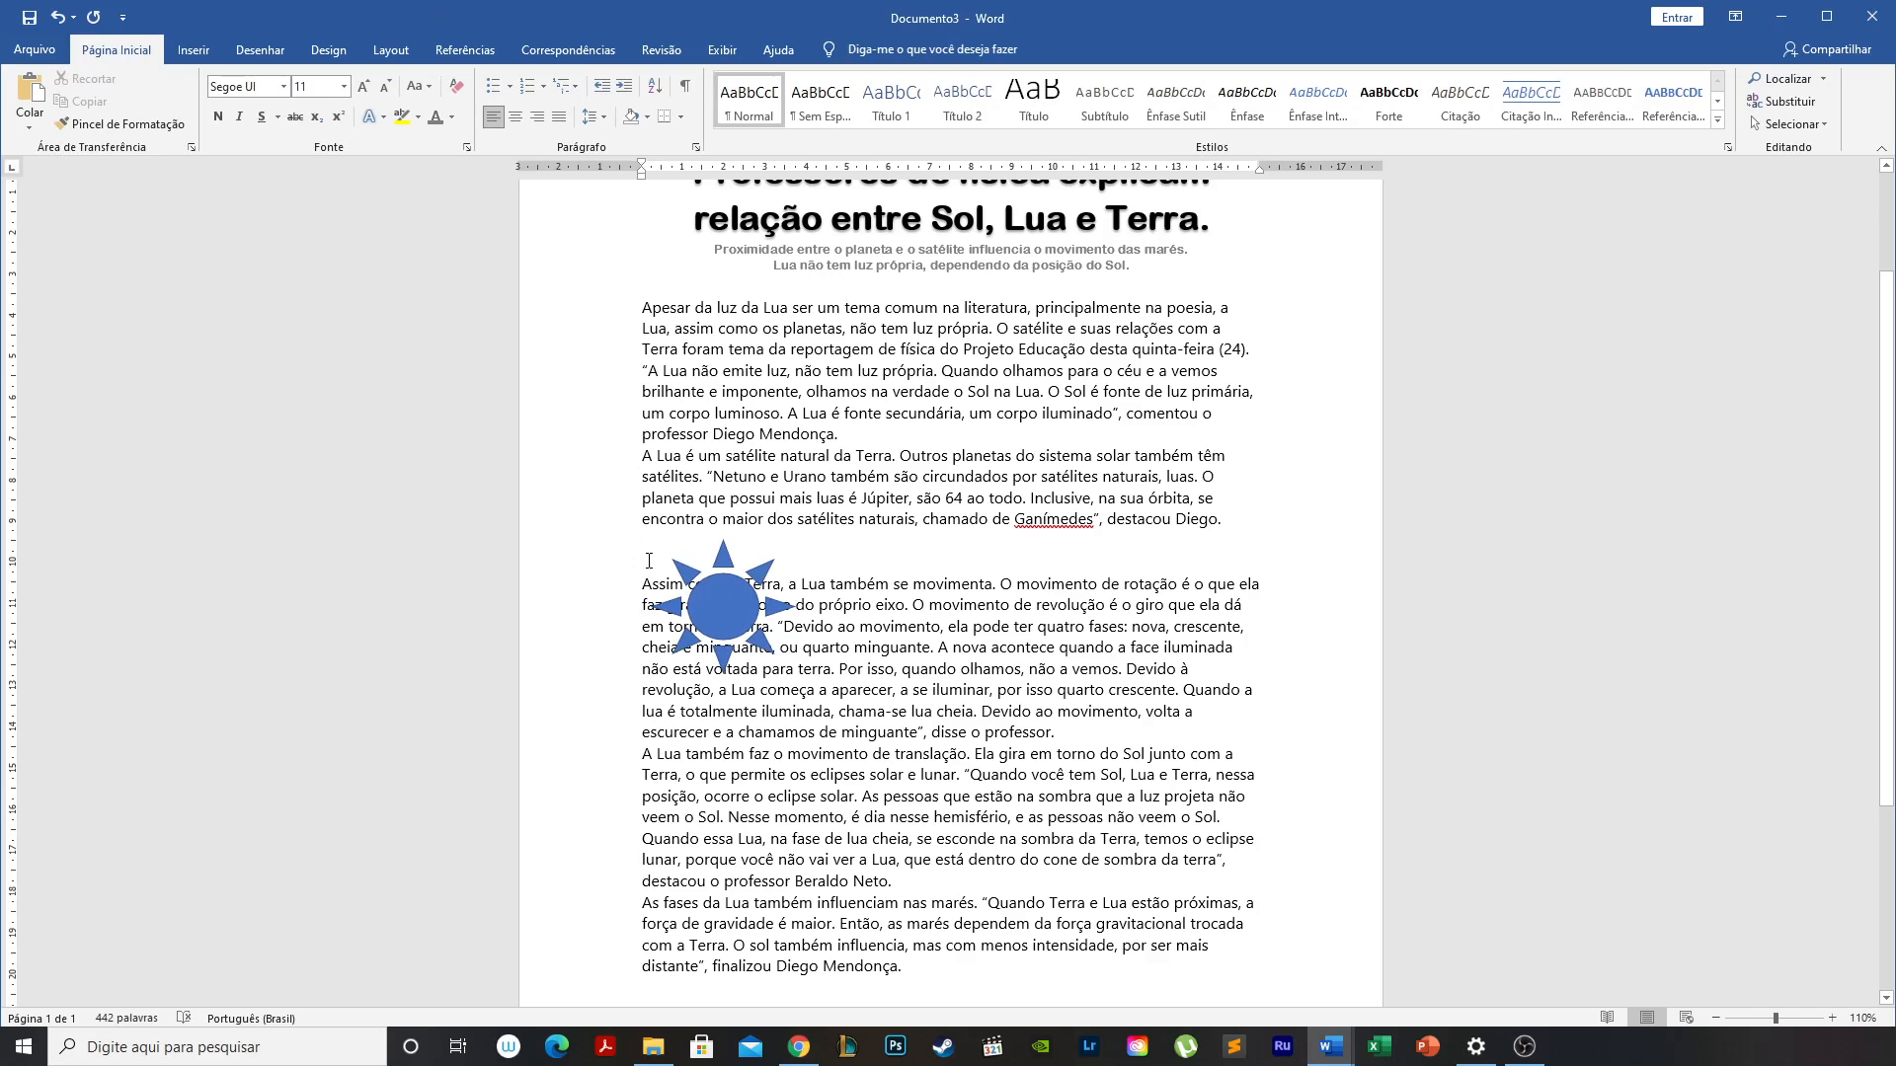
key("Return")
key("Return")
key("Return")
key("Return")
key("Return")
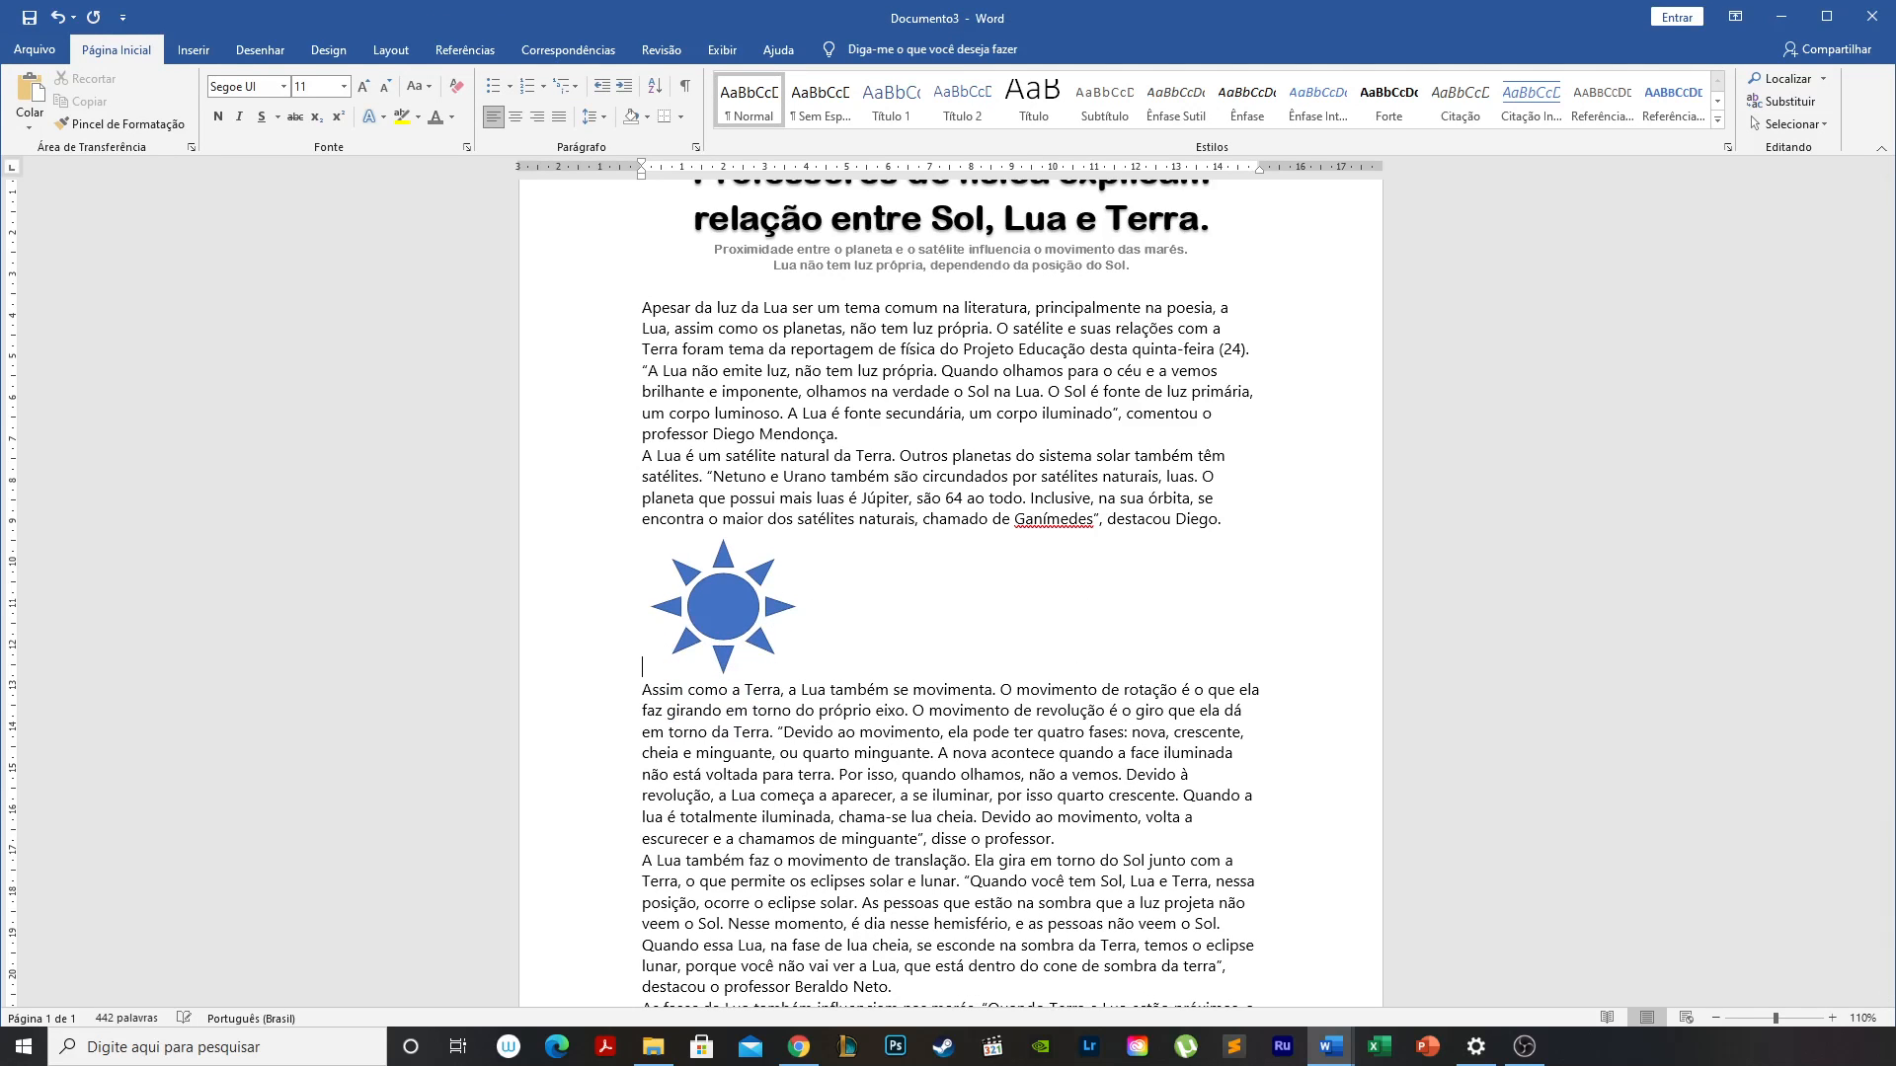
scroll(686, 534, "down", 4)
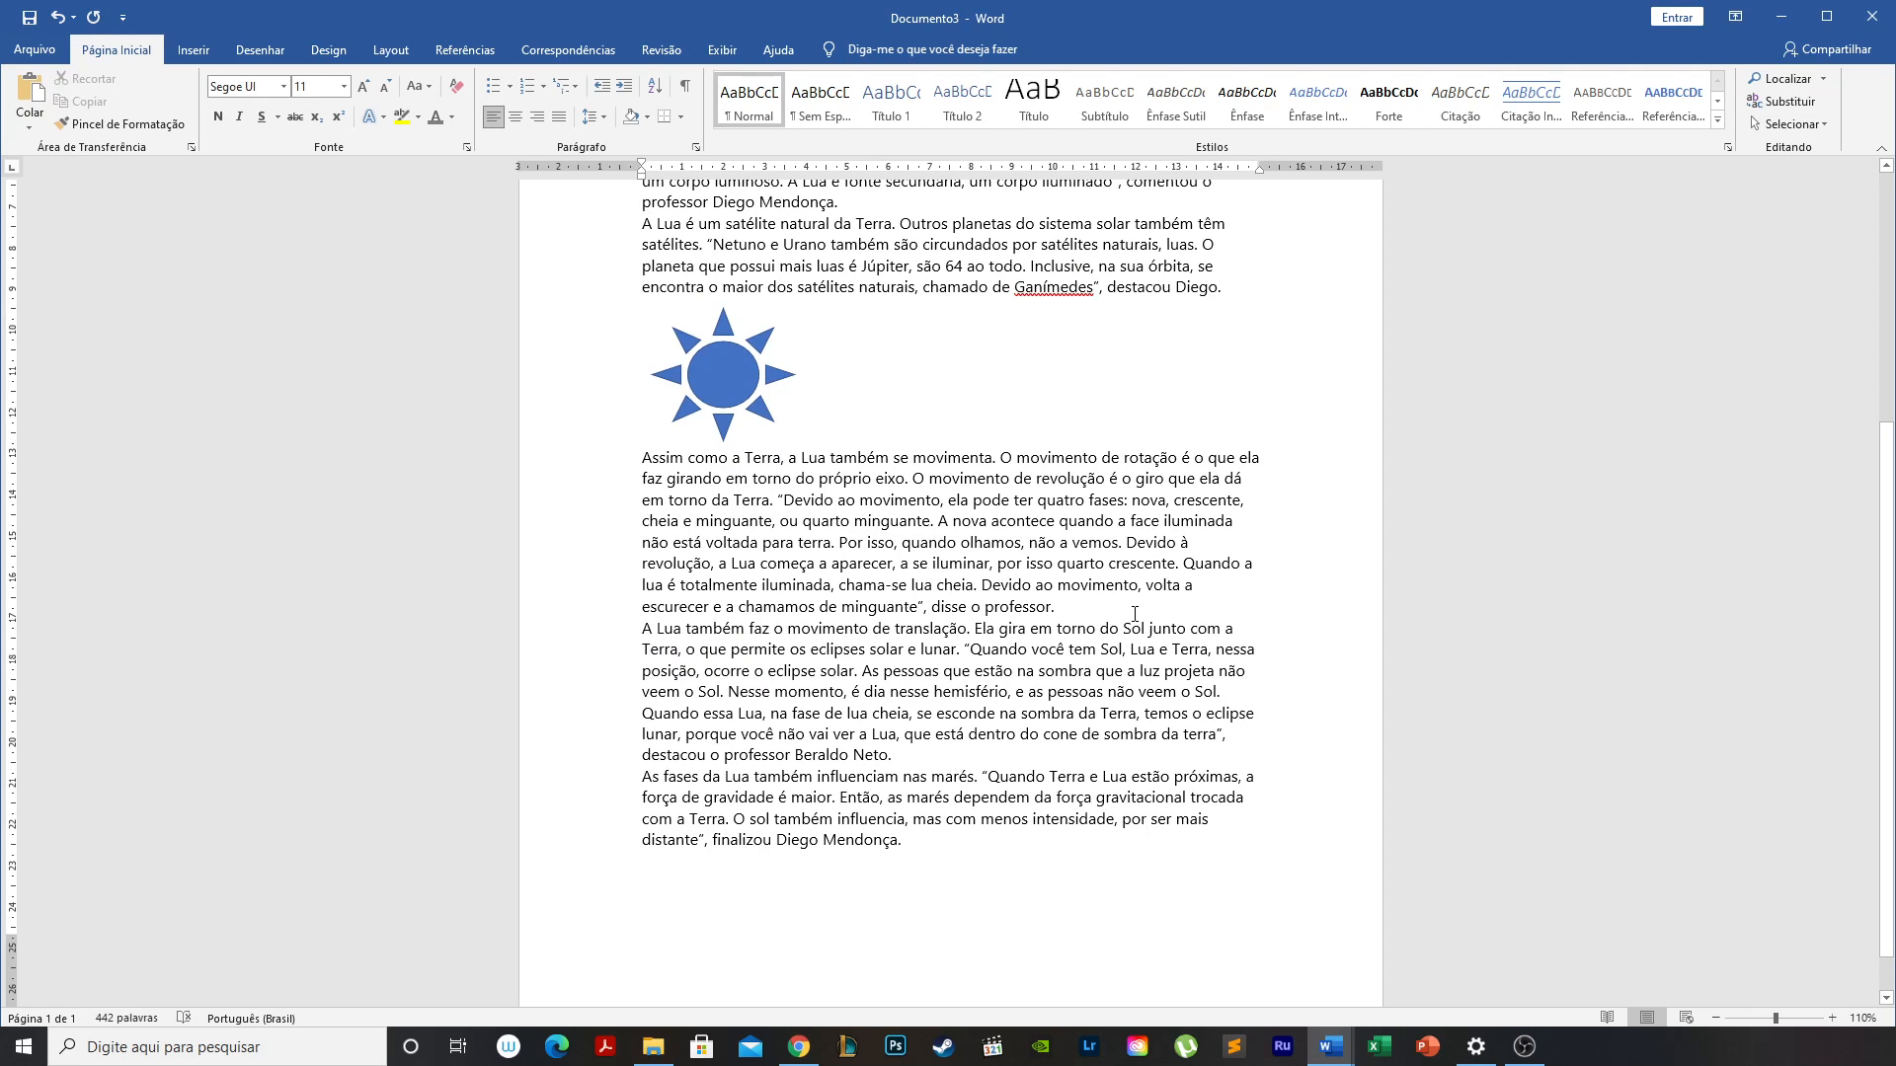
key("Return")
key("BackSpace")
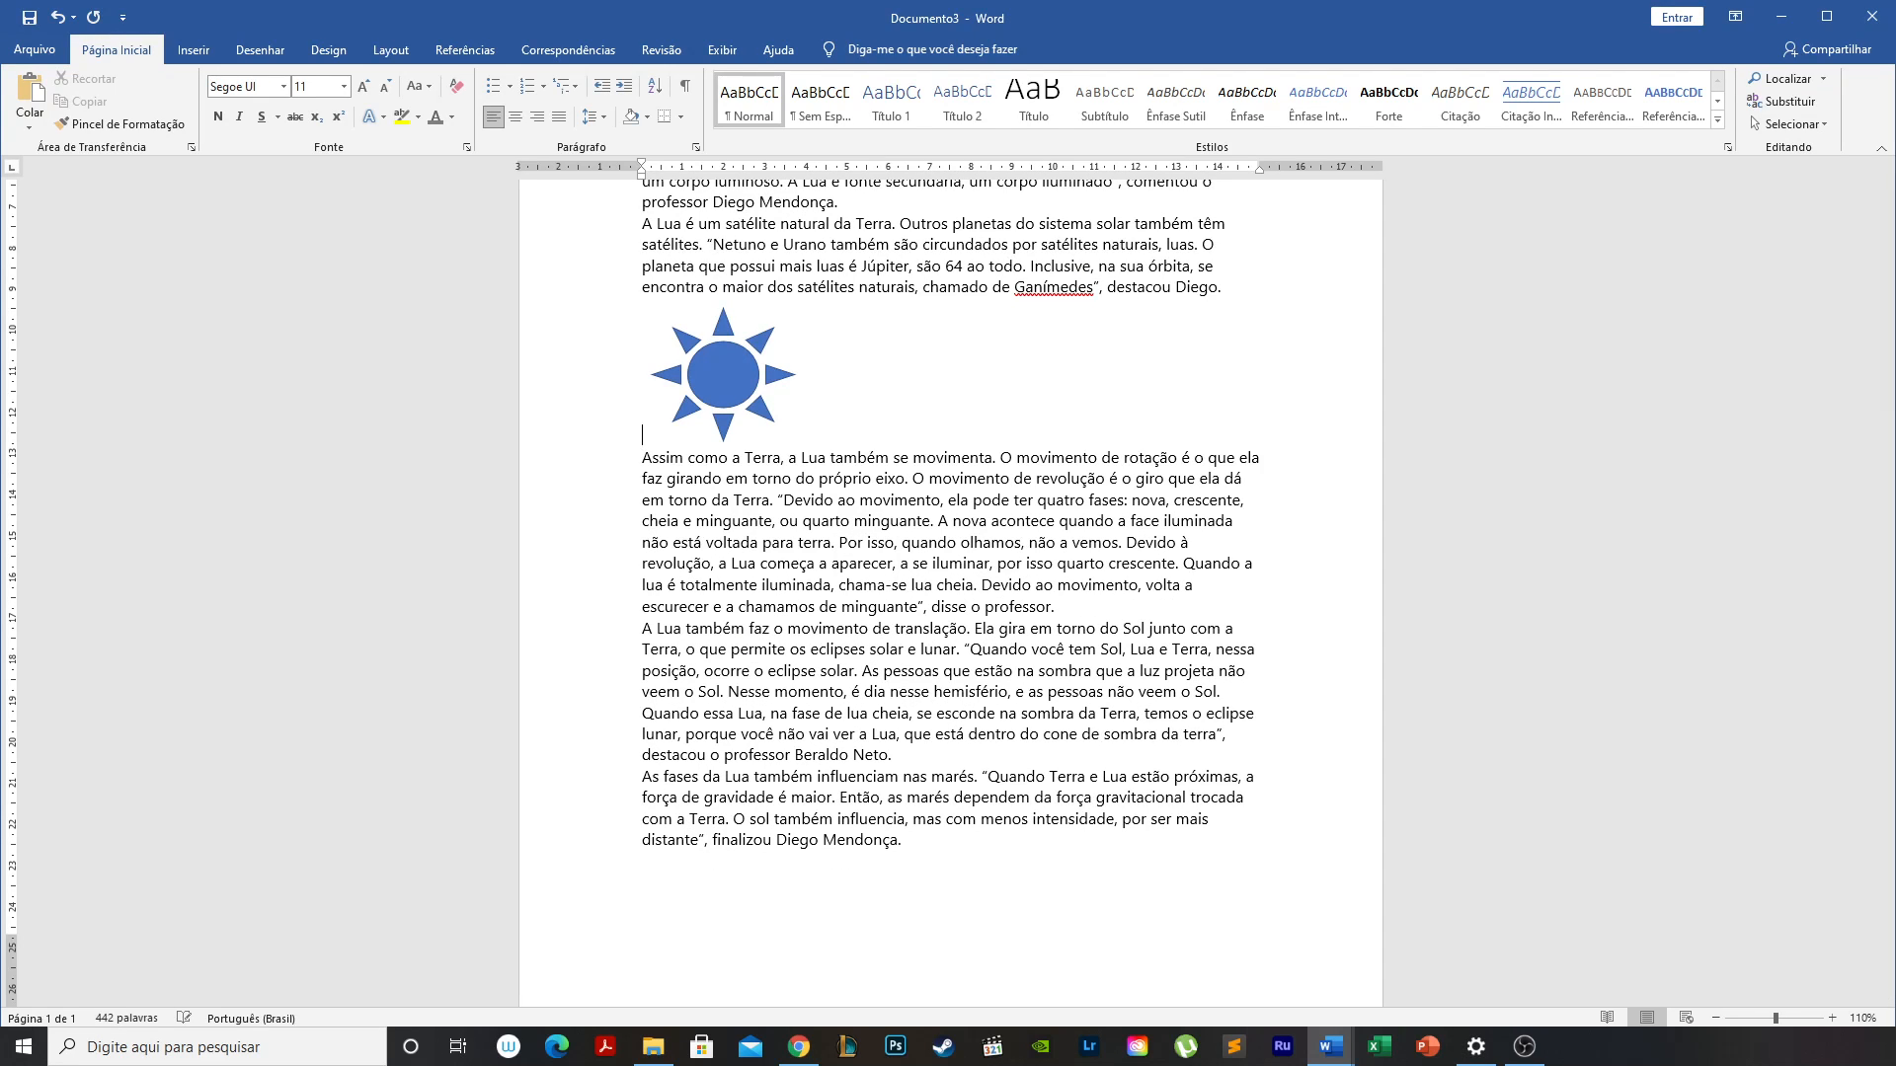
Draw a Moon shape to the right of the sun, about 3.02 cm high and 1.51 cm wide.
left_click(713, 375)
left_click(889, 382)
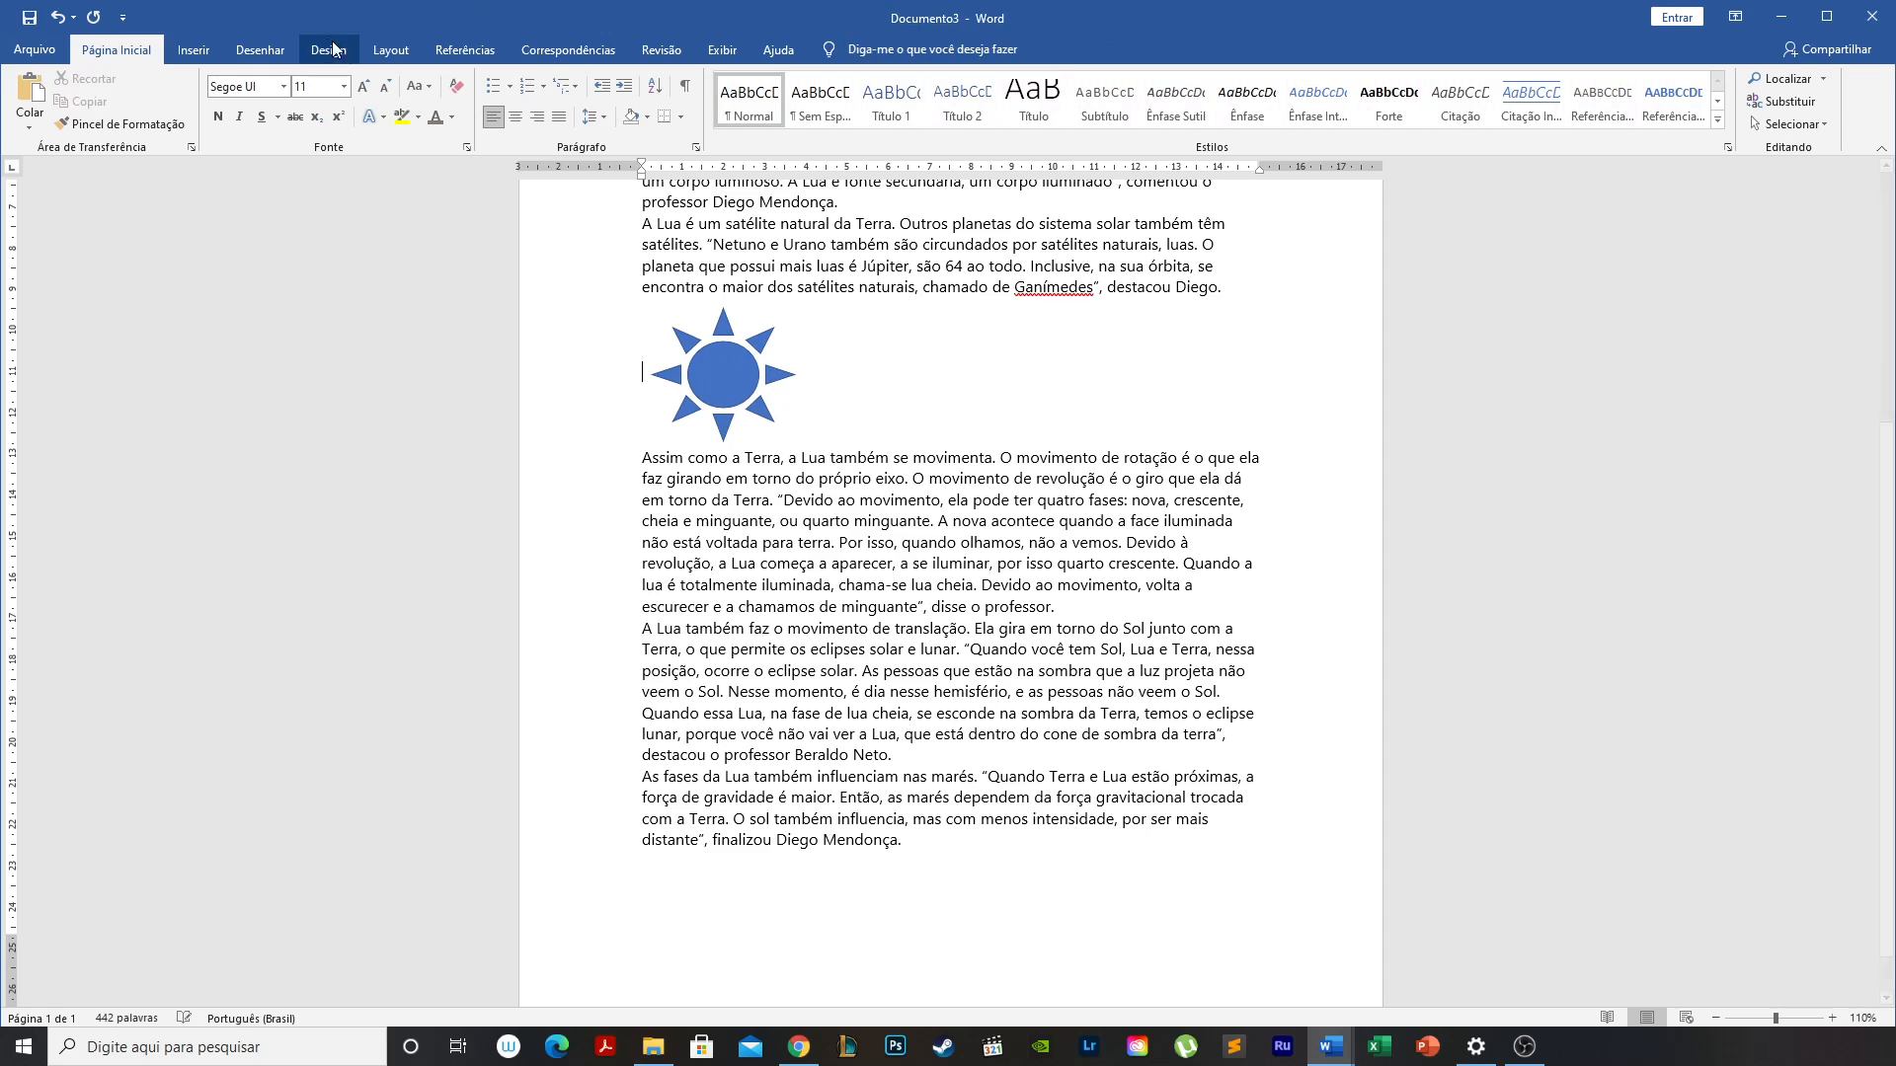
left_click(210, 52)
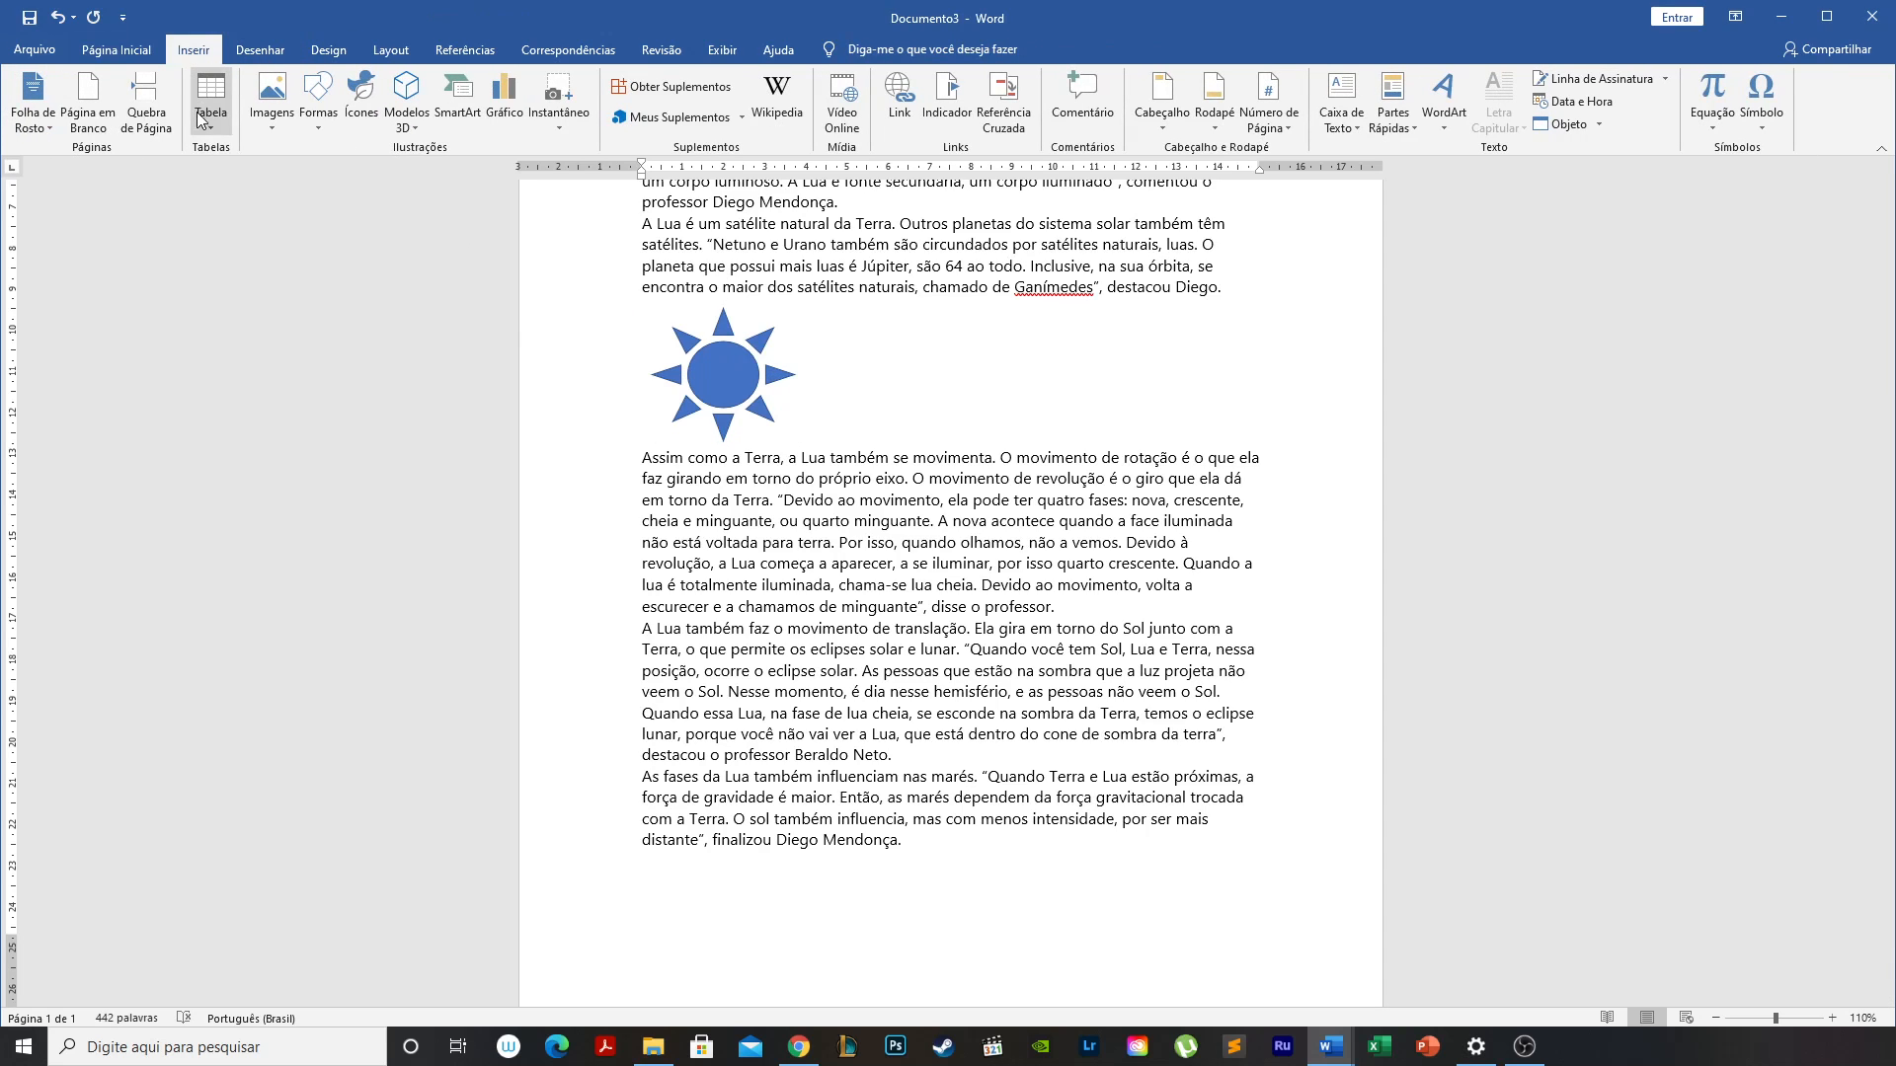
left_click(318, 137)
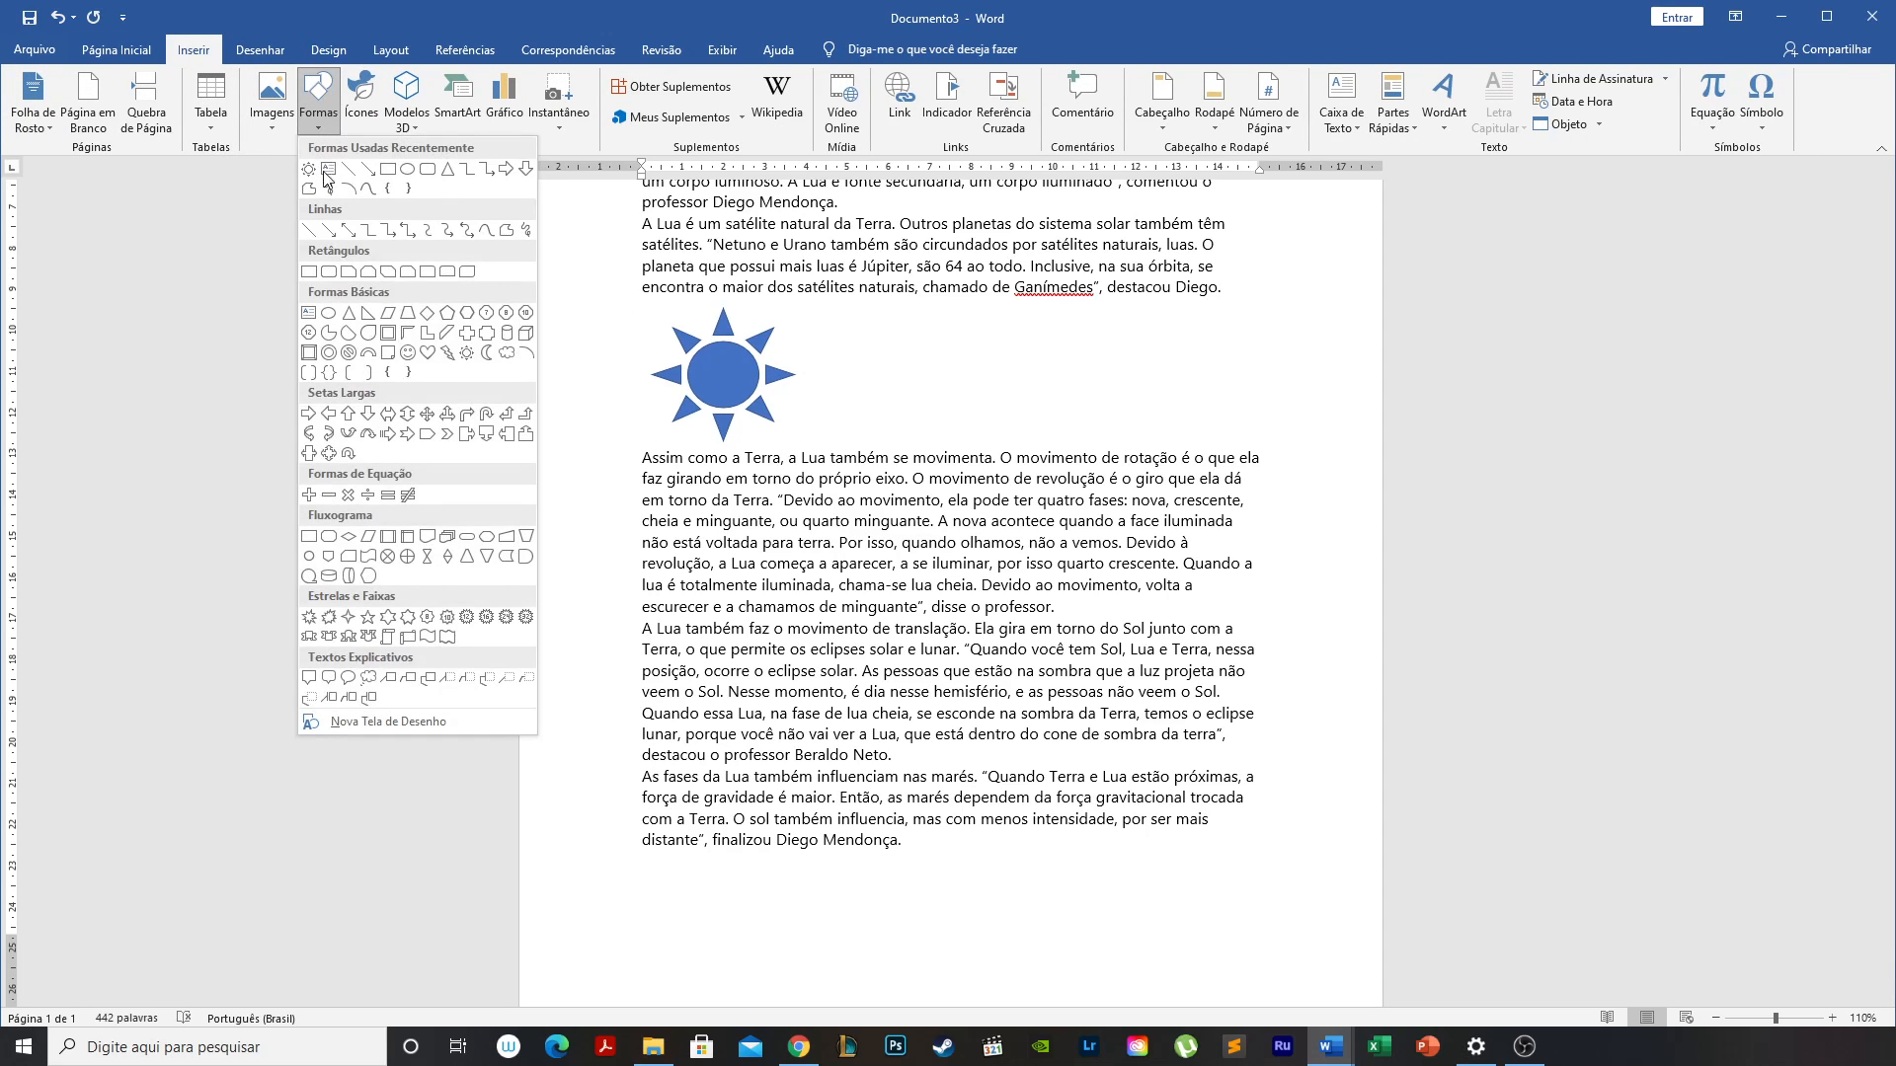
left_click(487, 353)
mouse_move(1029, 316)
left_mouse_down()
mouse_move(1103, 403)
mouse_move(1098, 430)
mouse_move(1149, 415)
mouse_move(1096, 400)
mouse_move(1133, 435)
mouse_move(1074, 394)
mouse_move(1093, 441)
left_mouse_up()
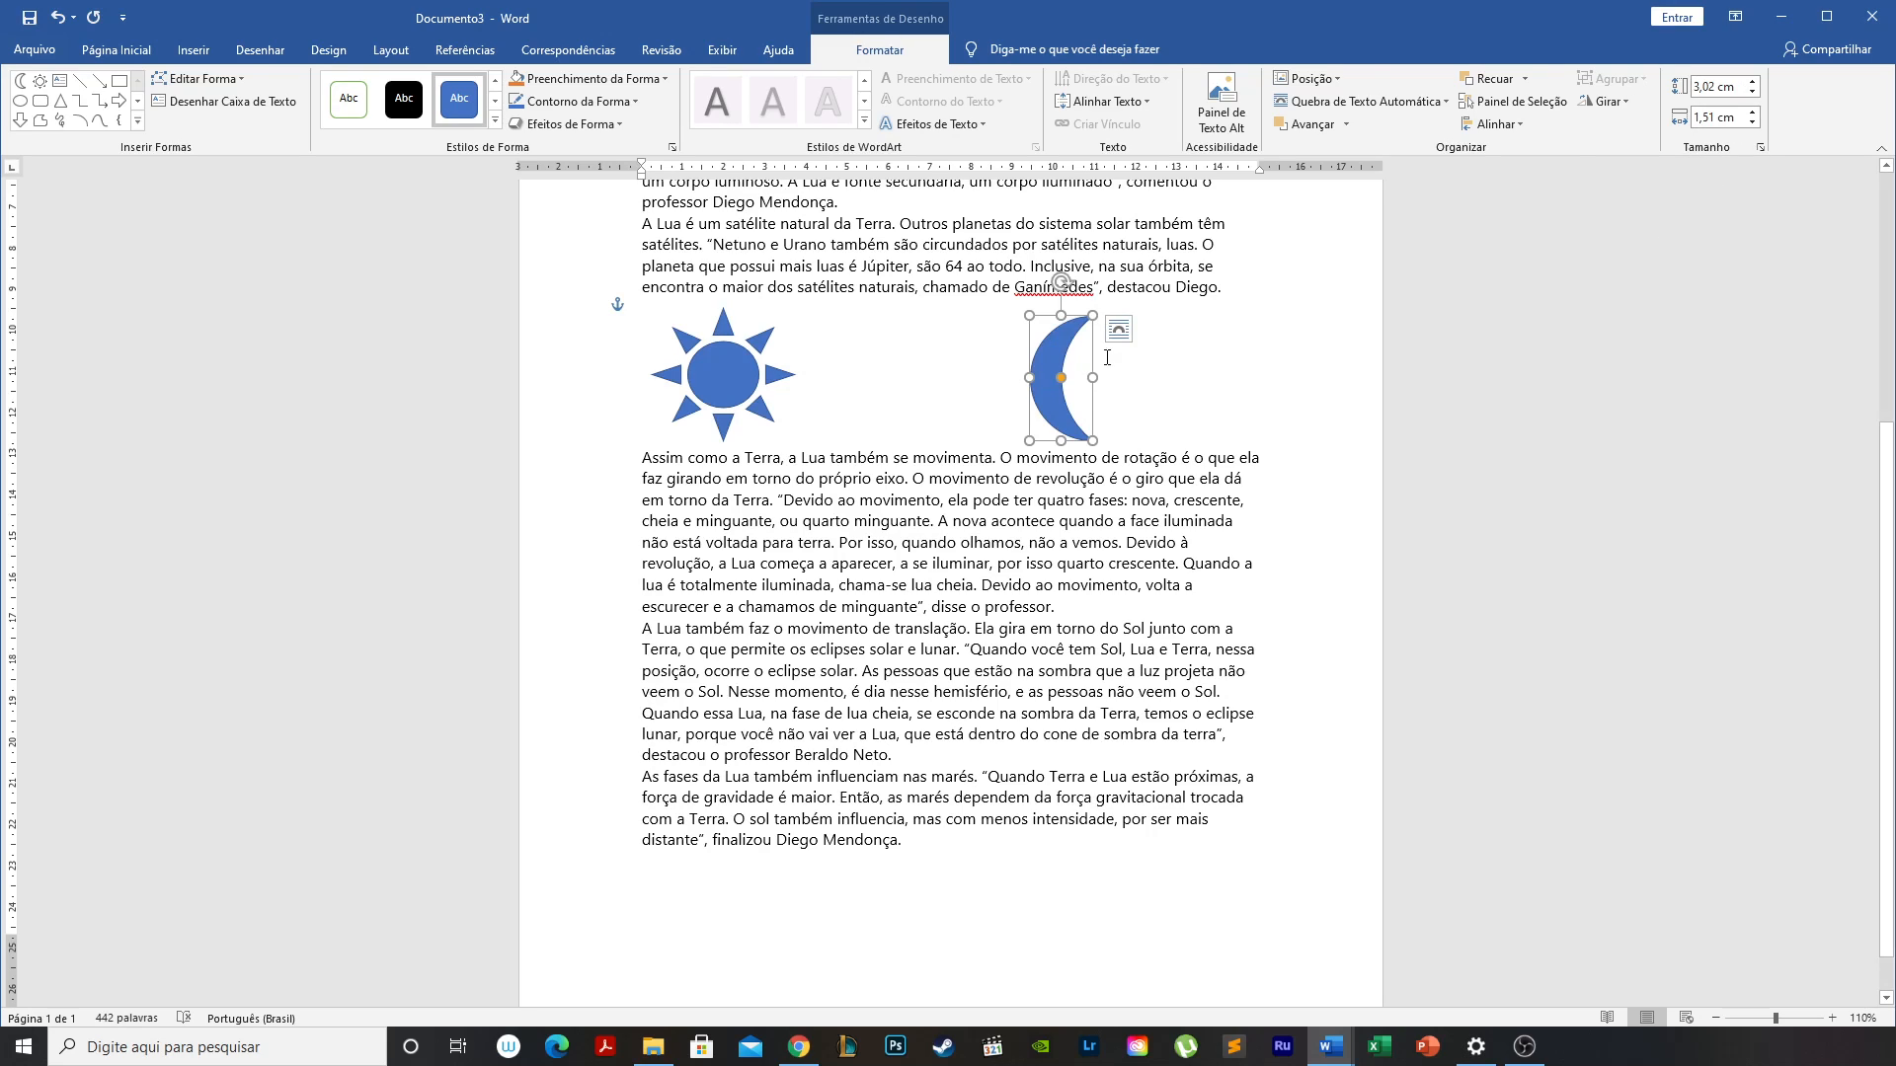
Set the height of both the moon and the sun shapes to 3 cm.
left_click(1718, 87)
left_click(738, 371)
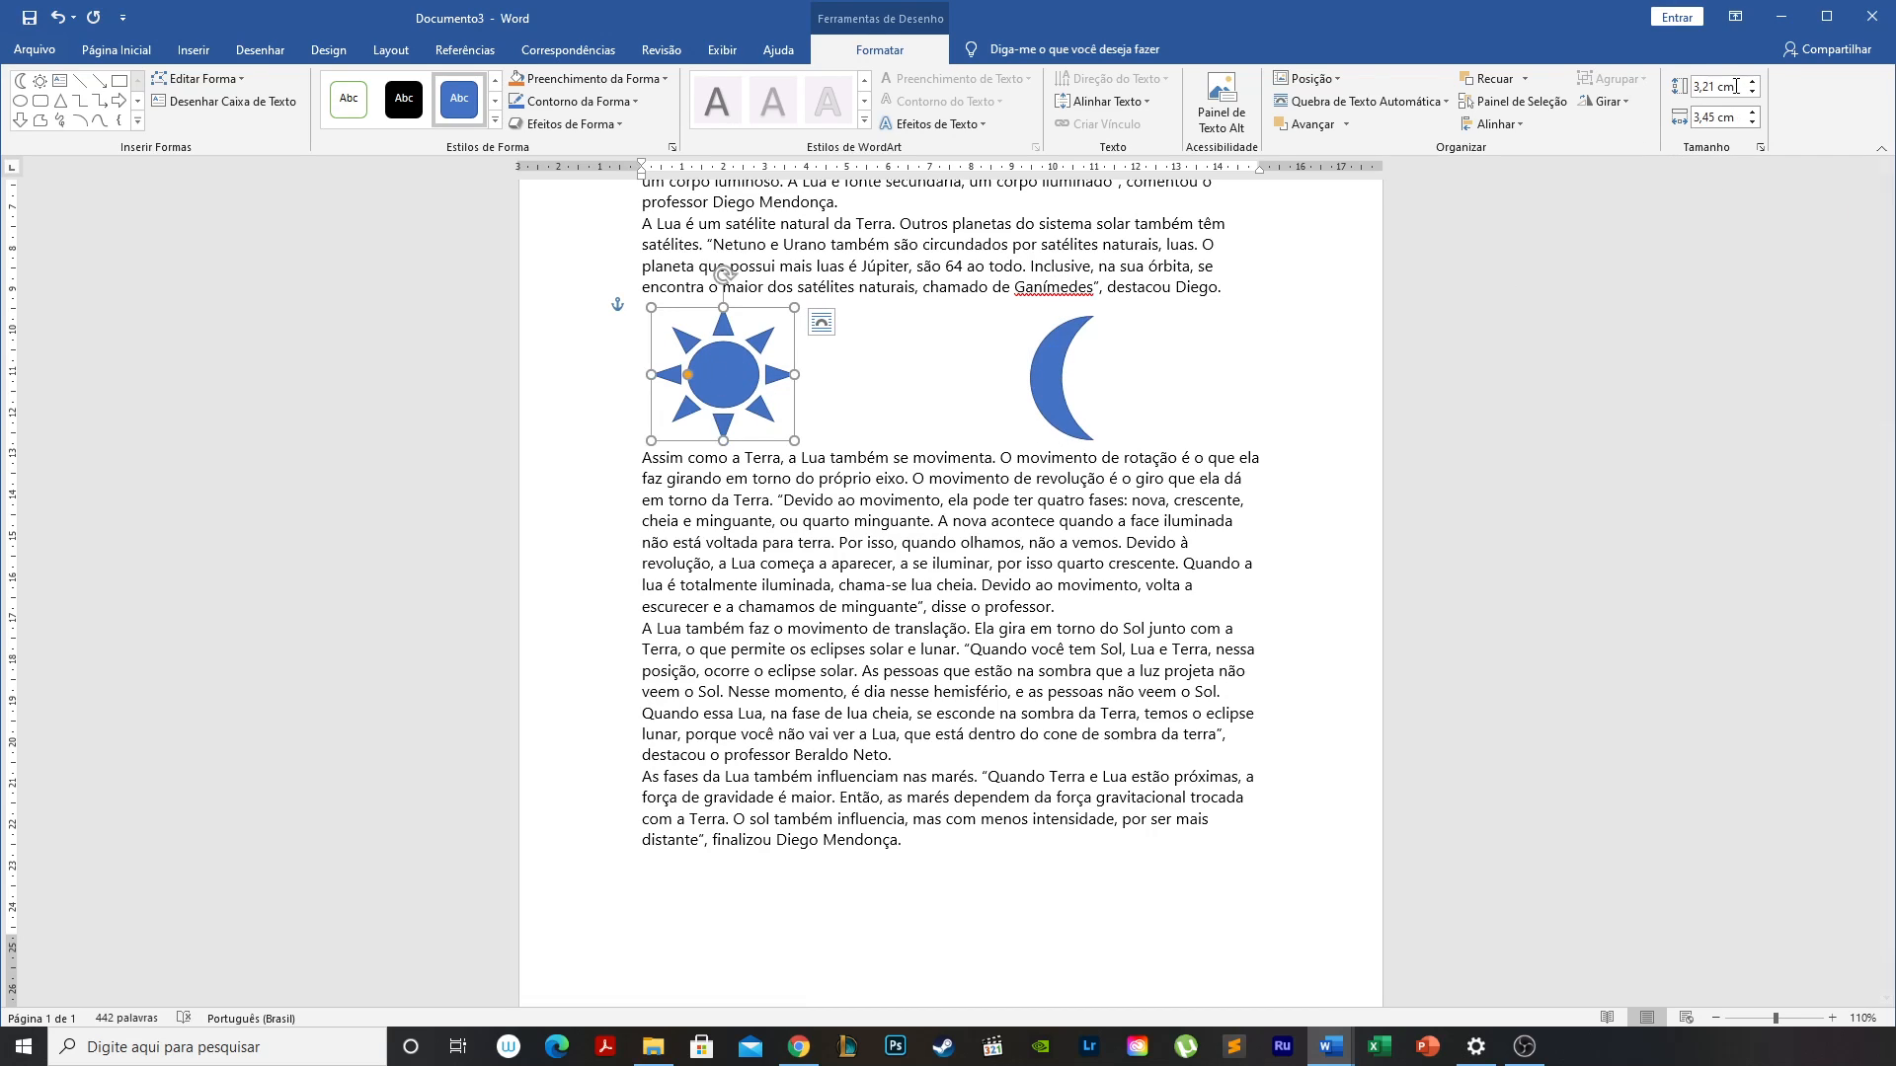
left_click_drag(1744, 87, 1666, 91)
type("3")
key("Return")
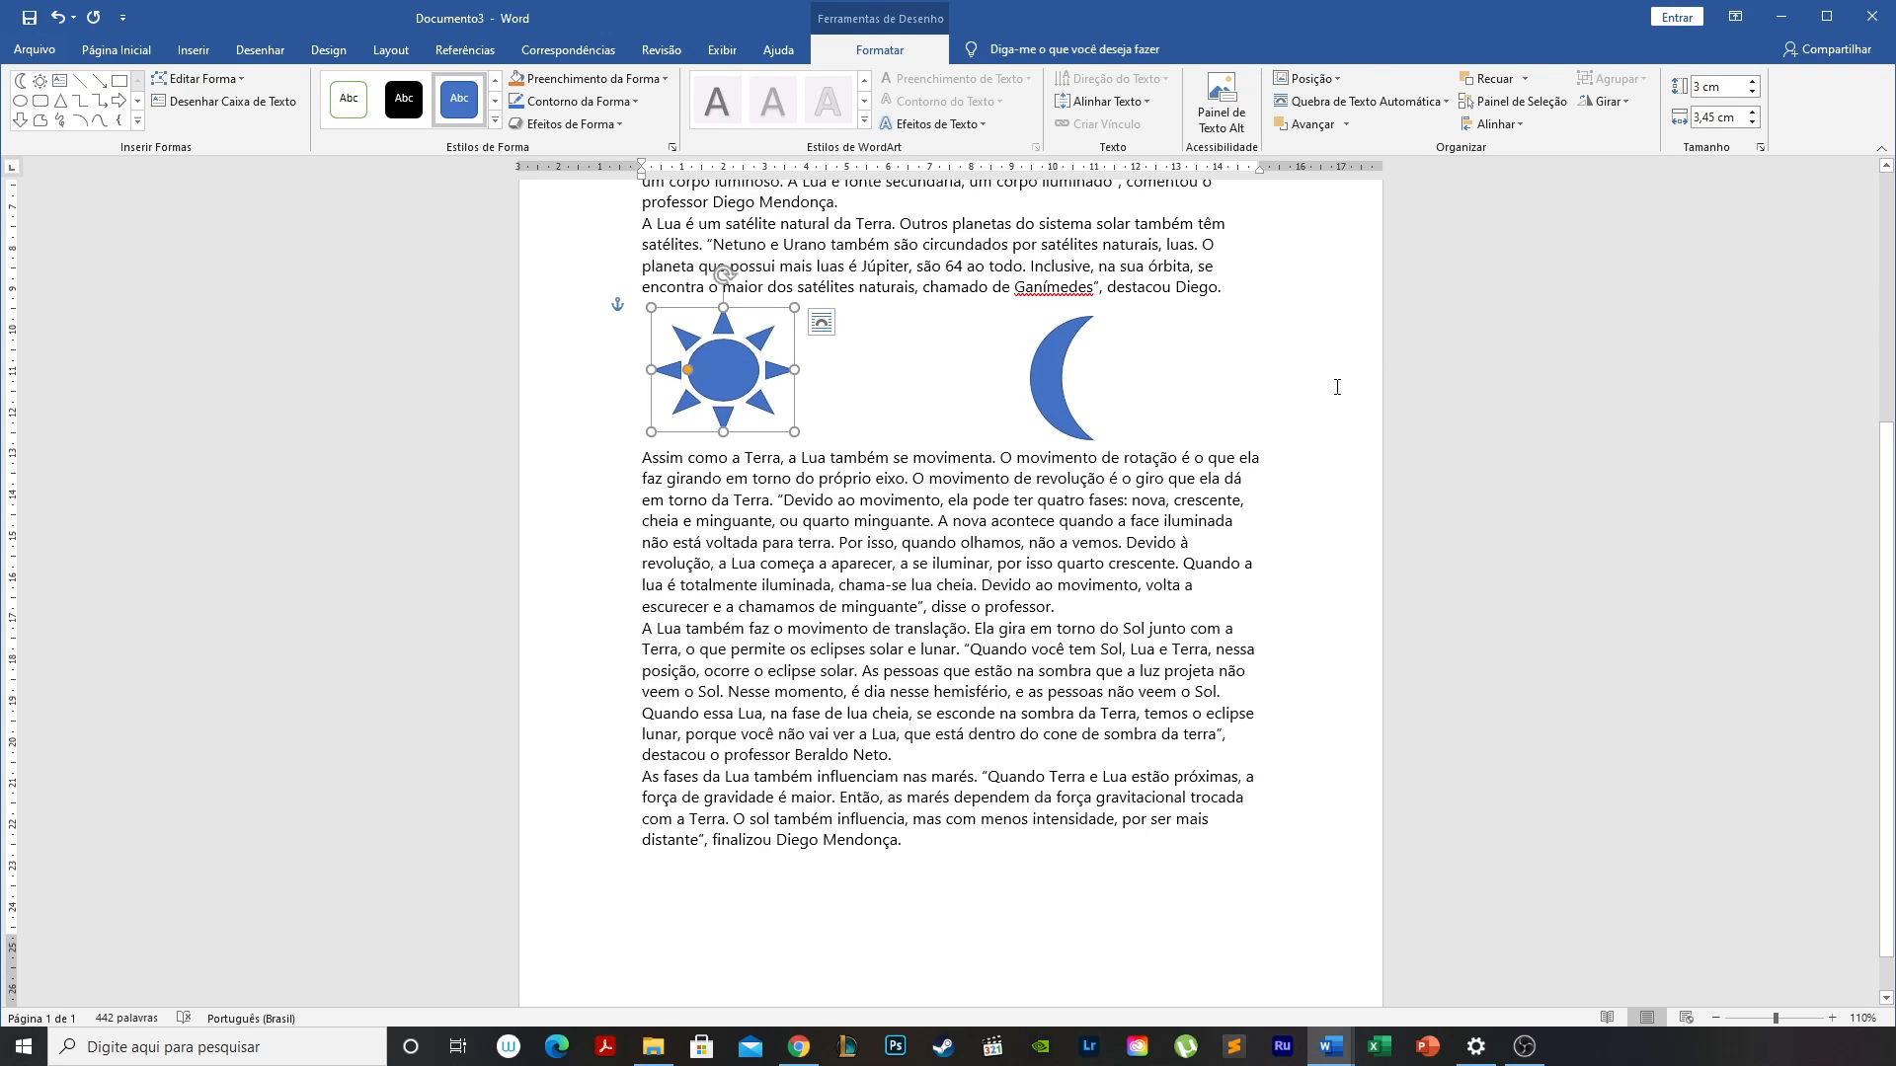
left_click(1351, 385)
Fill the moon shape with light grey and remove its outline.
left_click(1049, 359)
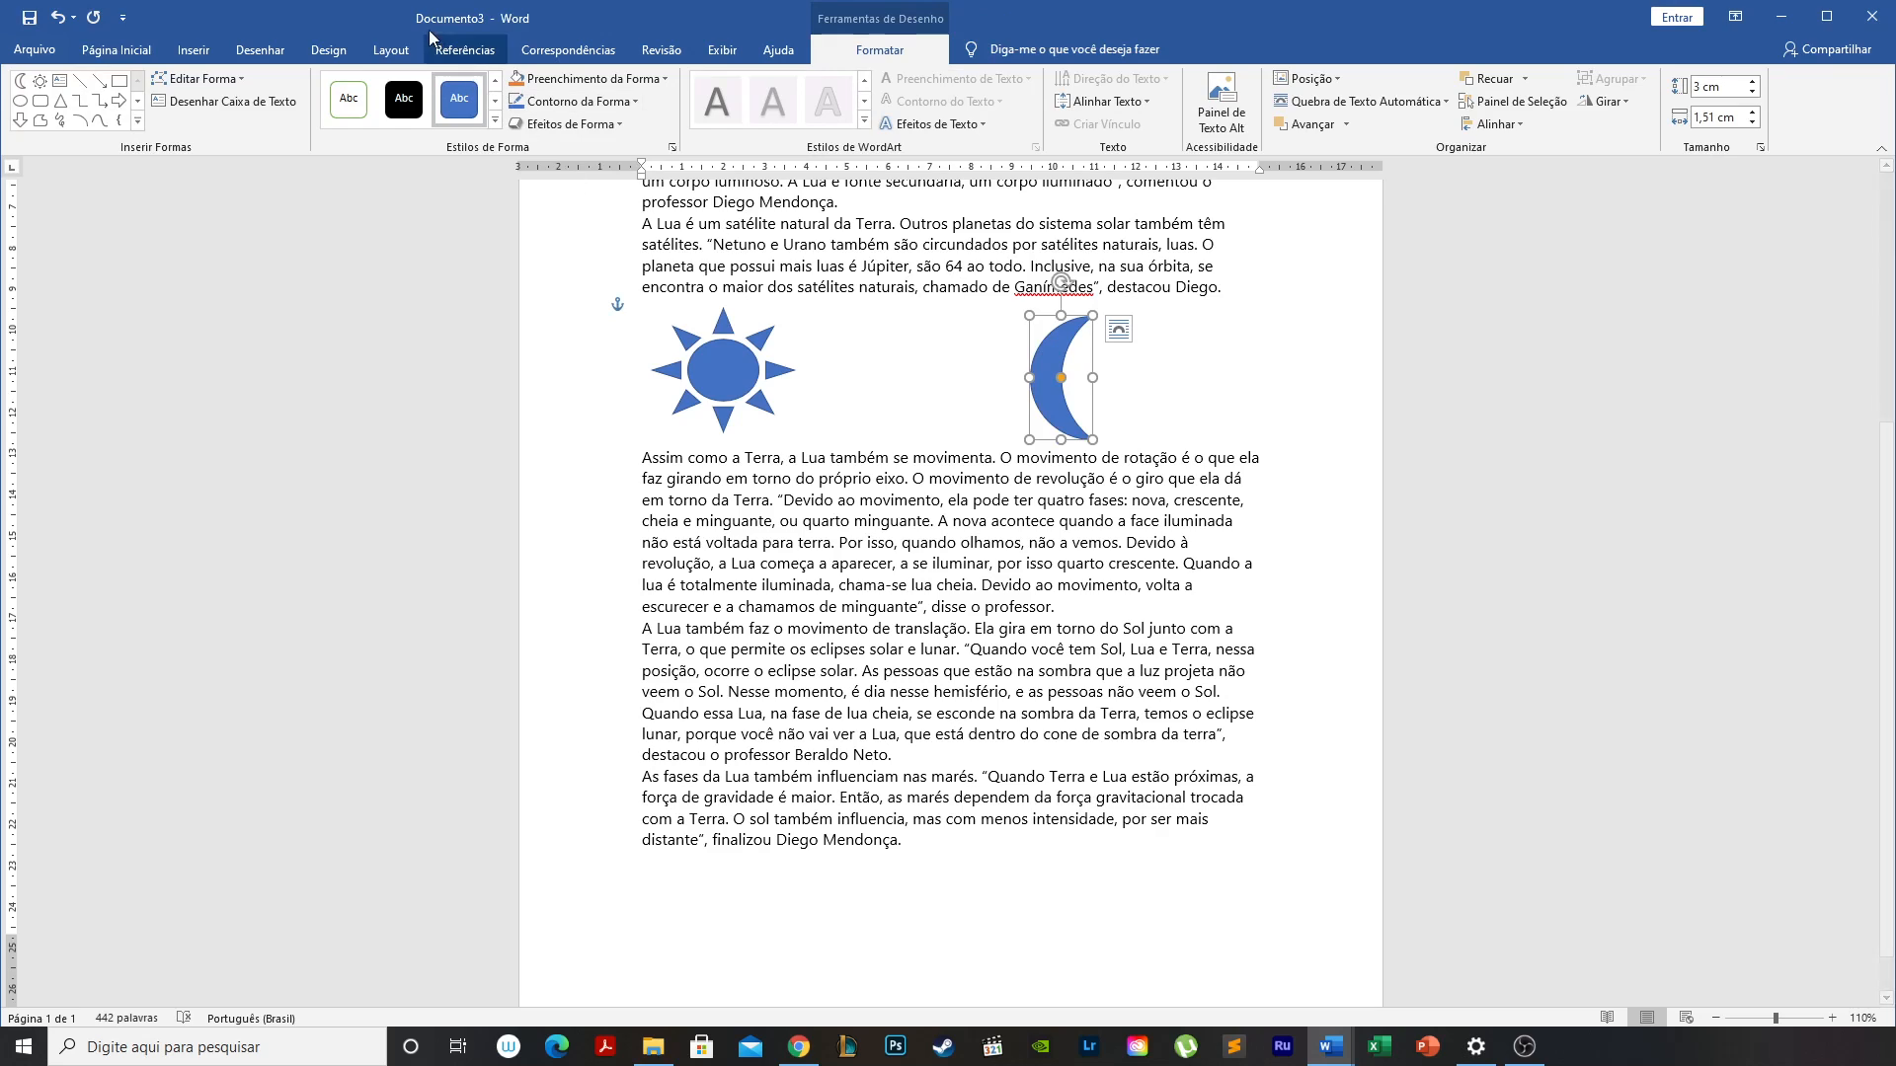
left_click(660, 79)
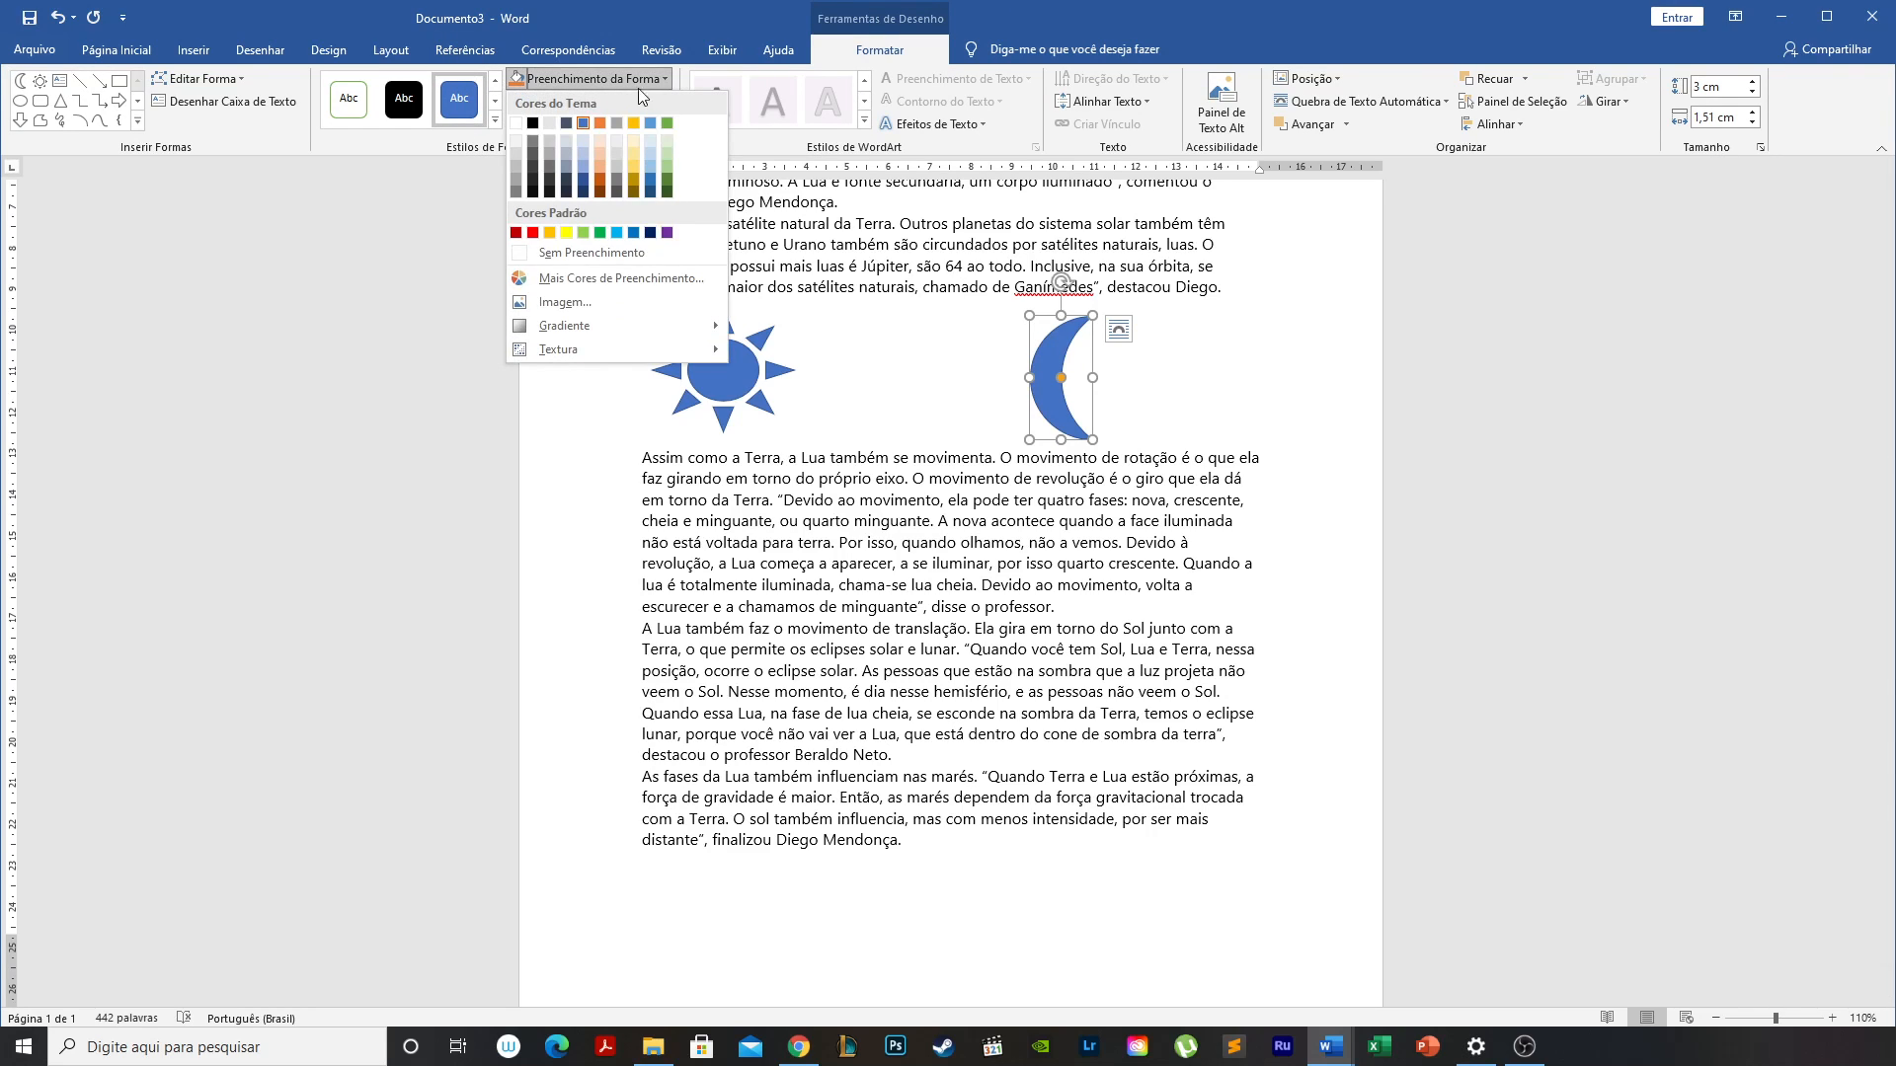
left_click(522, 152)
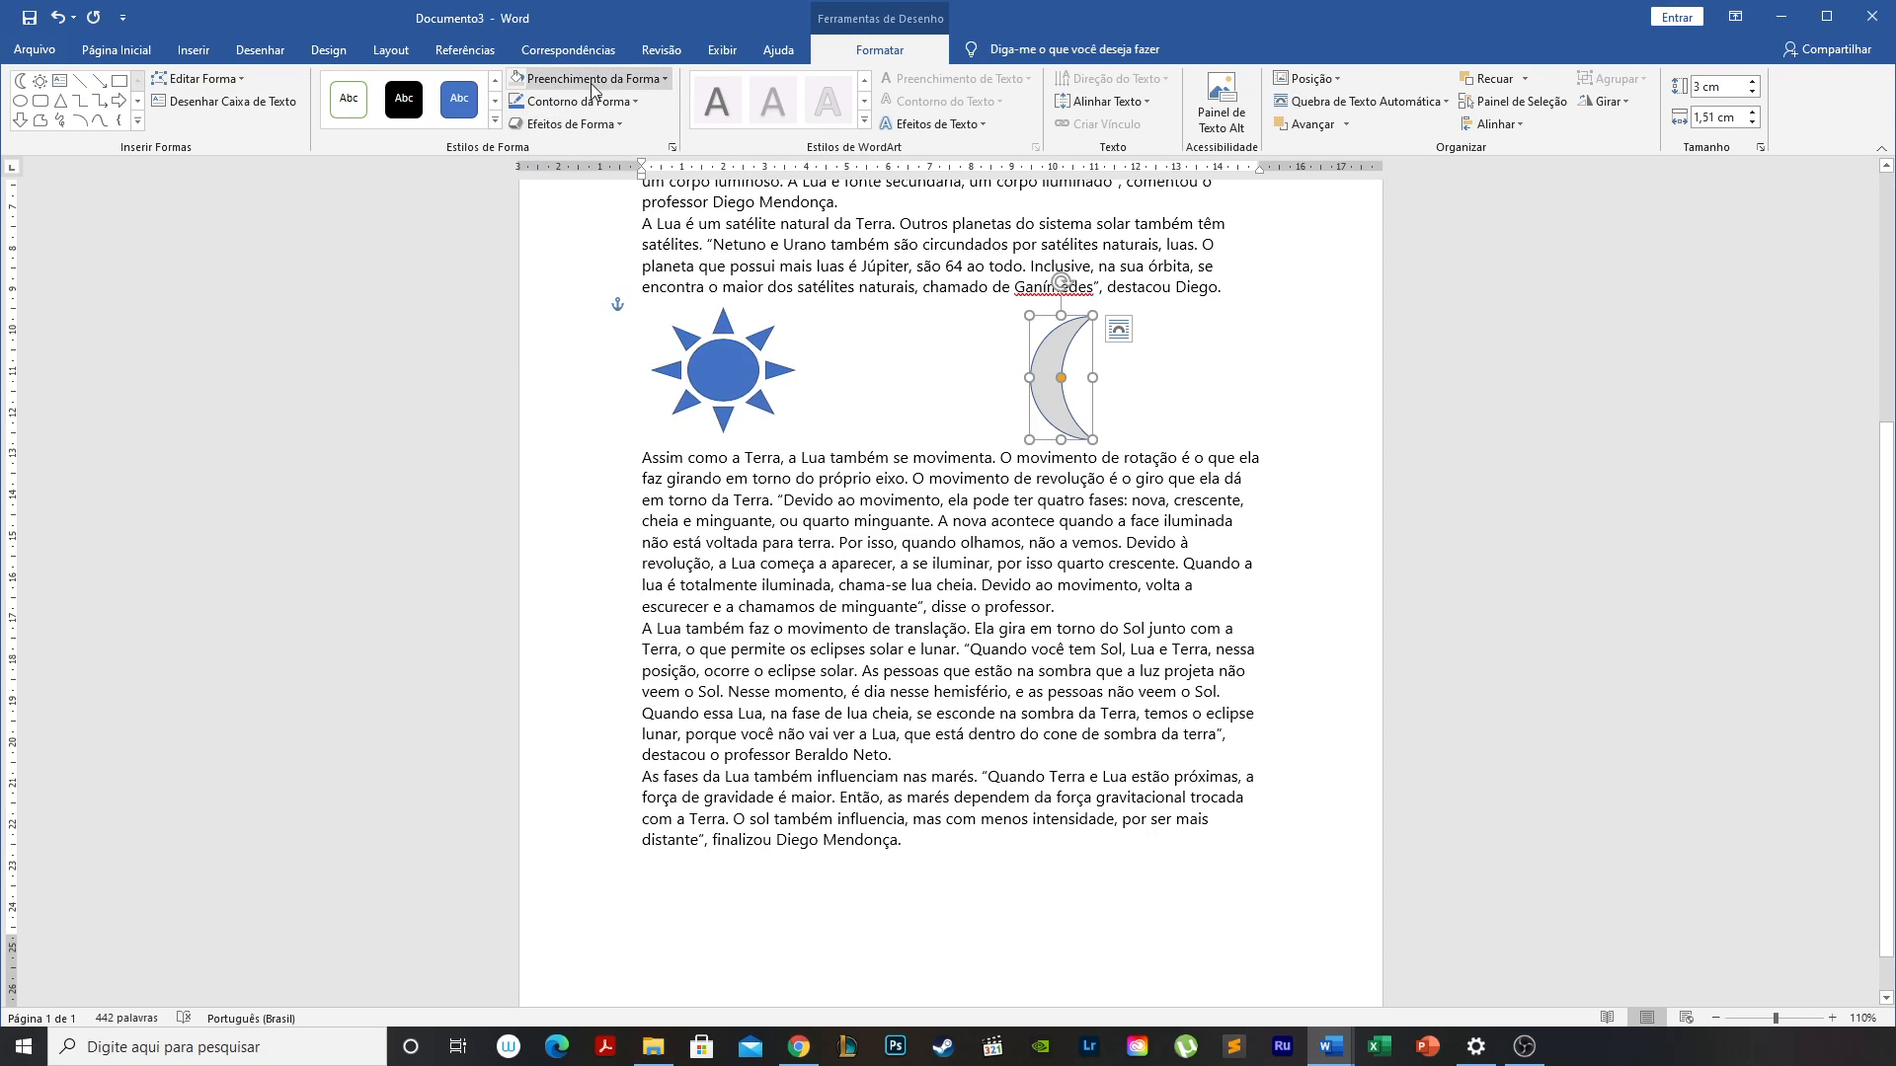
left_click(628, 108)
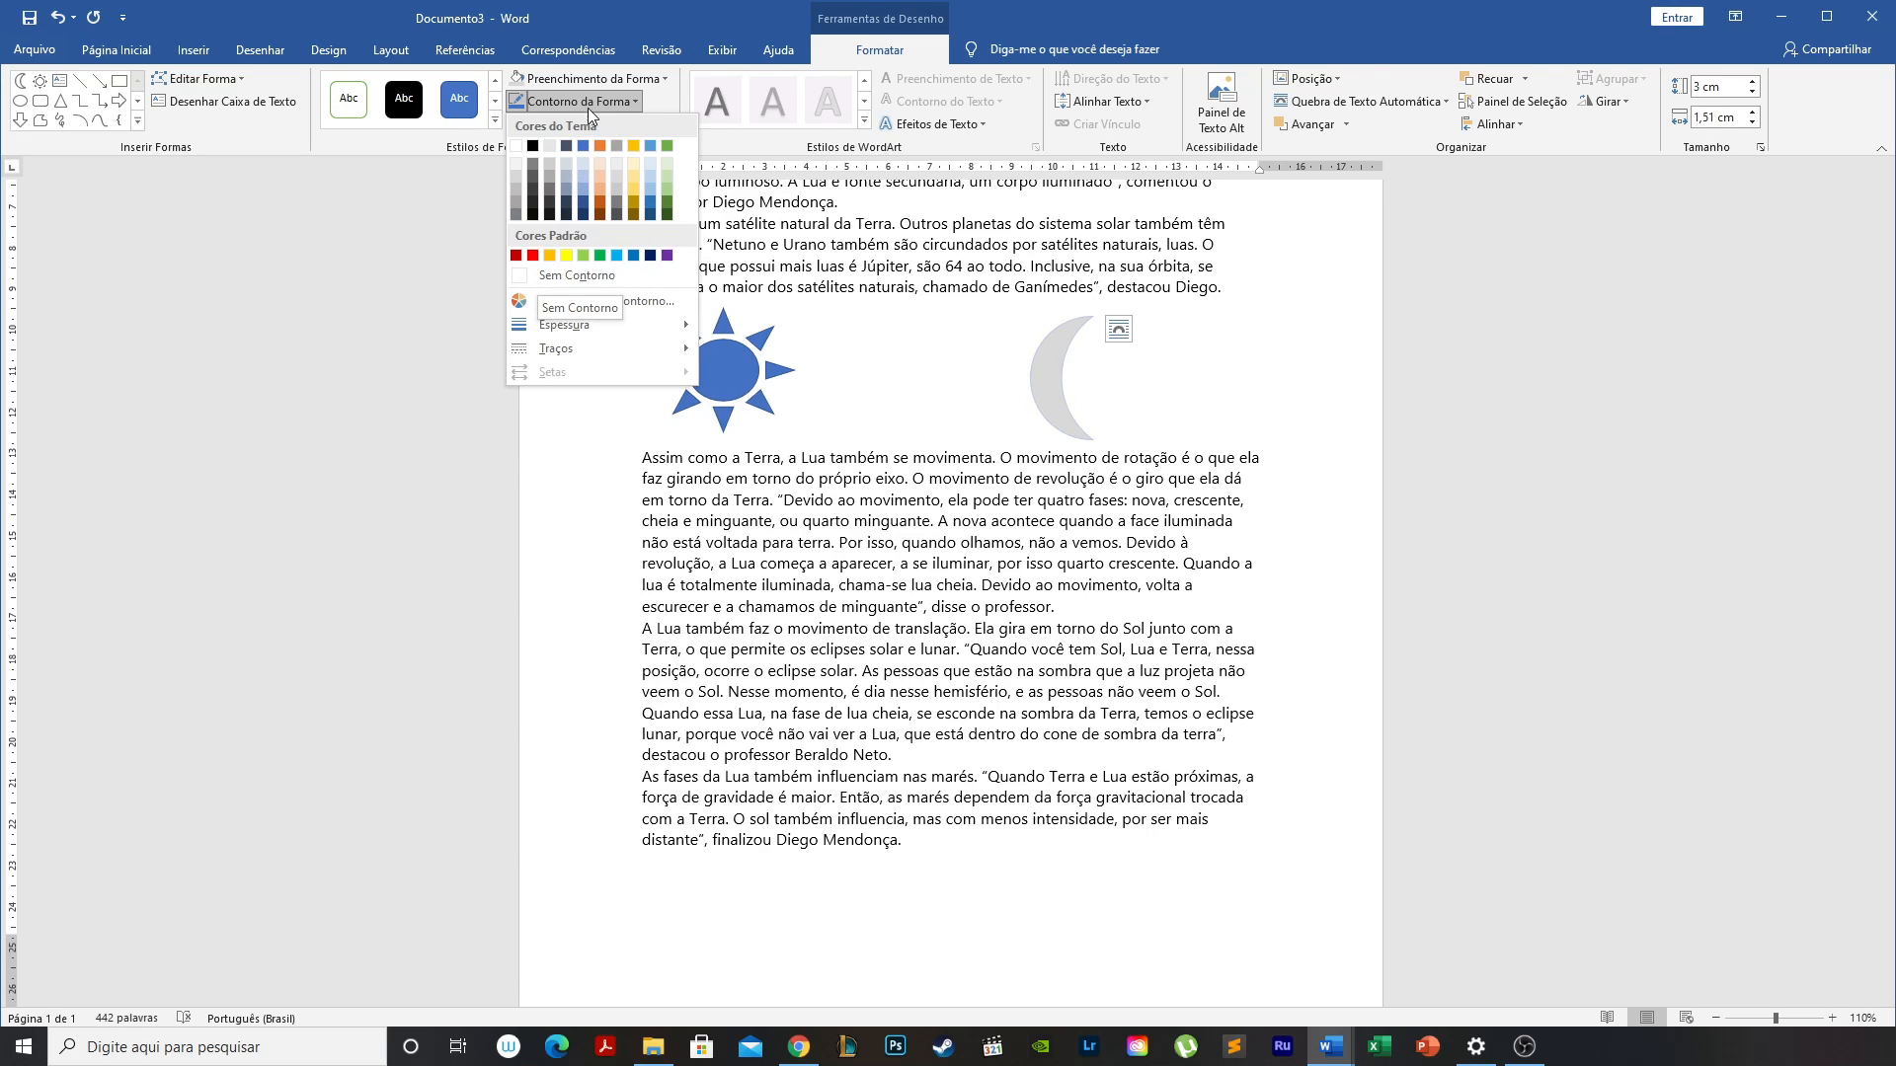
left_click(584, 275)
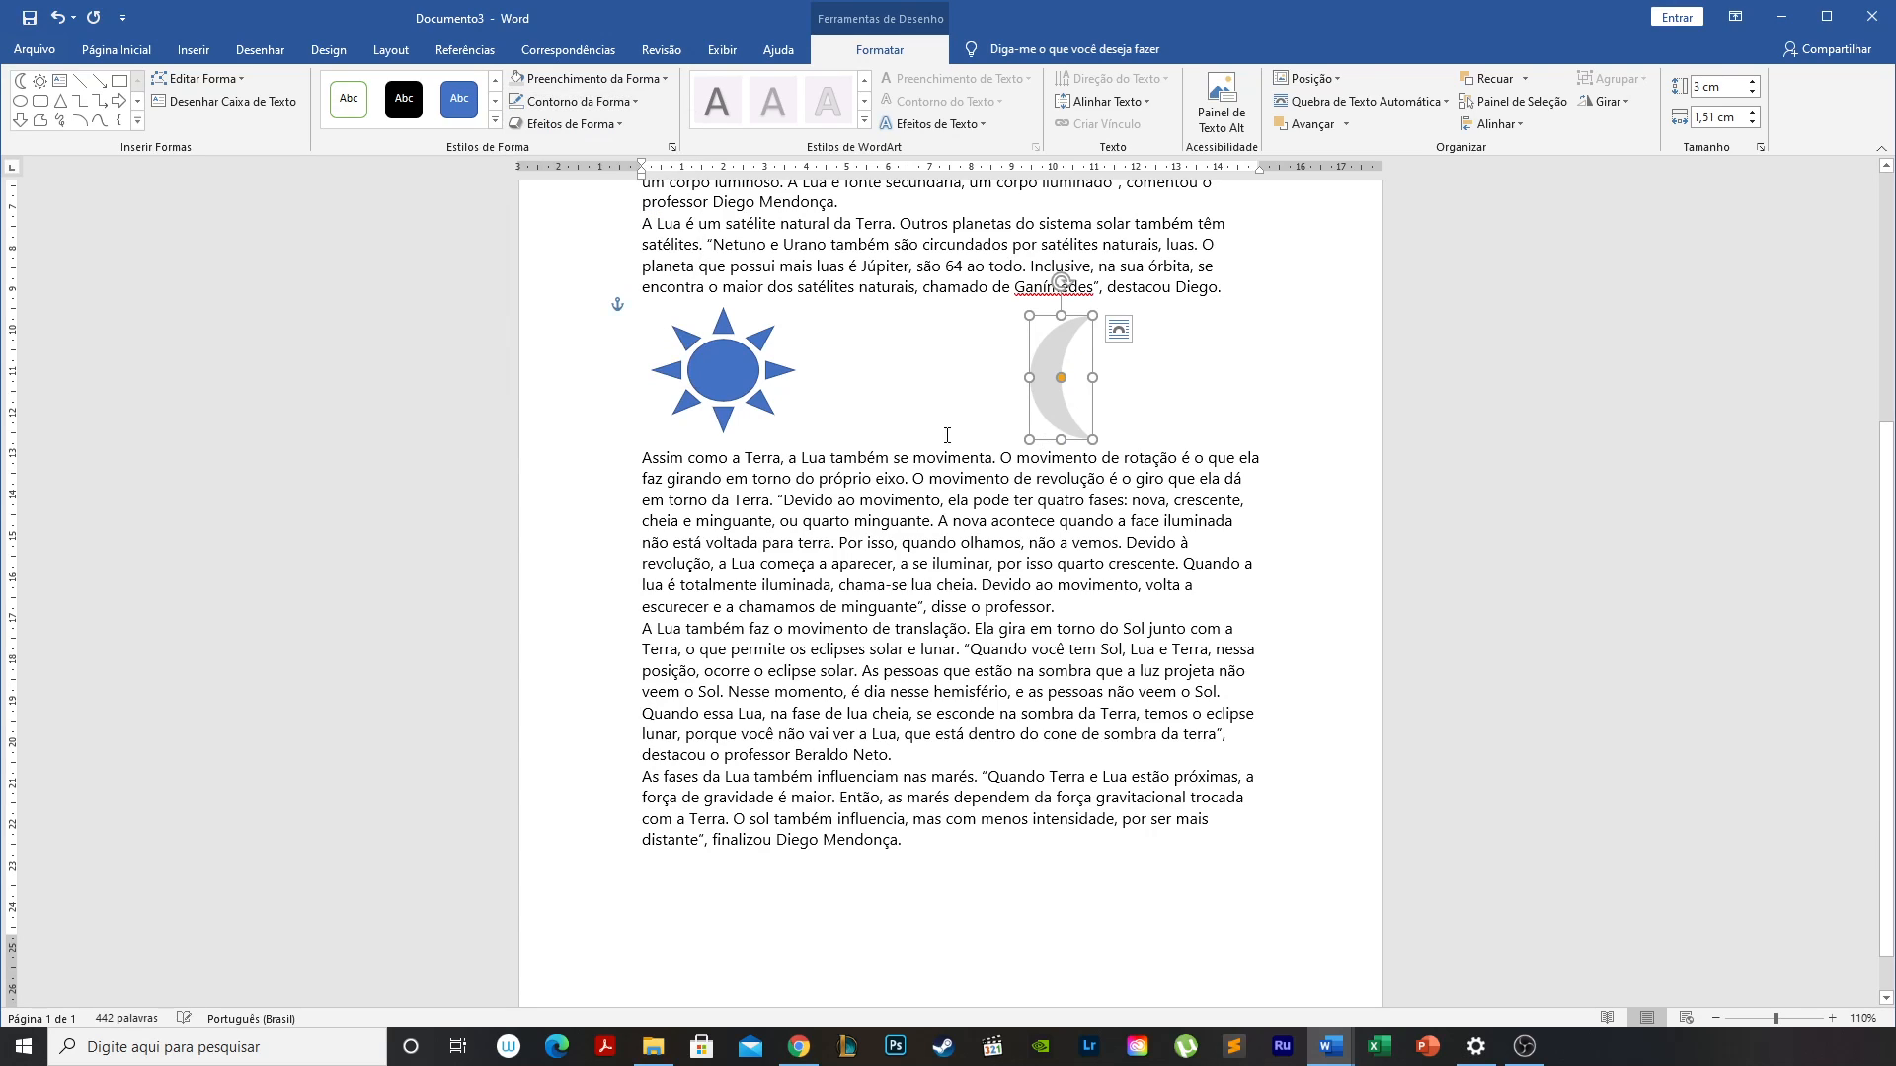
Give the moon shape a thin grey glow and a darker grey outline.
left_click(616, 125)
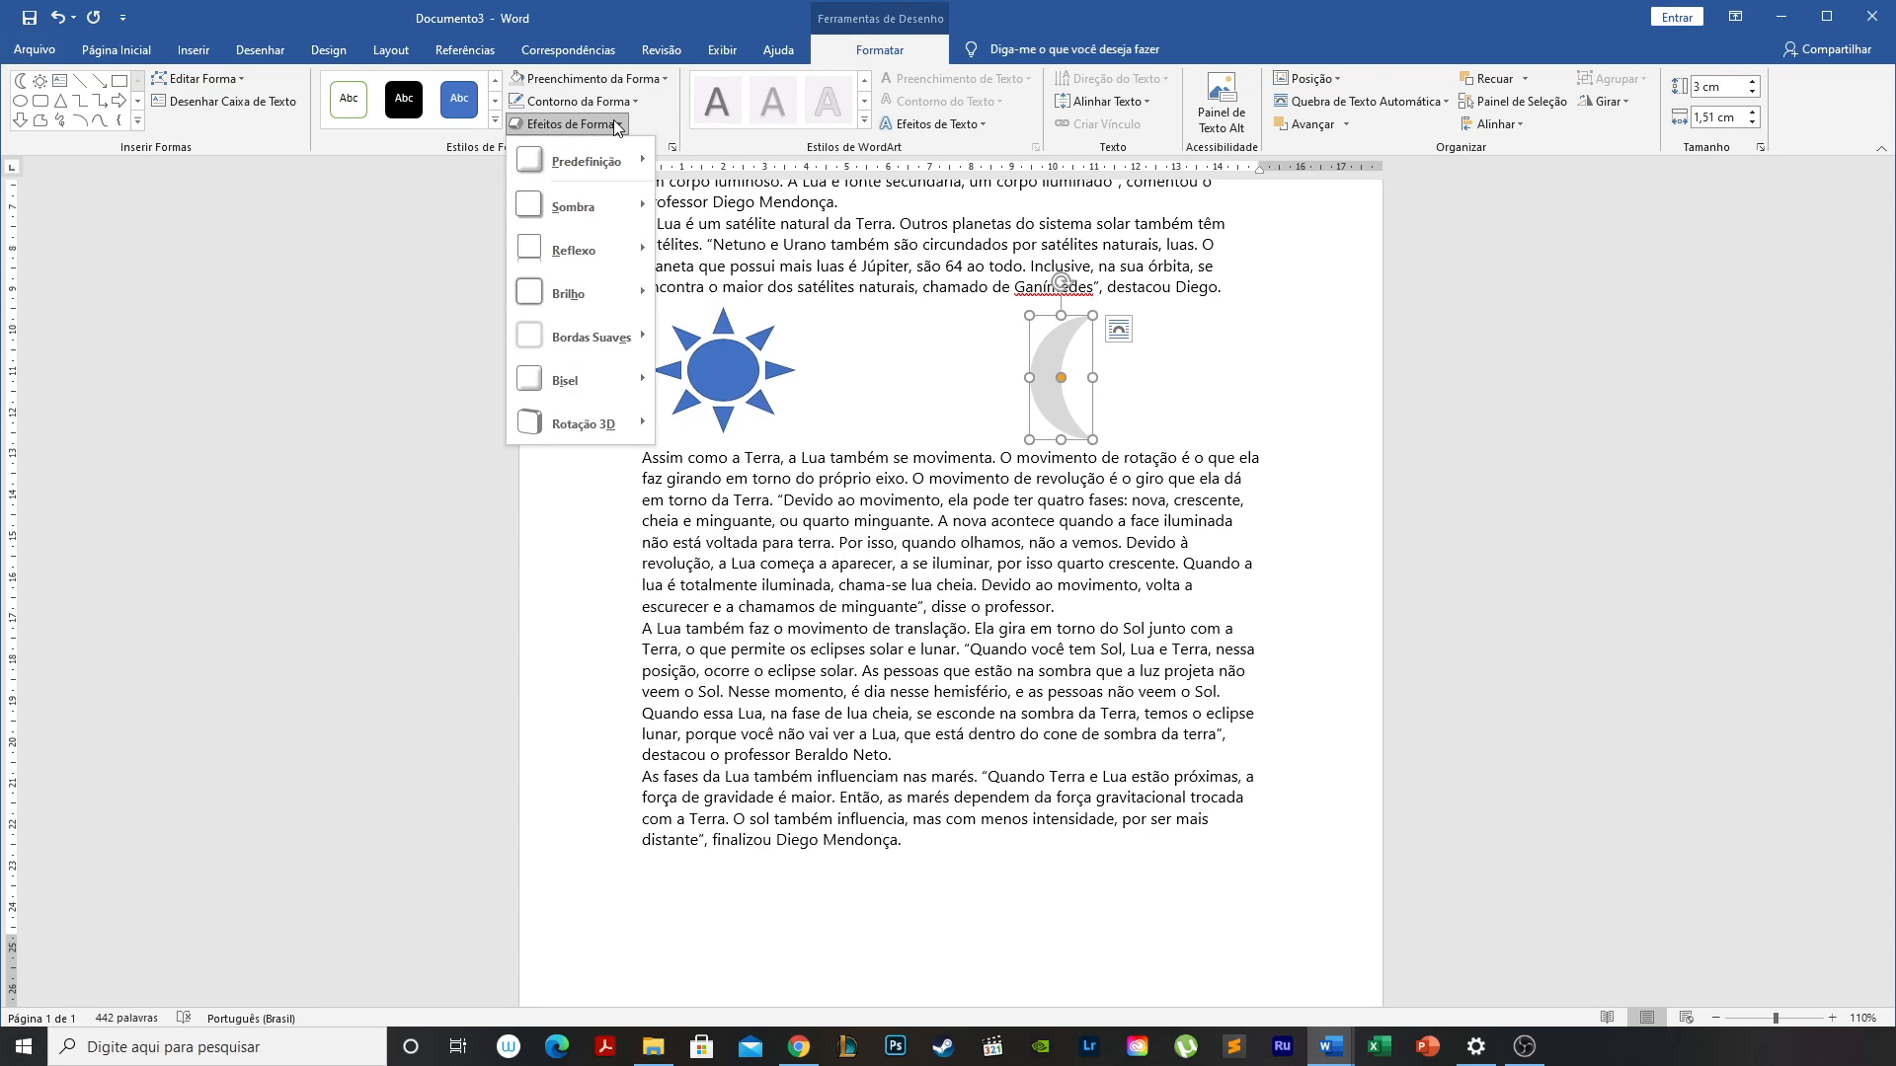
mouse_move(591, 294)
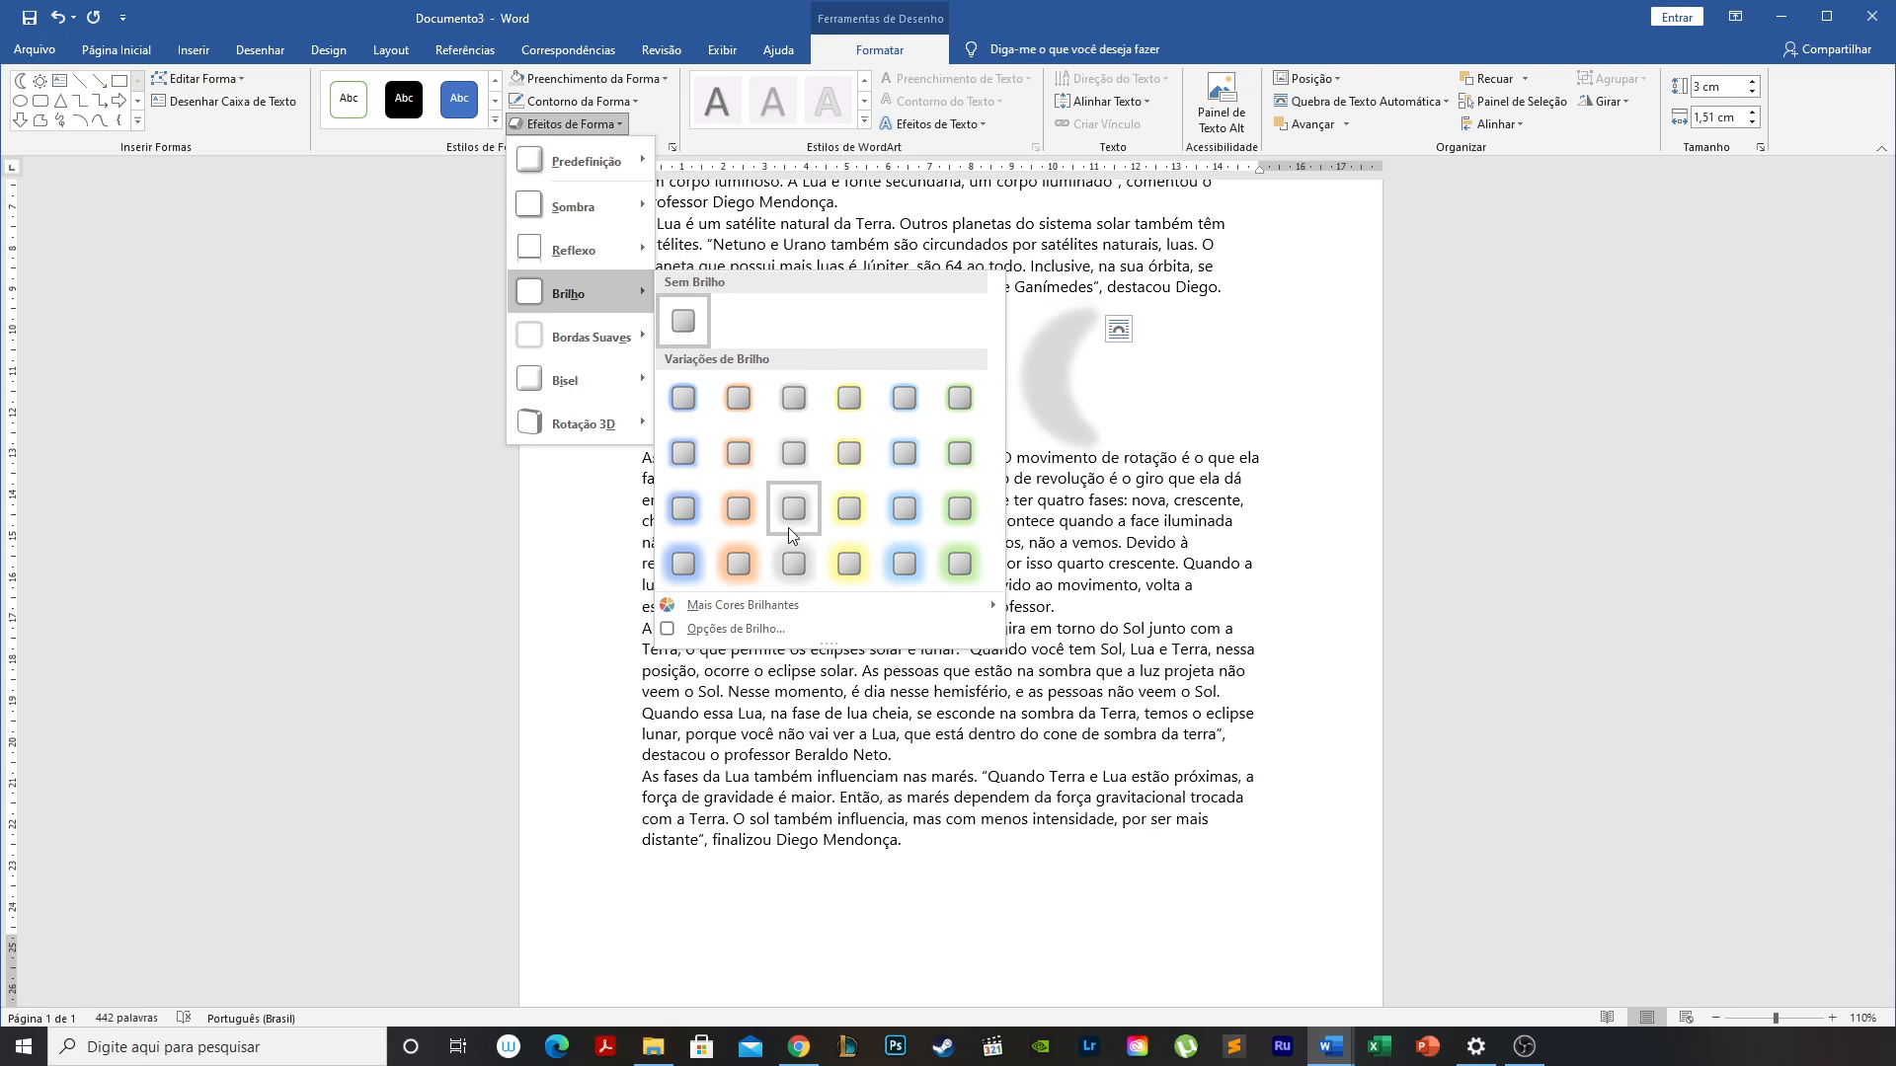
left_click(796, 423)
left_click(571, 102)
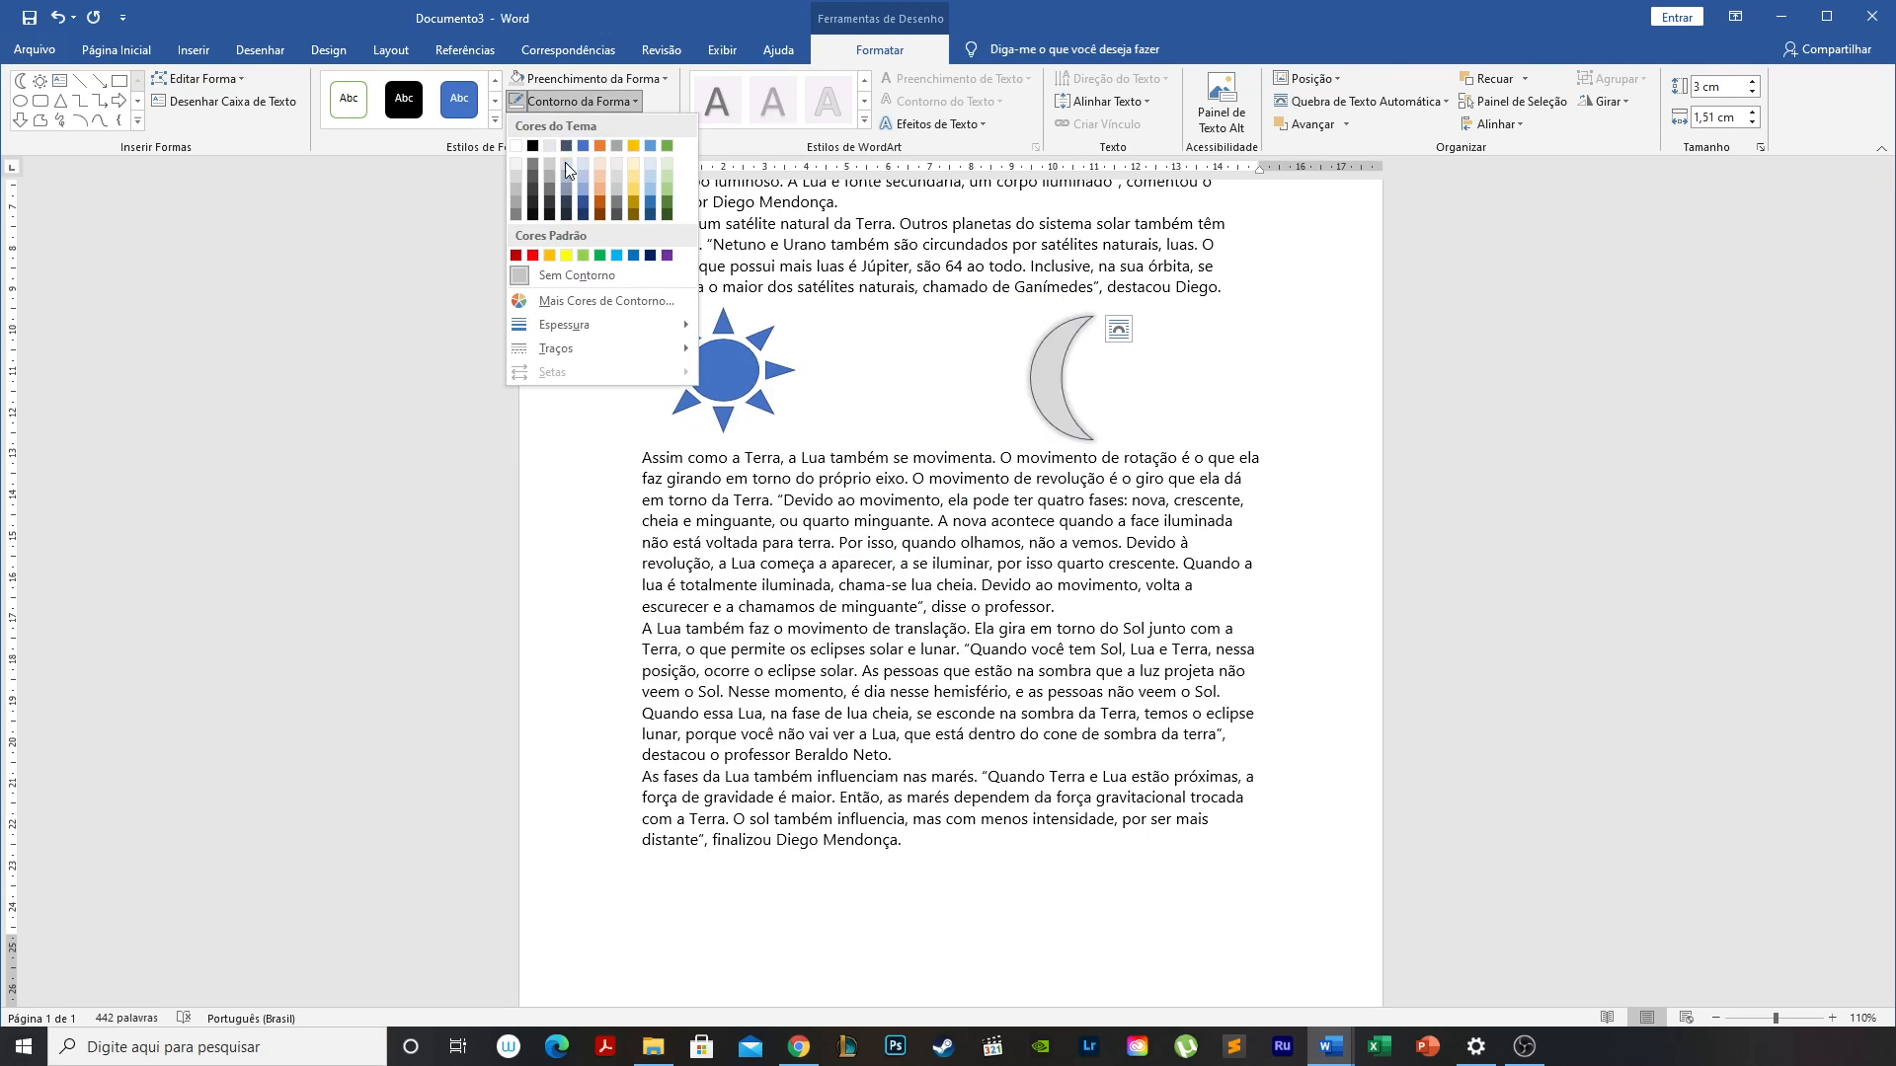
left_click(519, 219)
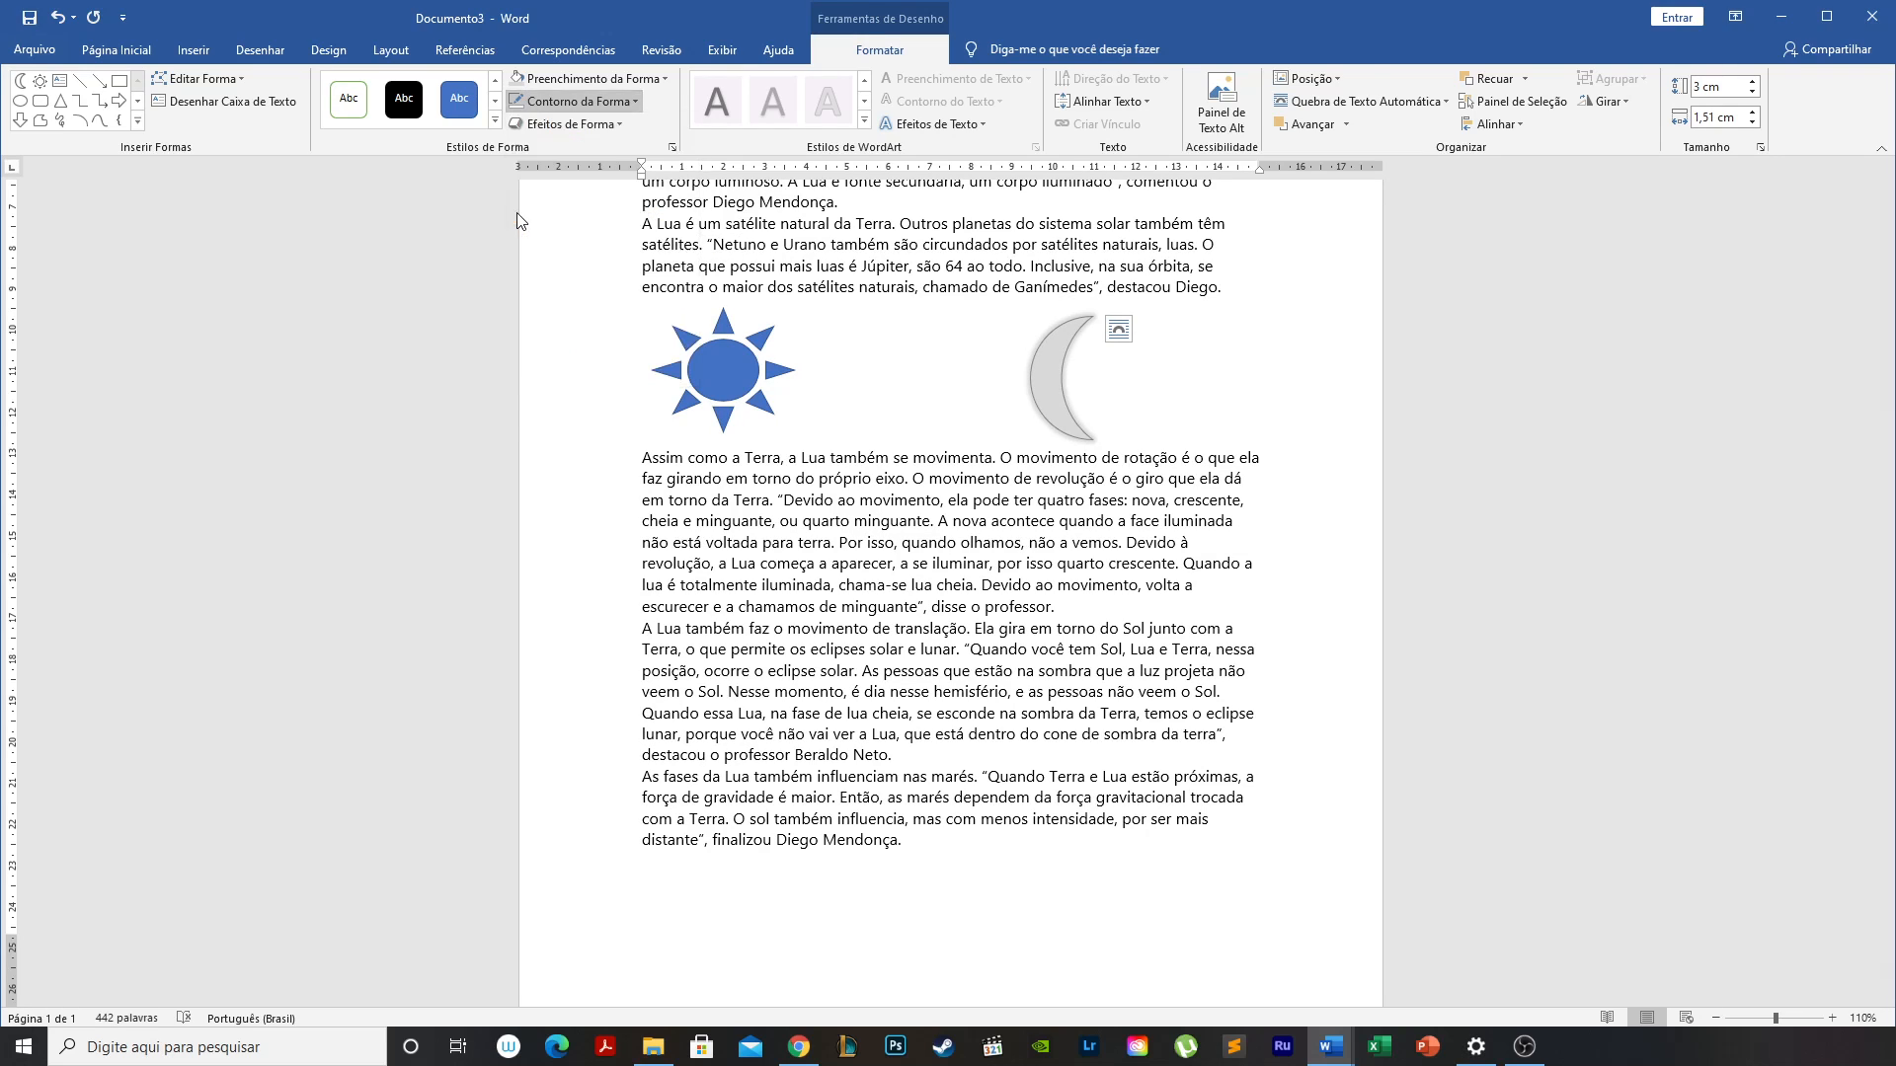
left_click(1230, 356)
Fill the sun shape with light gold and change the colour of its outline.
left_click(725, 353)
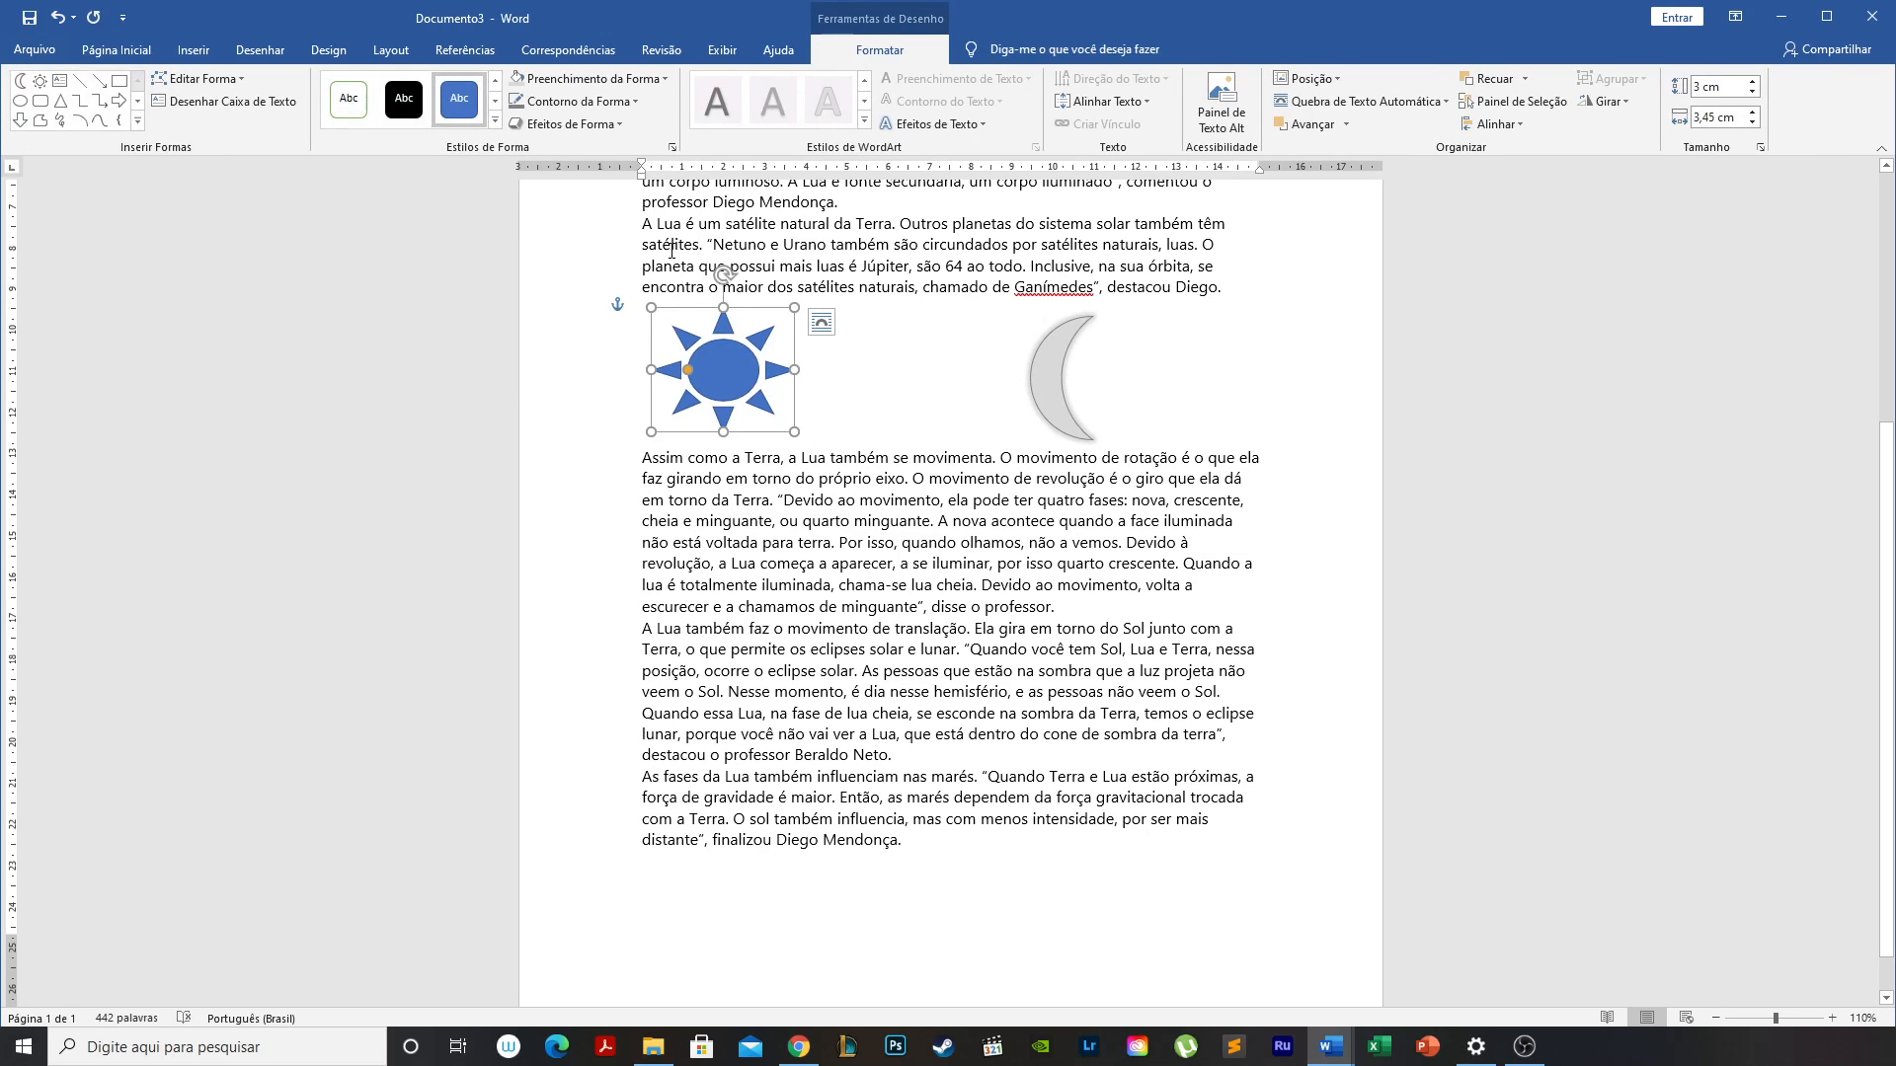
left_click(648, 79)
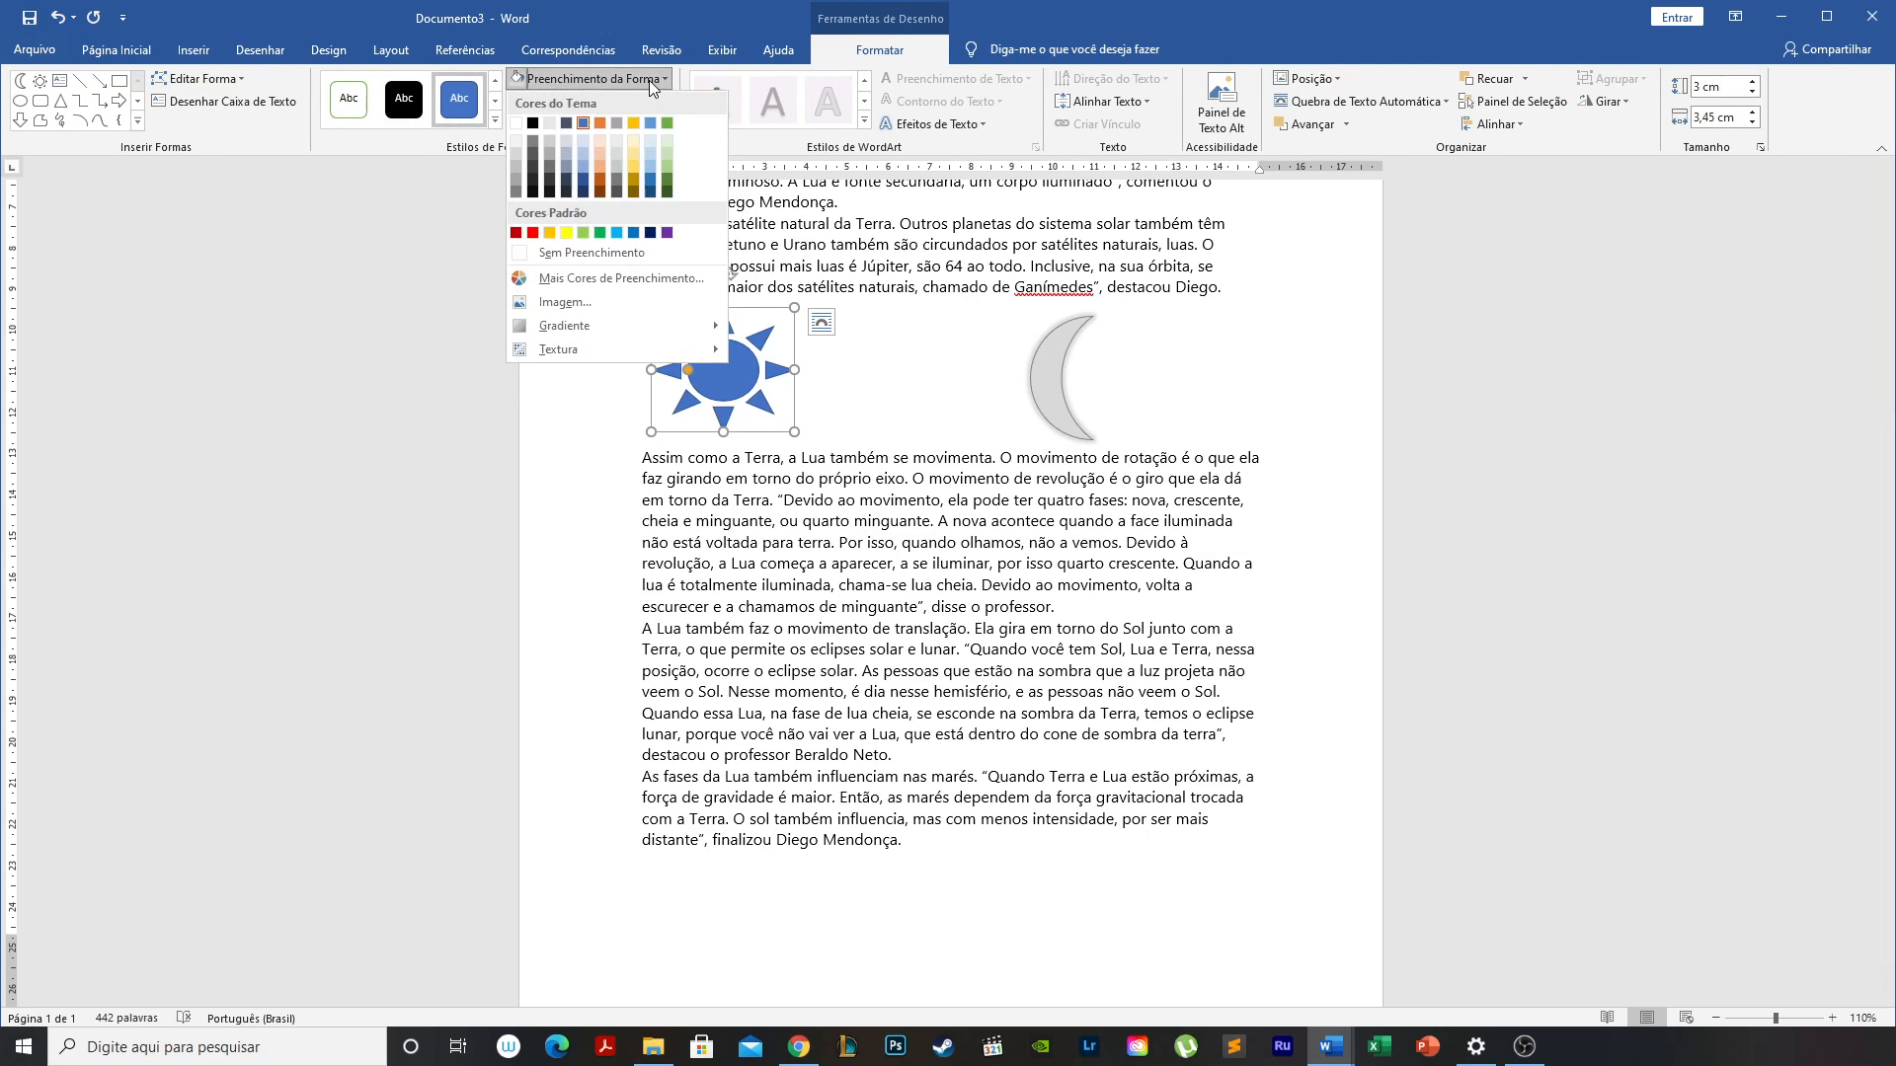
left_click(636, 157)
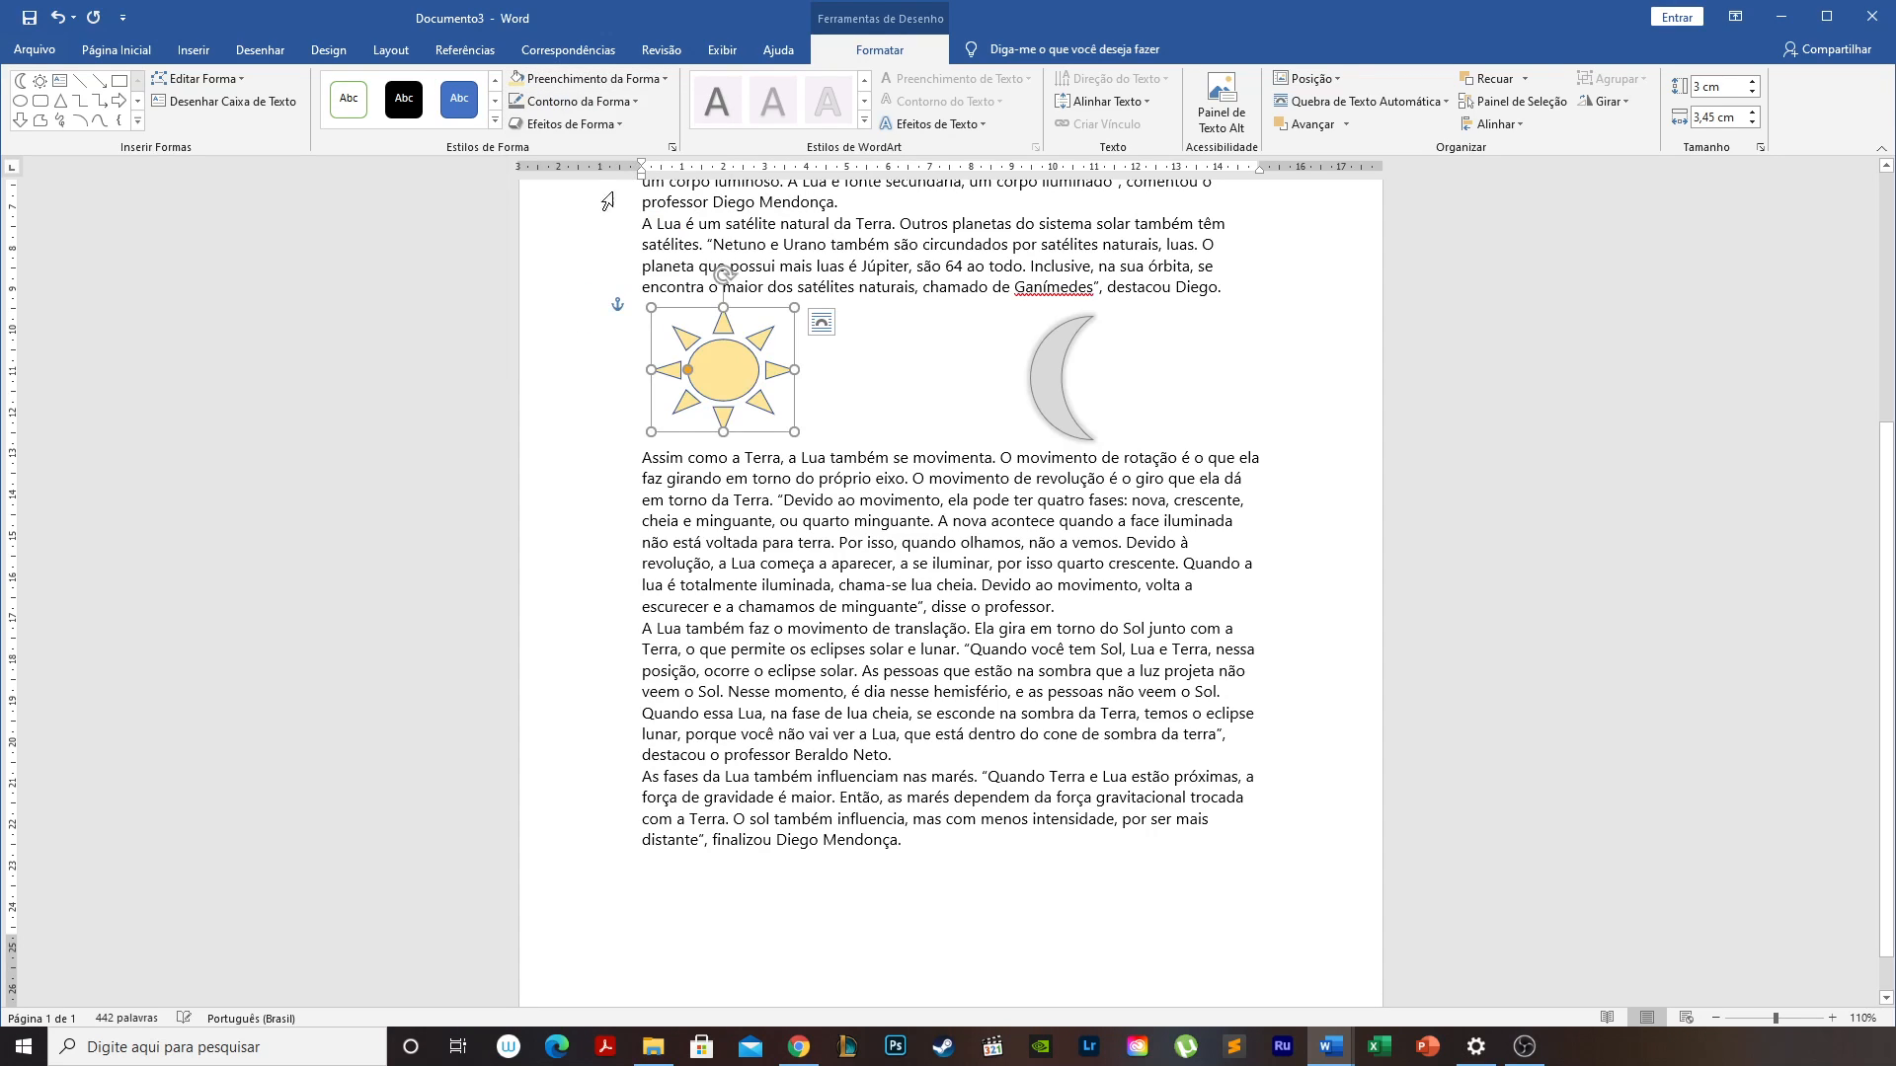
left_click(602, 105)
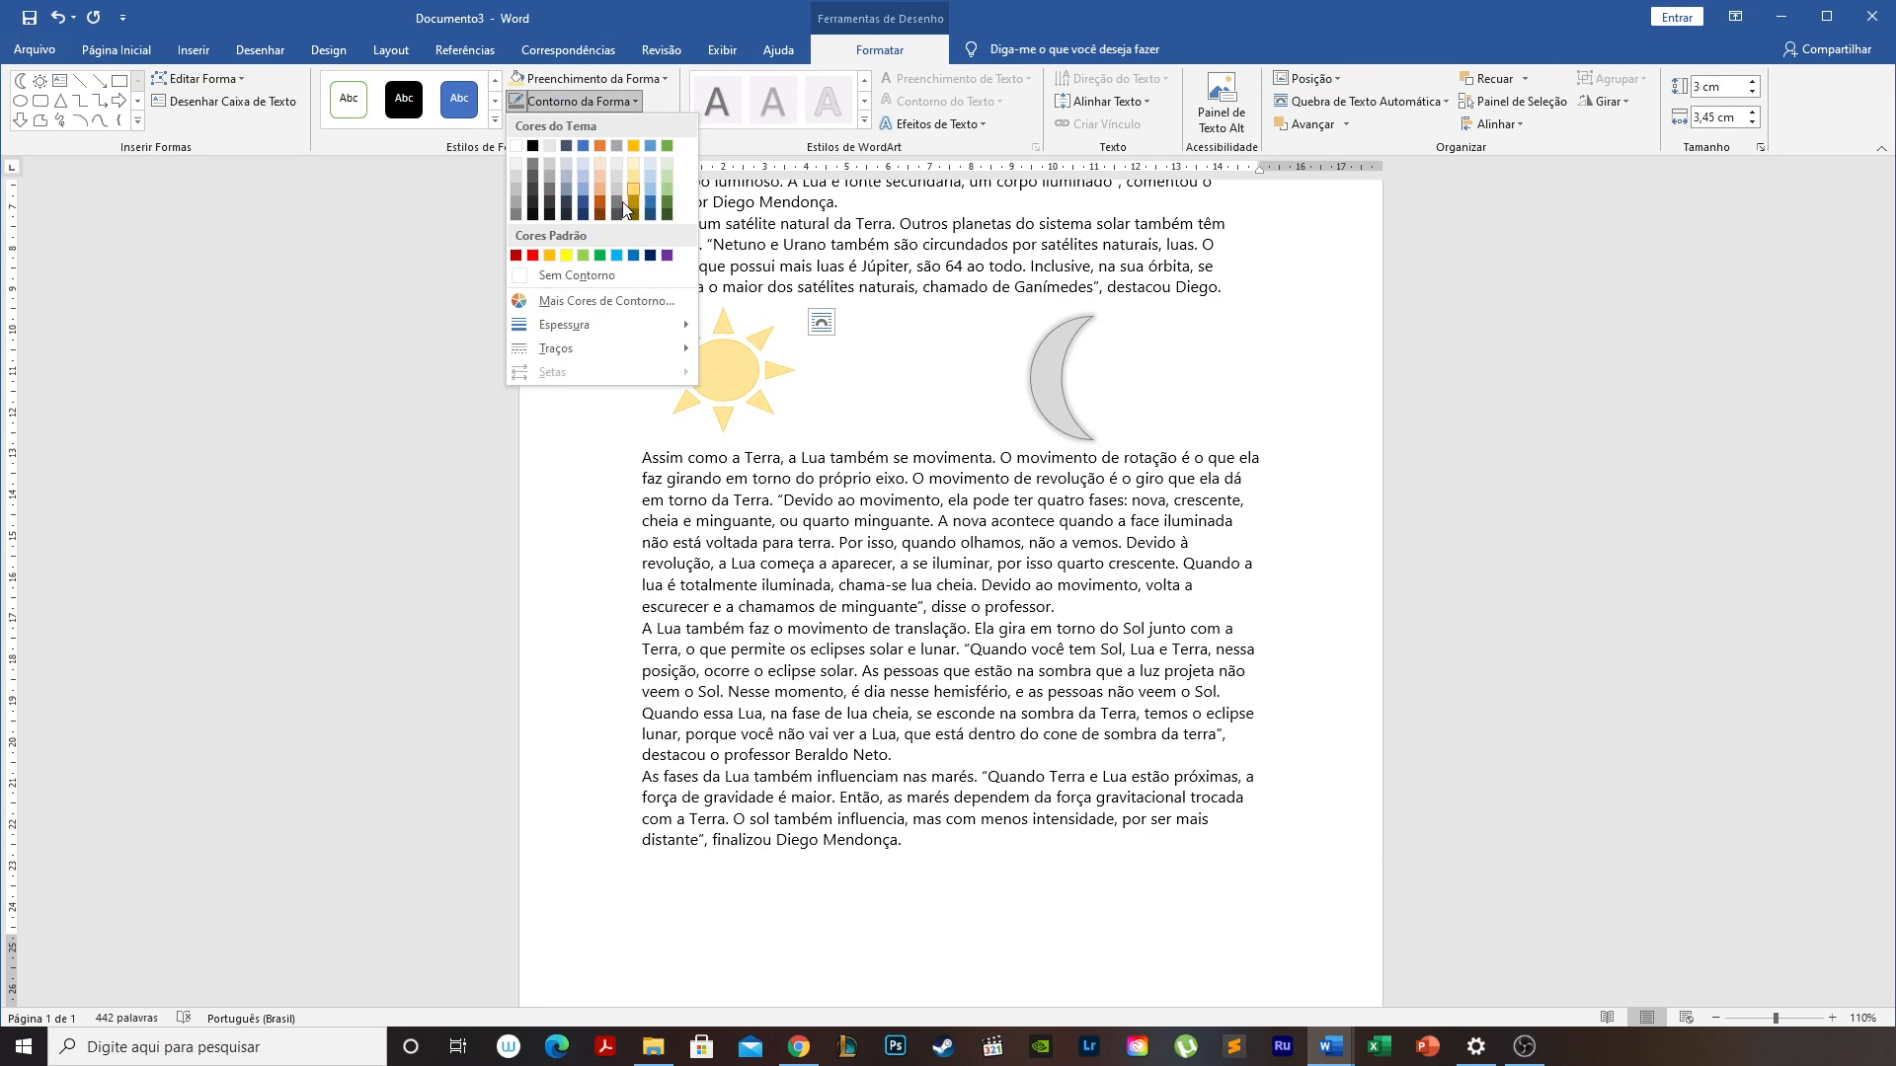
left_click(598, 202)
Apply an orange glow effect to the sun shape.
left_click(616, 124)
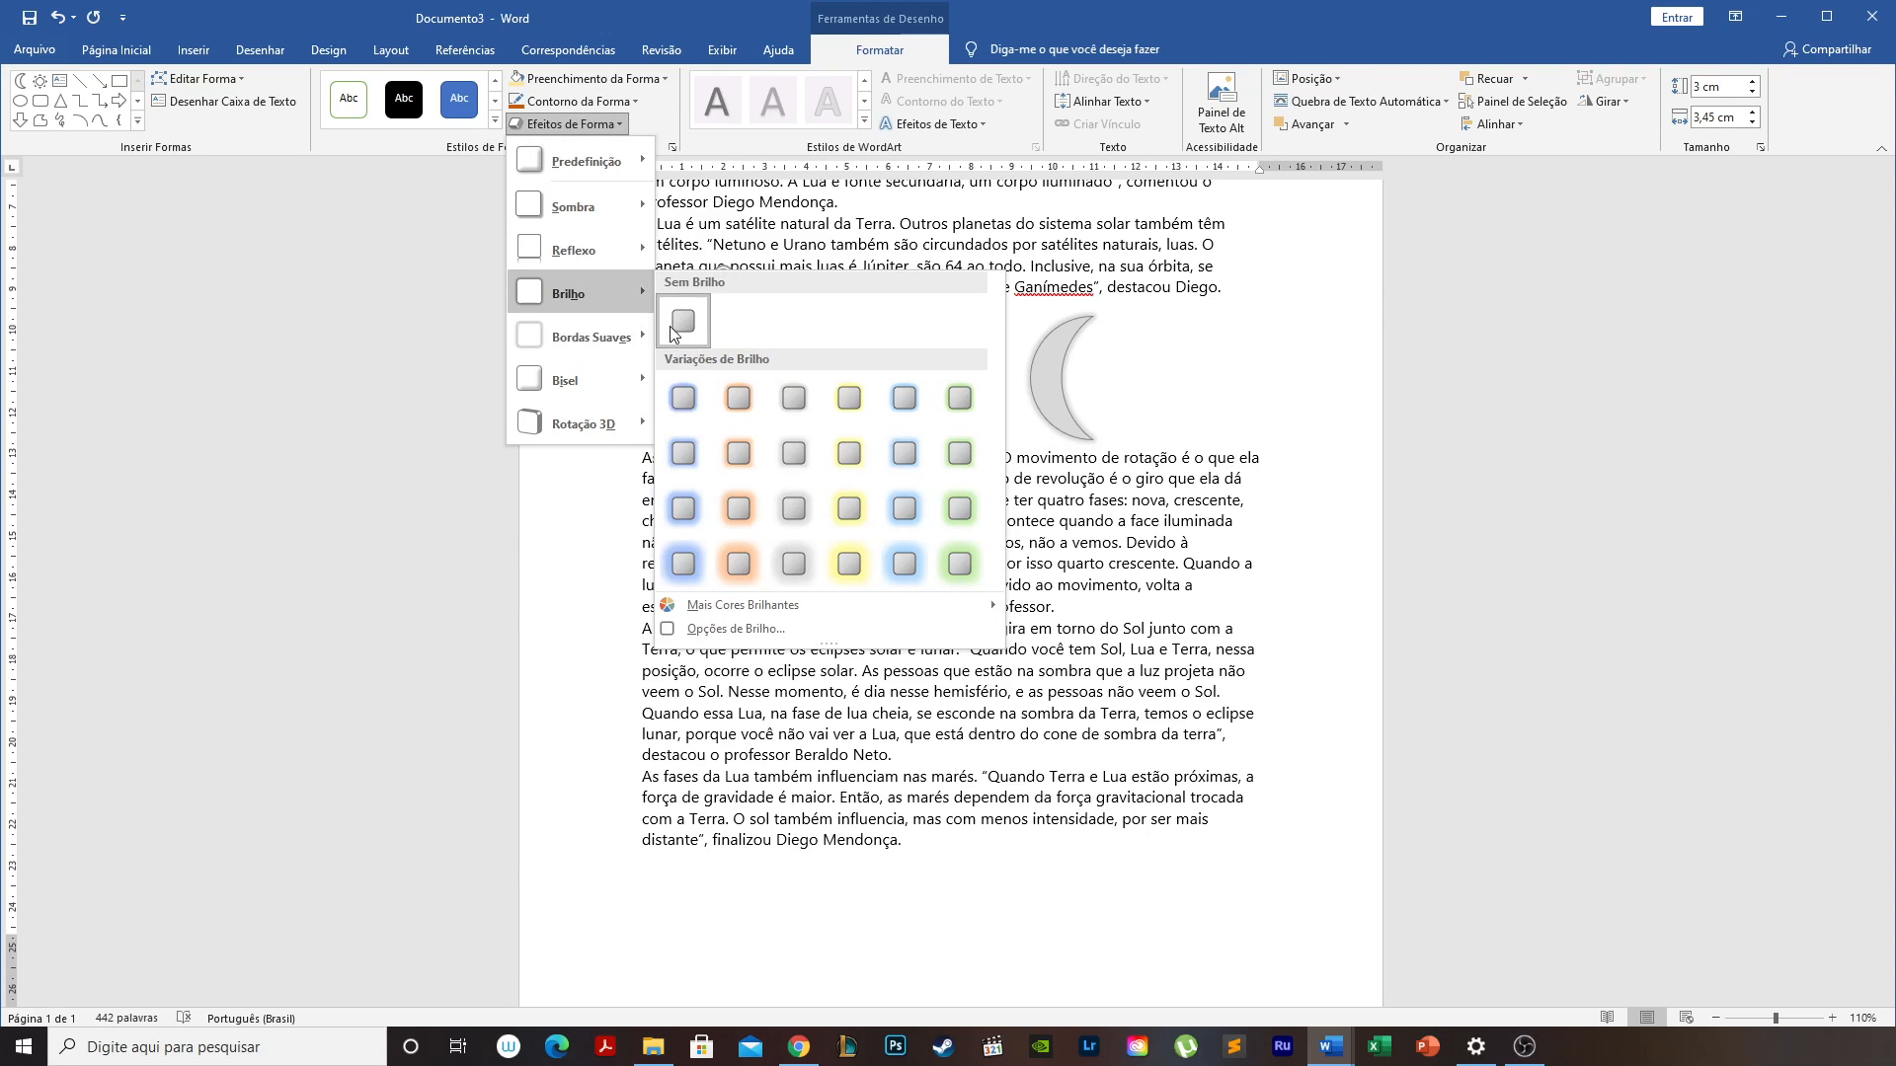
left_click(732, 457)
left_click(796, 402)
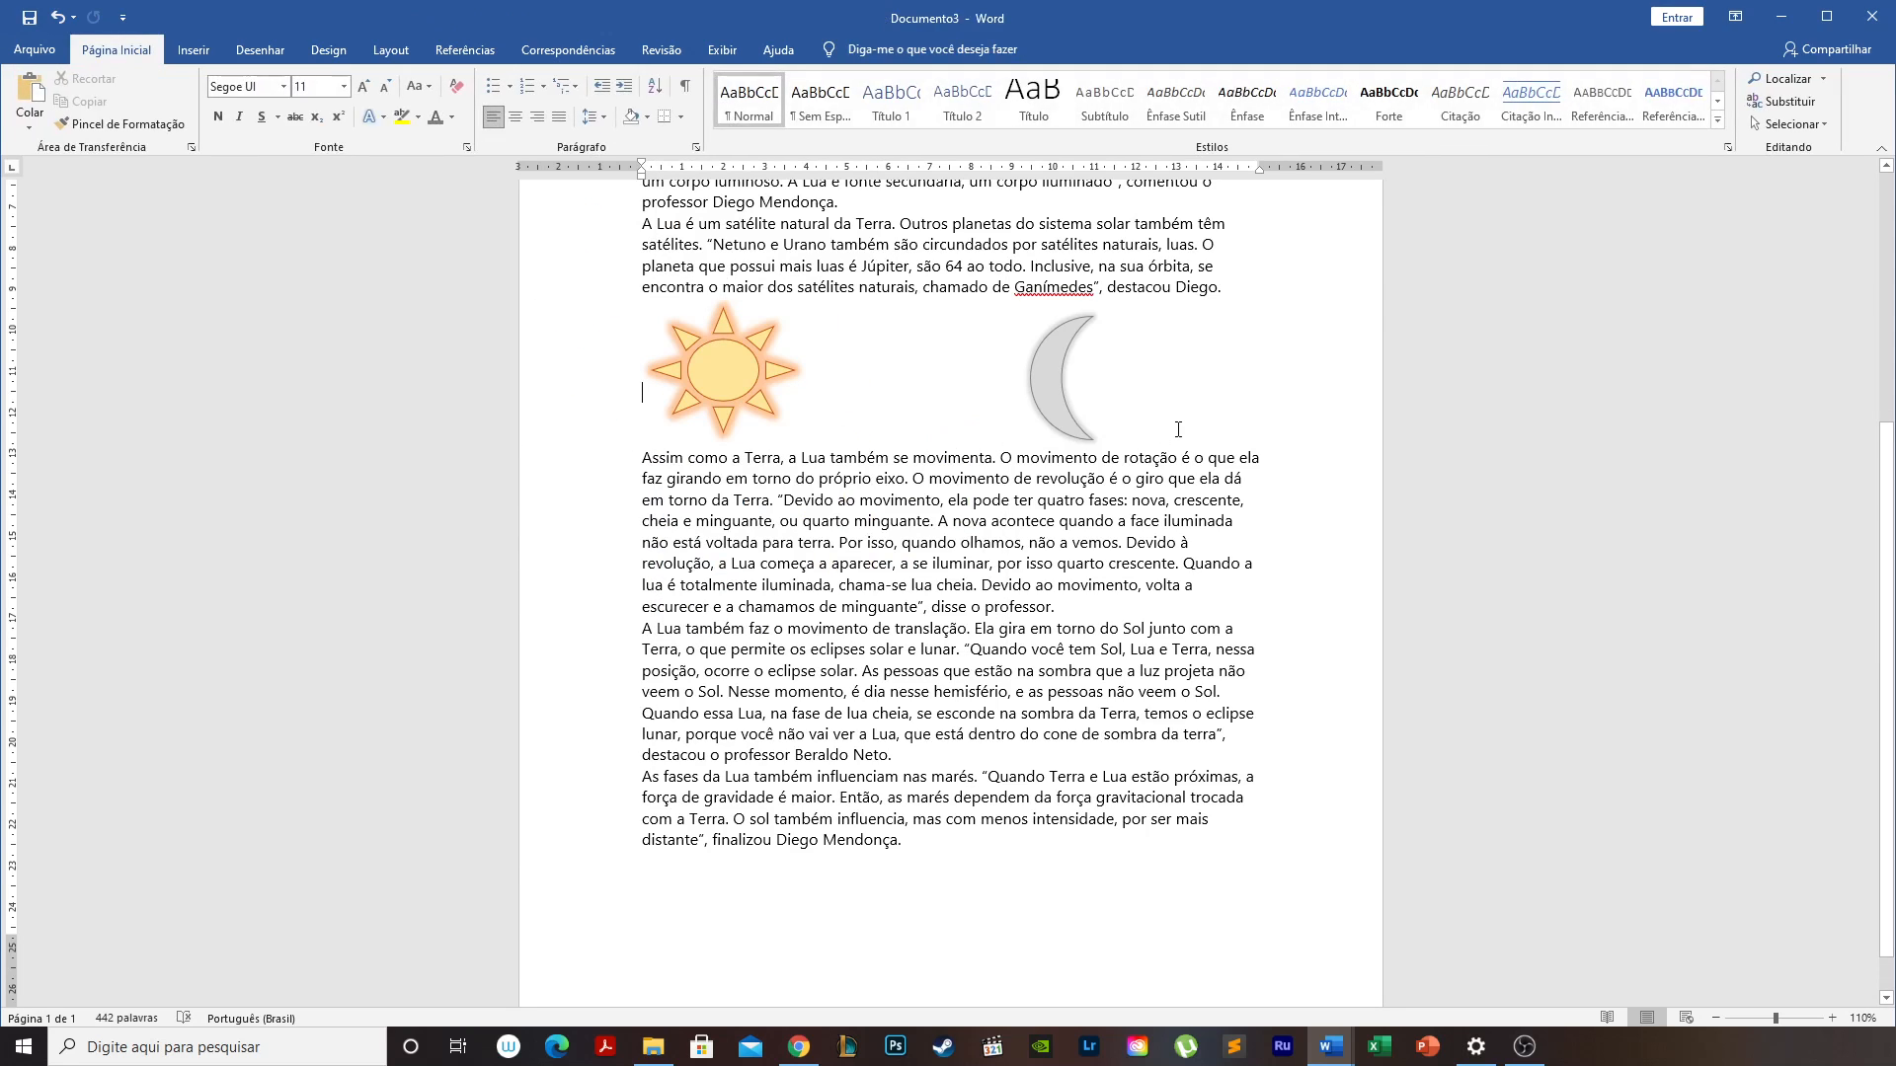
scroll(1177, 422, "up", 3)
scroll(1177, 421, "up", 1)
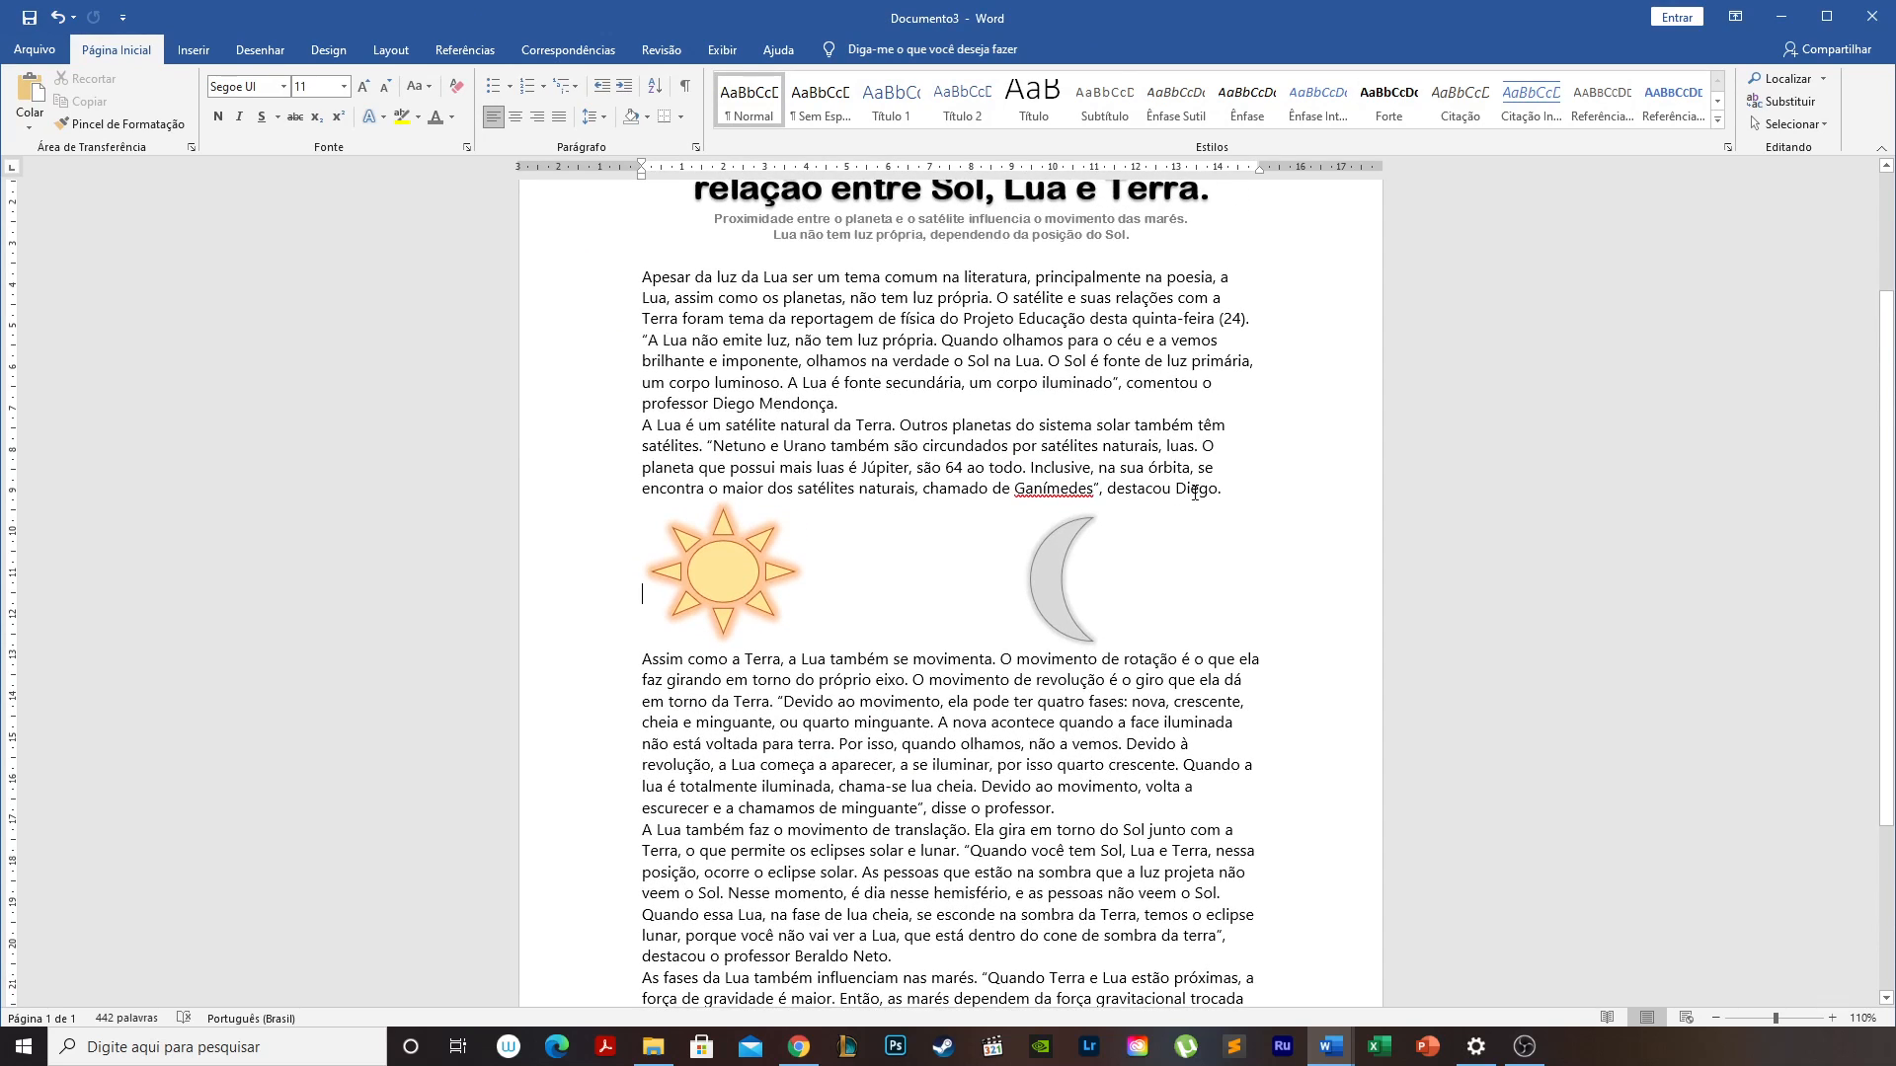
Move the sun shape horizontally inward from the left text margin, closer to the moon.
left_click(738, 584)
left_click_drag(739, 584, 824, 584)
left_click(1191, 627)
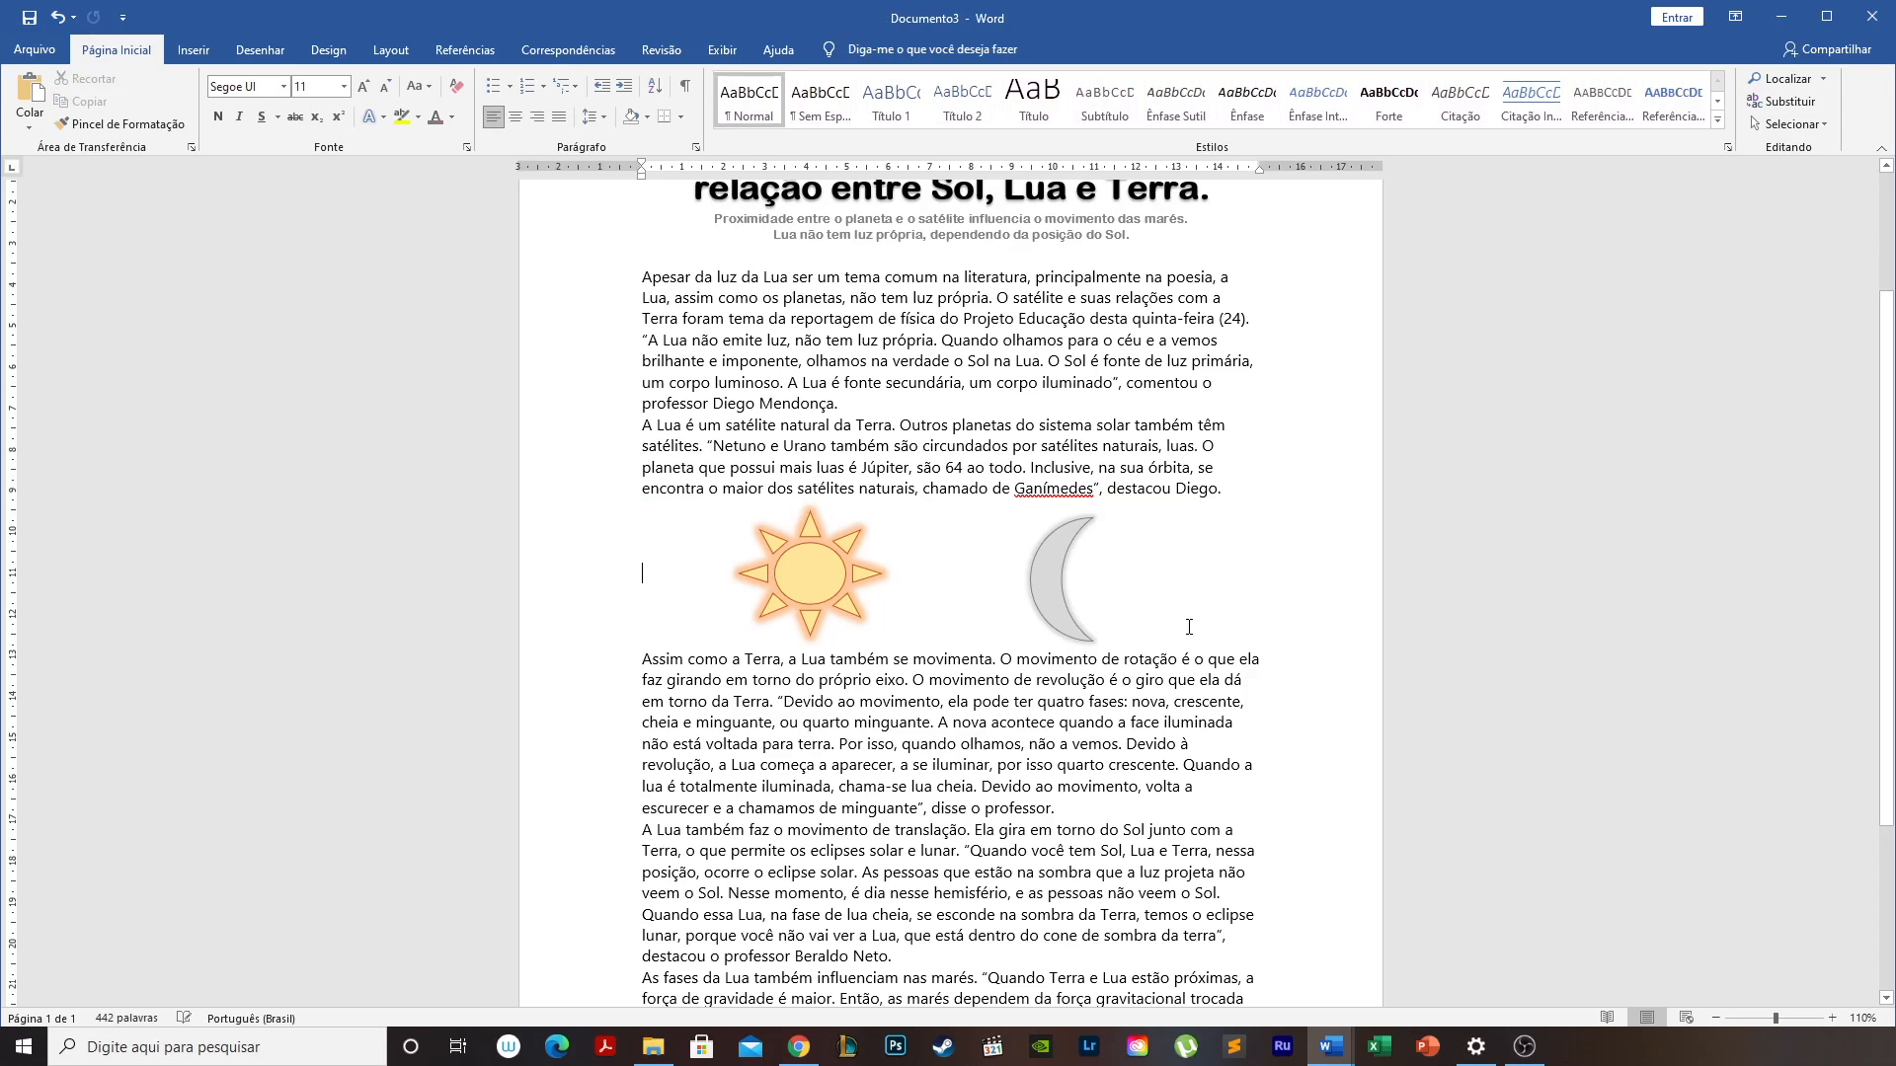
scroll(1187, 610, "up", 2)
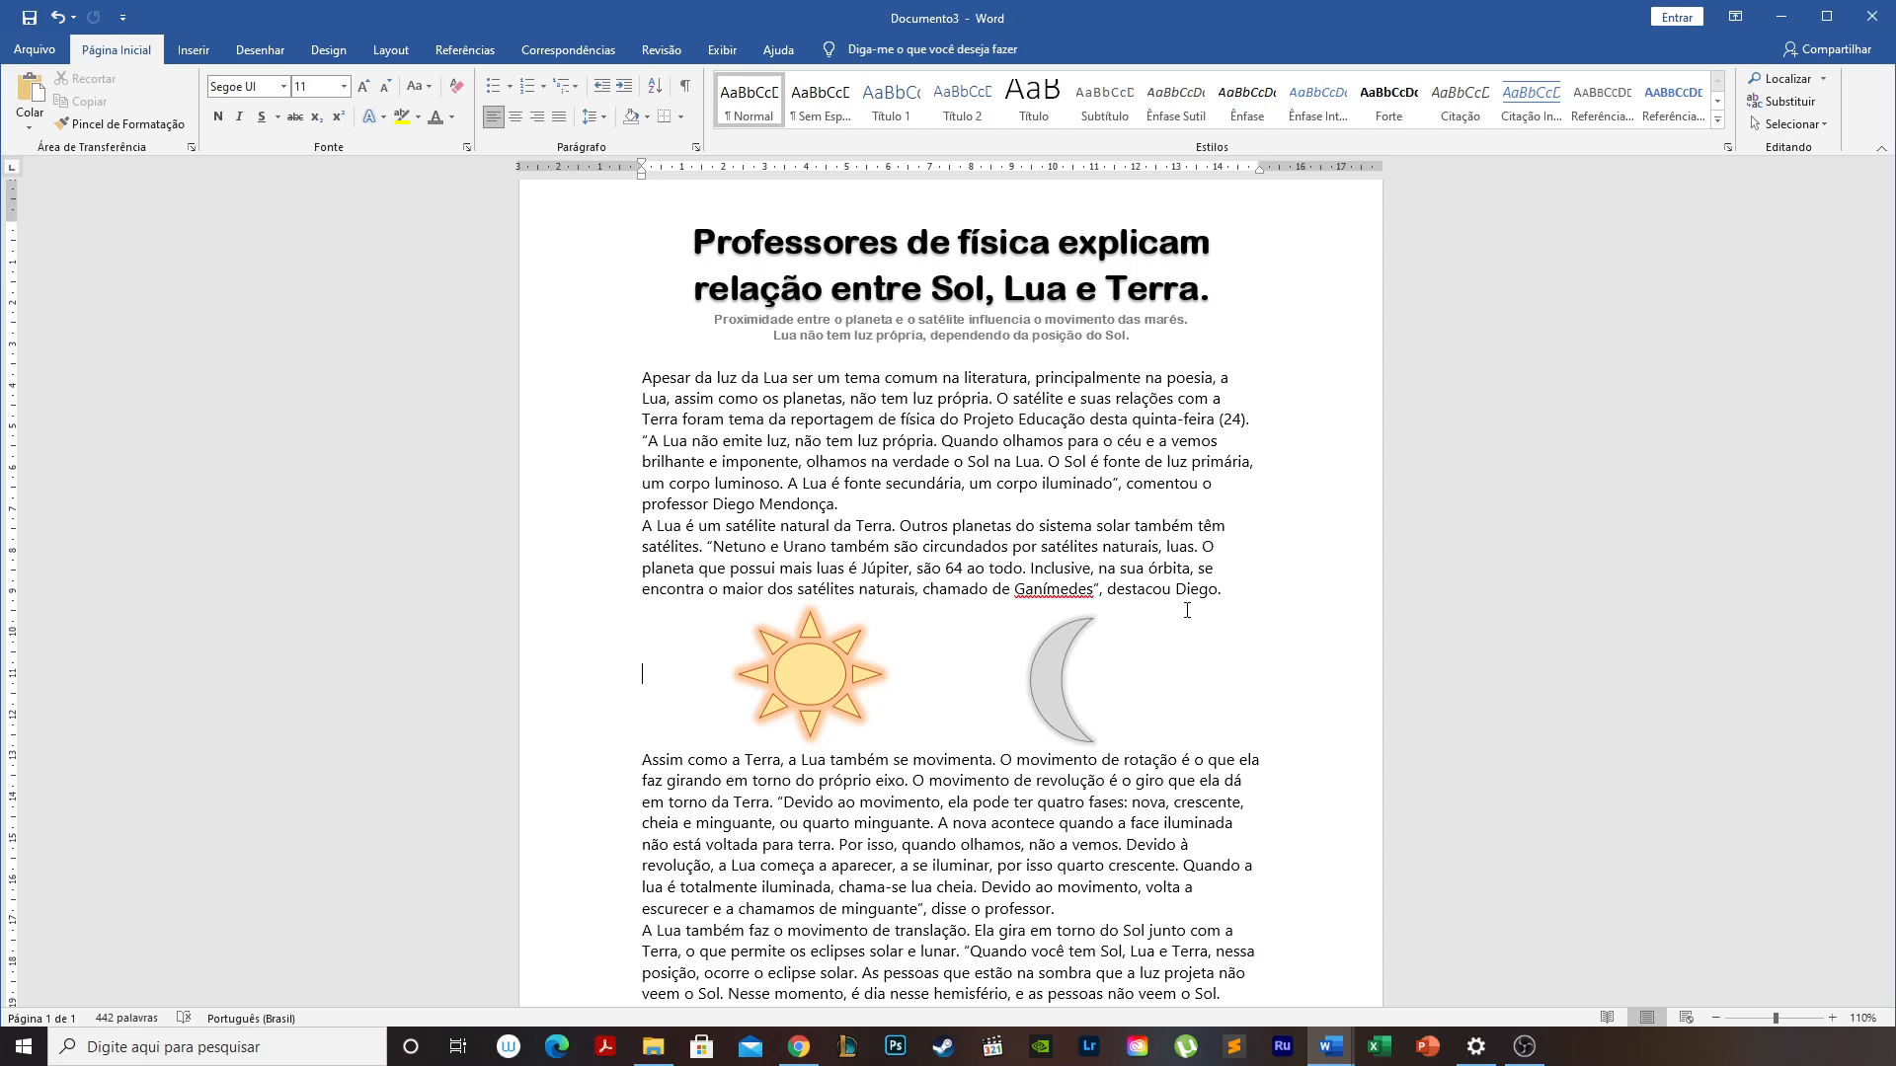
Justify all the body paragraphs below the article's subtitle.
scroll(1187, 610, "down", 5)
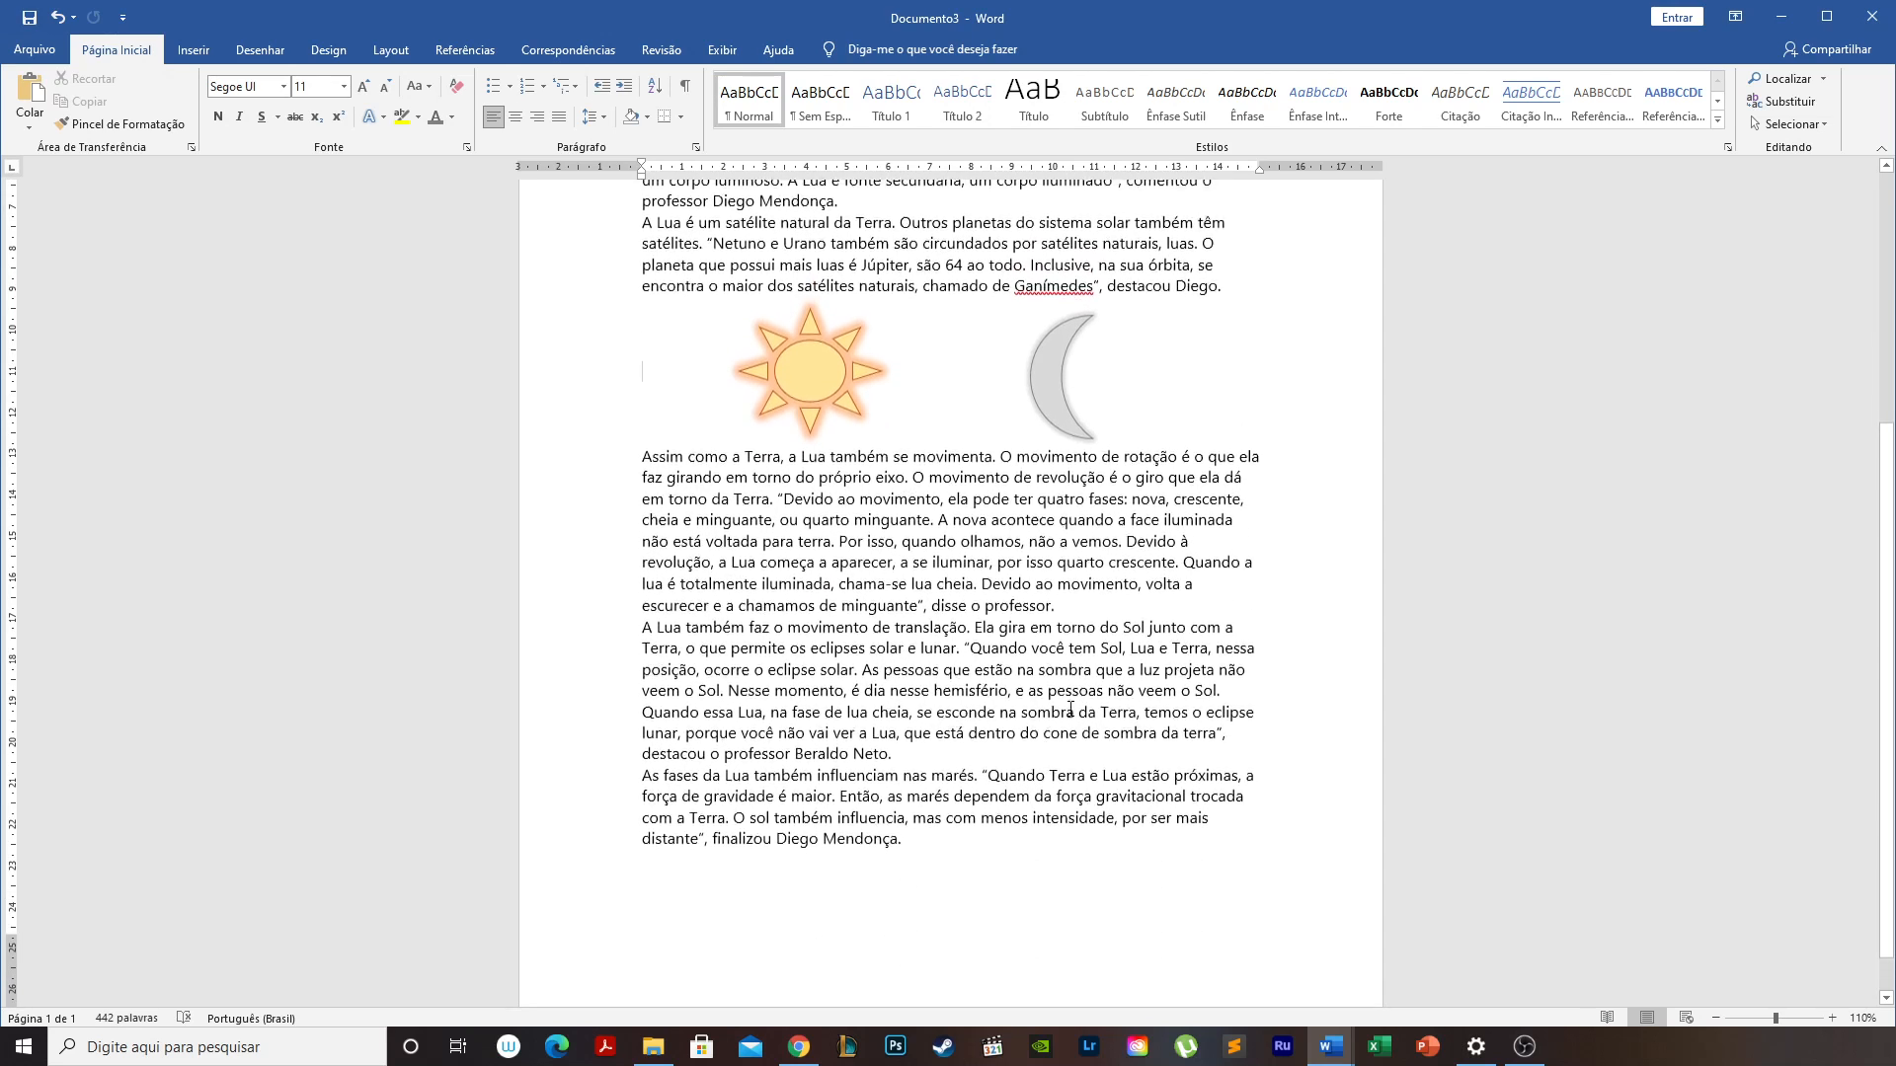
left_click_drag(925, 874, 594, 226)
scroll(711, 296, "up", 1)
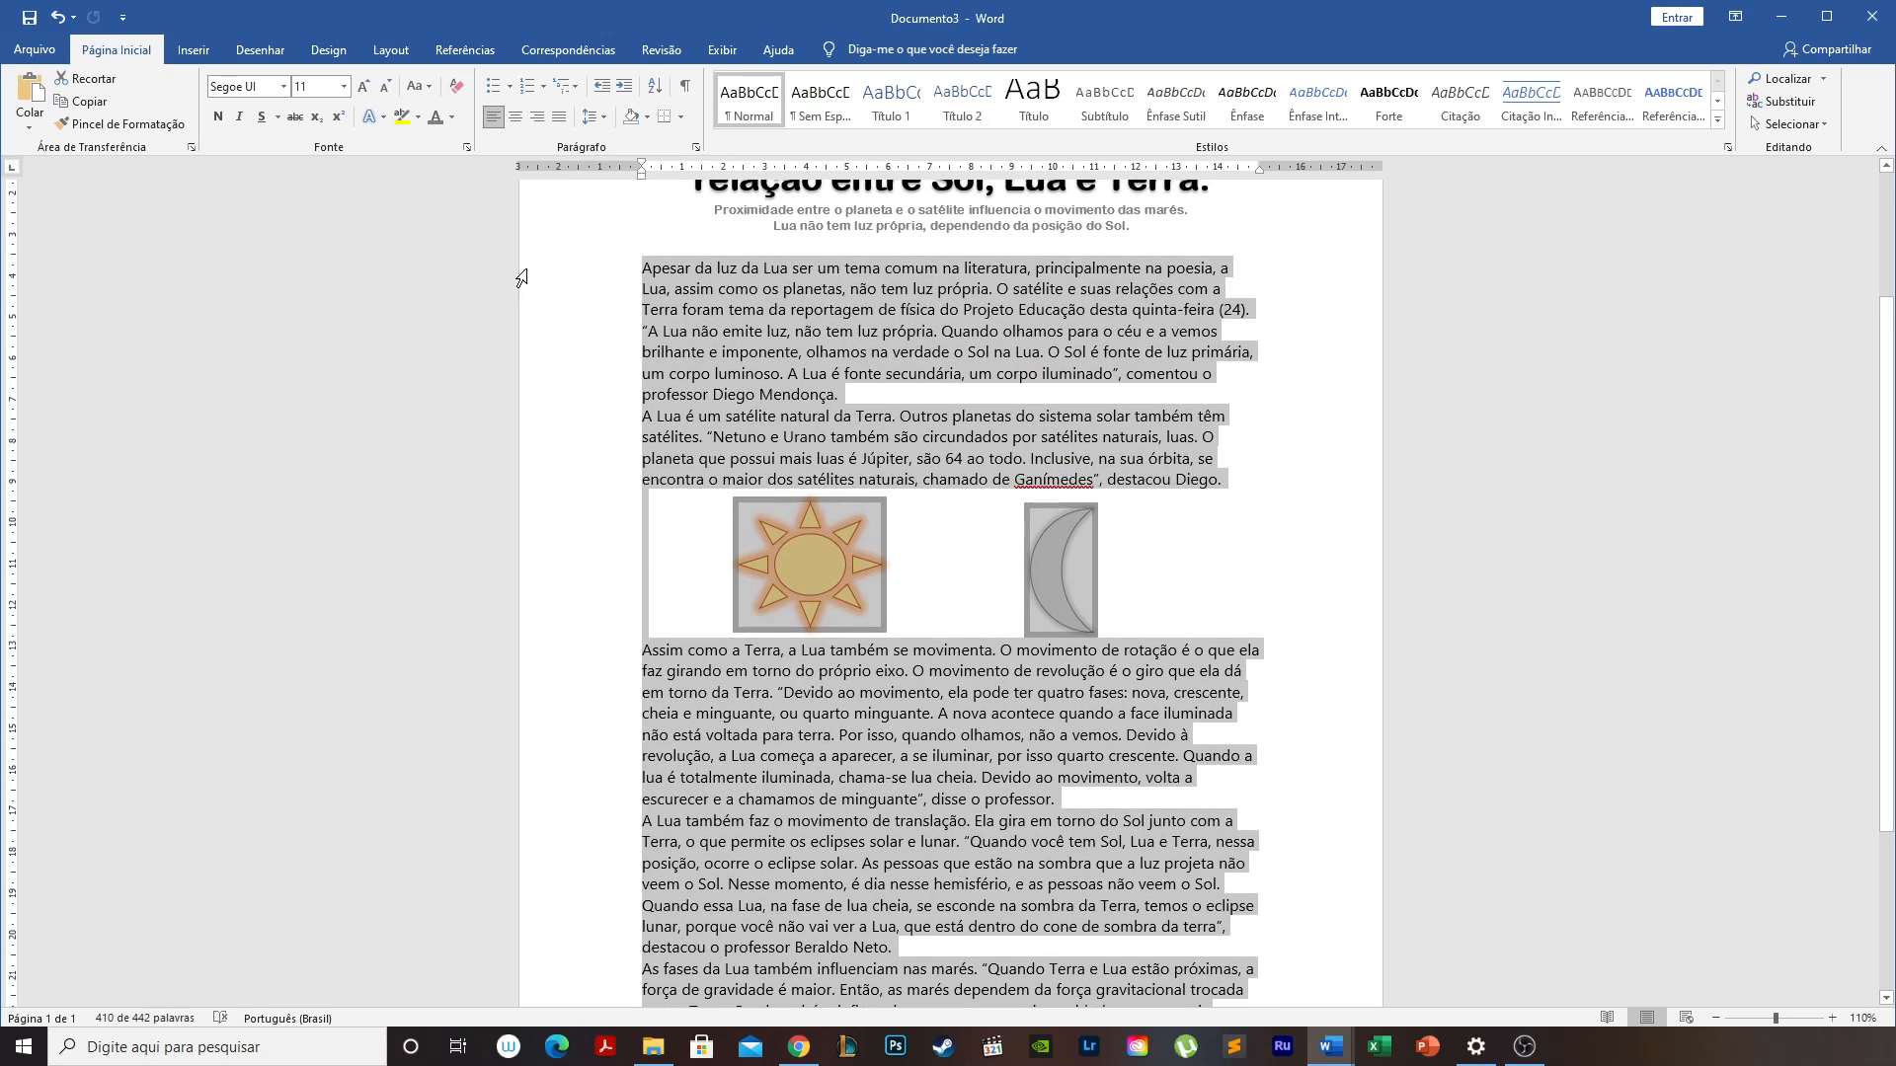
left_click(560, 118)
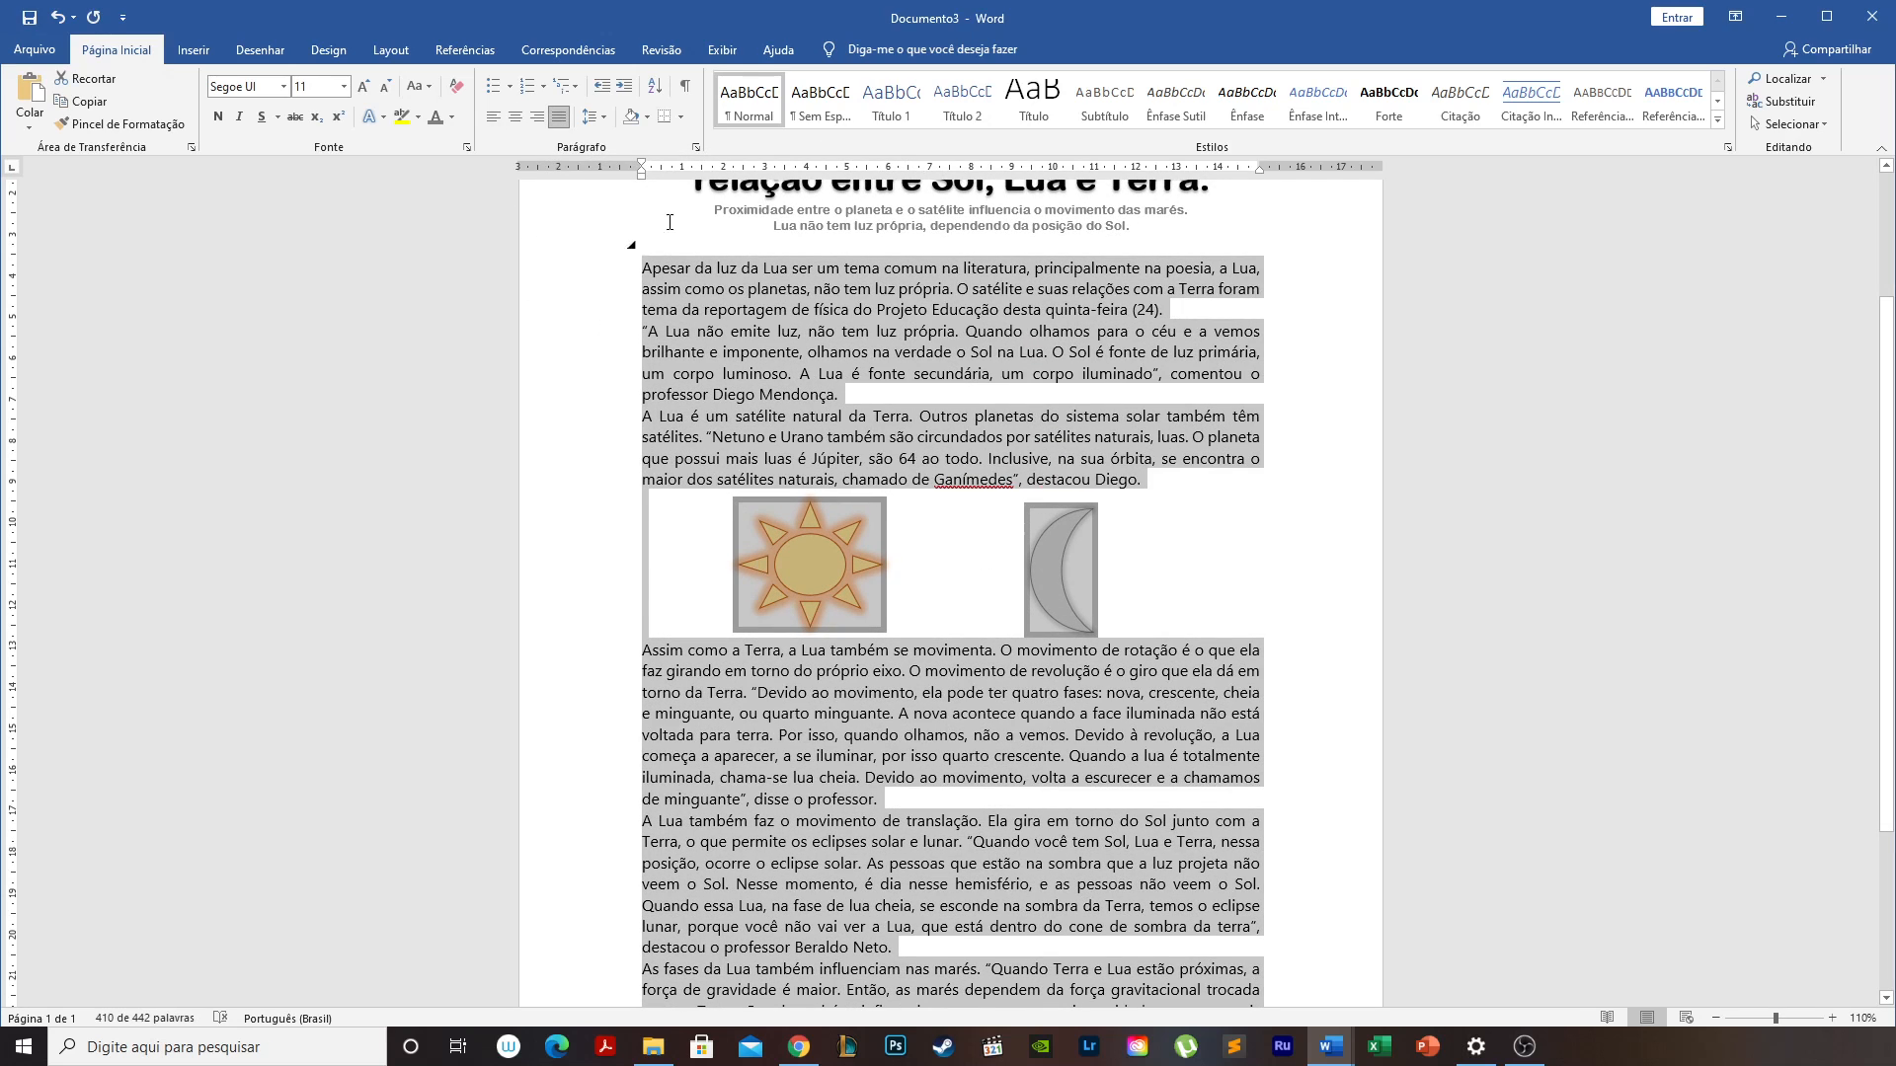
left_click(595, 116)
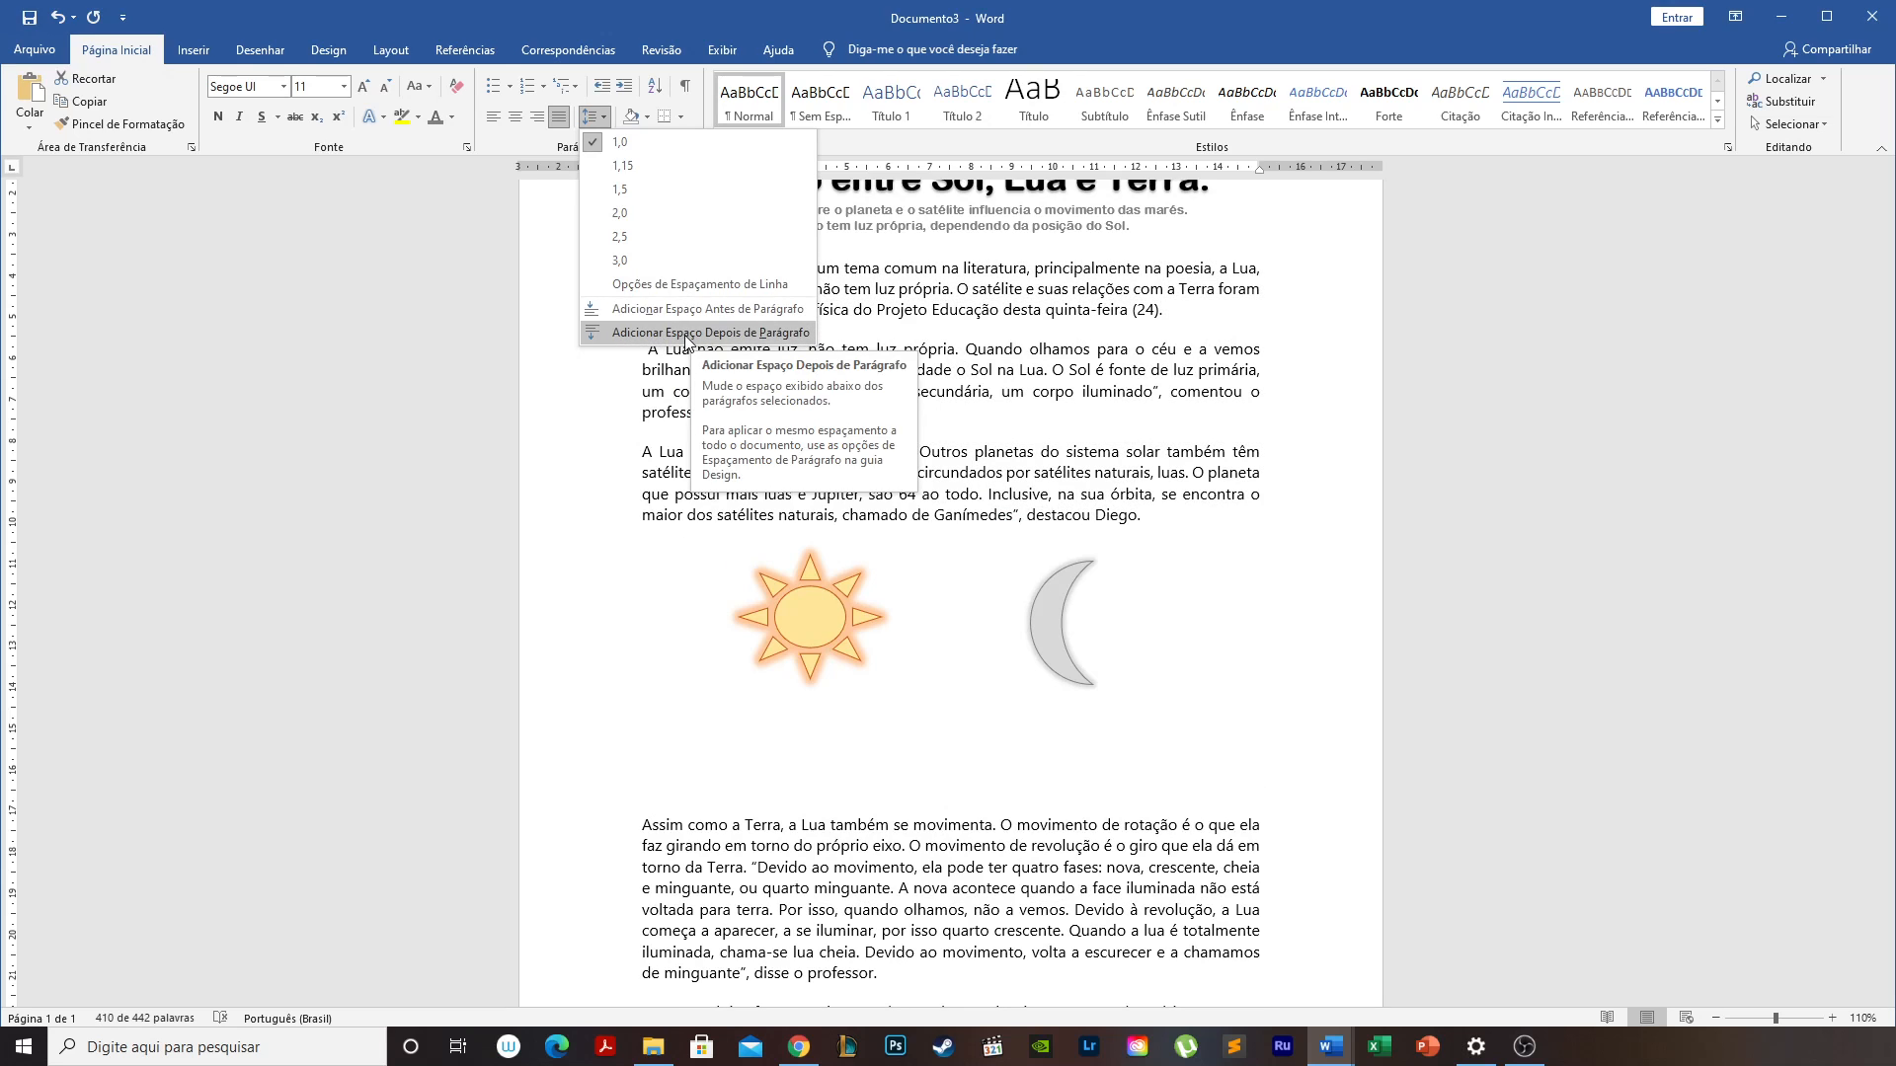
left_click(1200, 545)
scroll(1311, 663, "down", 2)
left_click(1270, 613)
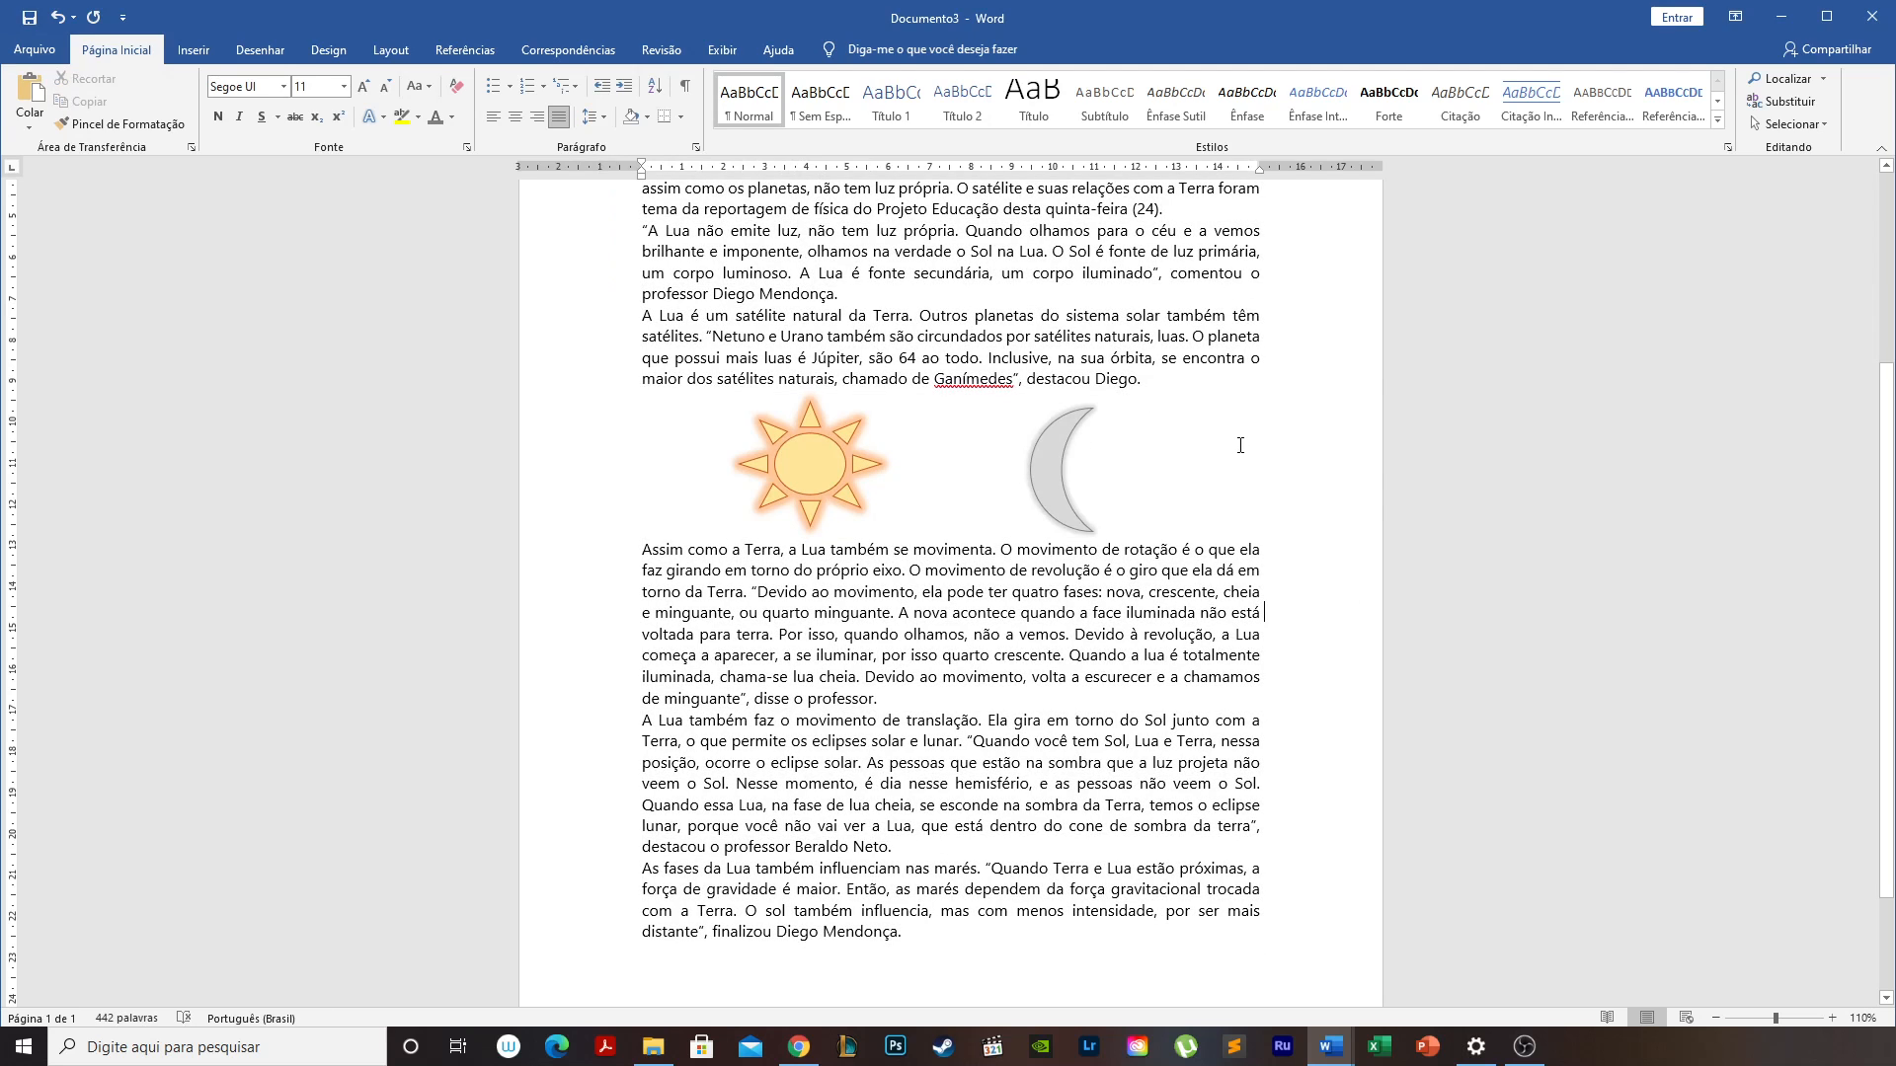
Set the font of all the body text below the subtitle to Arial, size 12.
scroll(688, 213, "up", 1)
left_click_drag(633, 218, 1017, 808)
left_click(276, 88)
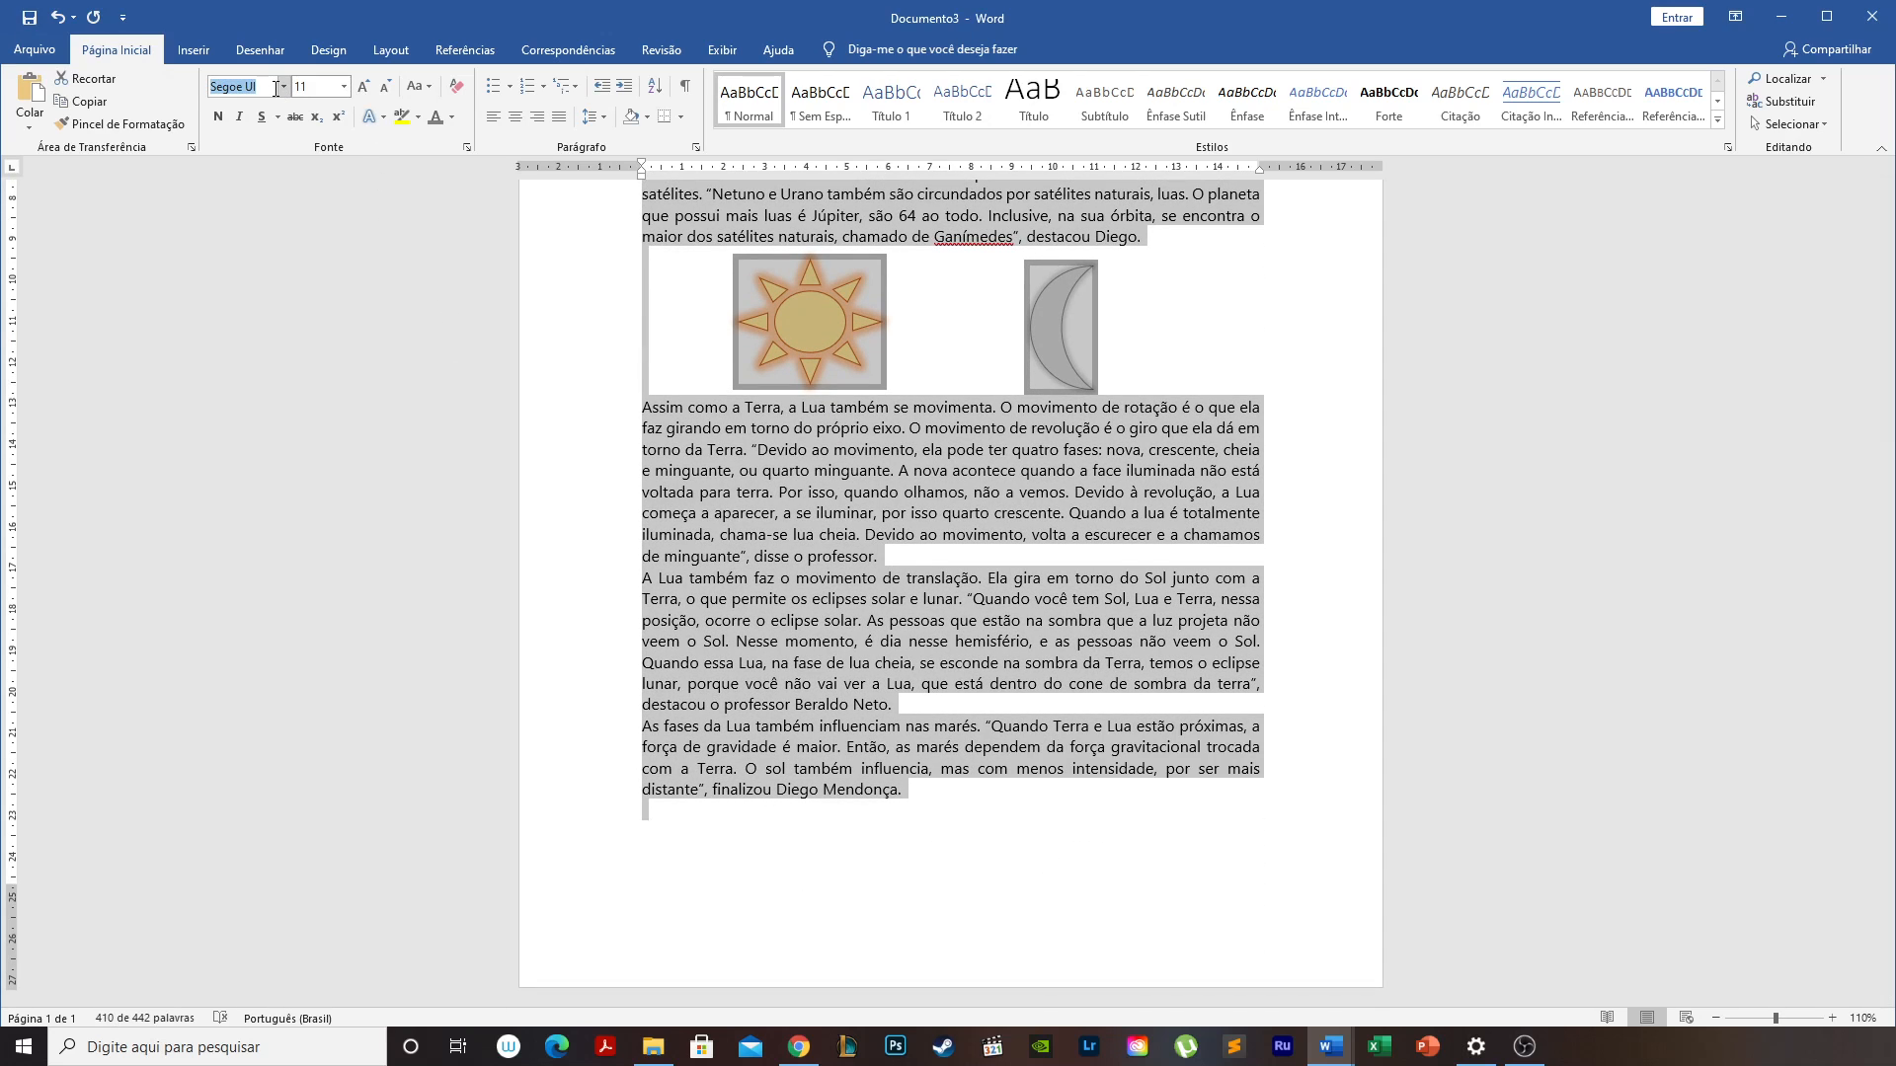
type("arial")
key("Return")
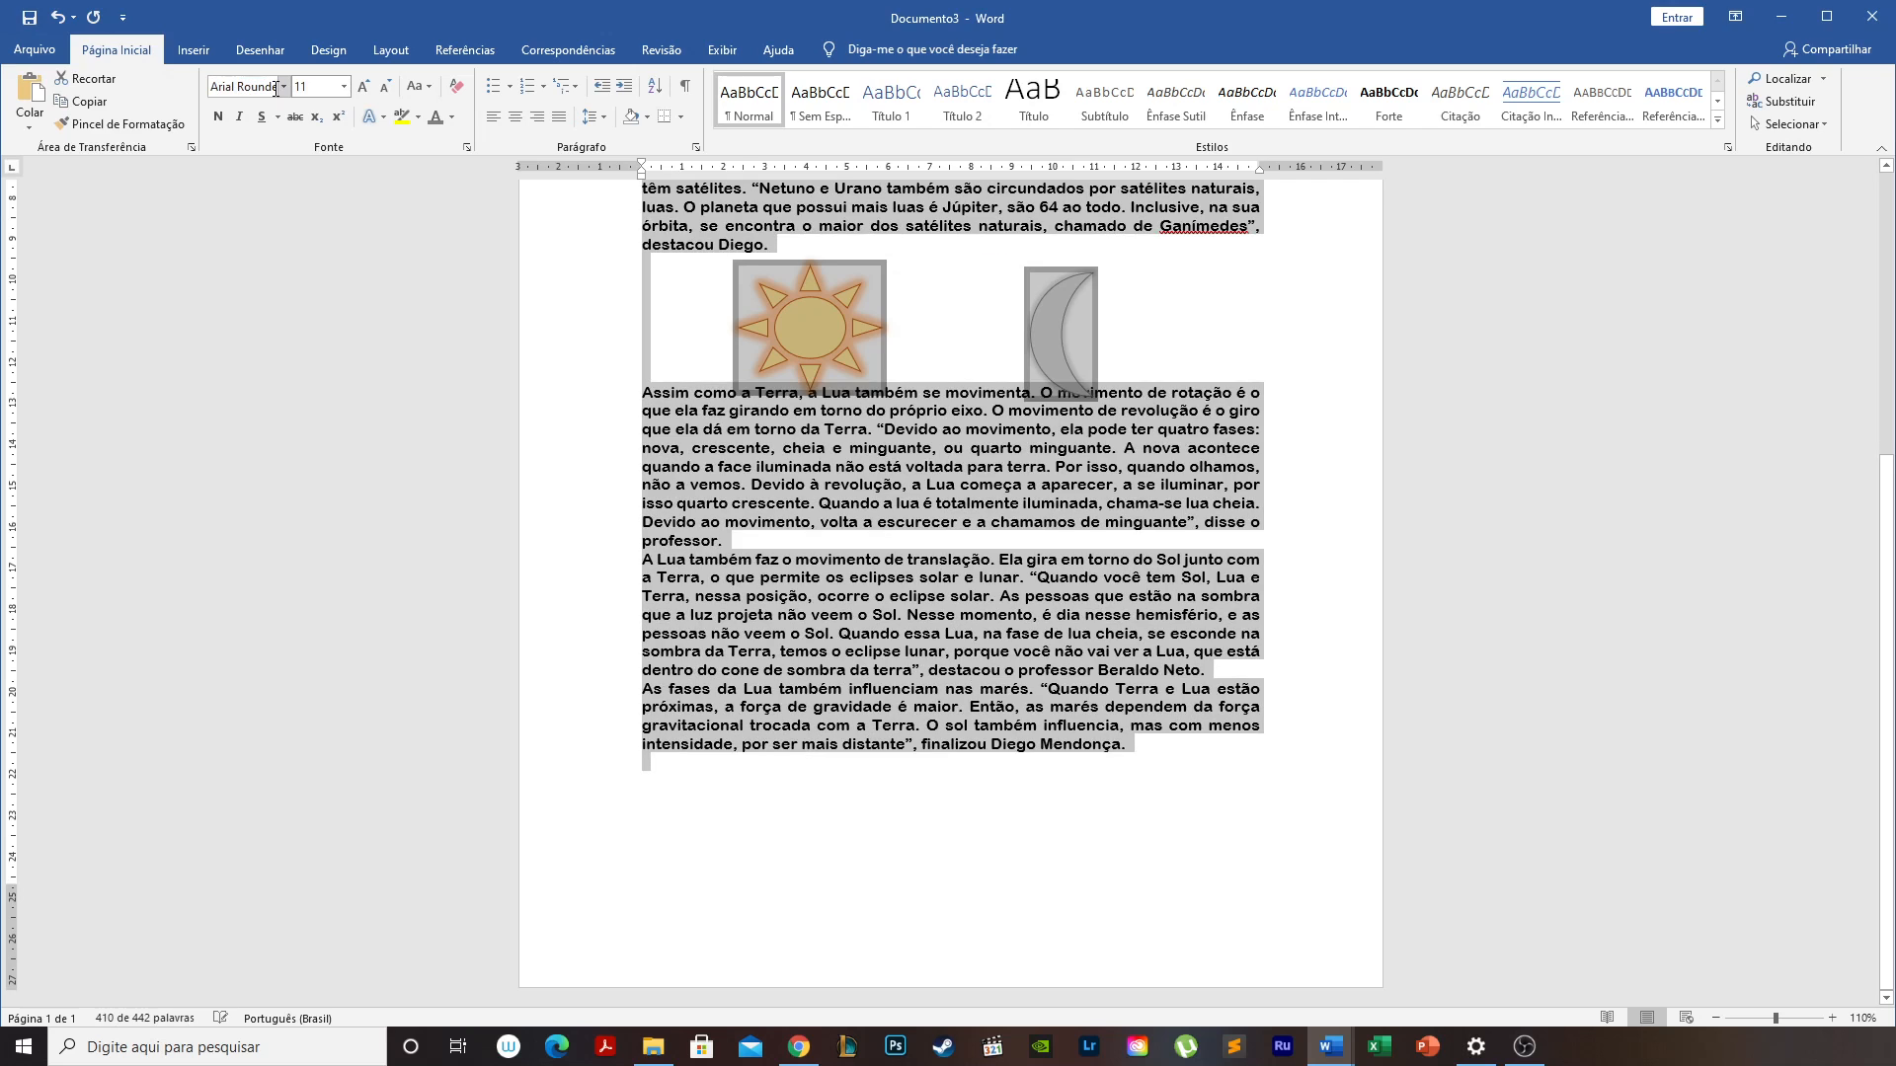
left_click(211, 92)
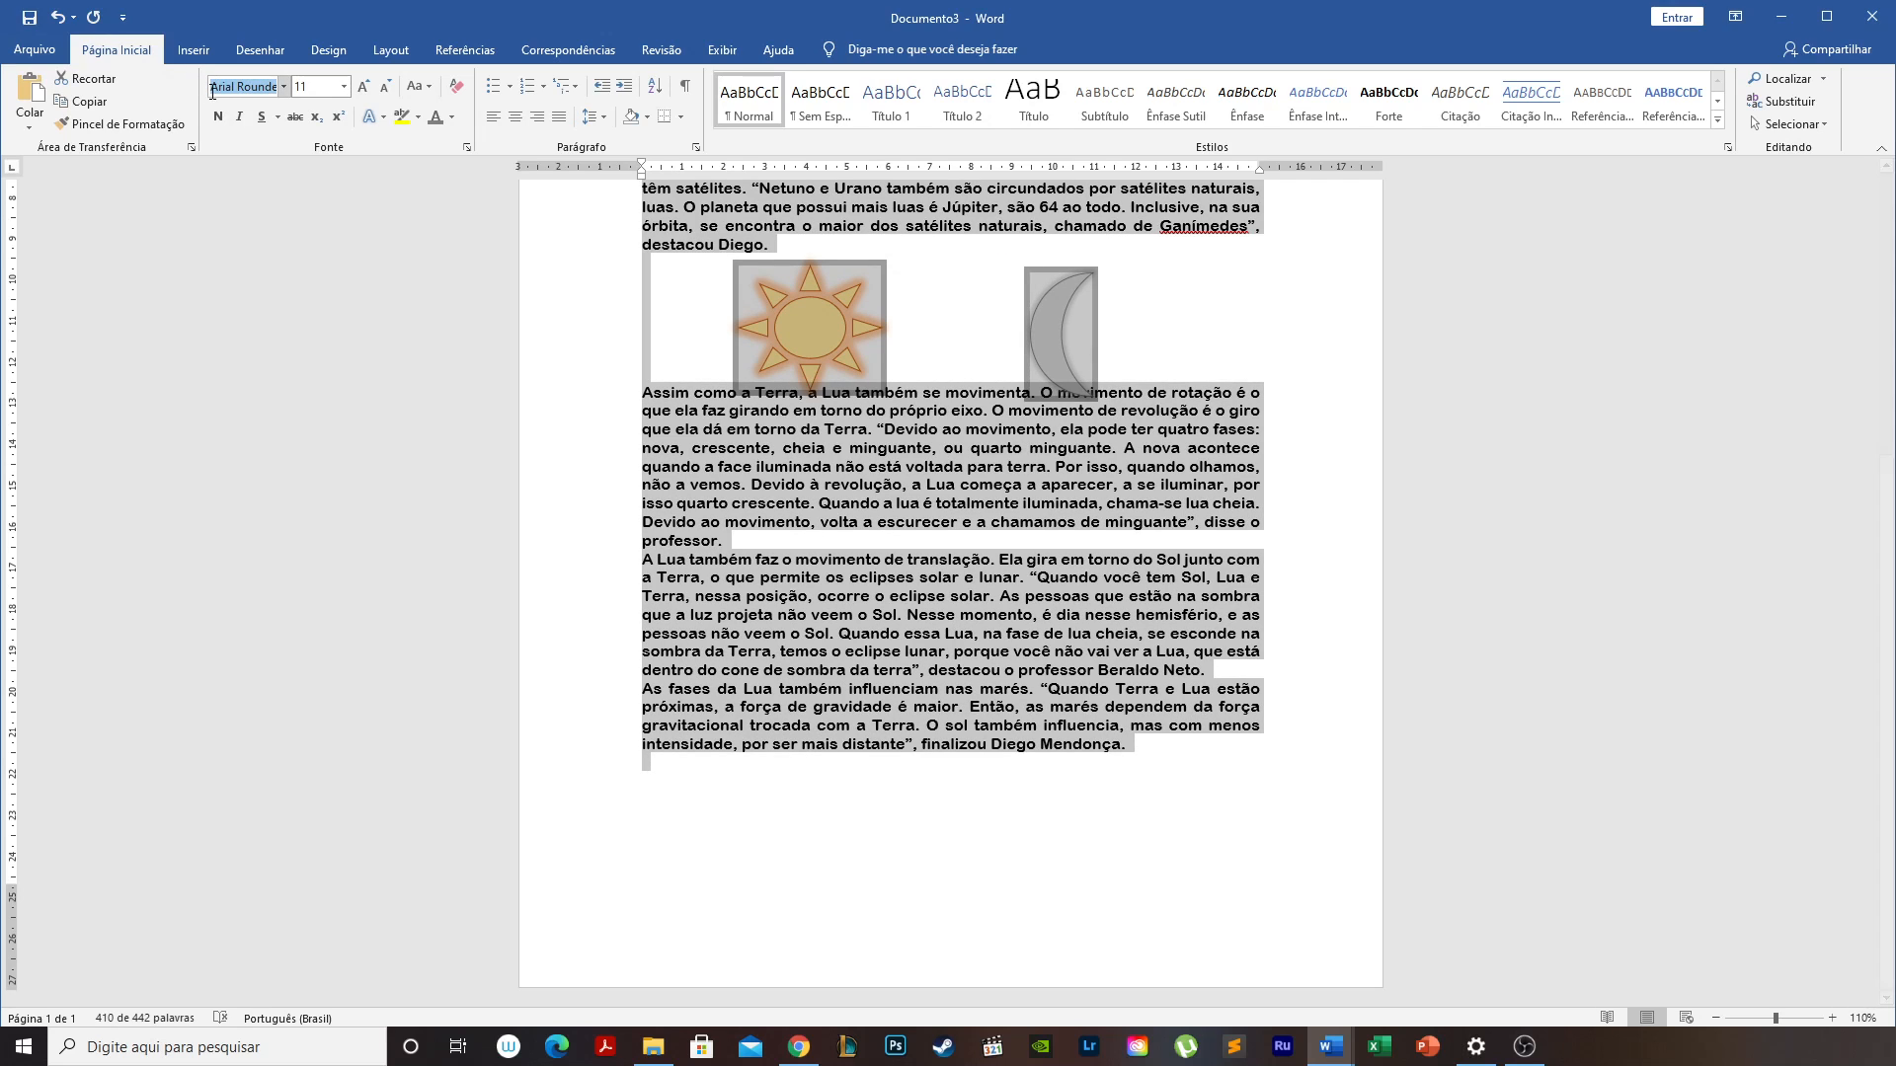
type("Arial")
key("Return")
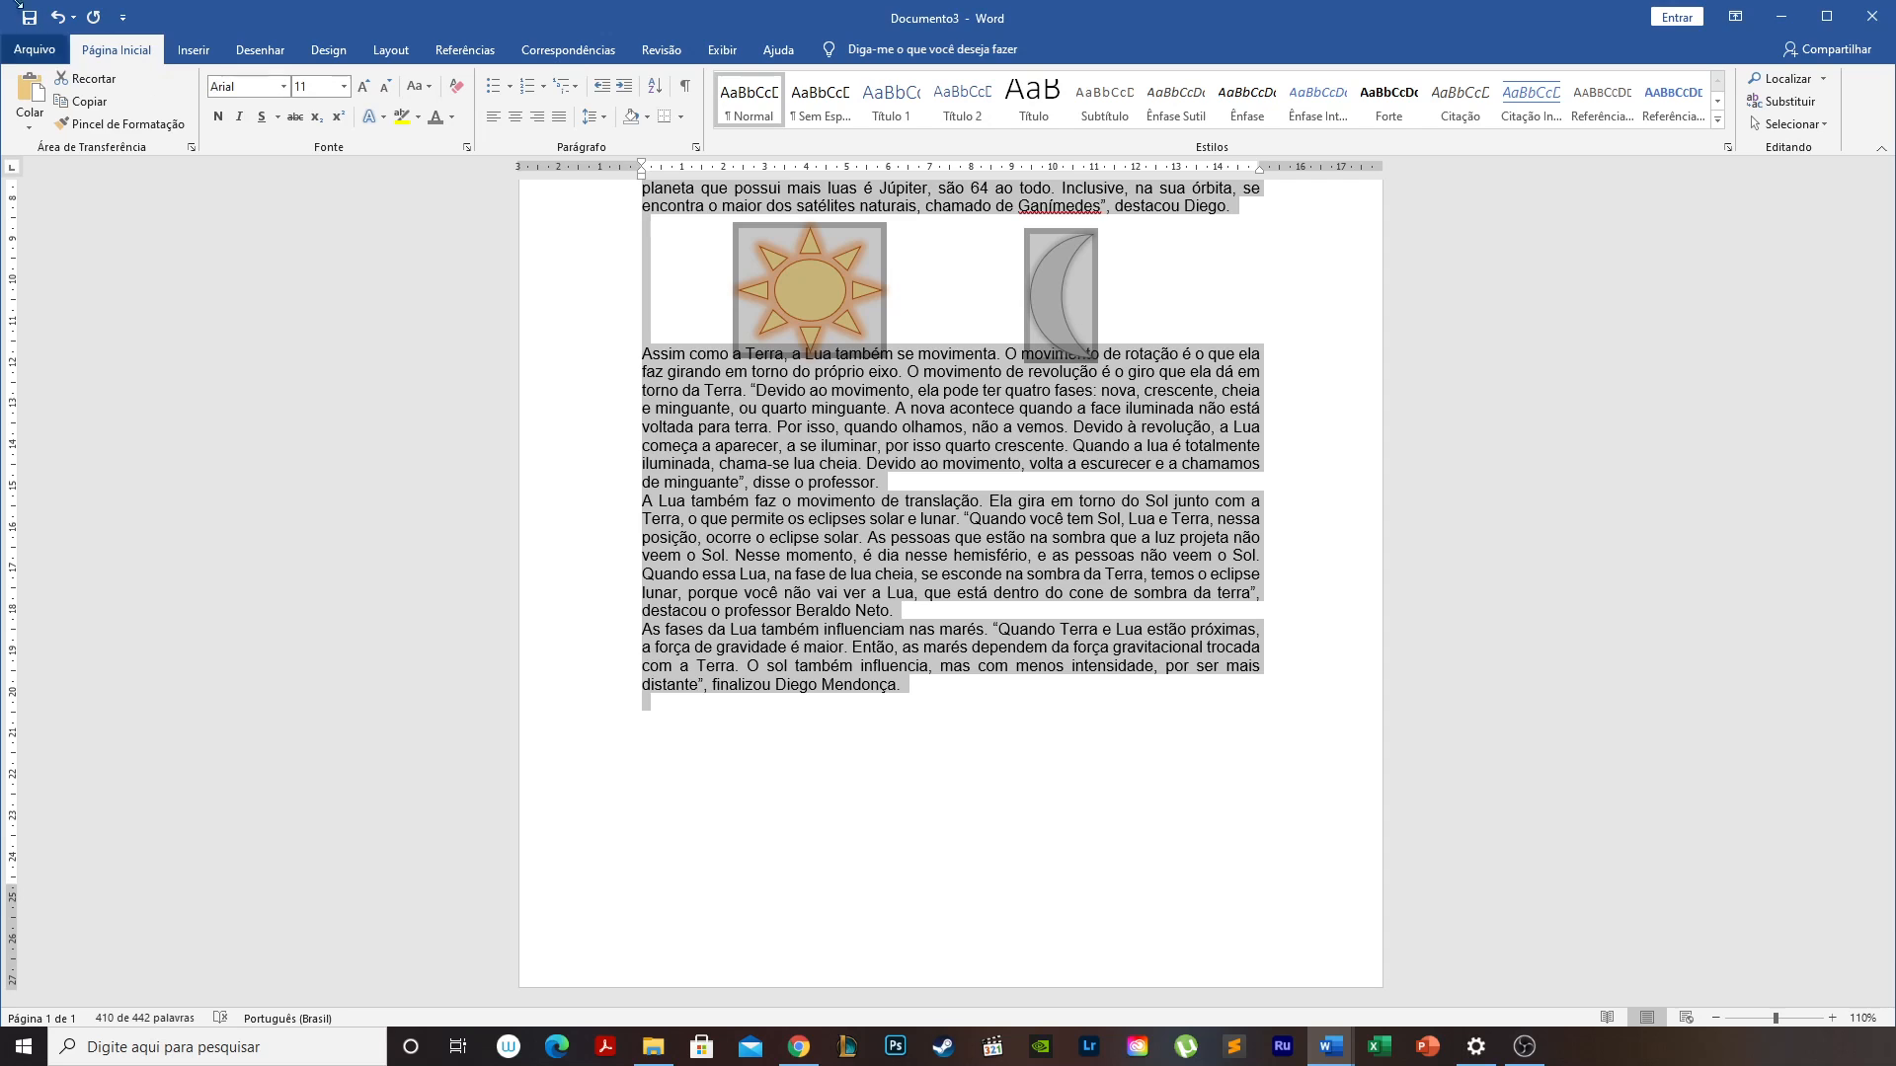
left_click(354, 90)
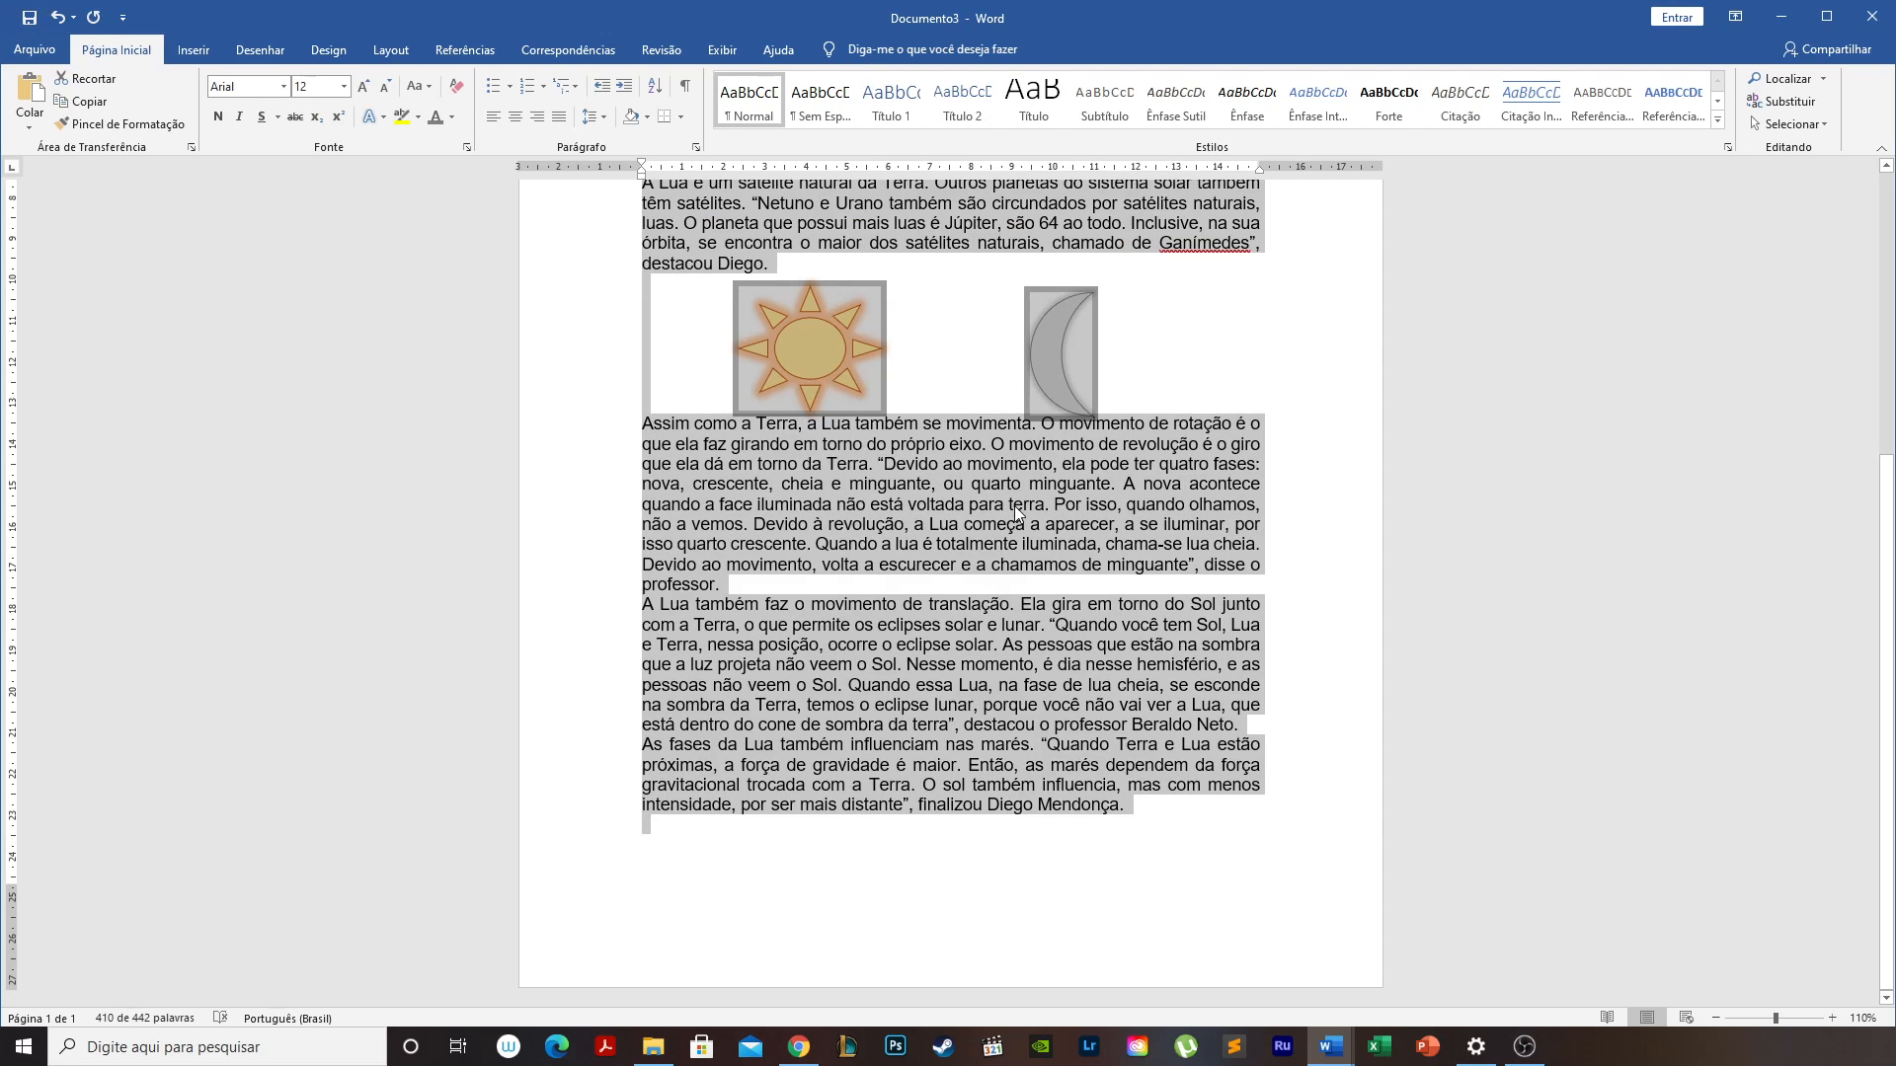
Insert two blank lines between the shapes and the paragraph starting "Assim como a Terra".
left_click(1116, 405)
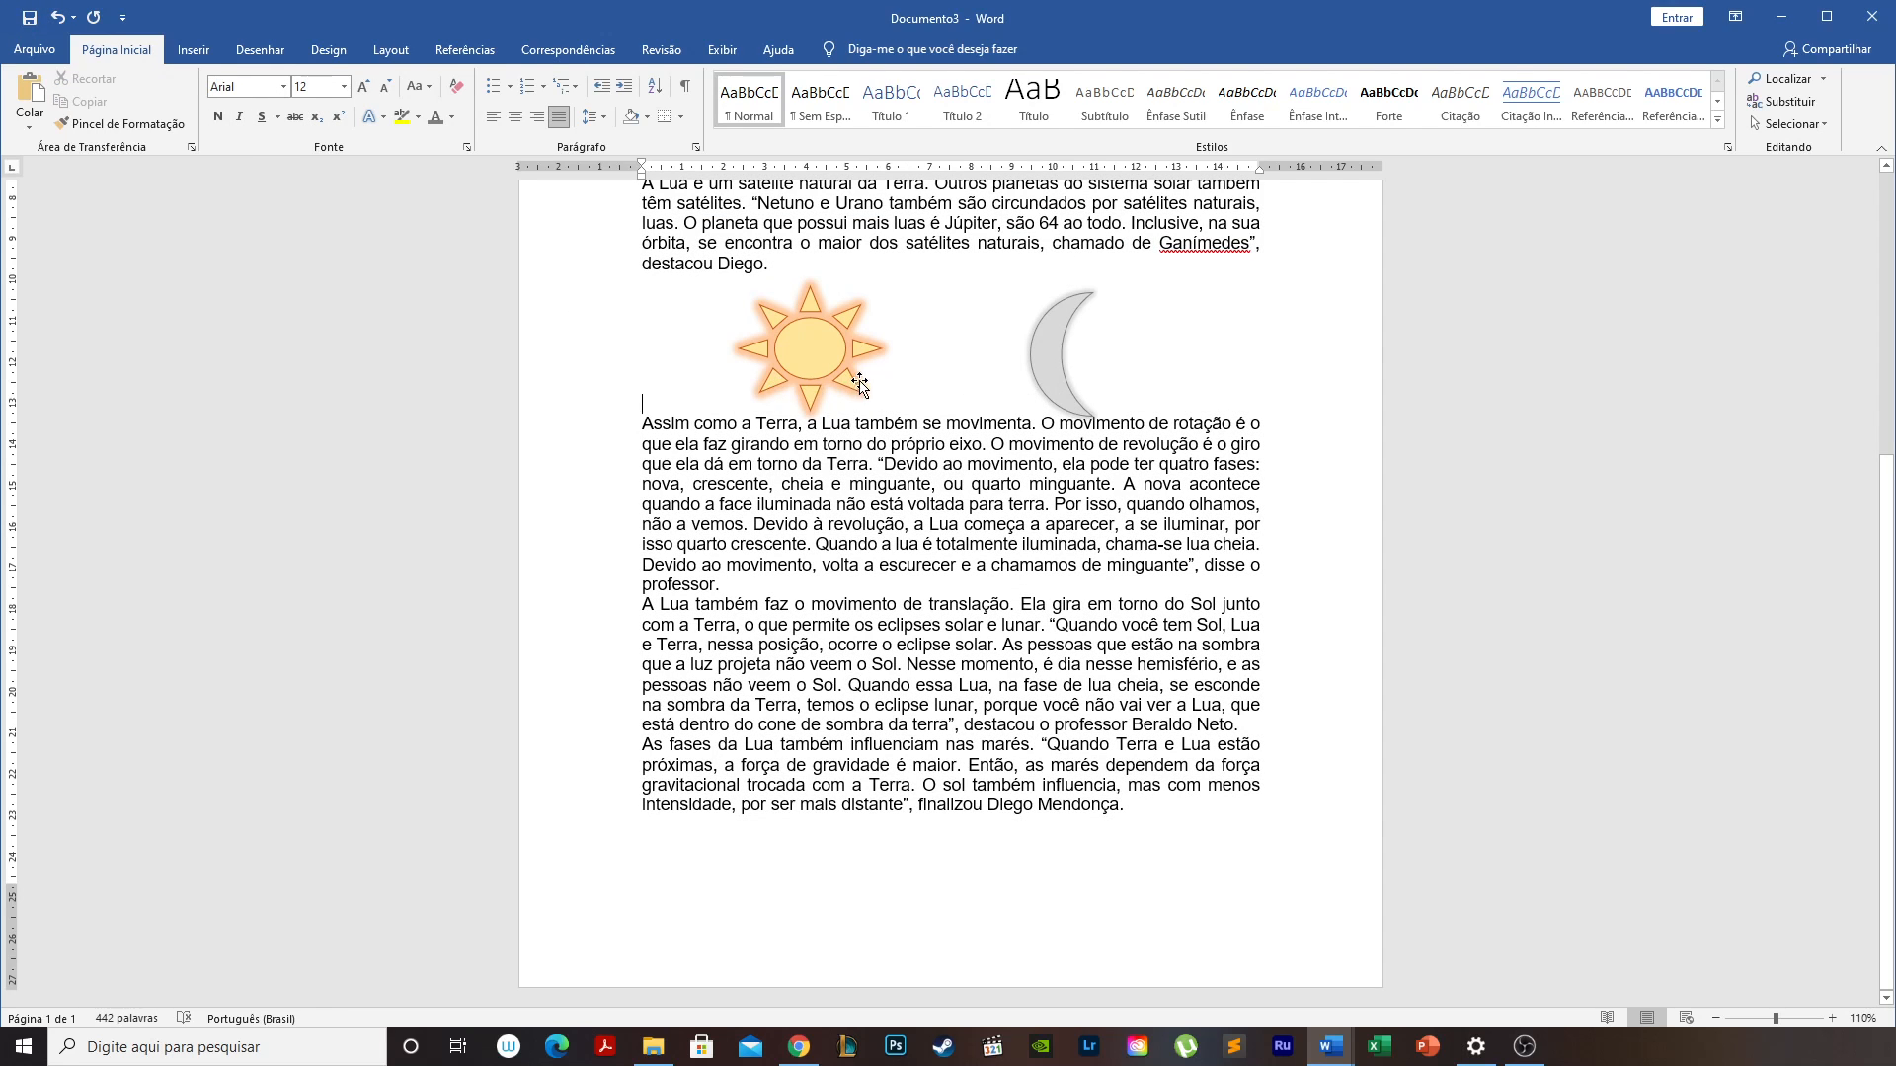
key("Return")
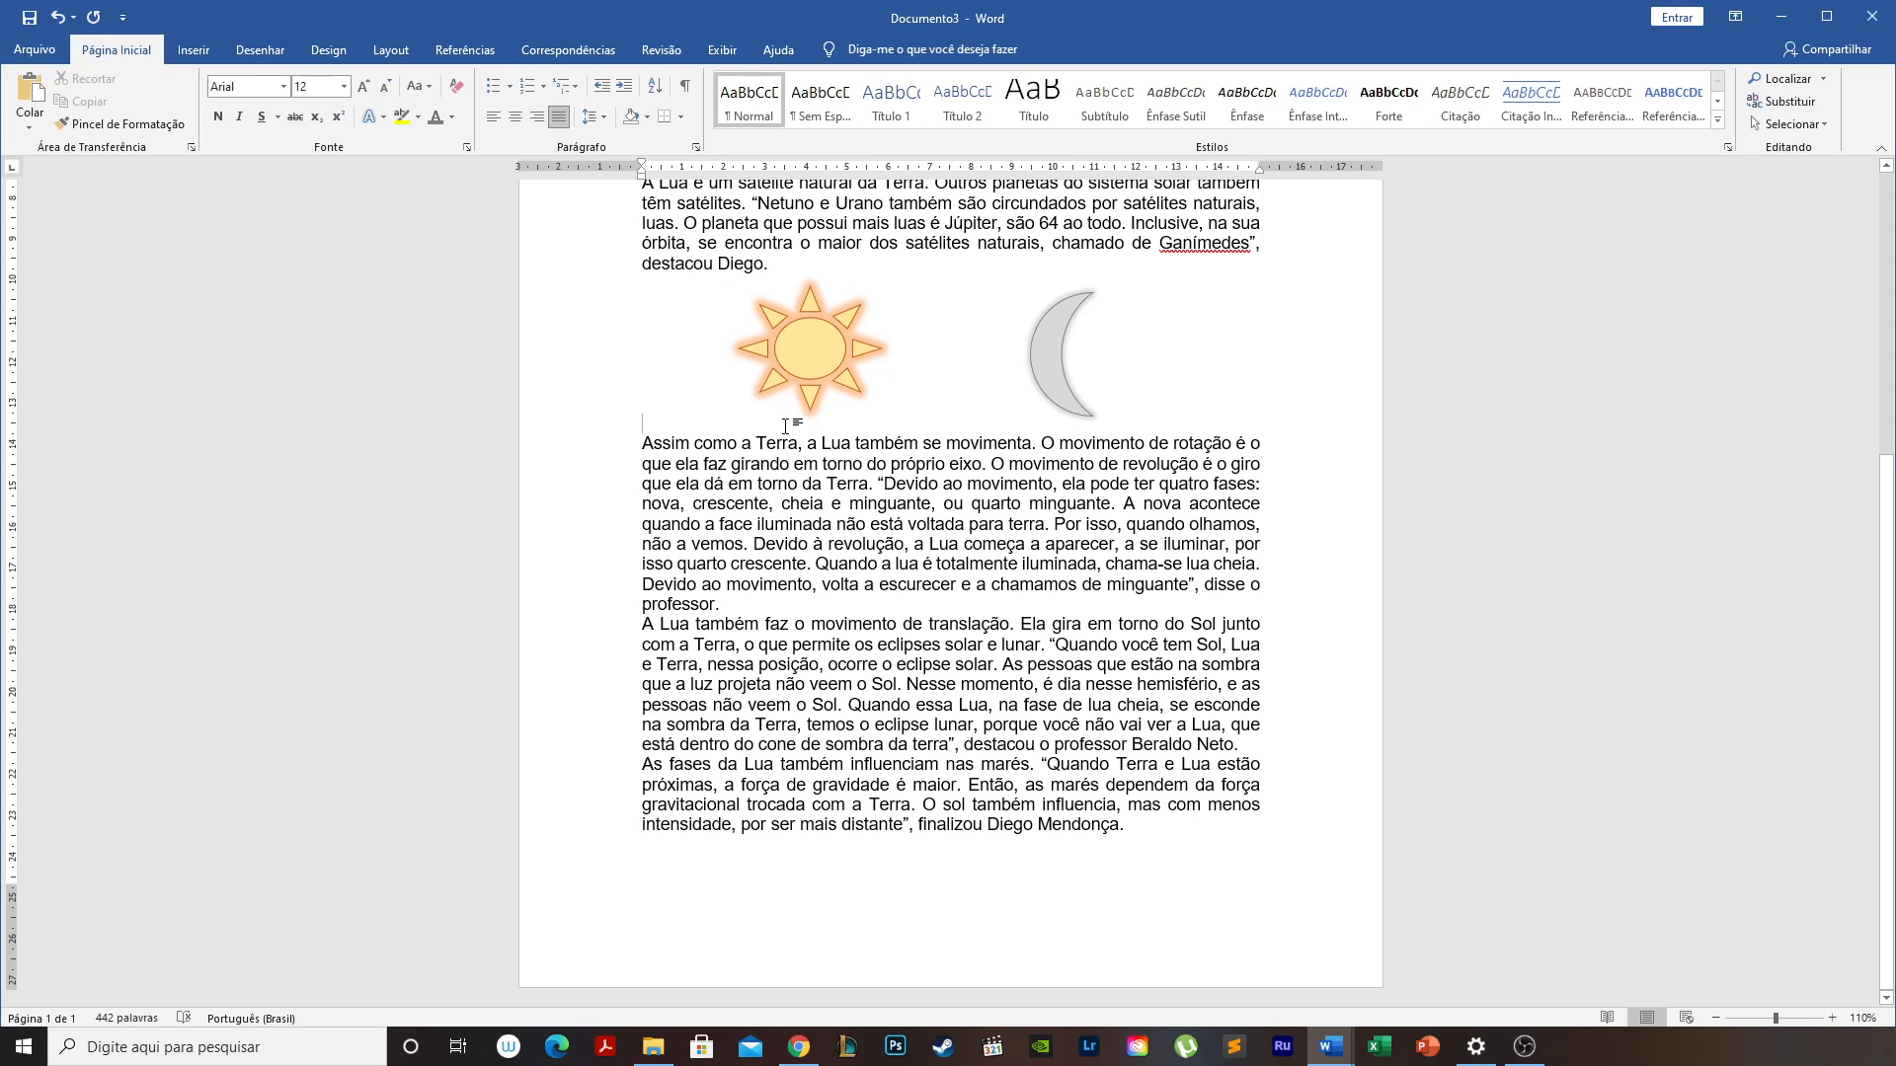
key("Return")
Resize the sun shape to 5 cm high and 5 cm wide.
left_click(802, 348)
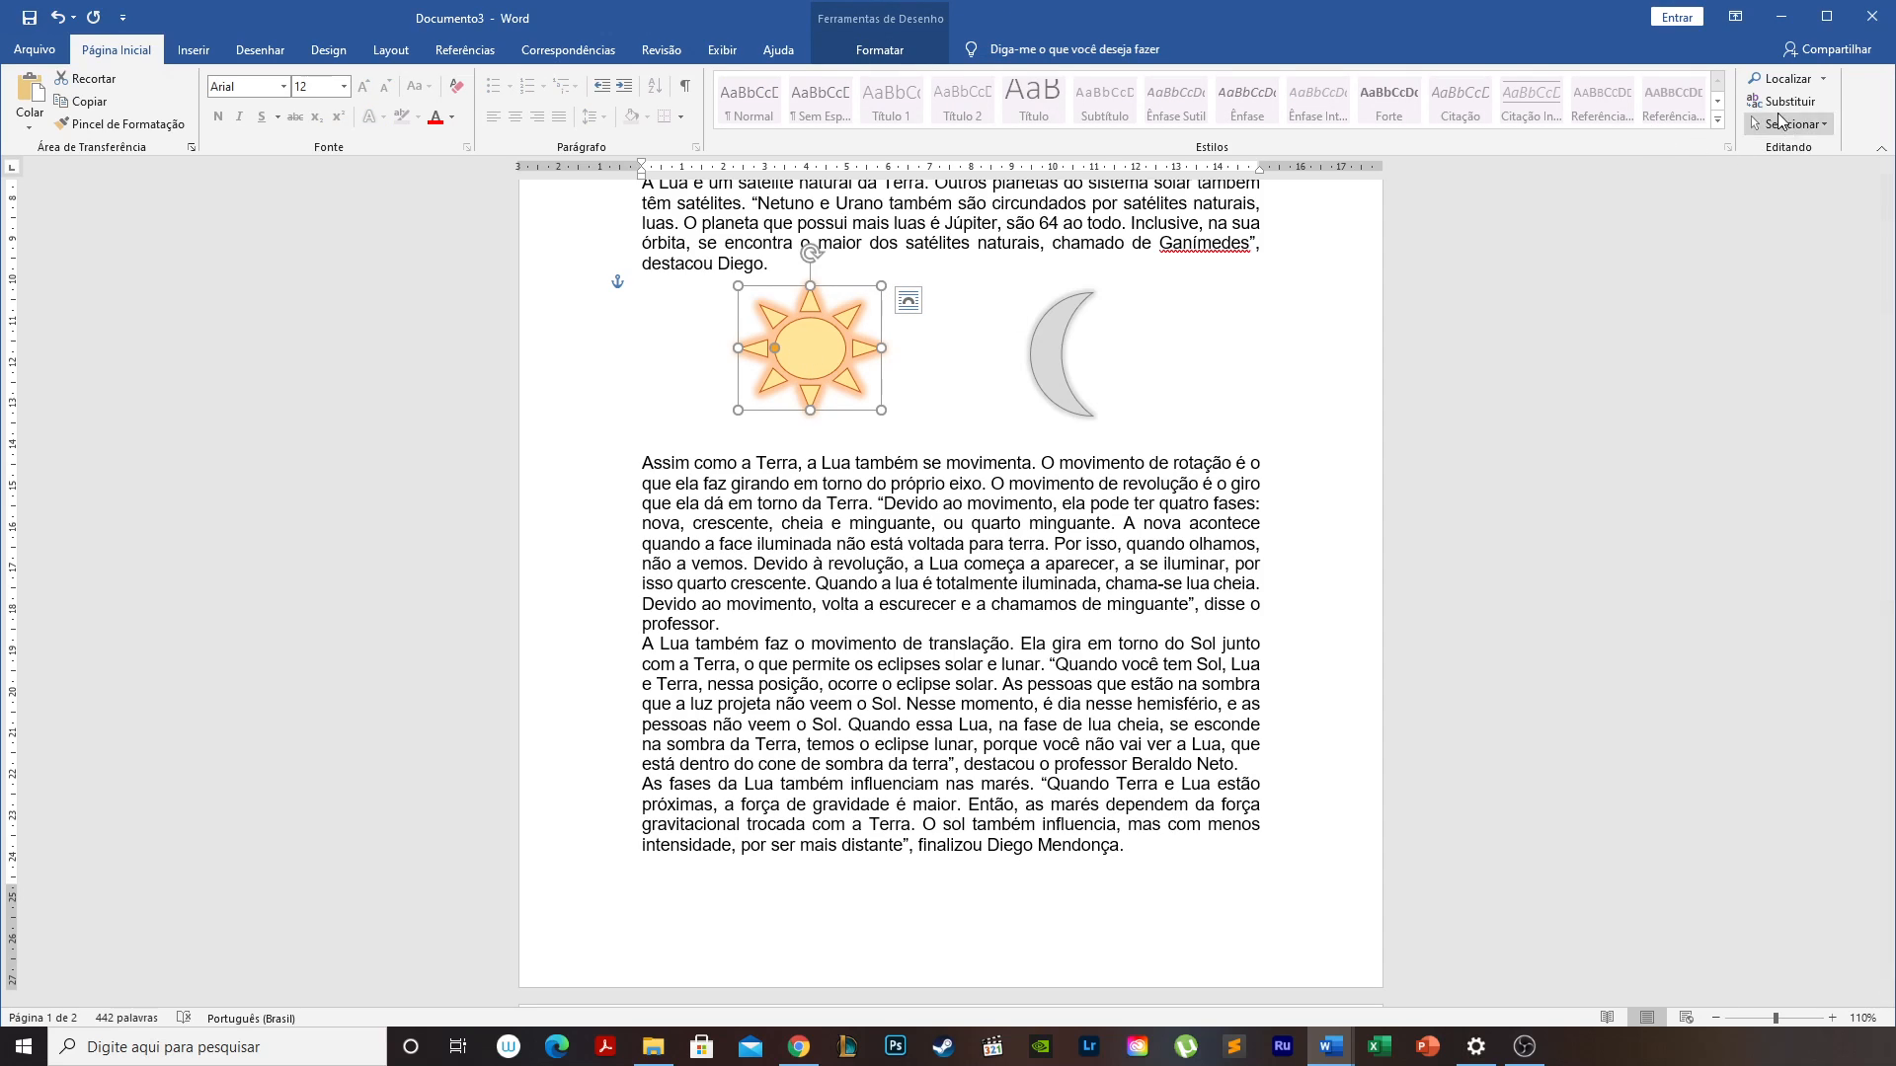
left_click(879, 49)
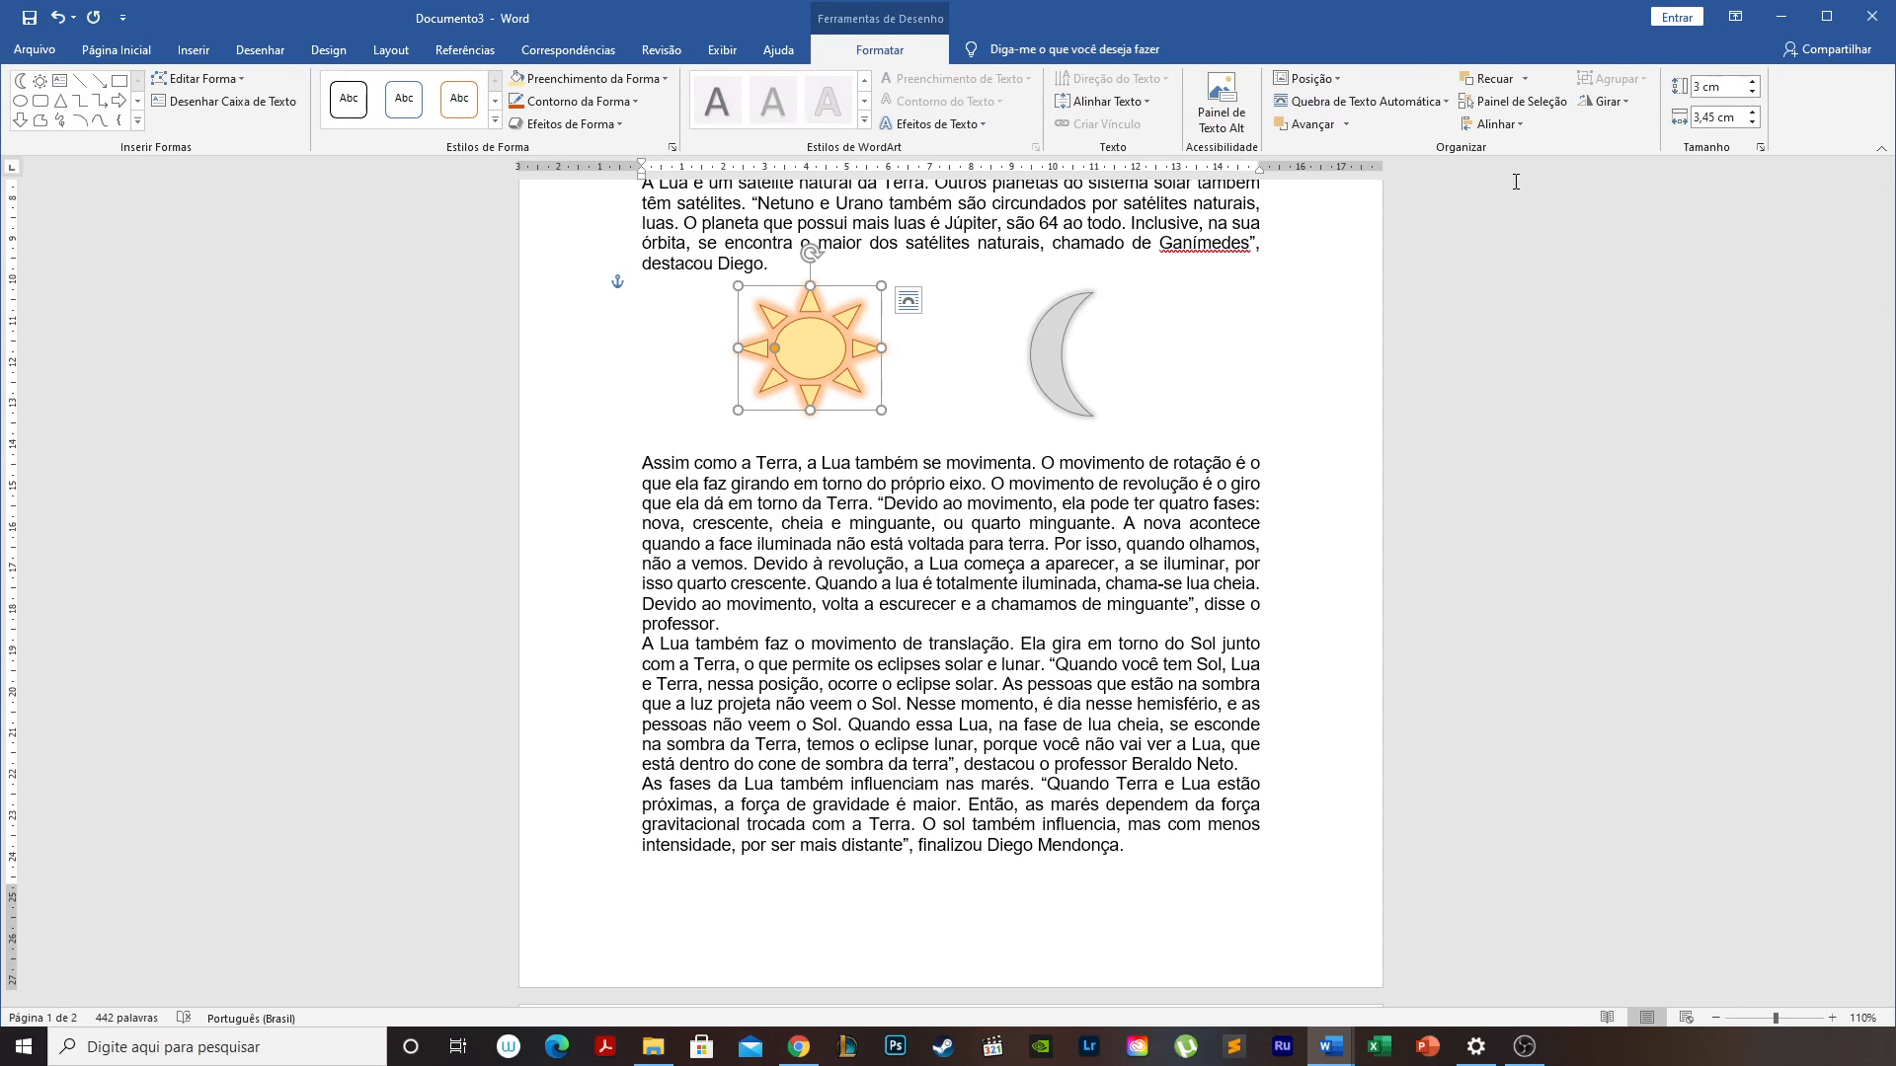
left_click(1718, 87)
type("5")
key("Tab")
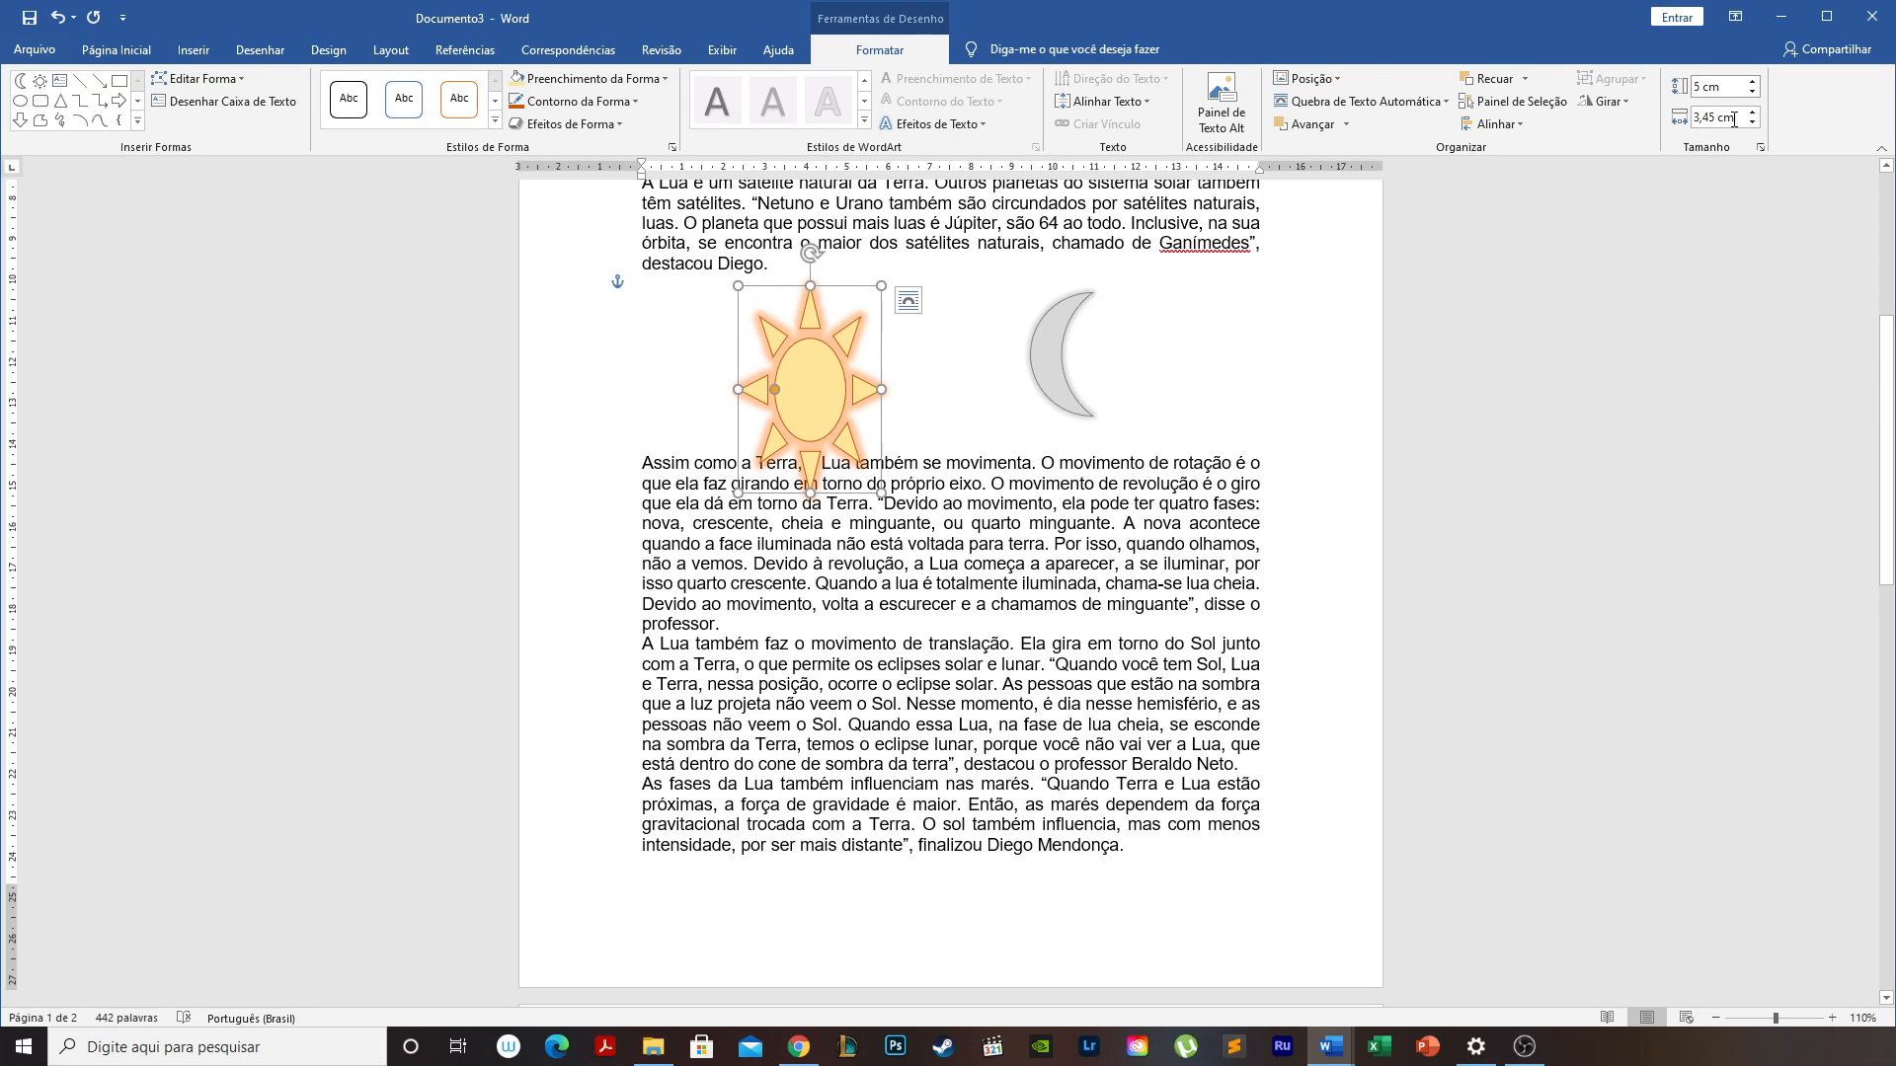
left_click(1743, 119)
type("5")
key("Return")
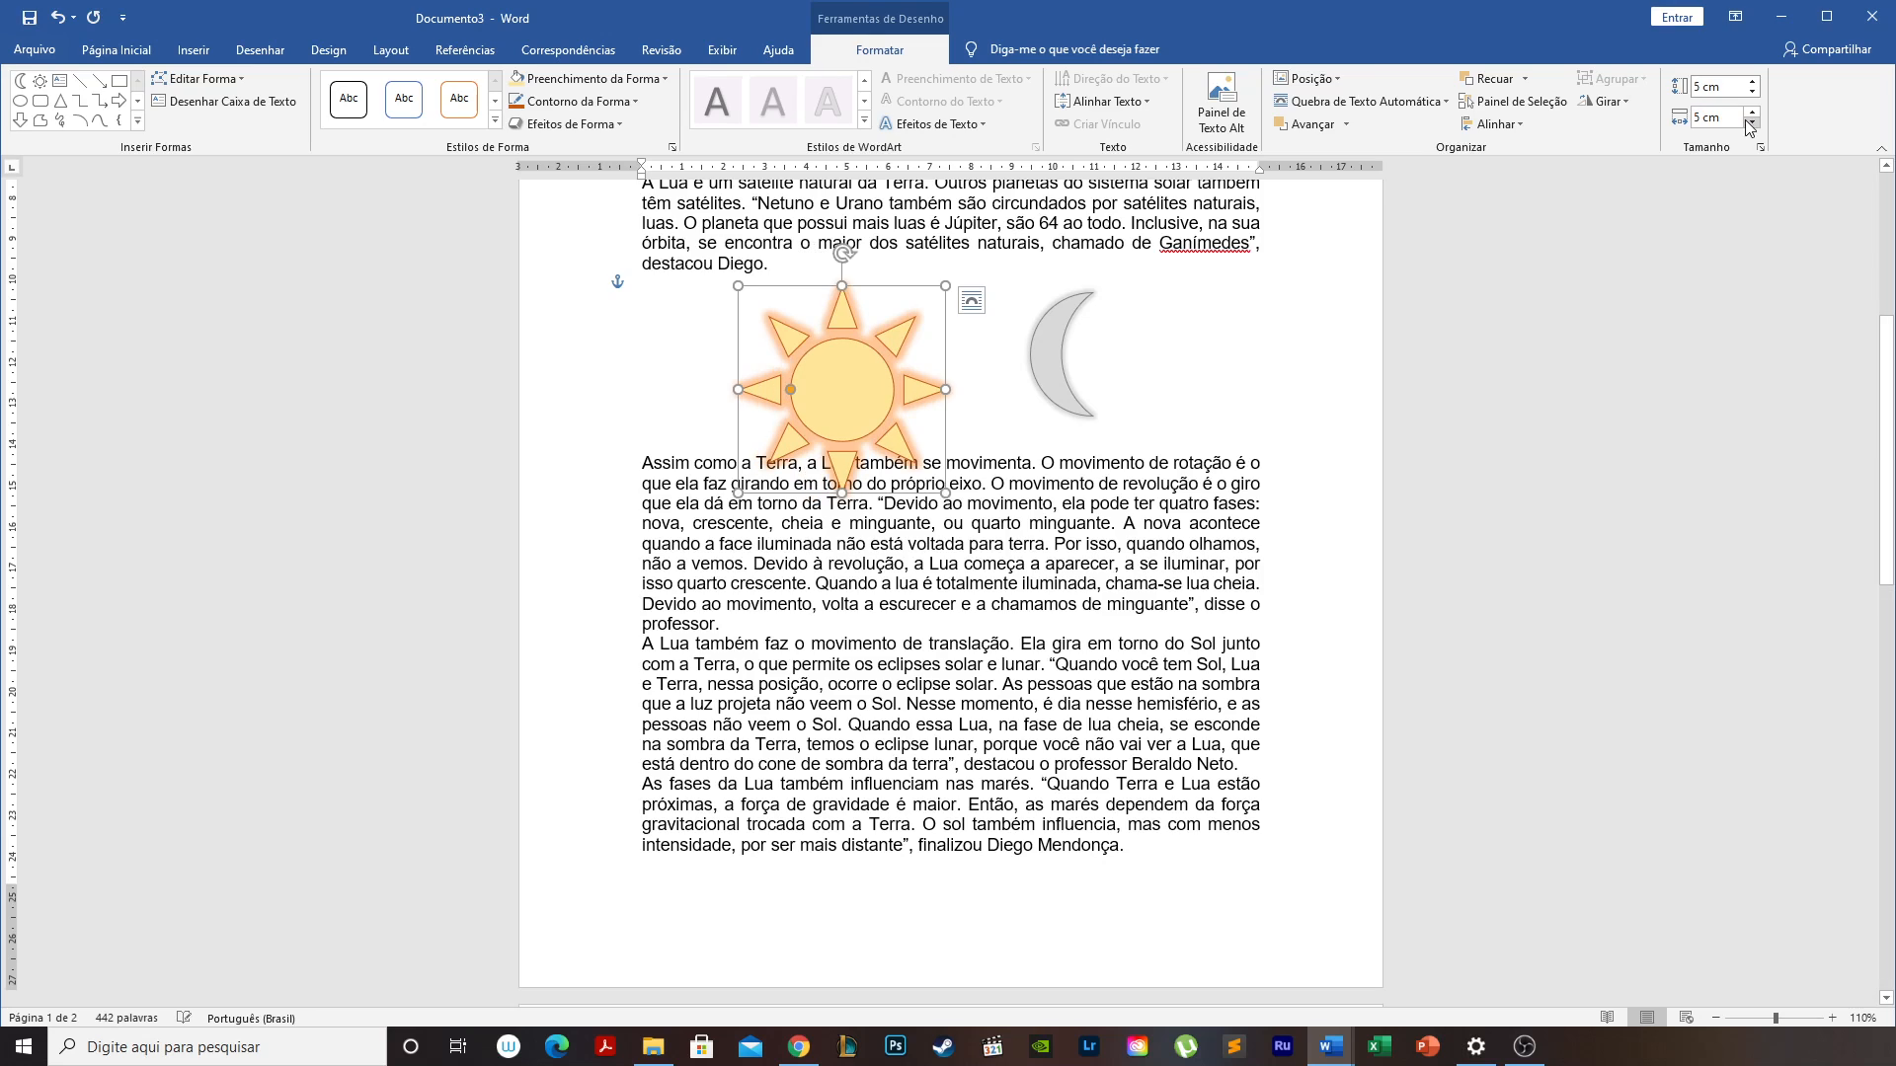
Resize the moon shape to 5 cm high and 2,5 cm wide.
left_click(1054, 350)
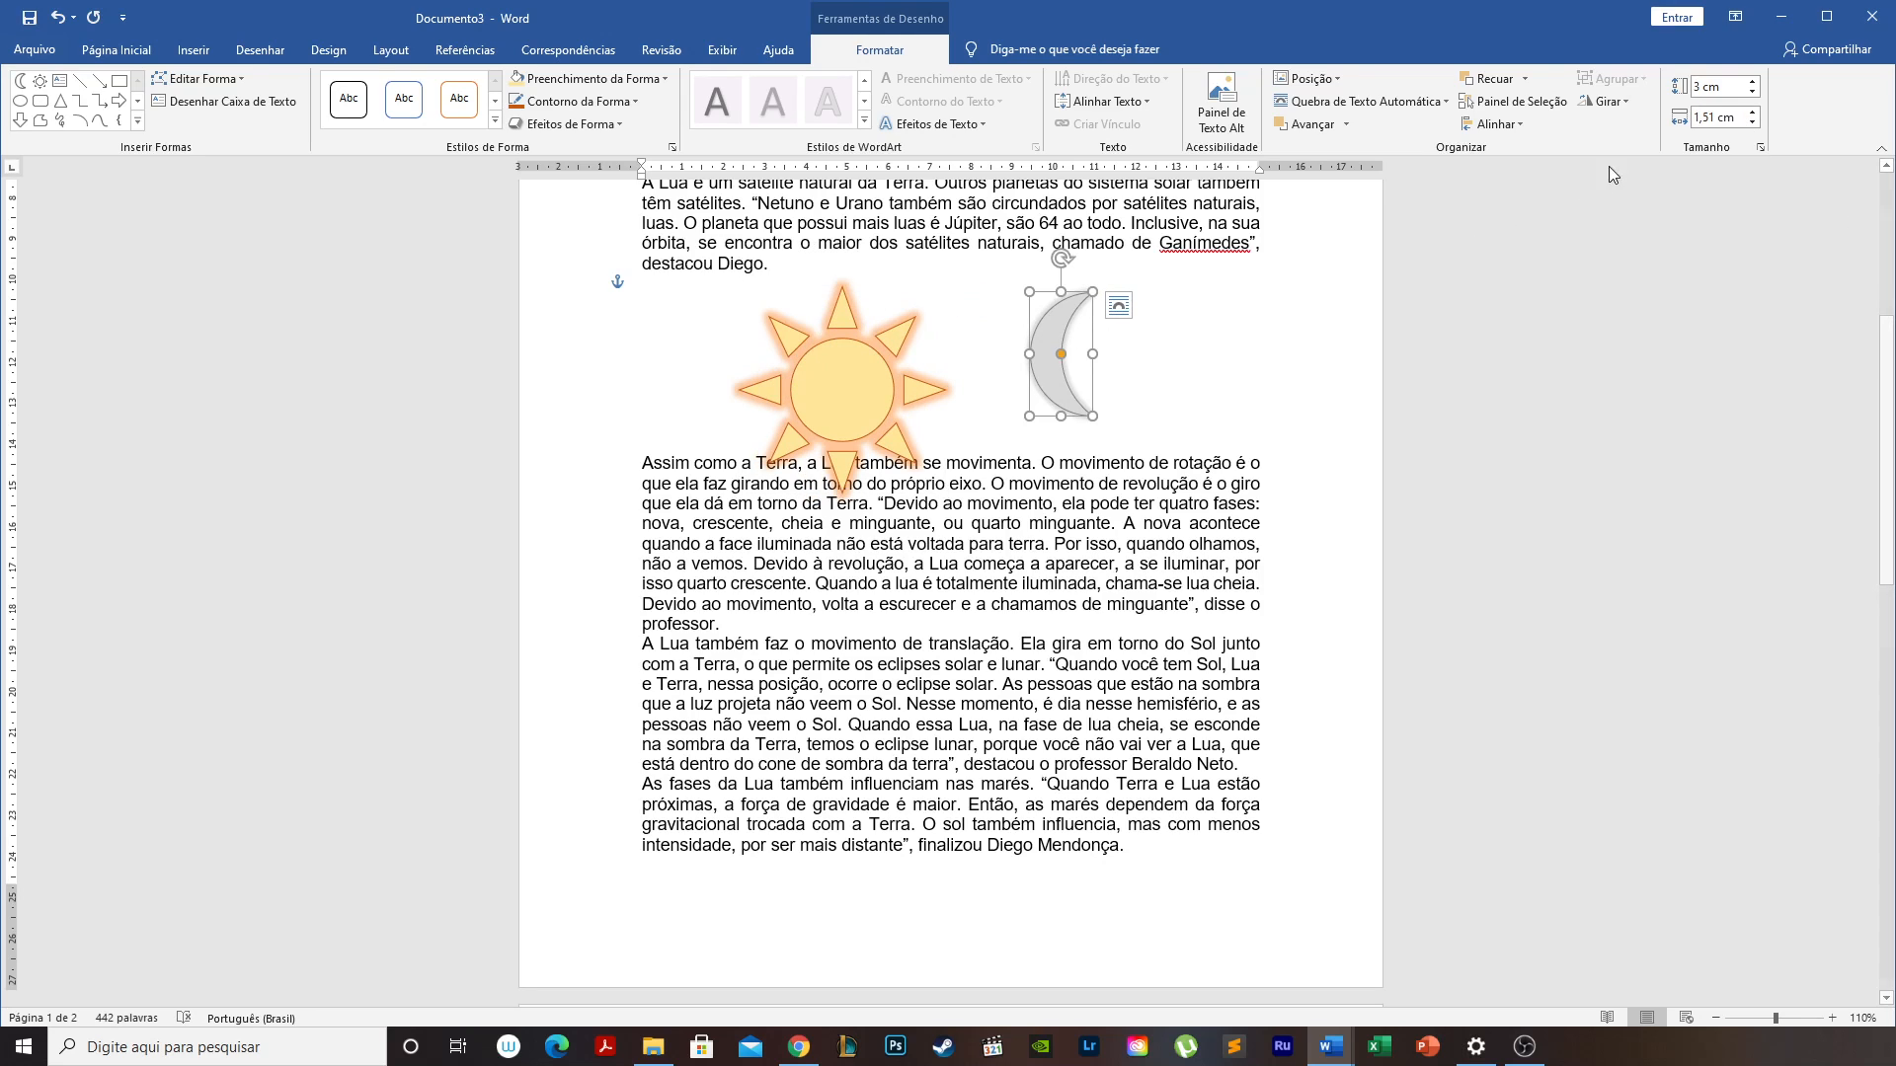
left_click(1718, 87)
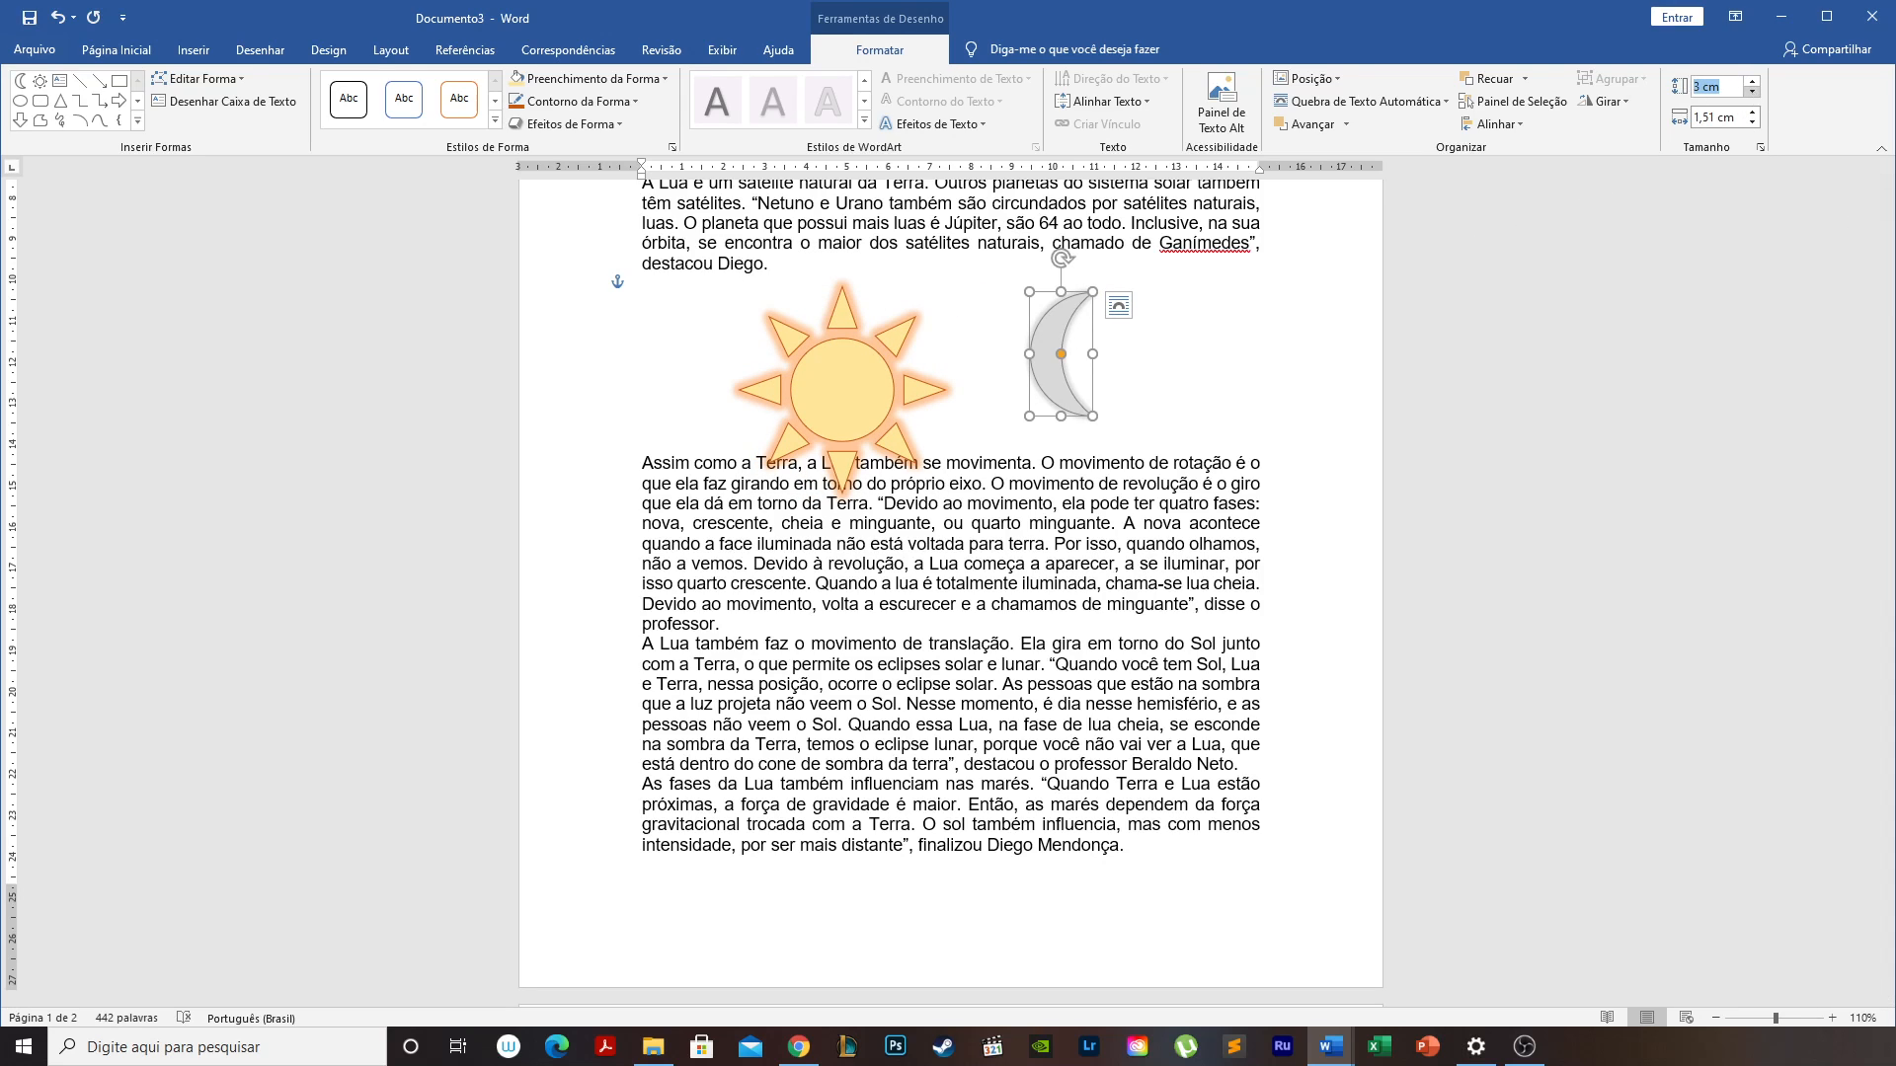
type("5")
key("Return")
left_click(1717, 118)
type("2,5")
key("Return")
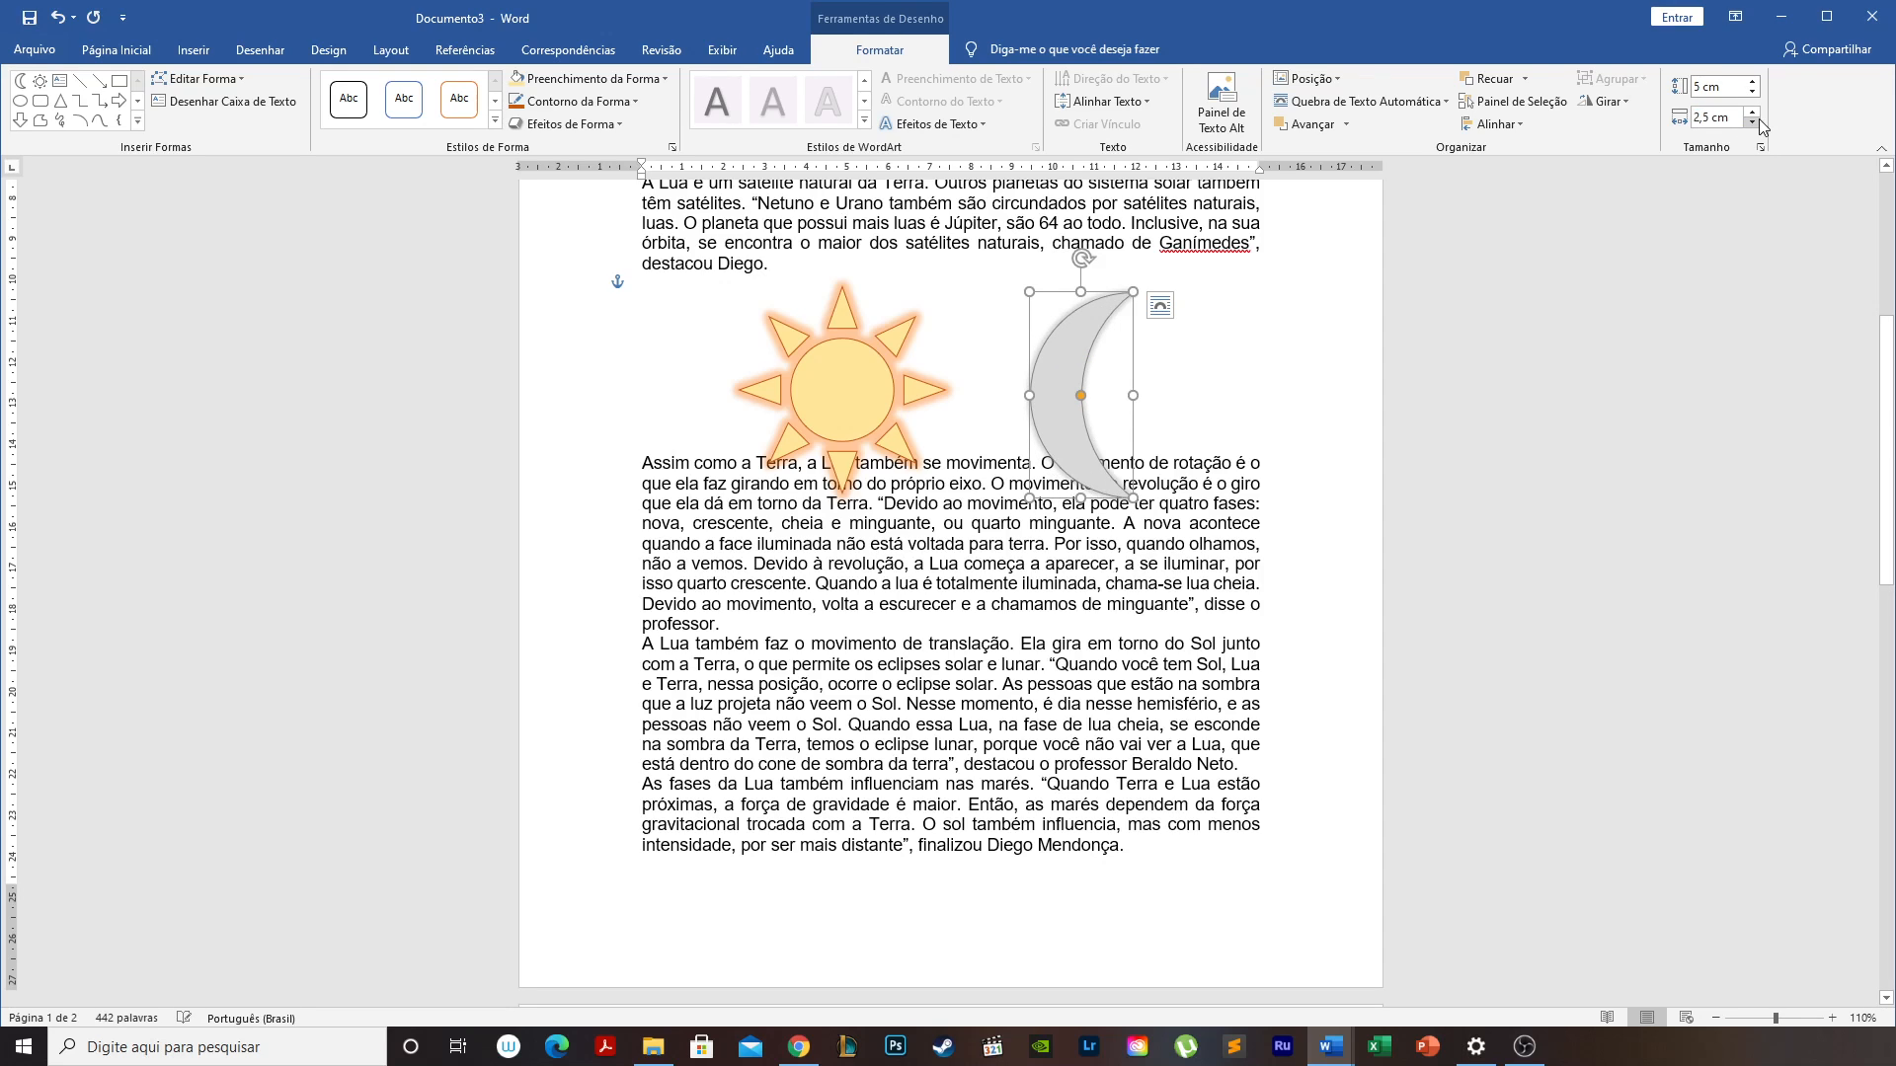
Add another blank line above "Assim como a Terra" and move the sun to the left text margin and the moon slightly up and right.
left_click(1030, 584)
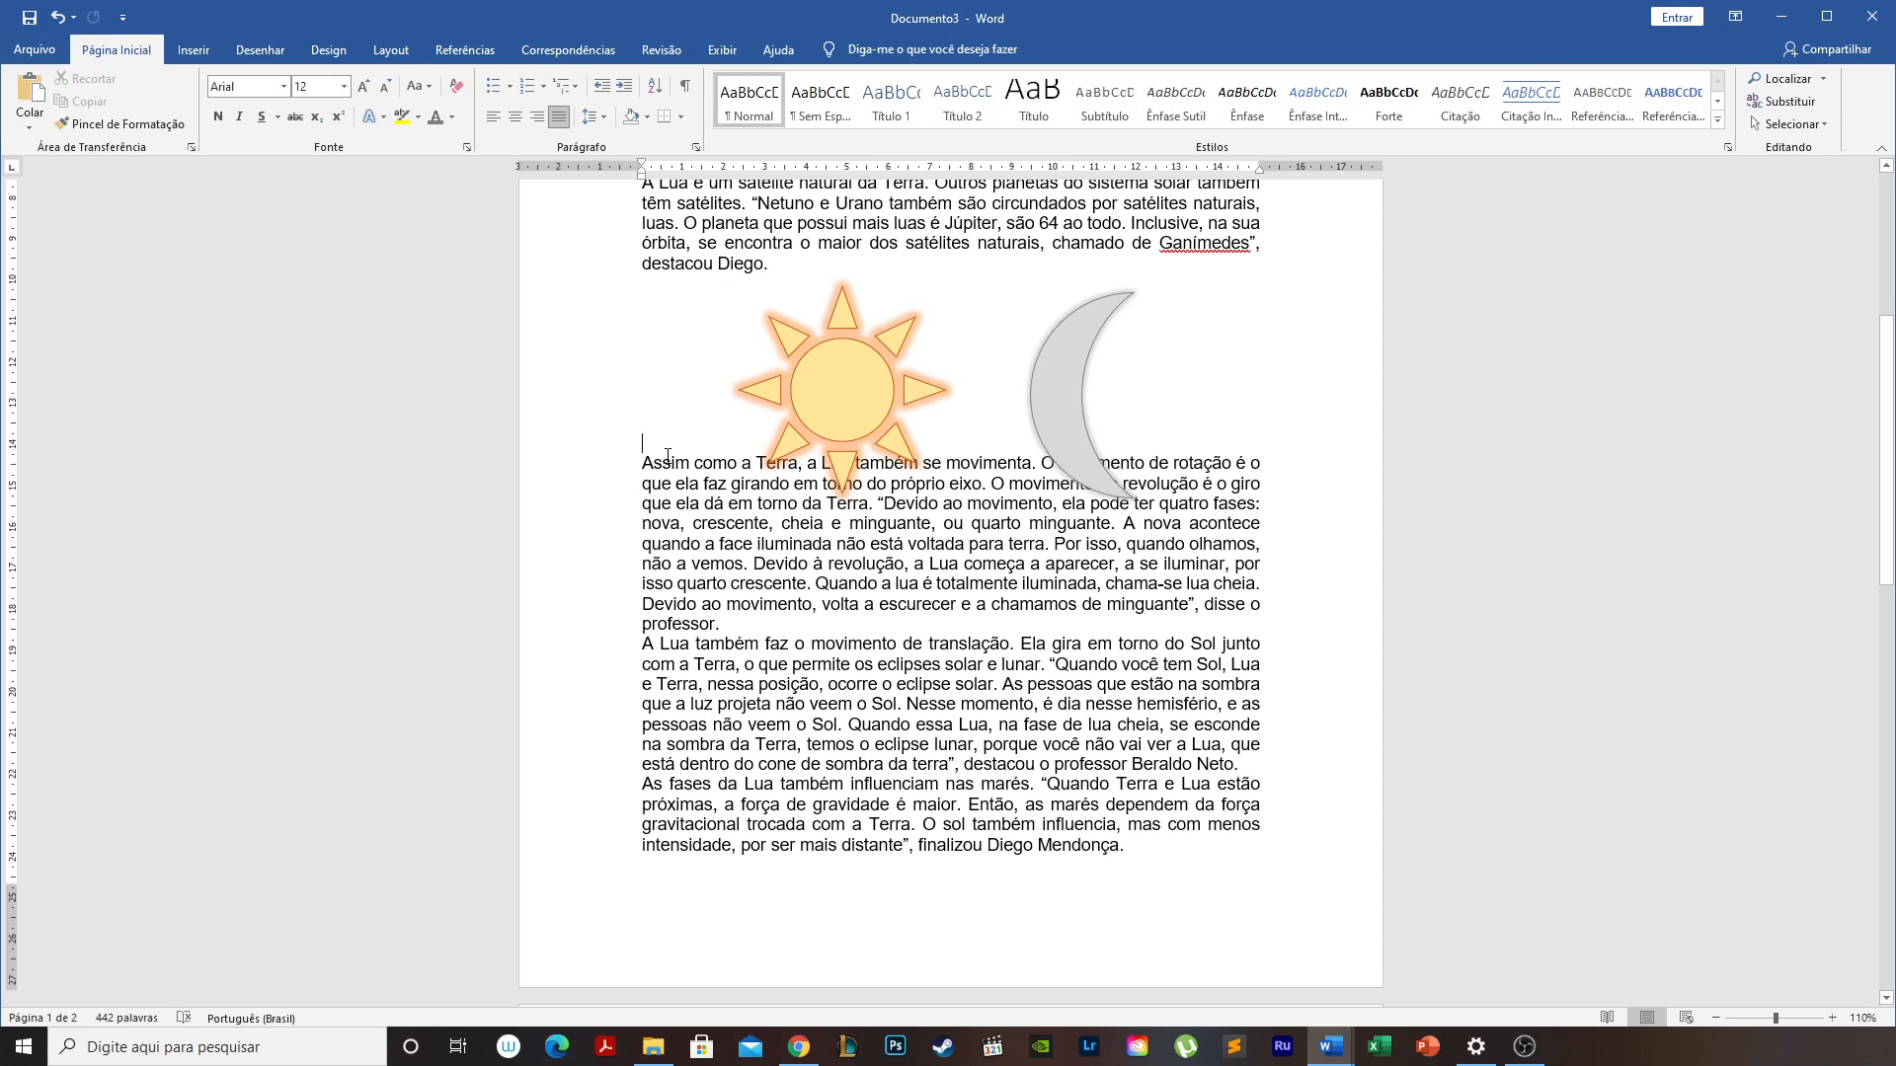
key("Return")
left_click(847, 391)
left_click_drag(847, 391, 757, 356)
mouse_move(1074, 413)
left_mouse_down()
mouse_move(1085, 386)
mouse_move(1099, 395)
left_mouse_up()
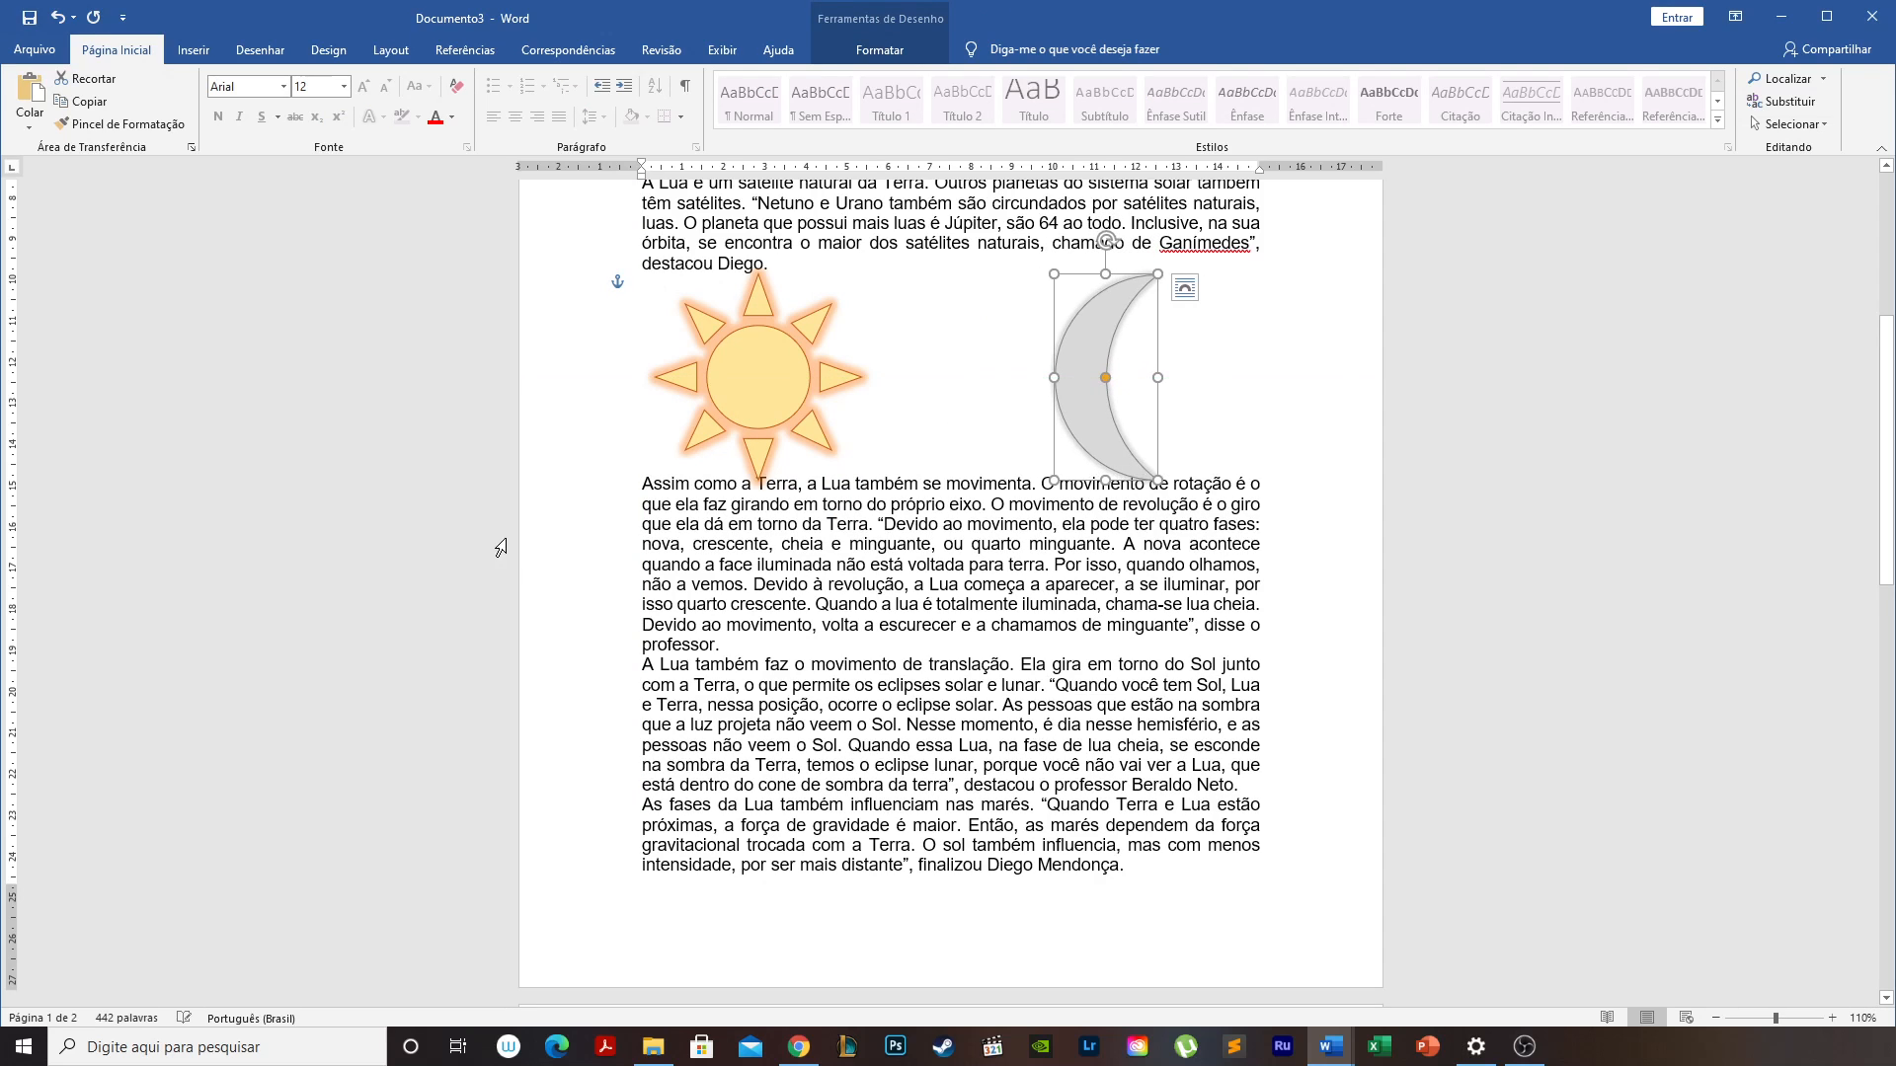
left_click(645, 483)
key("Return")
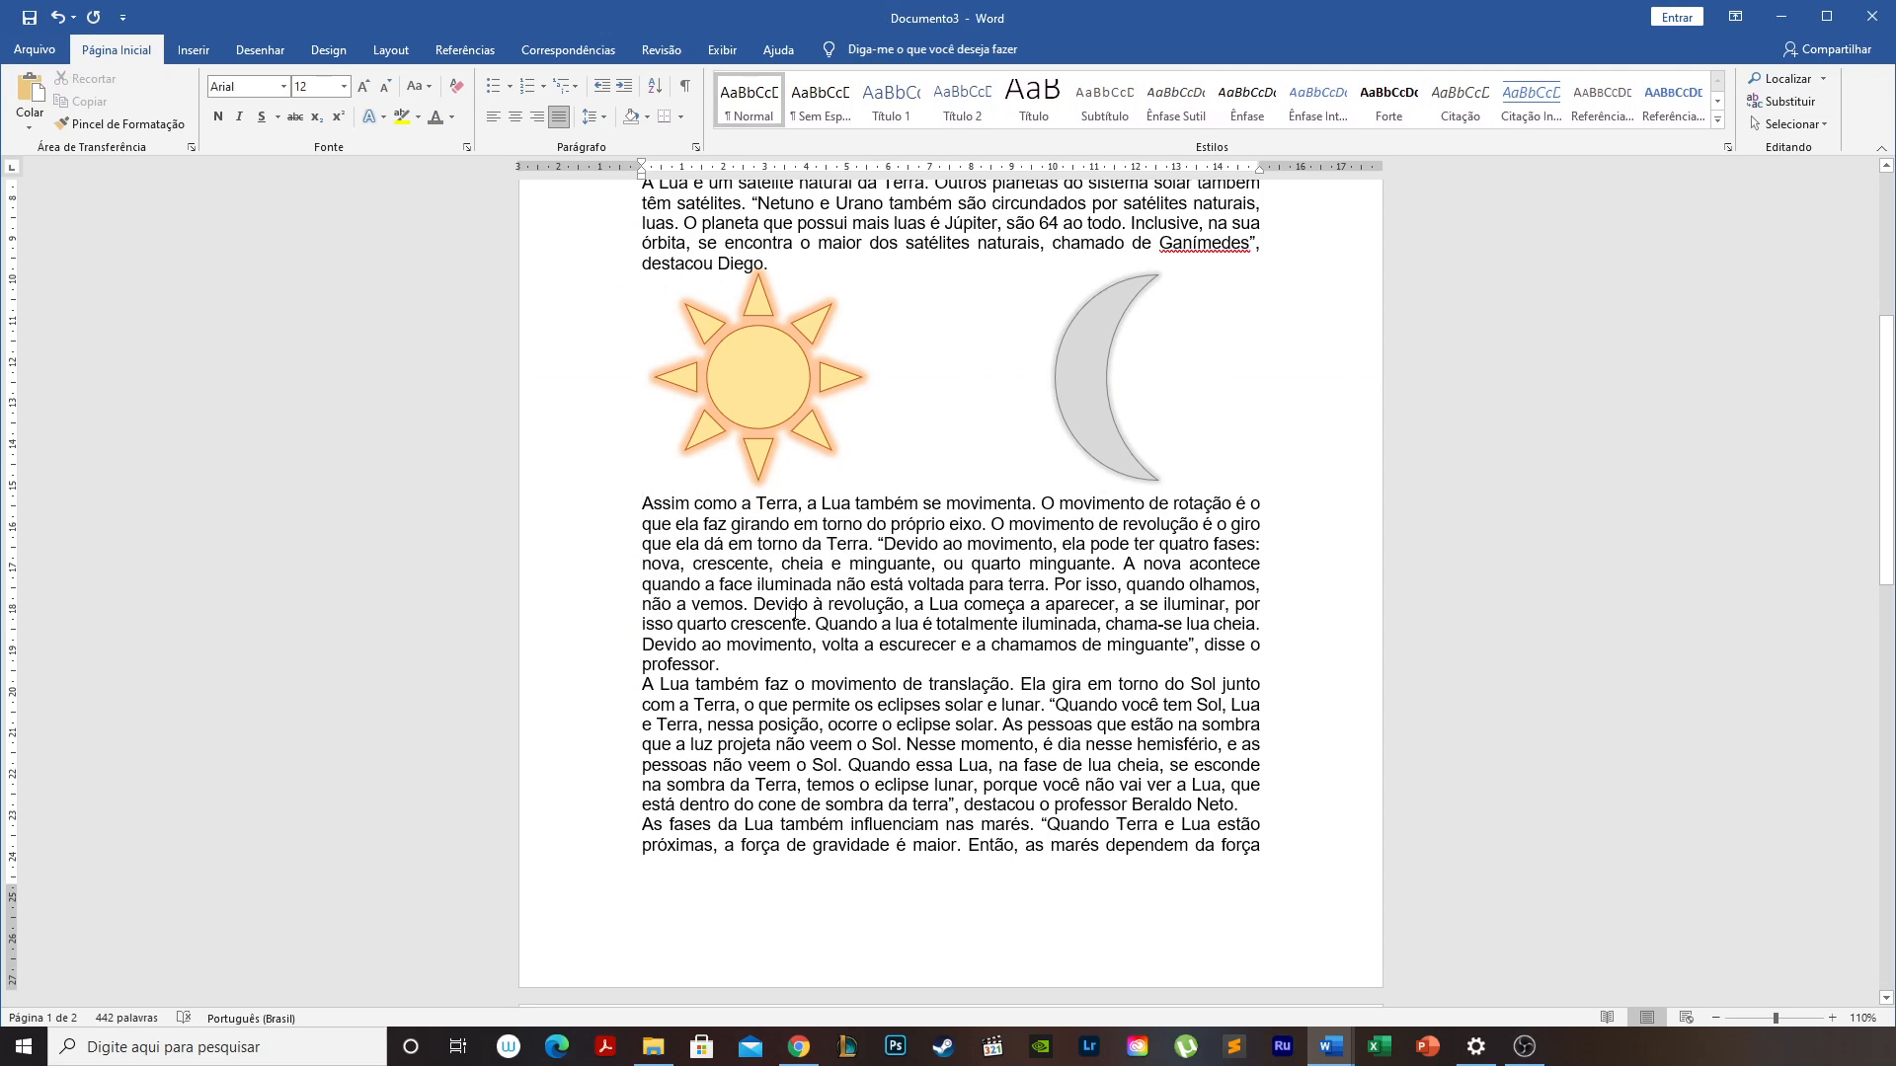
scroll(793, 604, "down", 6)
scroll(836, 661, "up", 8)
key("BackSpace")
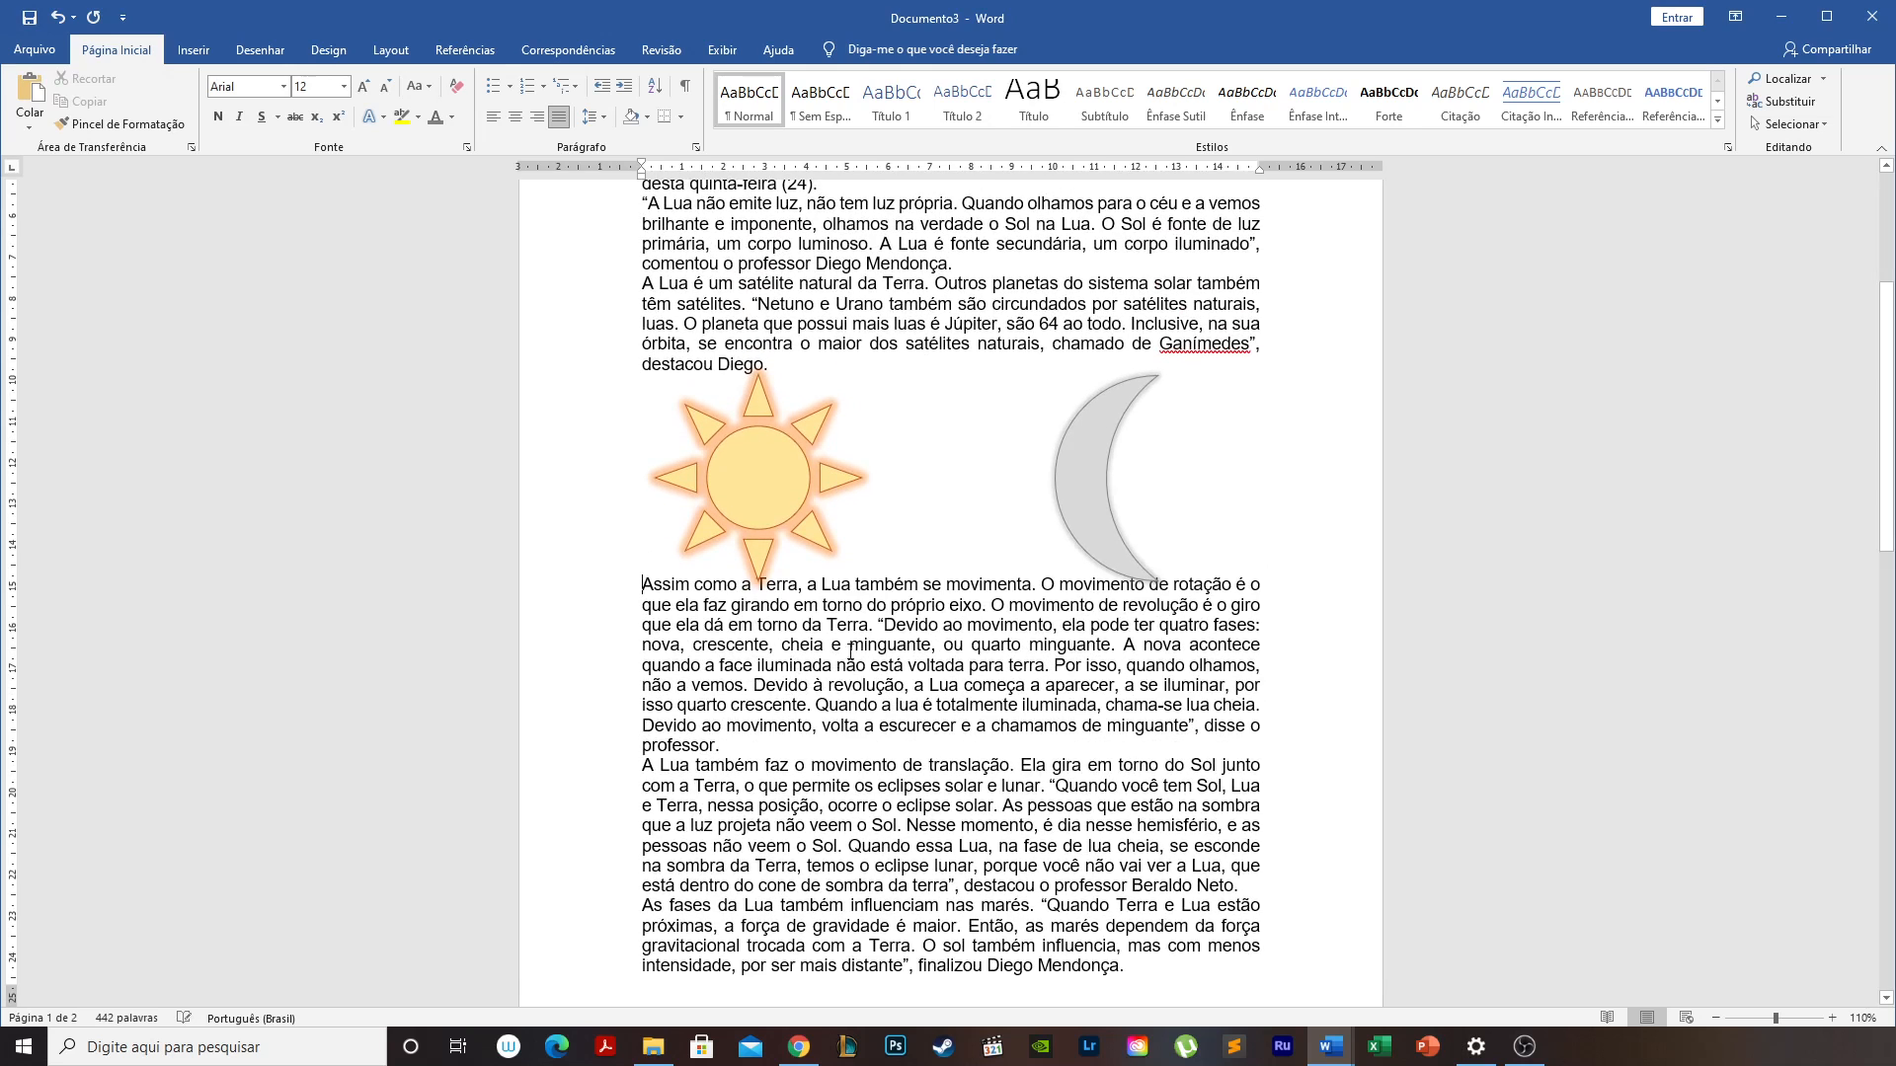
Move the sun and moon shapes closer together and slightly up, between the two text paragraphs without overlapping the one below.
scroll(836, 661, "up", 3)
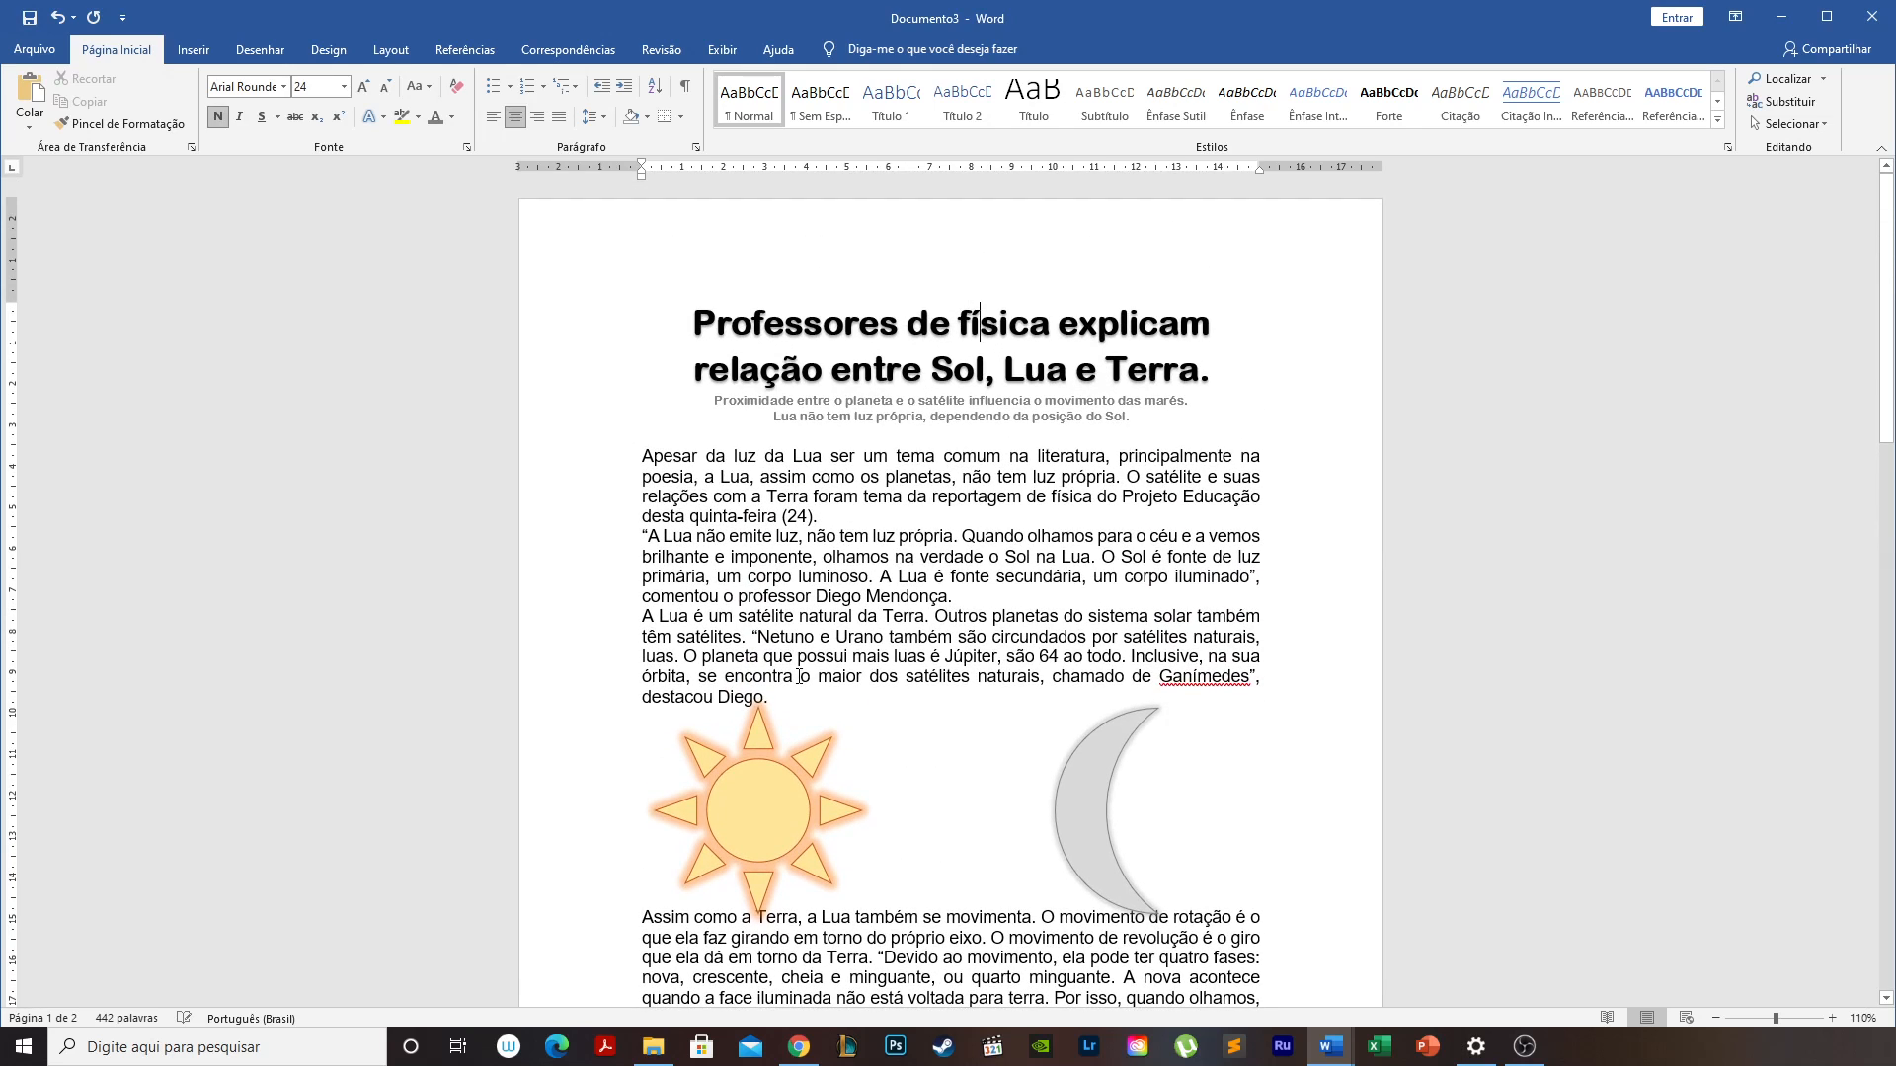
scroll(989, 251, "down", 2)
left_click(744, 614)
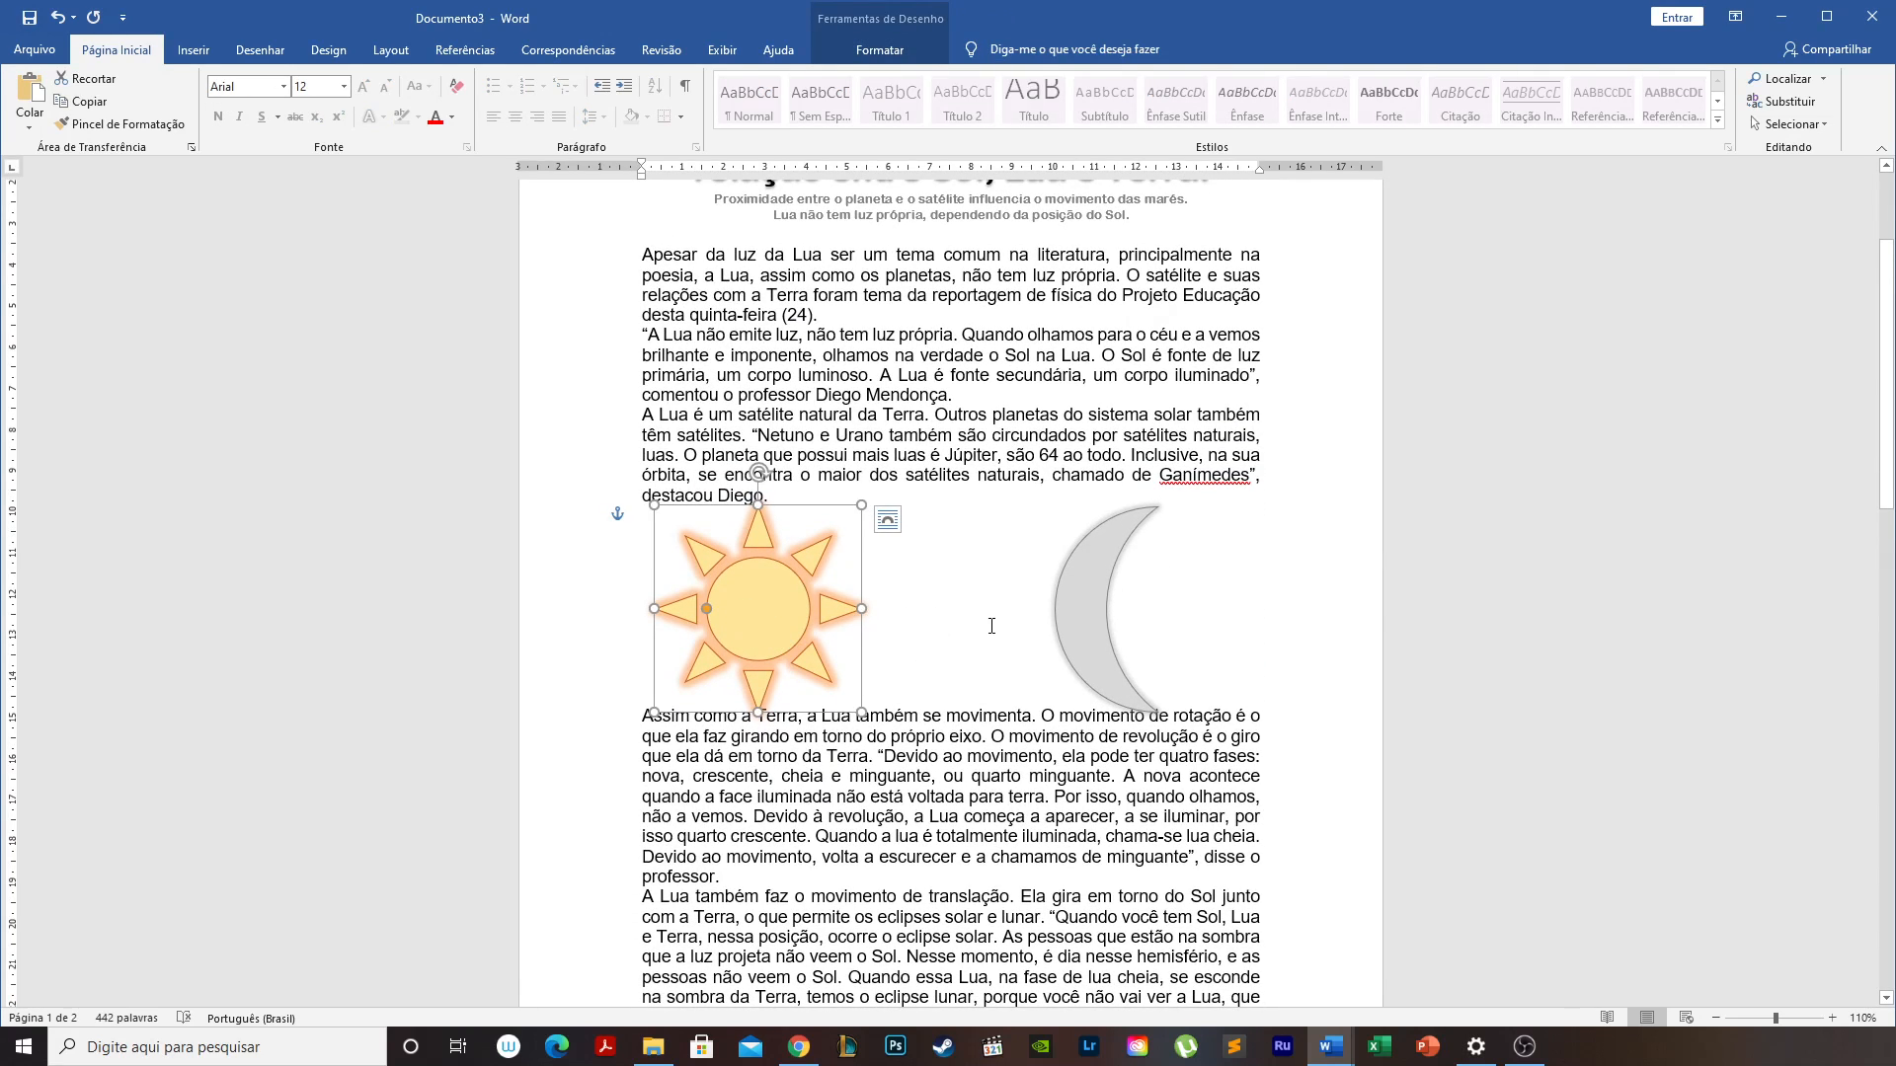
left_click_drag(762, 604, 818, 596)
left_click_drag(1081, 616, 1024, 609)
left_click(1192, 614)
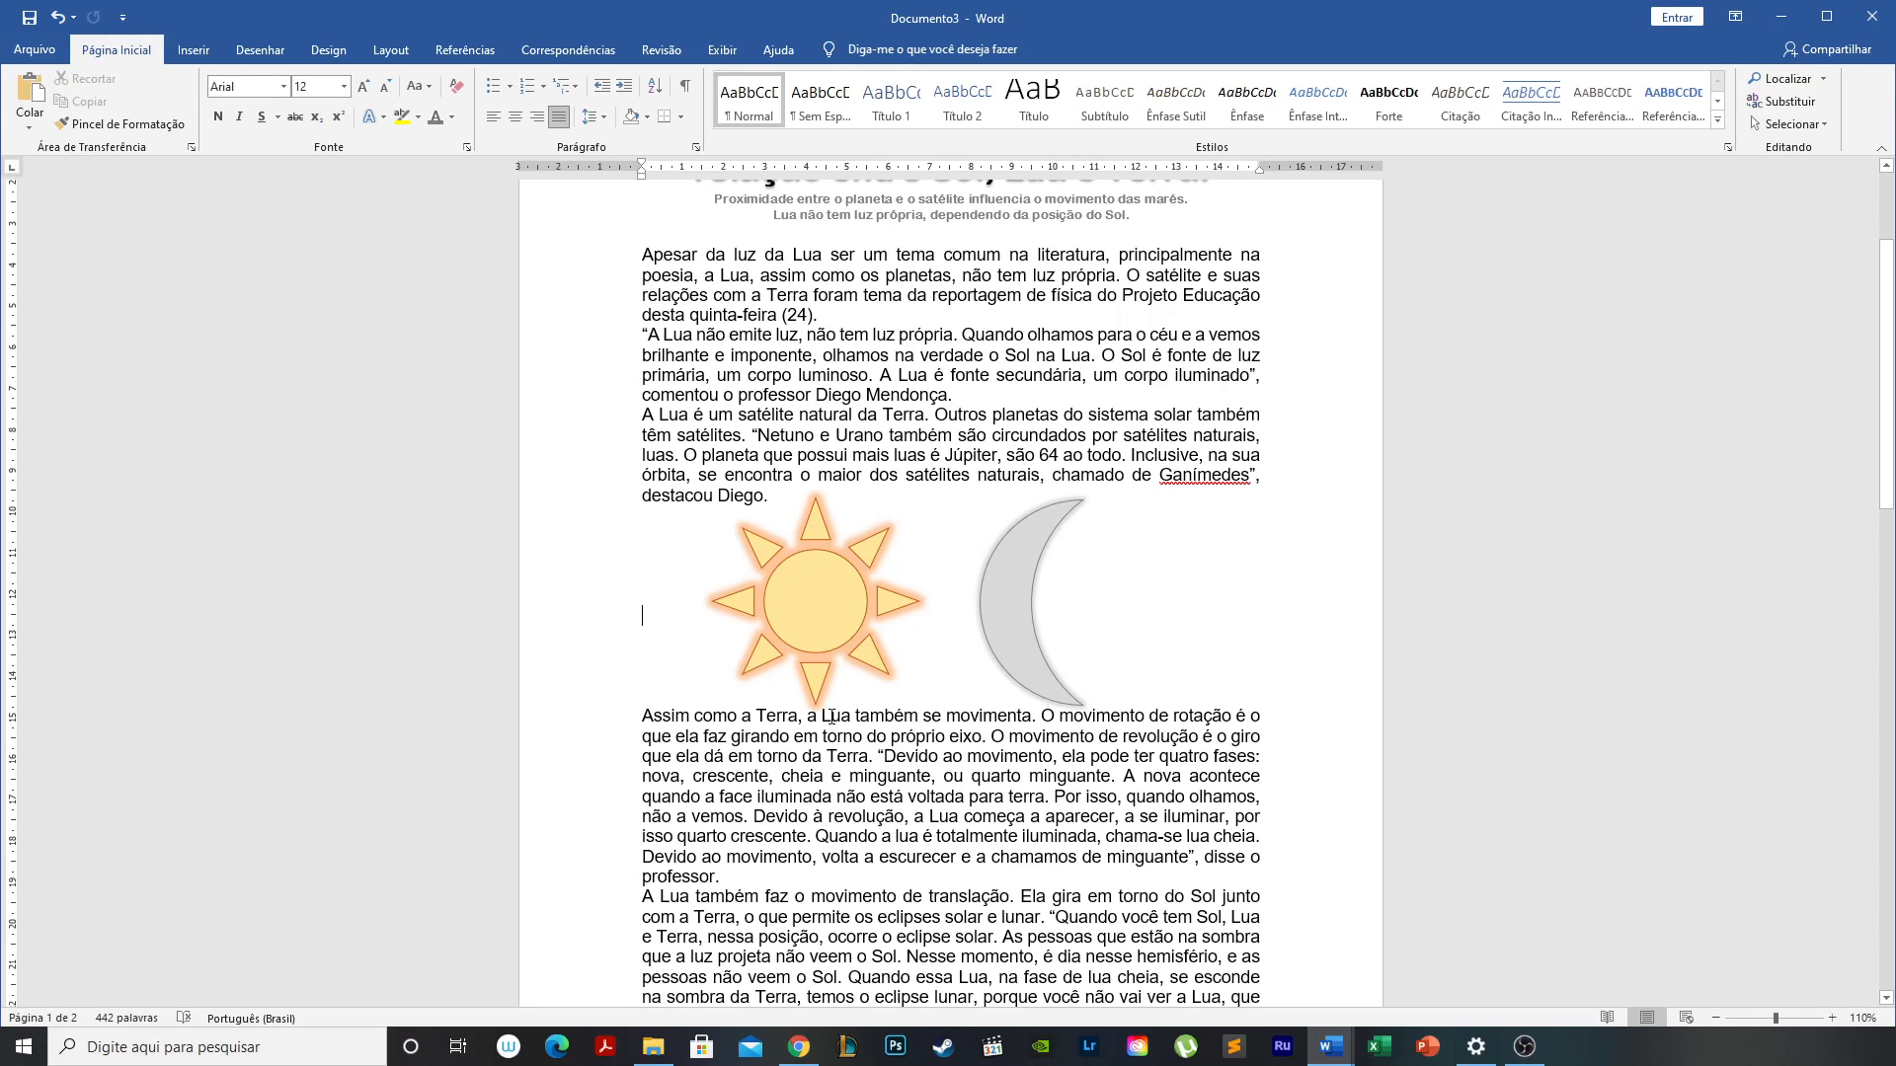
Delete the empty paragraph on the second page so the article fits on one page.
scroll(837, 713, "up", 3)
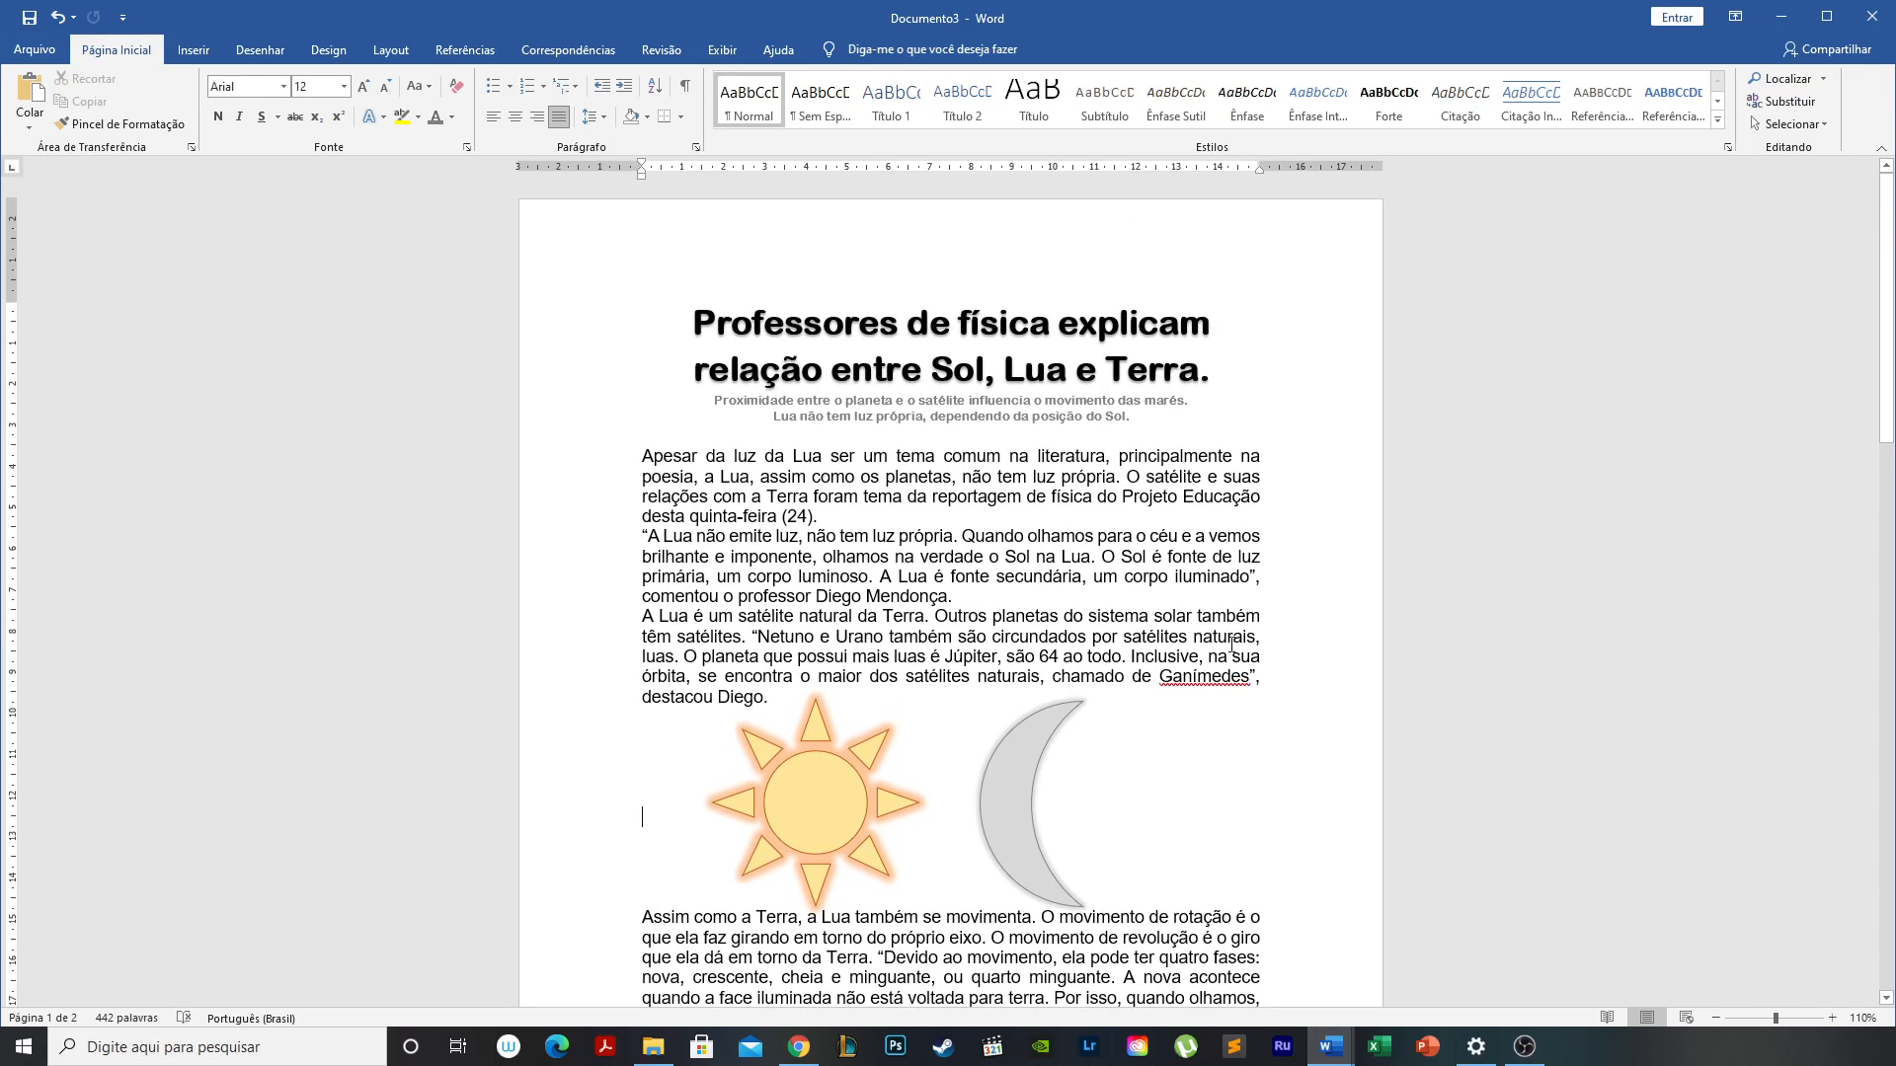
scroll(1173, 697, "down", 8)
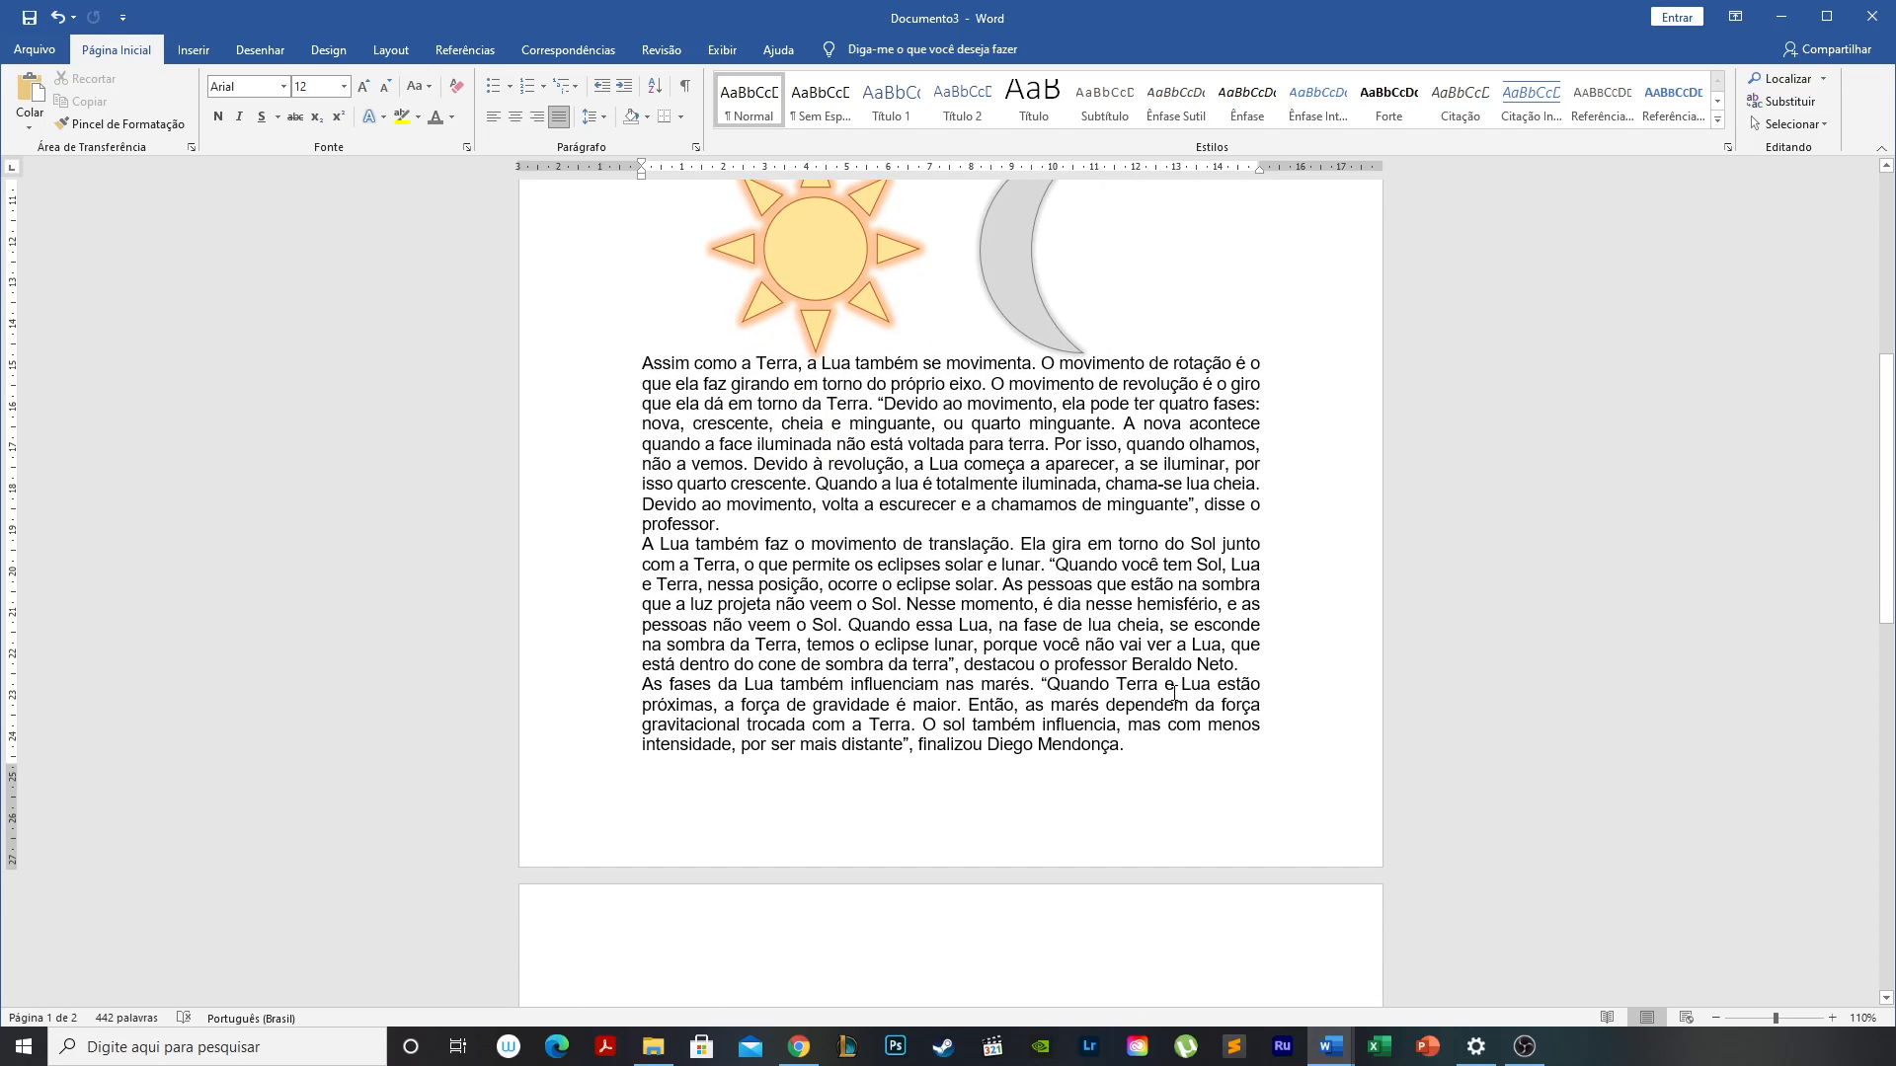
scroll(1214, 590, "down", 3)
left_click(716, 792)
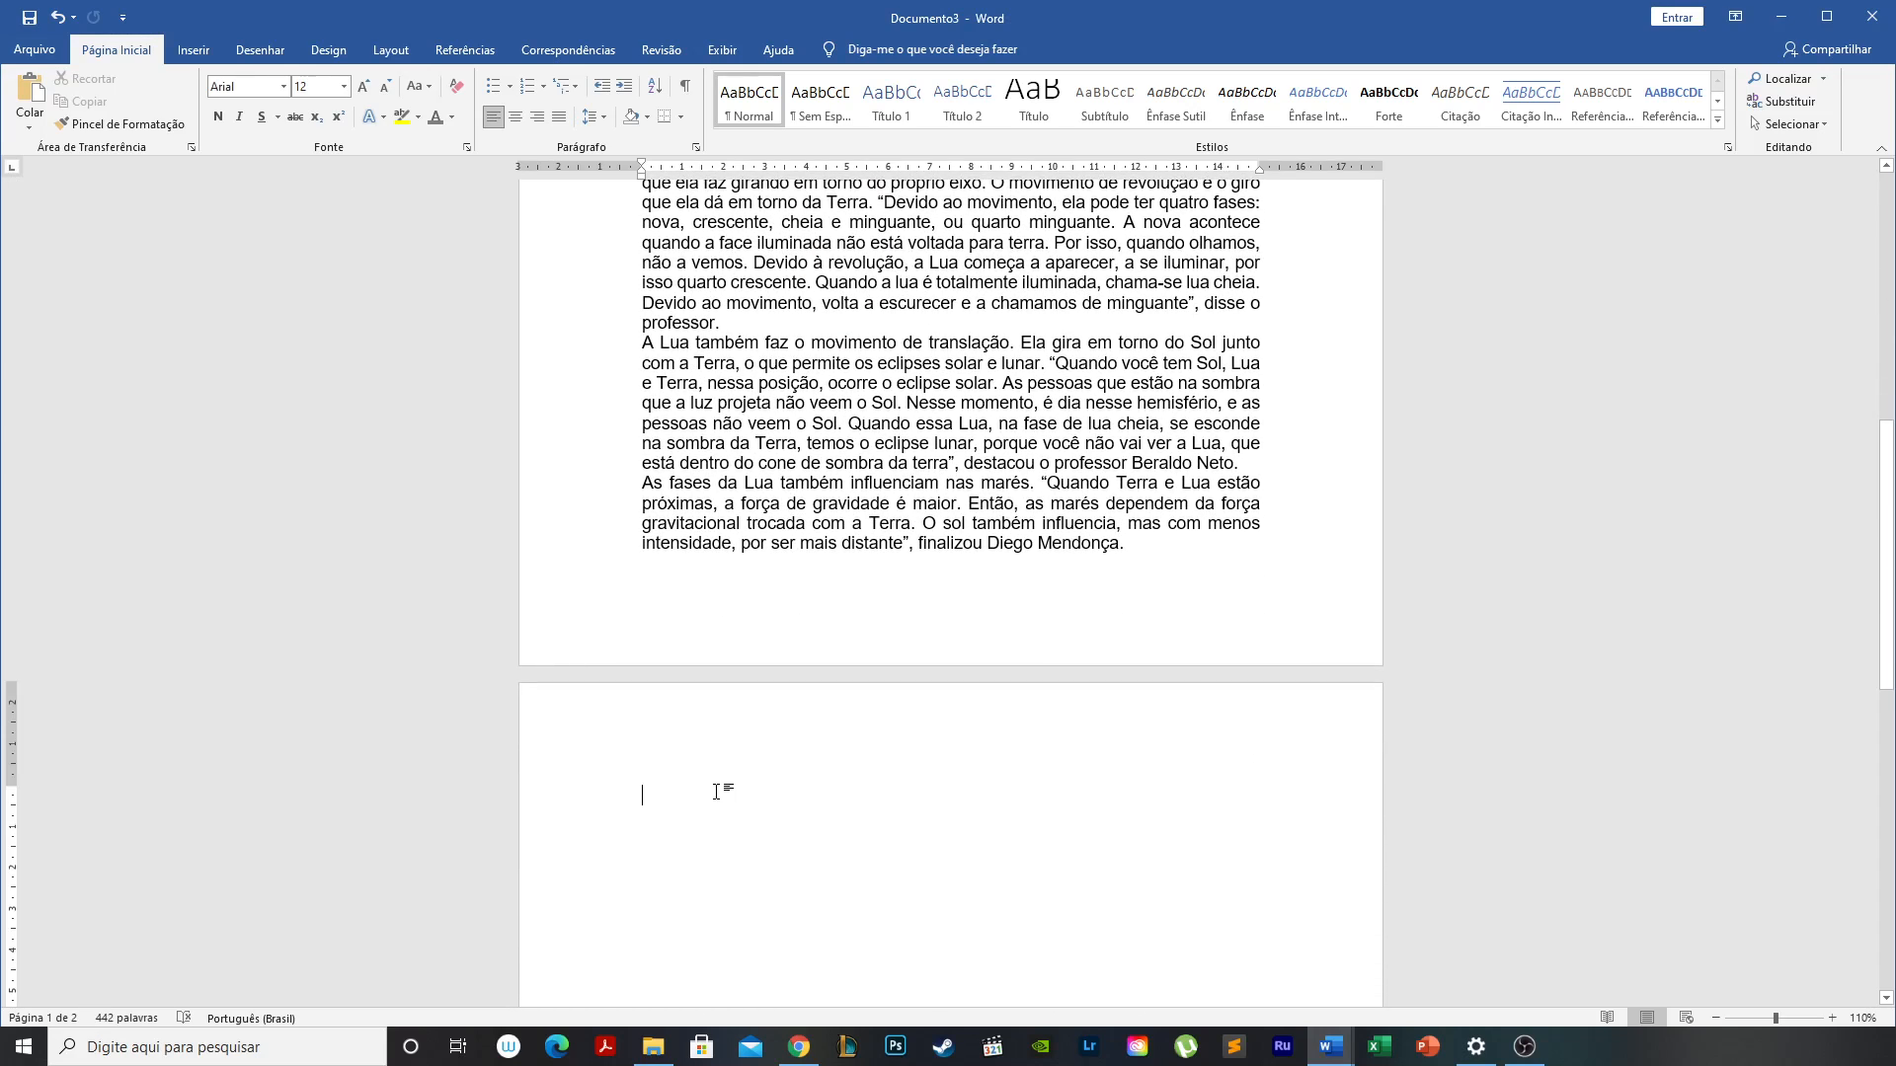
key("BackSpace")
scroll(727, 752, "up", 11)
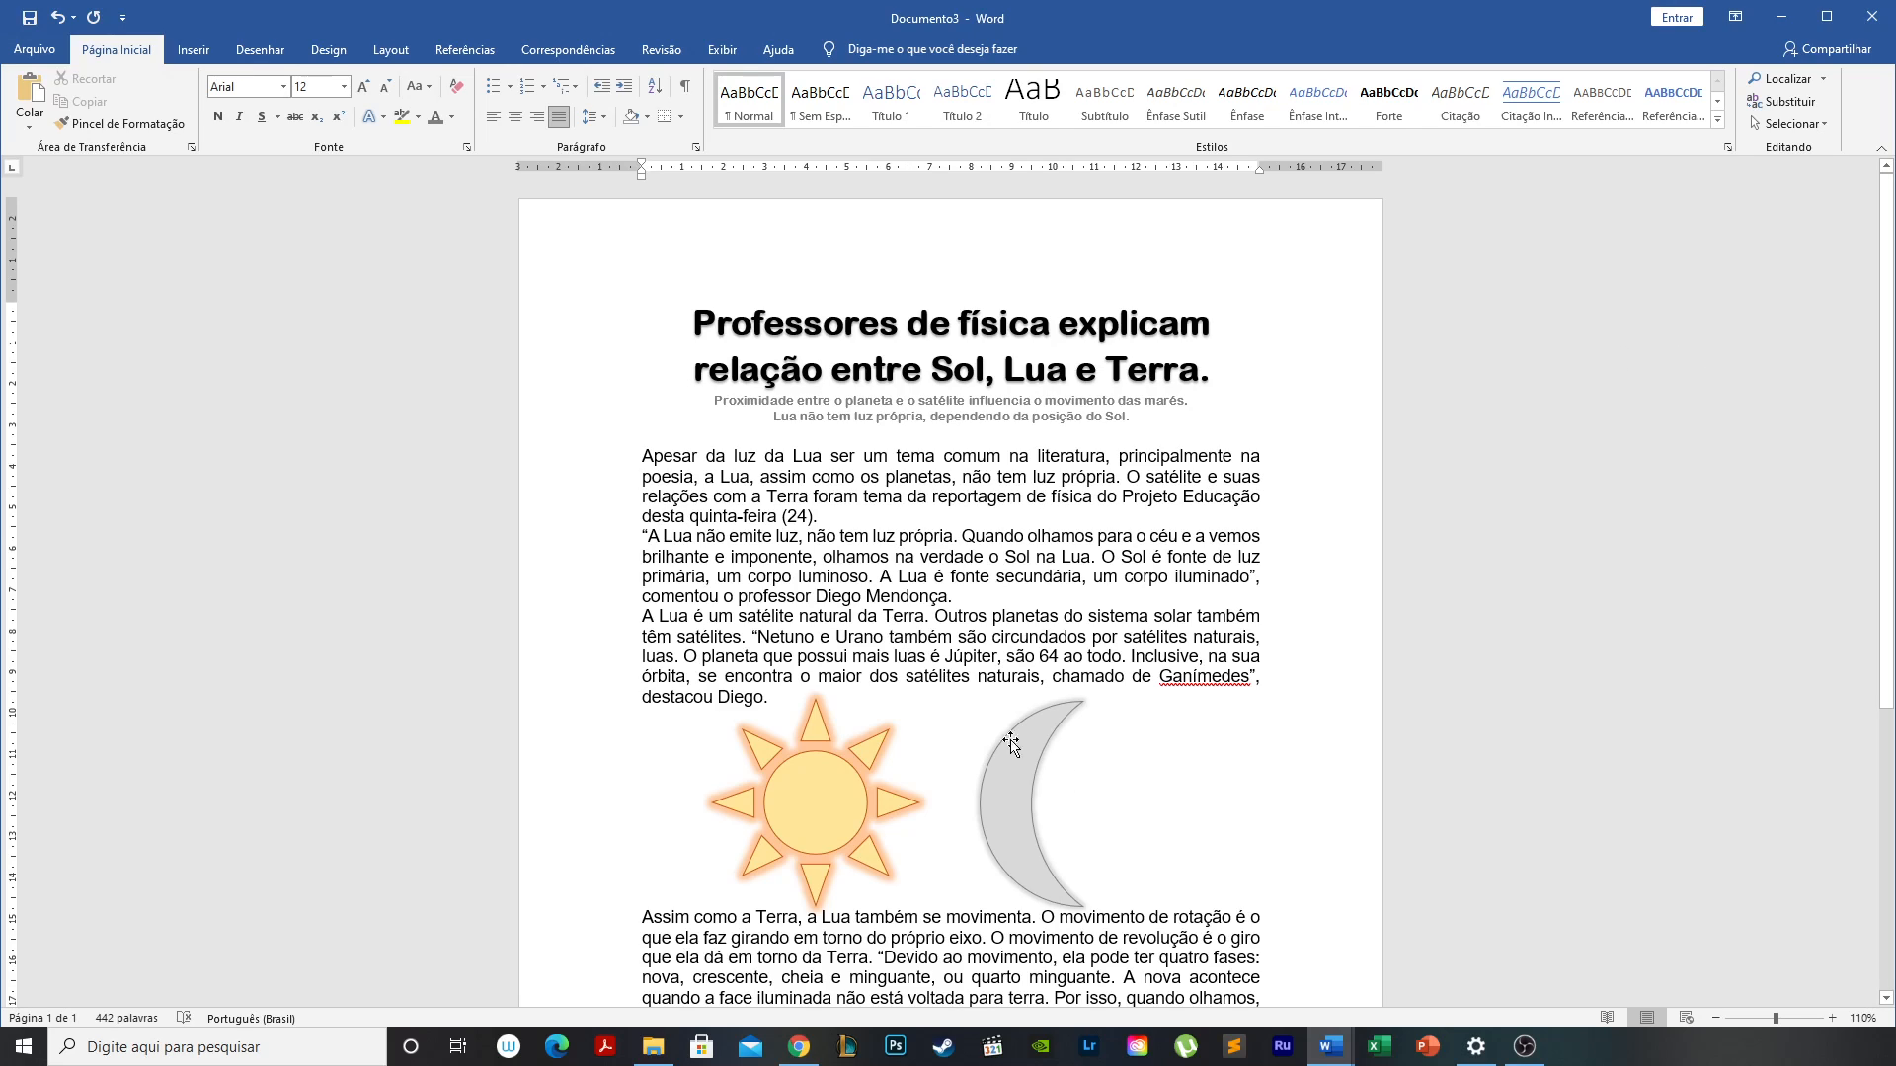
scroll(990, 515, "down", 2)
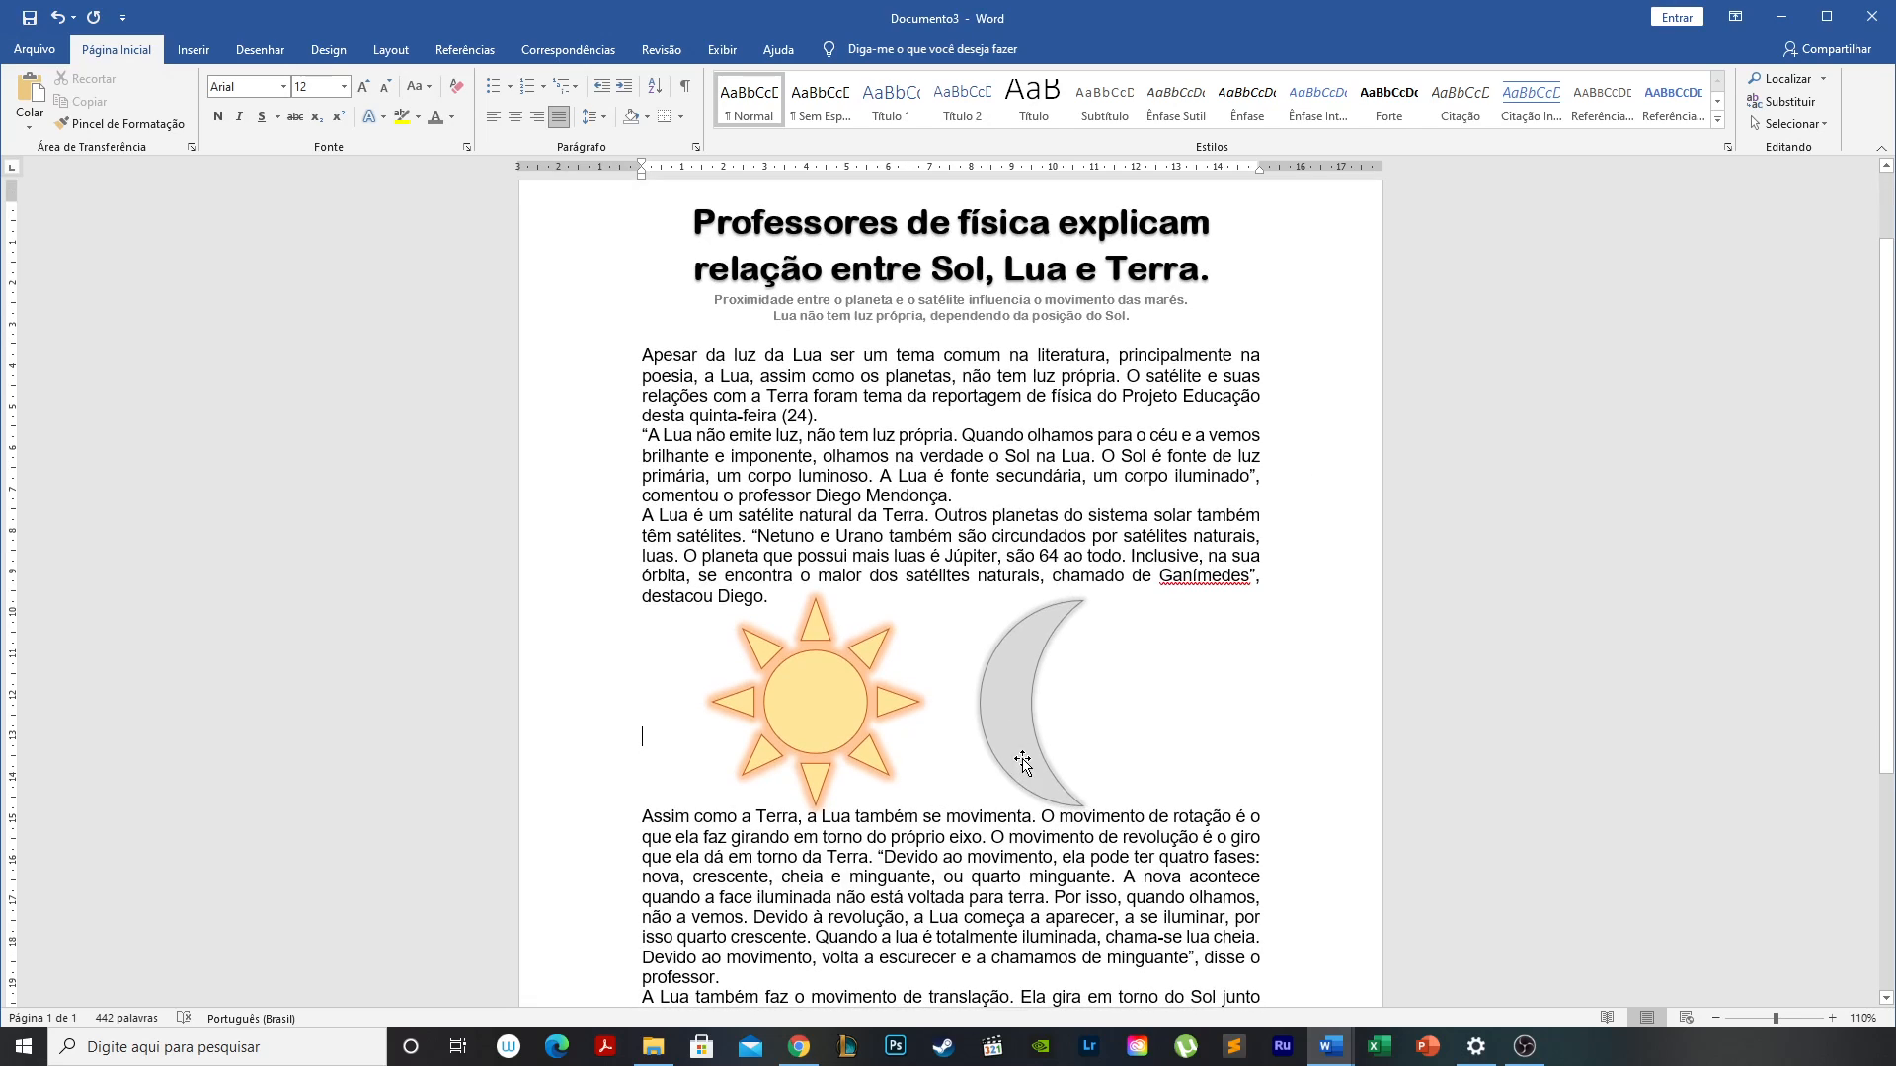
left_click(1017, 736)
left_click(830, 719)
left_click(1279, 742)
scroll(1278, 743, "down", 6)
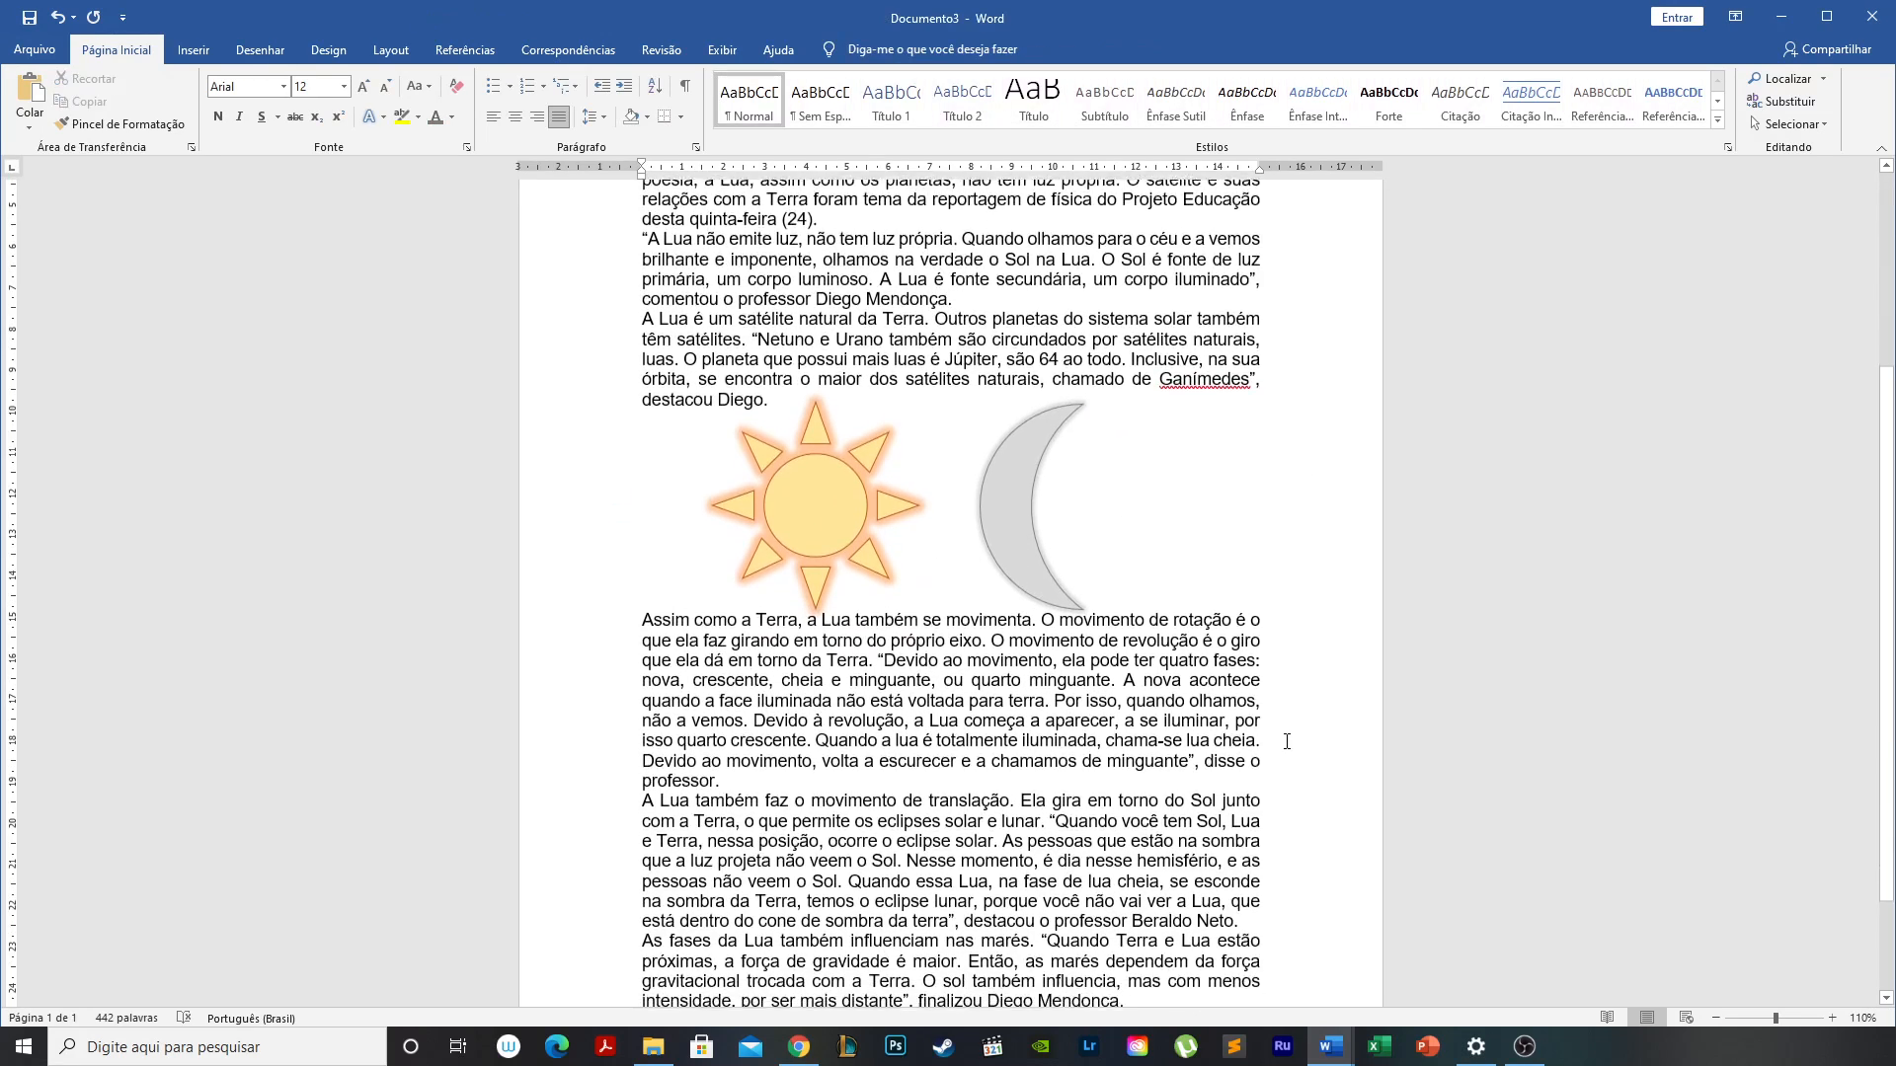
scroll(1284, 742, "up", 8)
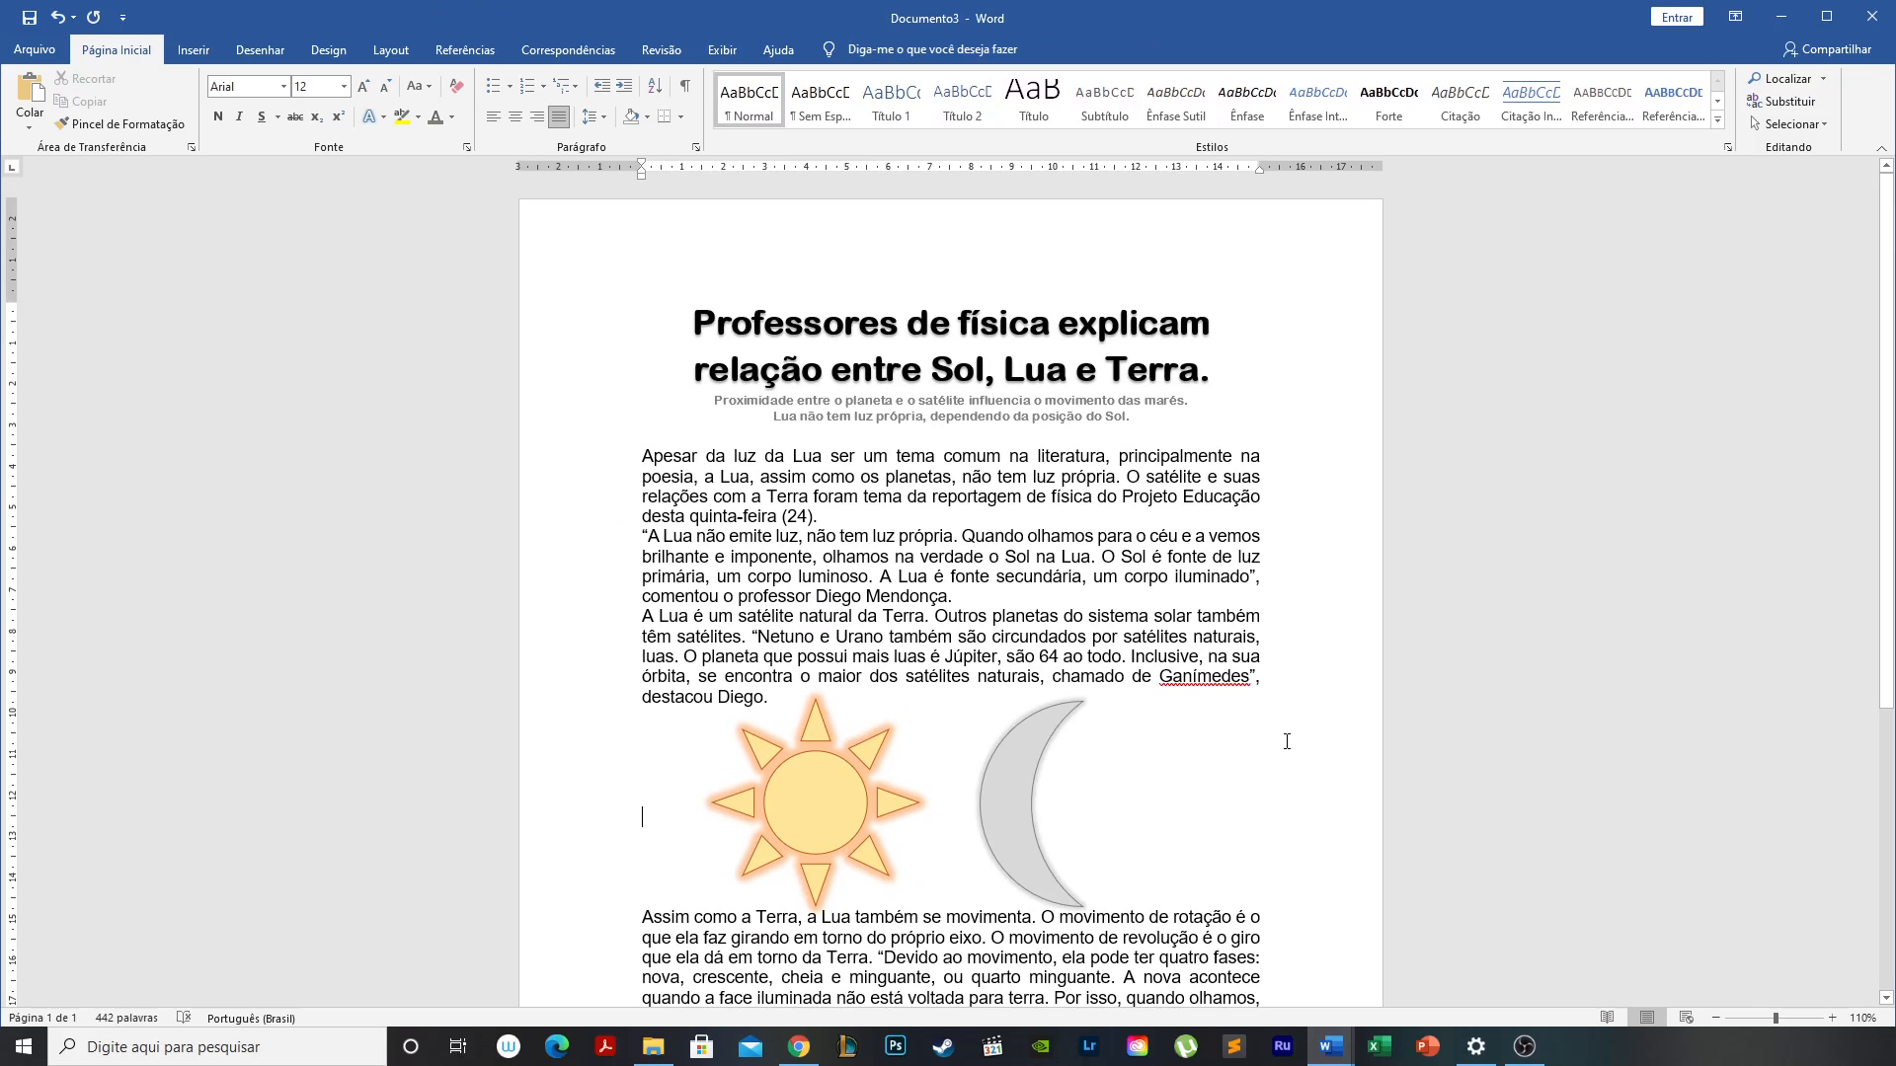
scroll(1286, 740, "down", 8)
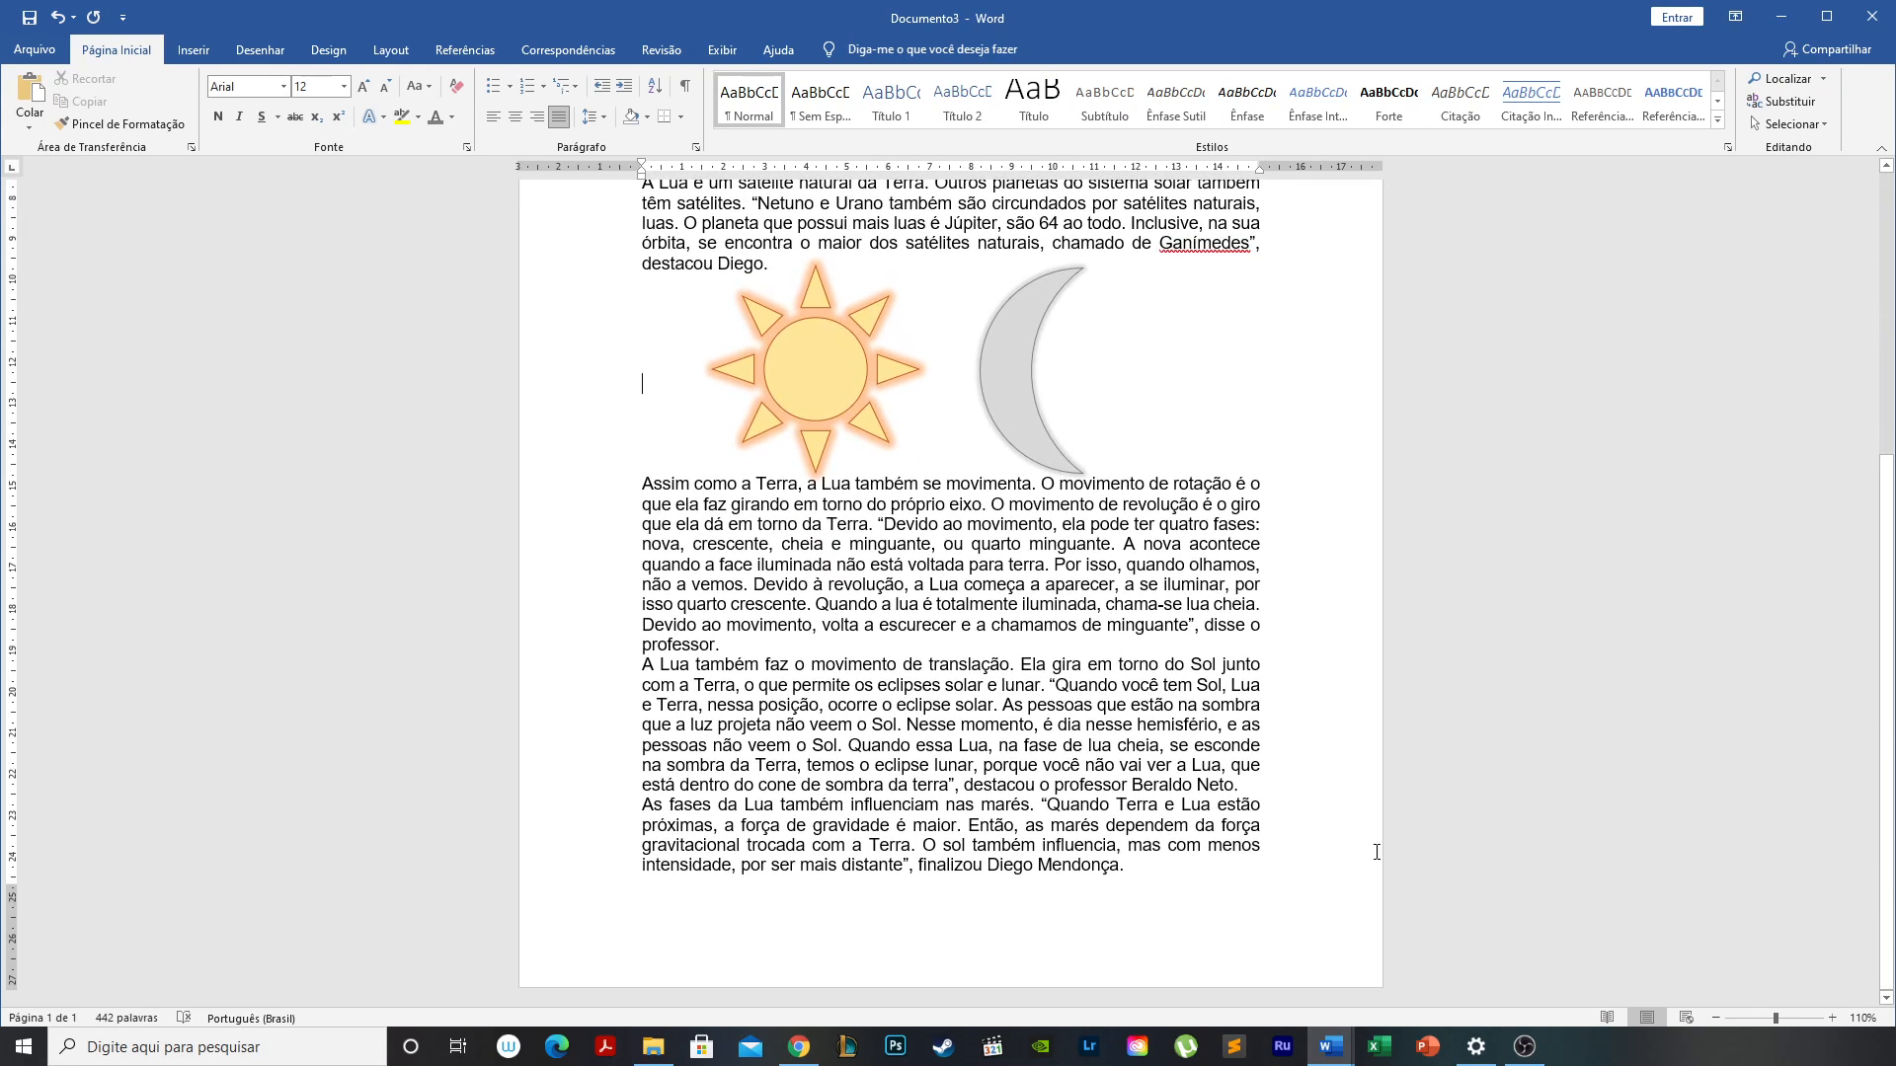
left_click(1533, 1049)
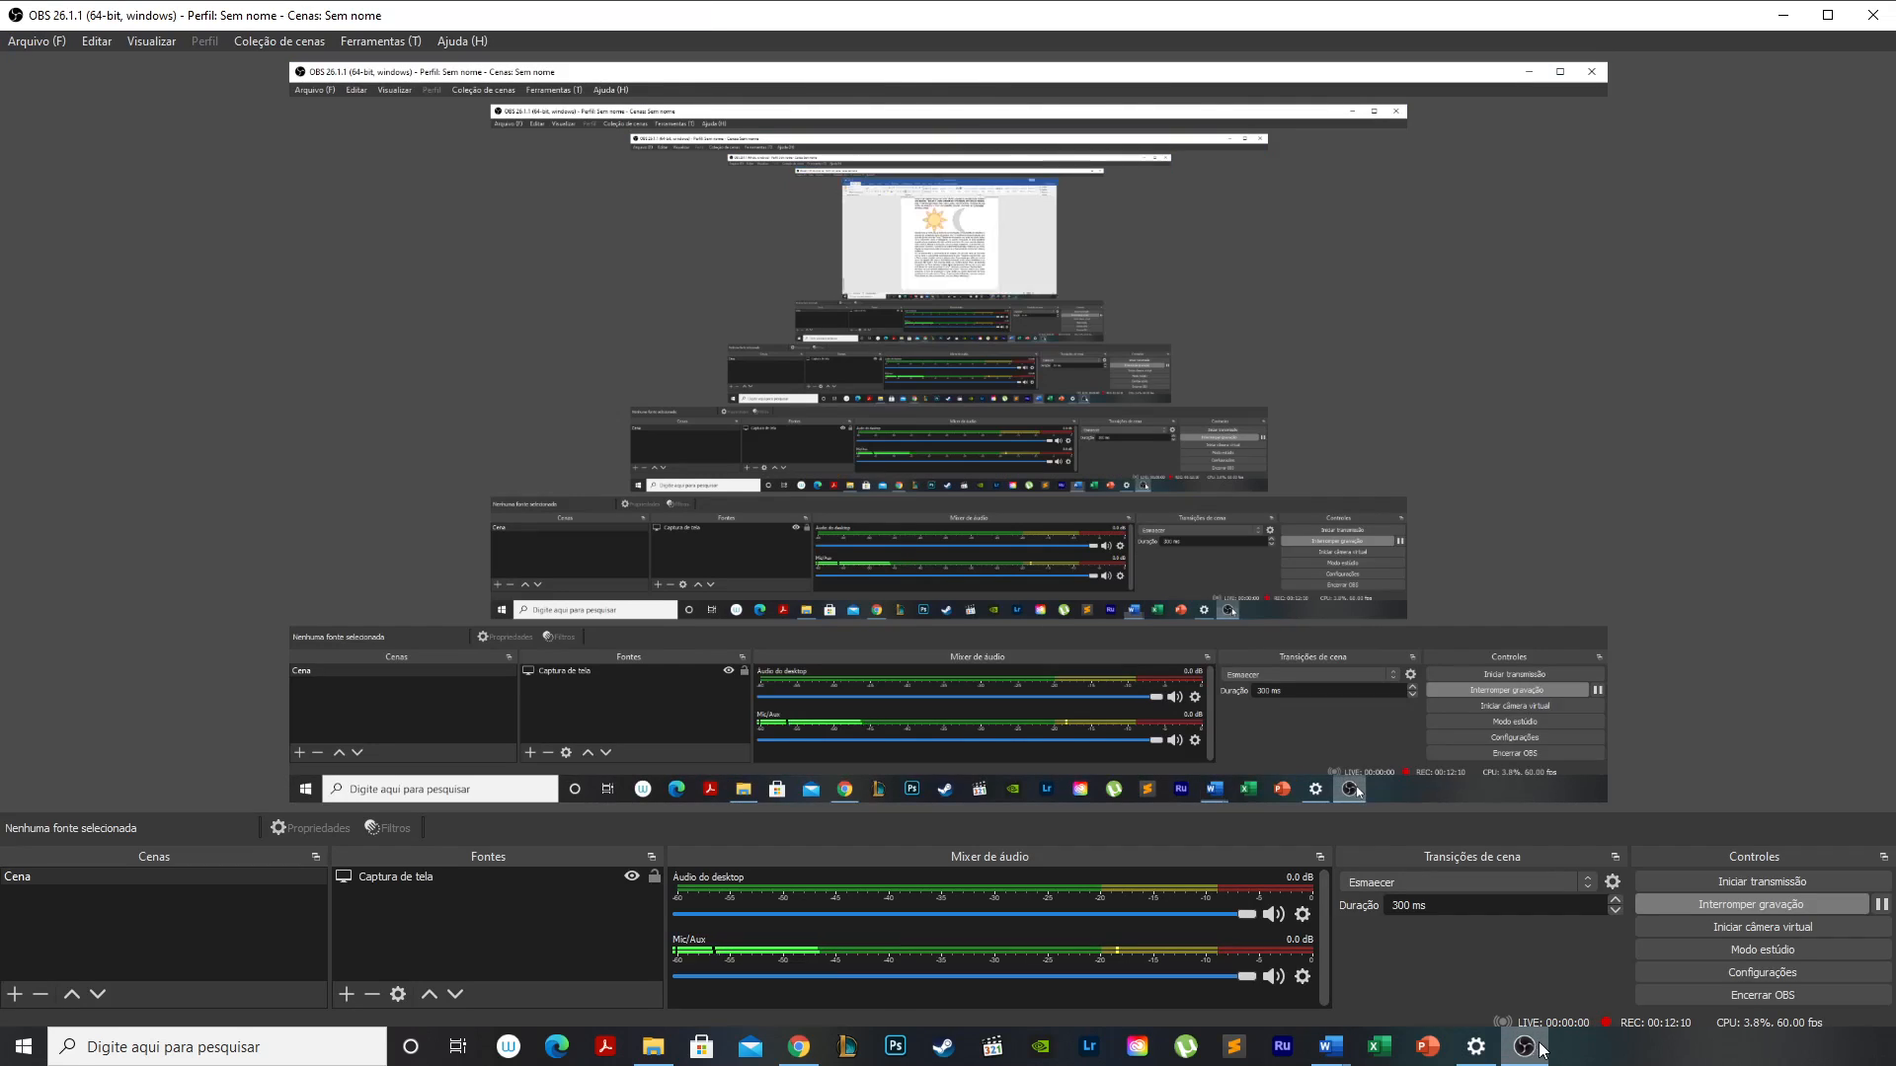